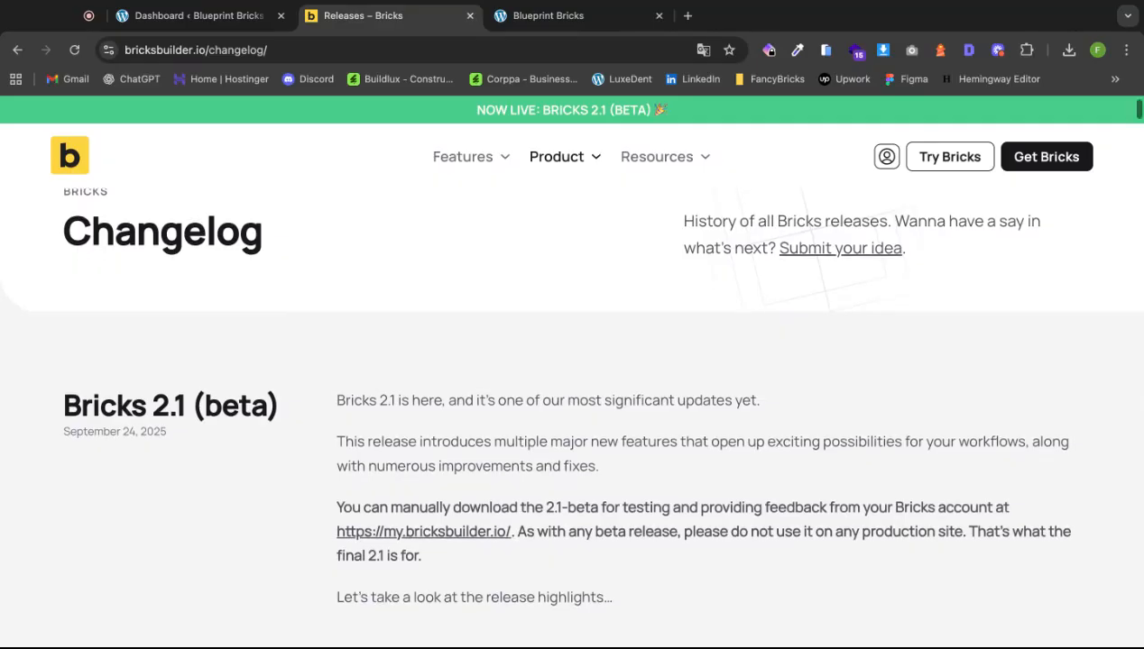
Scroll the changelog down to the Wireframes & Design sets heading and highlight it.
scroll(568, 379, down, 3)
scroll(568, 379, down, 1)
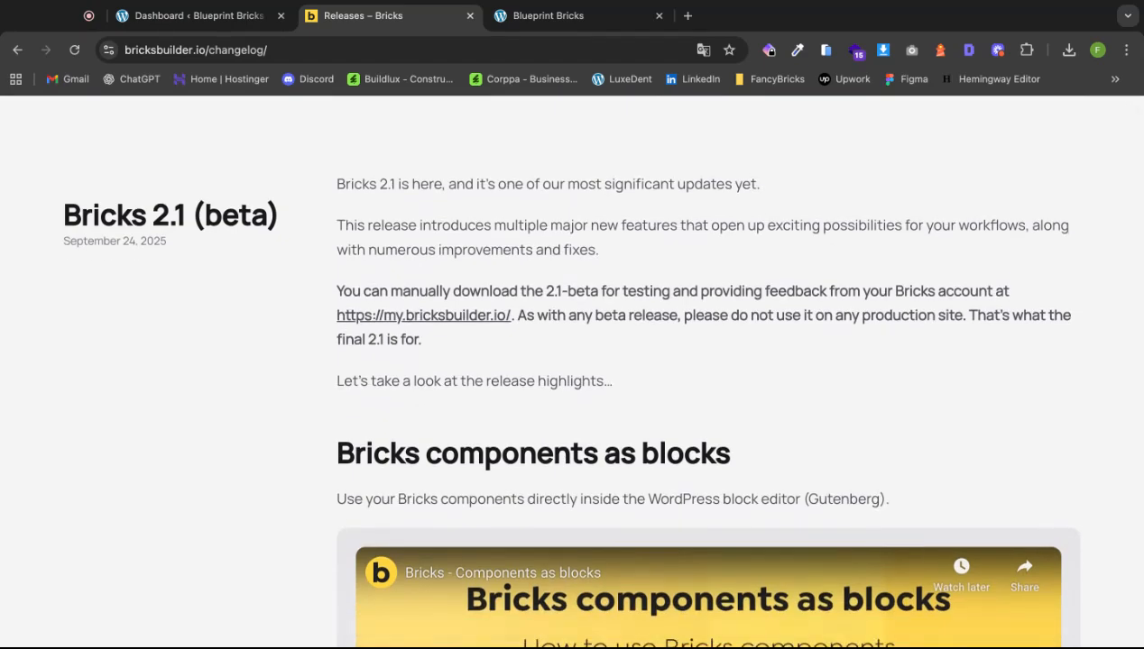
scroll(703, 370, down, 15)
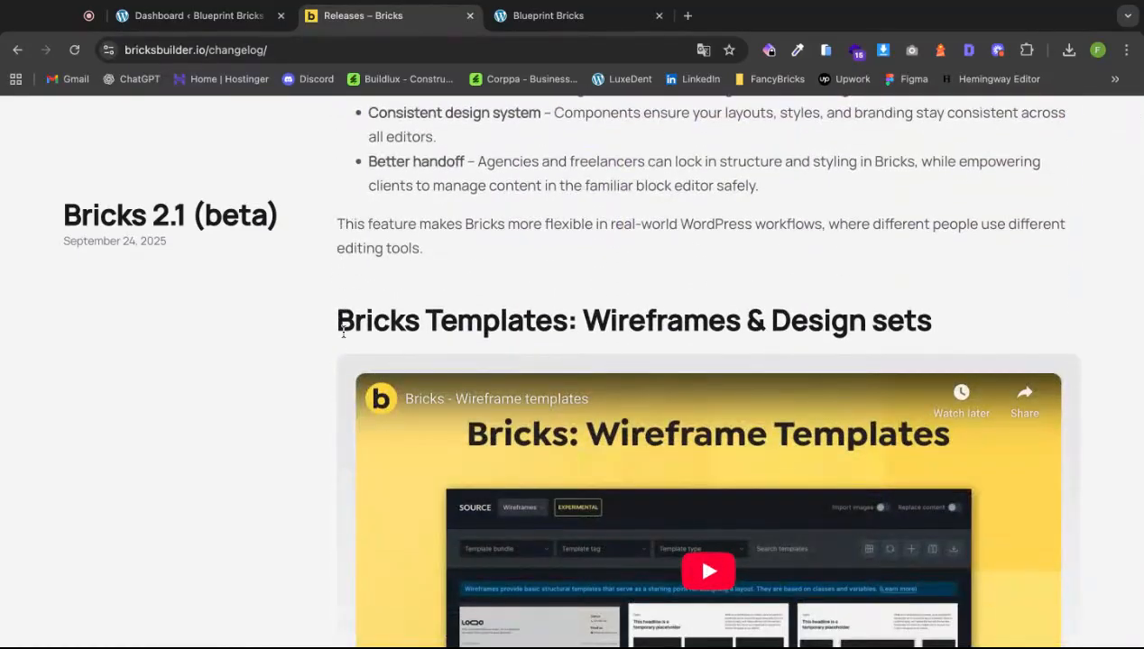
drag(339, 326, 932, 323)
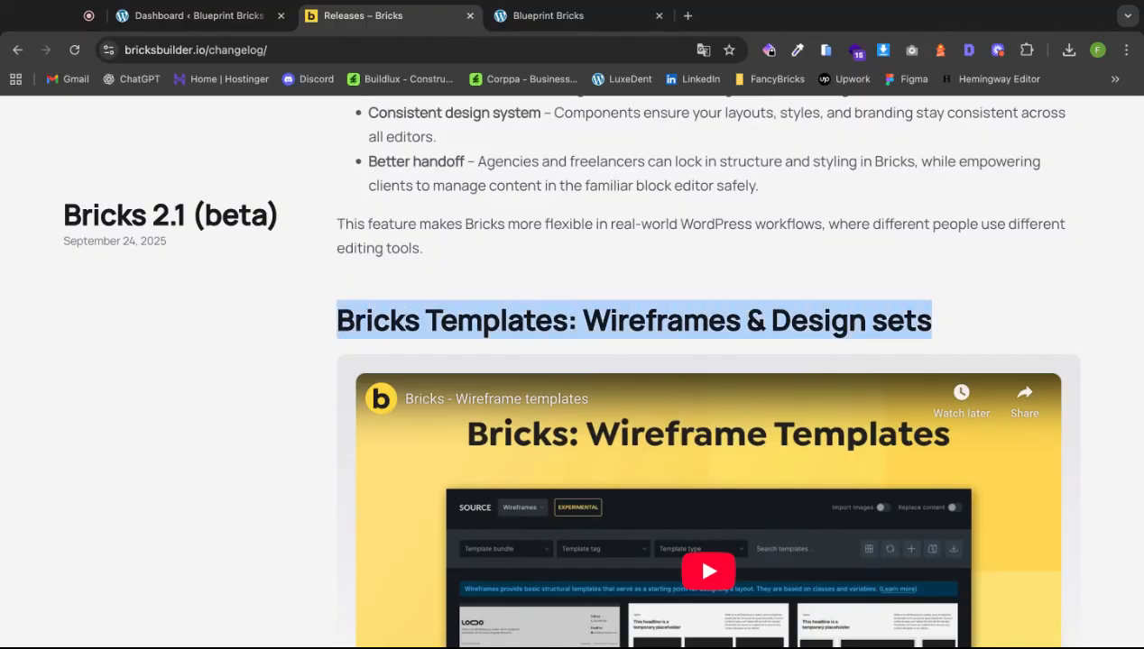
click(988, 340)
Scroll on to highlight the Frontend forms heading, then switch to the Blueprint Bricks site.
scroll(983, 333, down, 5)
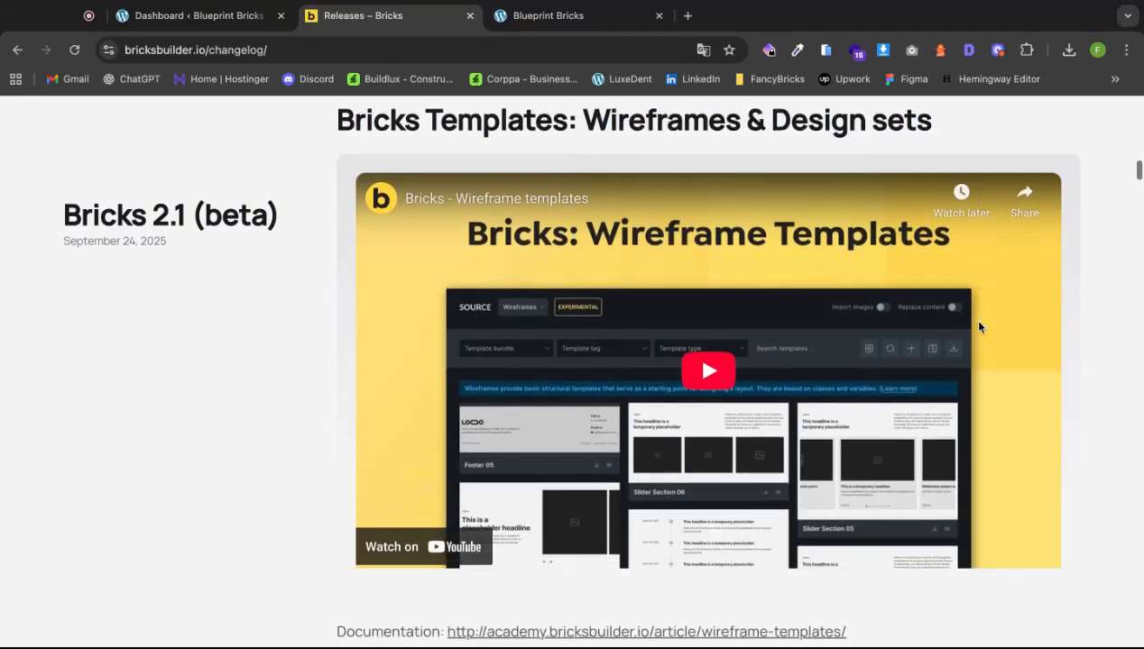
scroll(979, 327, down, 4)
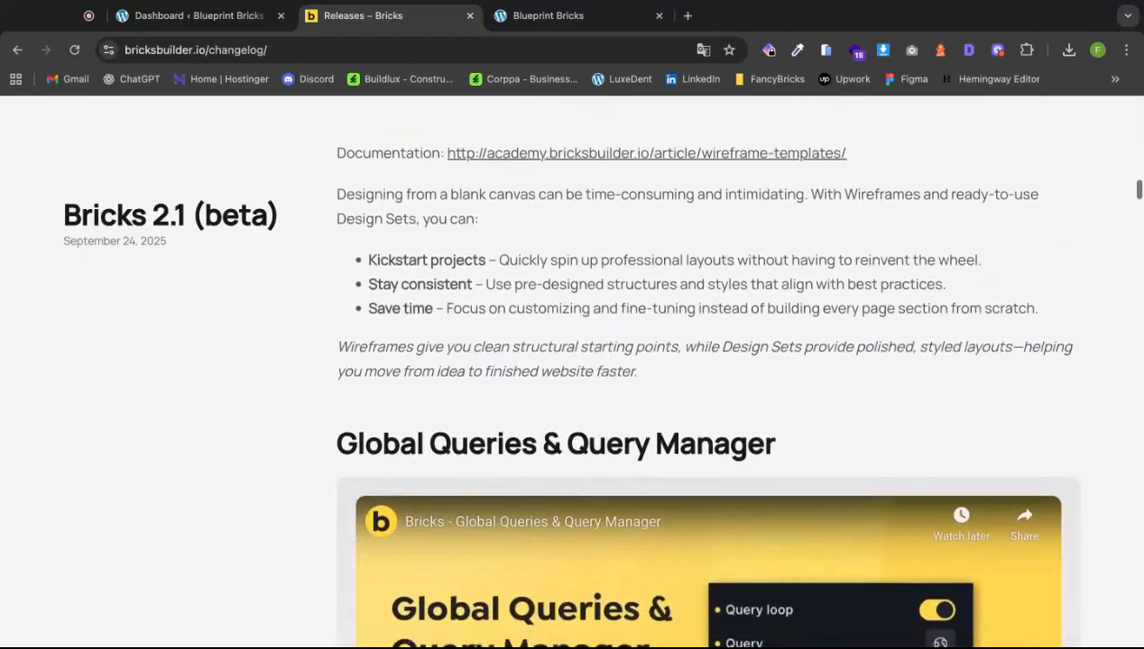
scroll(978, 327, down, 12)
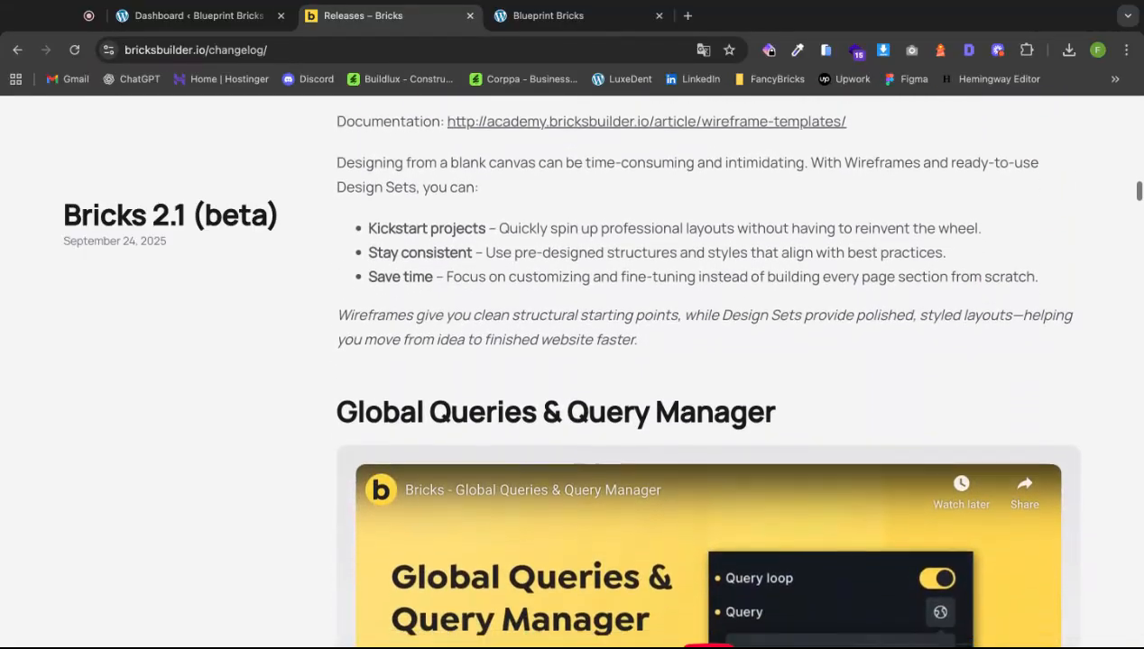
scroll(979, 326, down, 10)
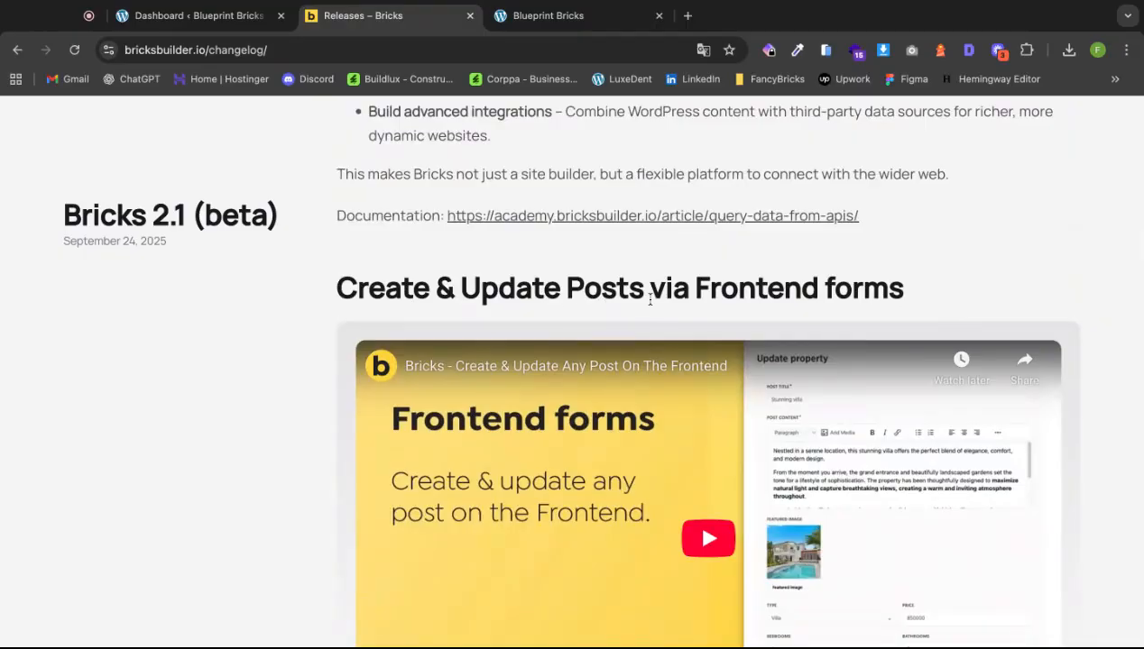
drag(693, 289, 913, 298)
click(911, 295)
key(ctrl+shift+Left)
key(ctrl+shift+Left)
key(ctrl+shift+Left)
key(ctrl+shift+Left)
key(ctrl+shift+Left)
key(ctrl+shift+Left)
key(ctrl+shift+Left)
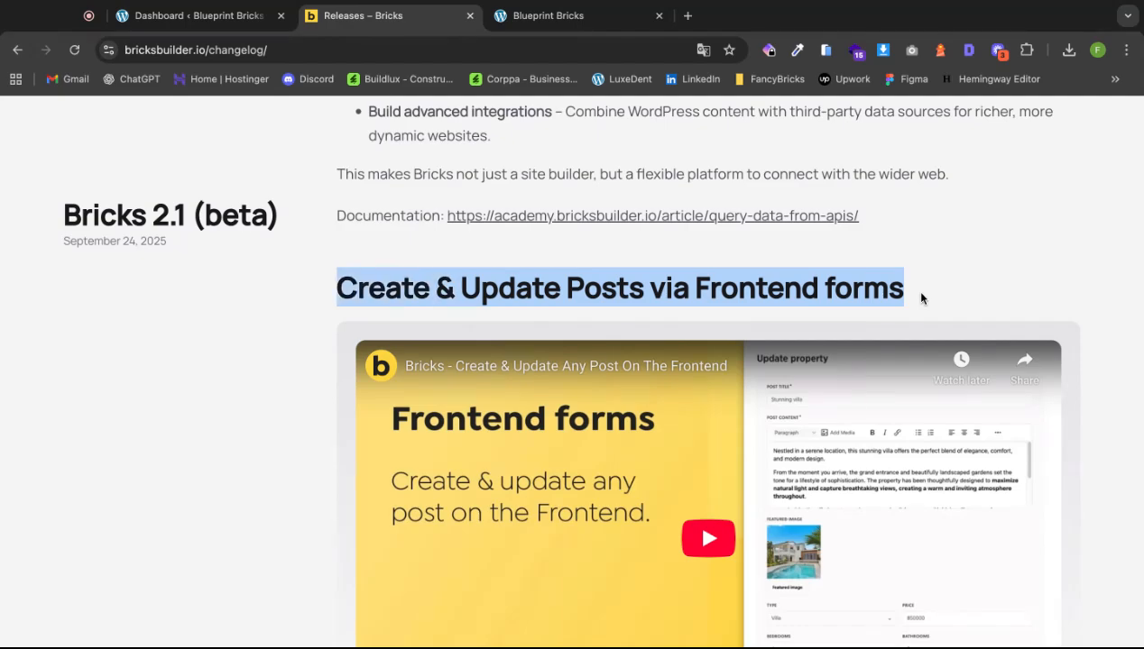
click(561, 16)
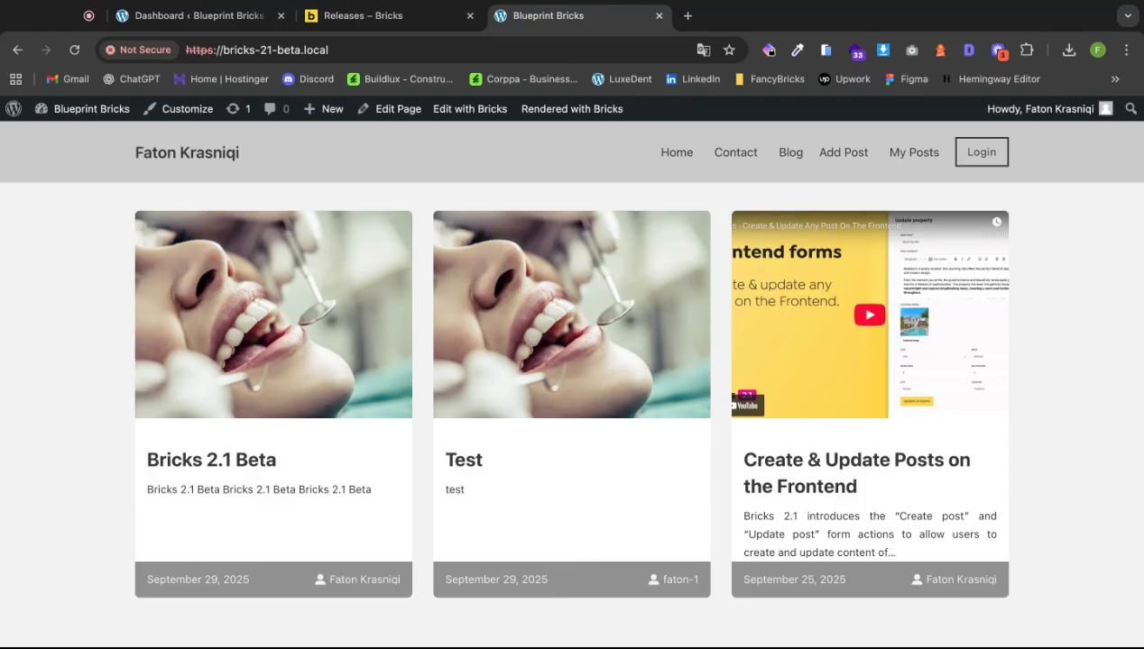
click(835, 155)
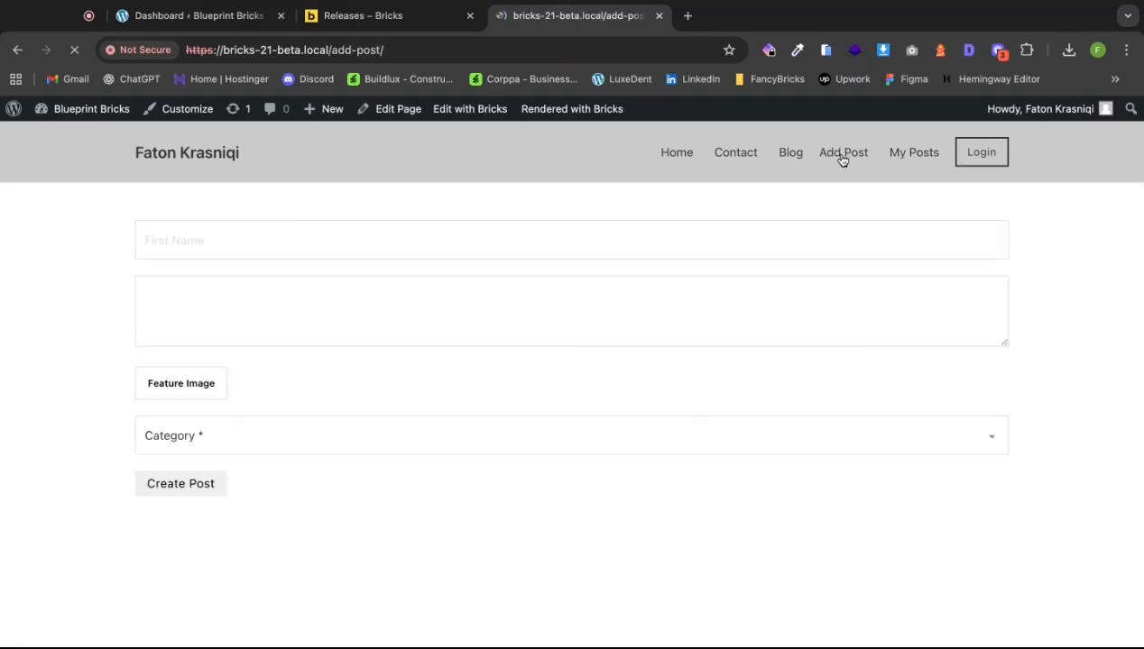
scroll(381, 248, down, 5)
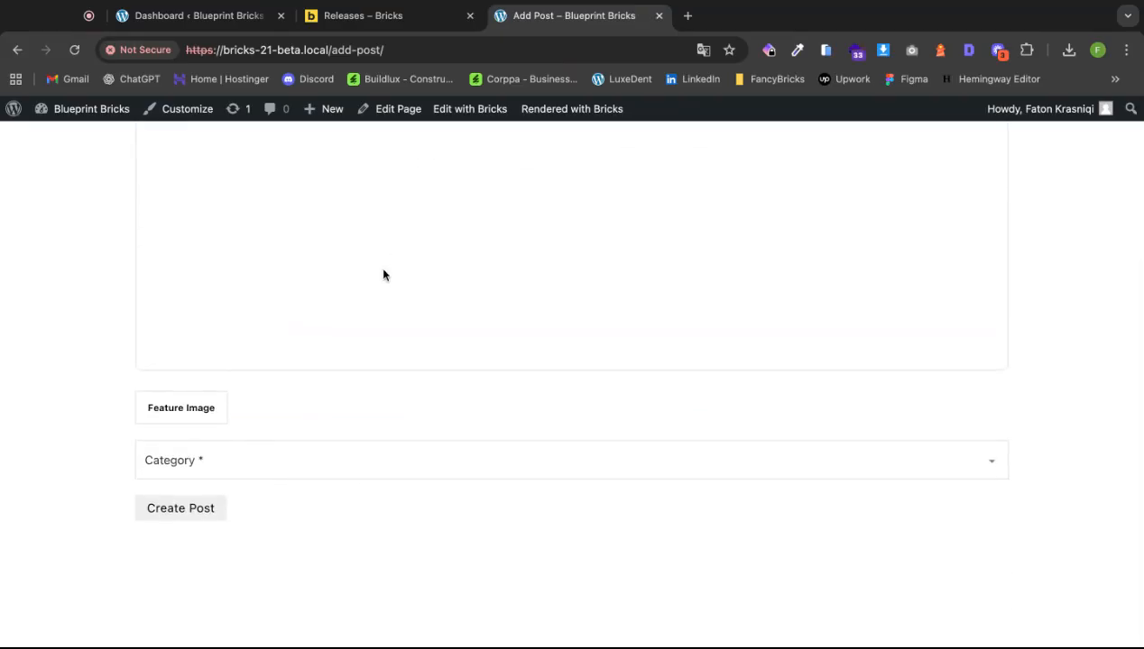
scroll(382, 273, up, 5)
scroll(382, 273, down, 5)
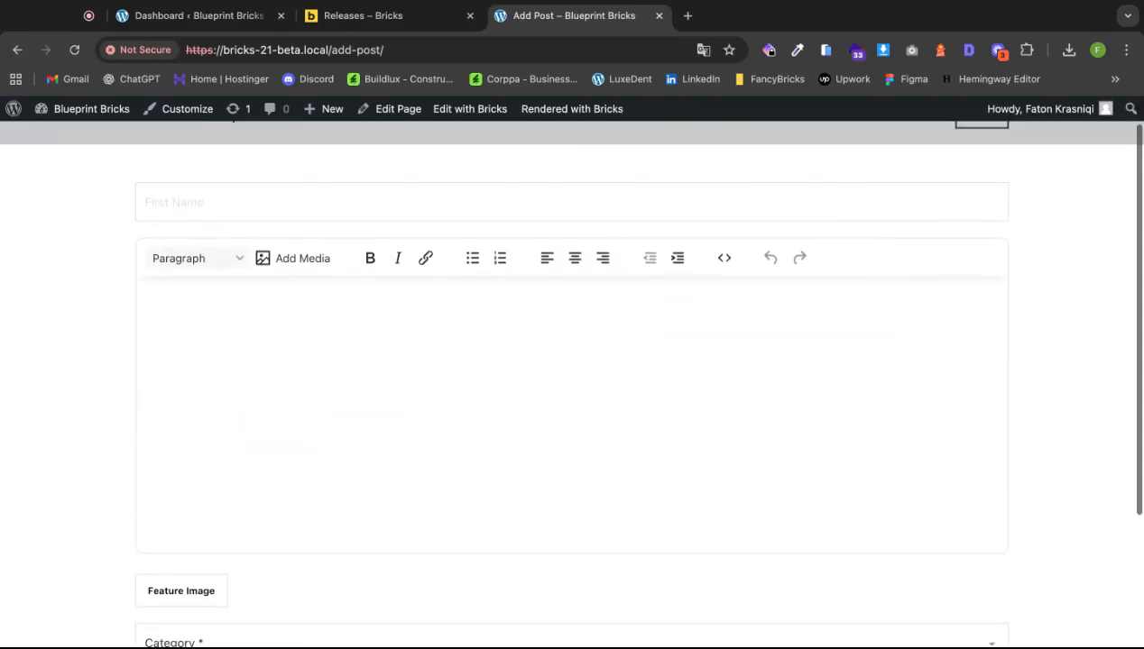
scroll(391, 287, up, 5)
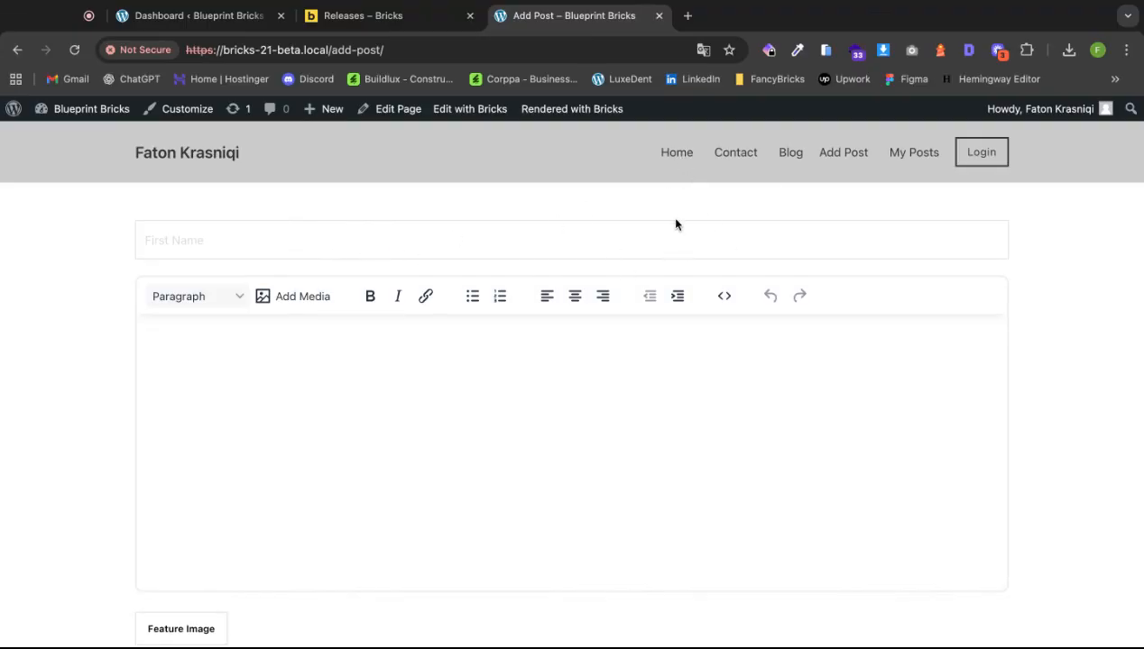
Enter the post title 'Posti ri' and body text 'tekst'.
click(594, 240)
text(P)
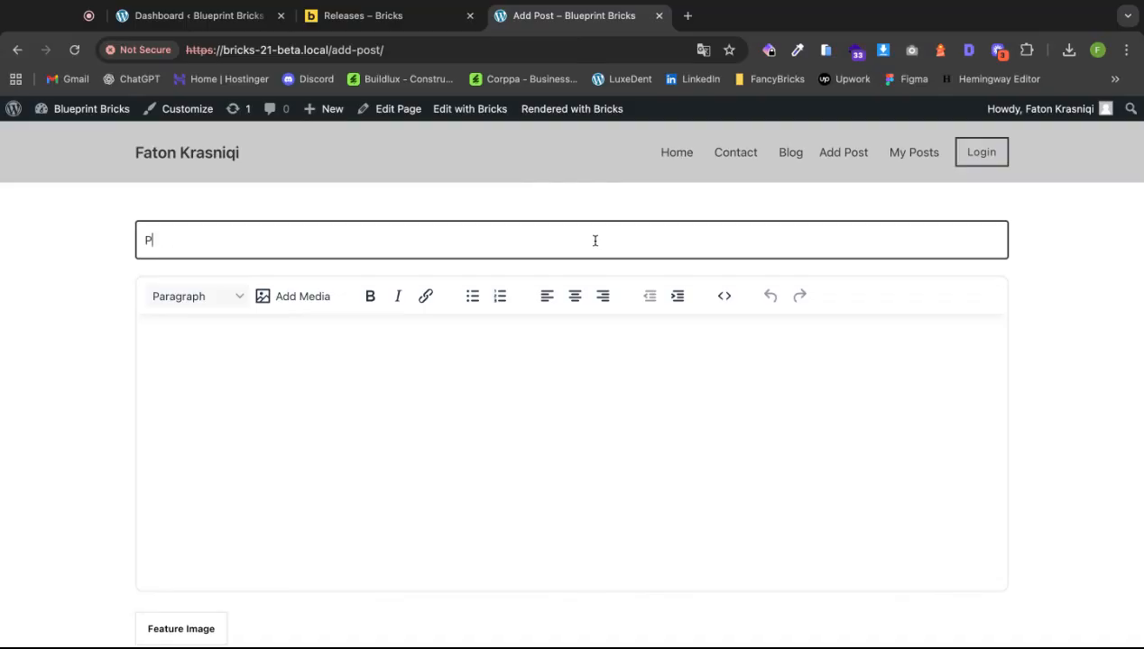
text(osti ri)
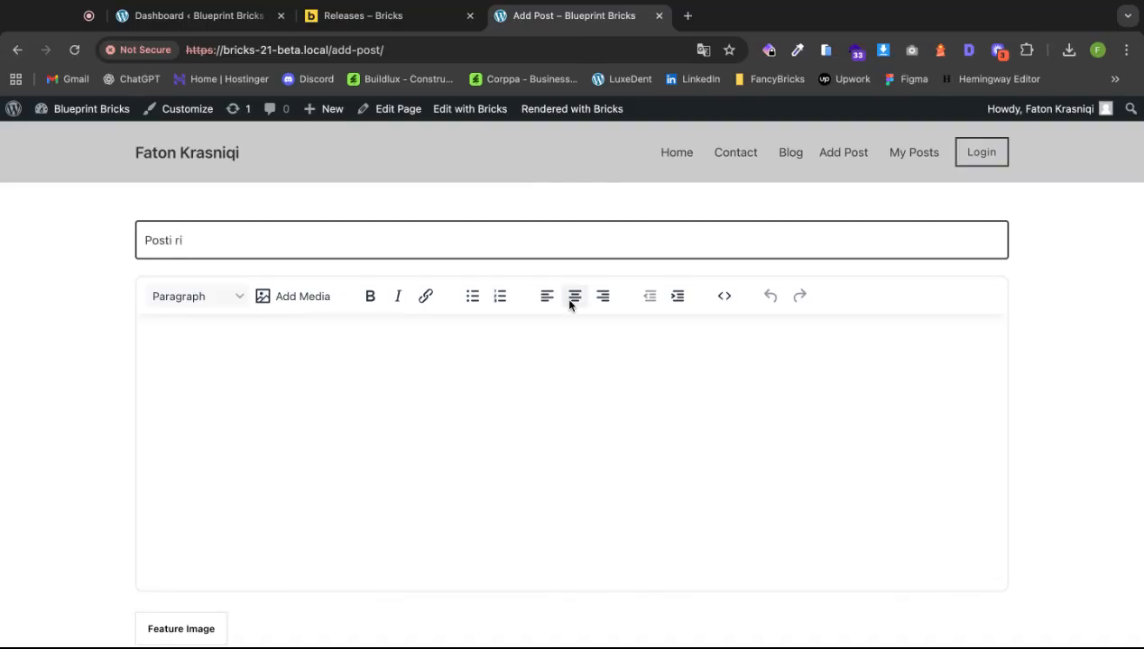
click(434, 405)
text(tekst)
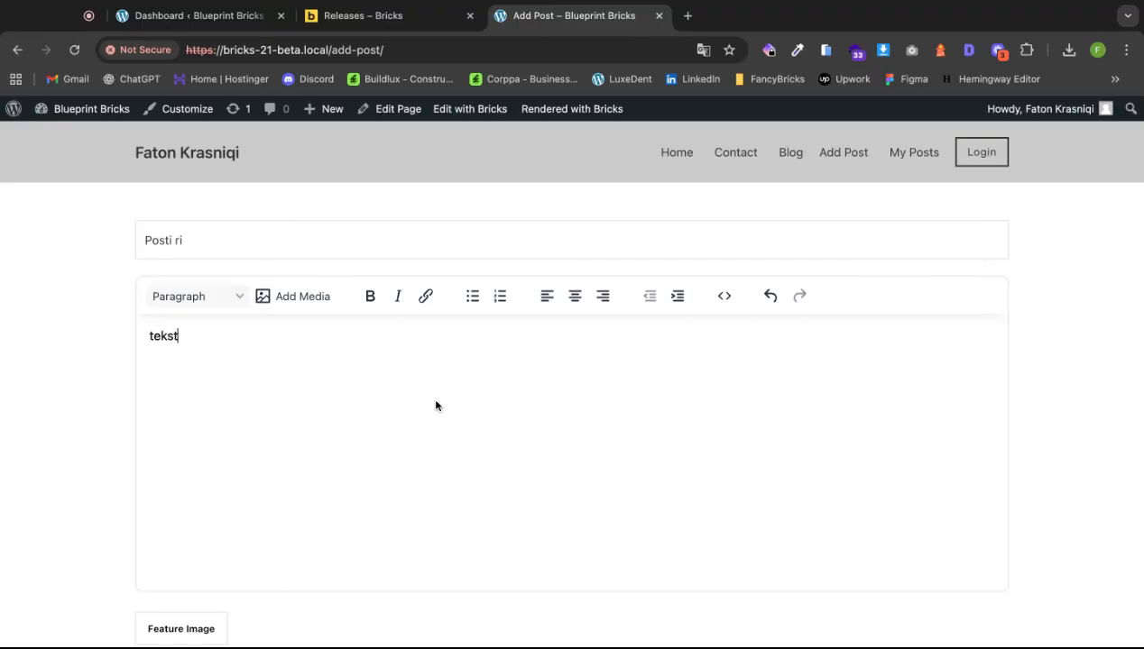
Use the dentist photo as feature image, choose Uncategorized, and create the post.
scroll(360, 371, down, 5)
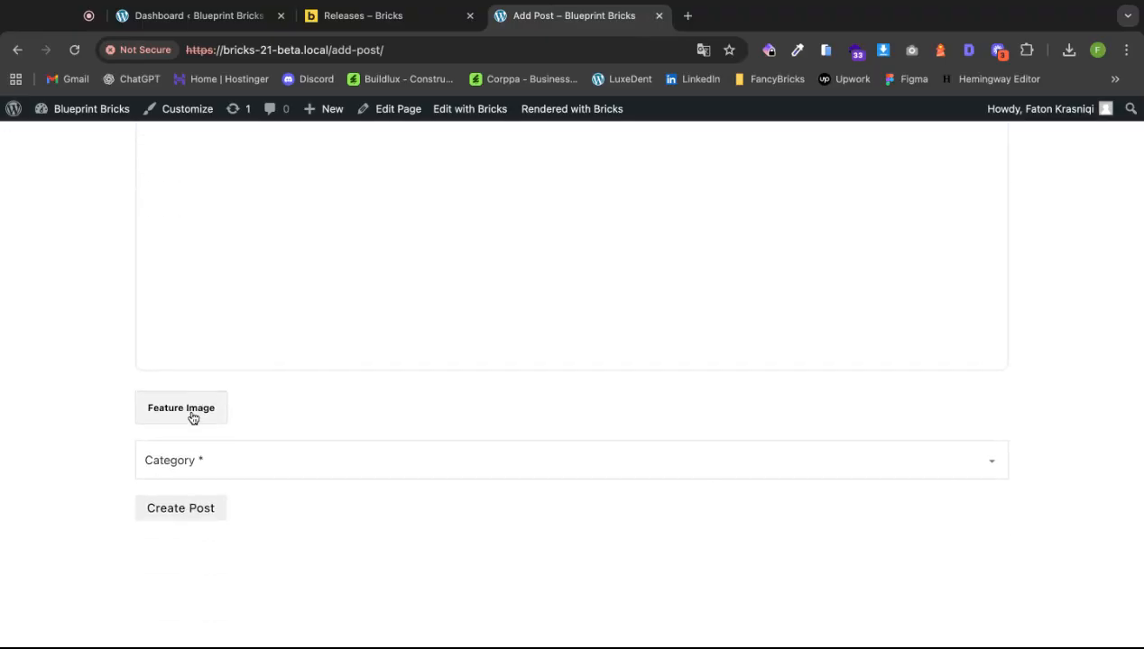
click(188, 414)
click(212, 327)
click(1077, 603)
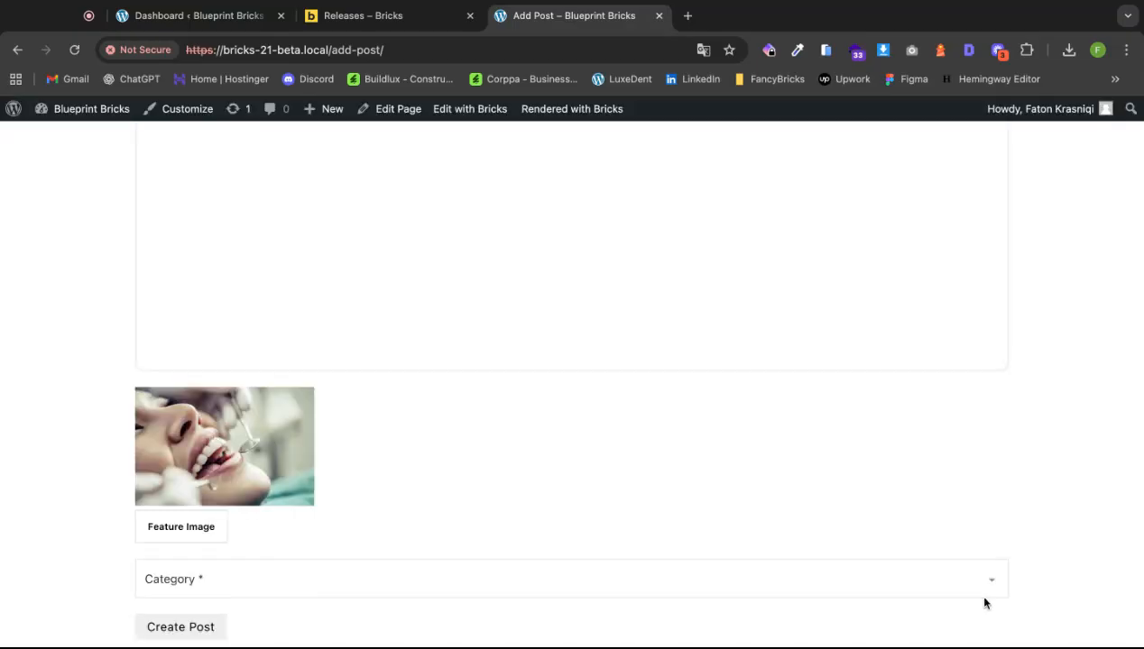
click(249, 589)
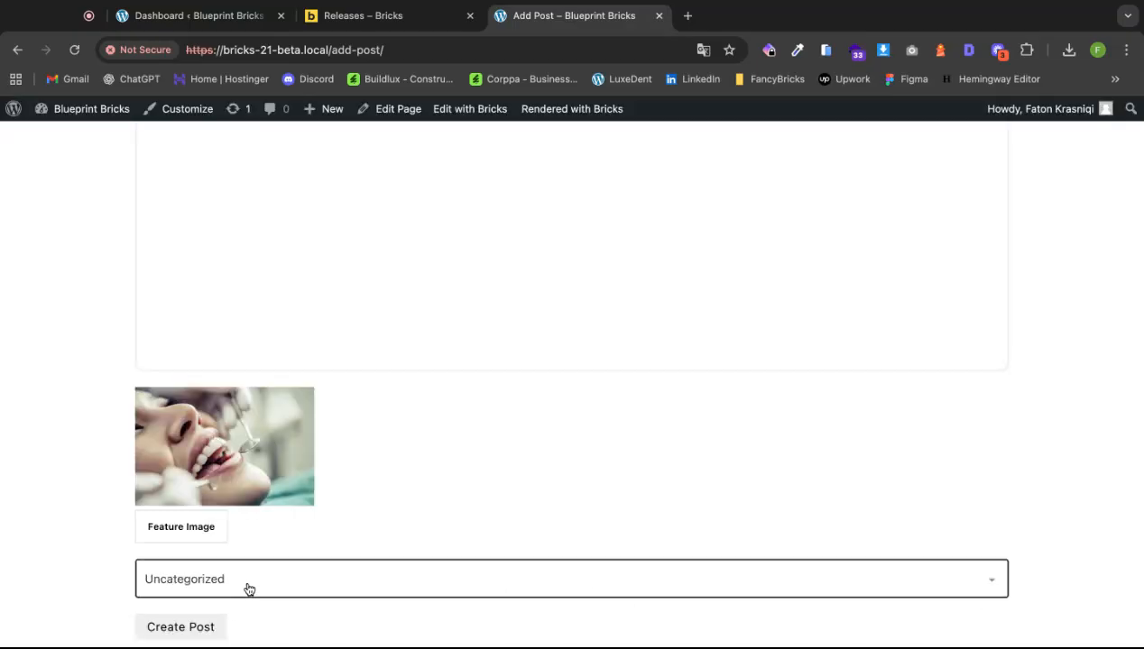
scroll(215, 595, down, 1)
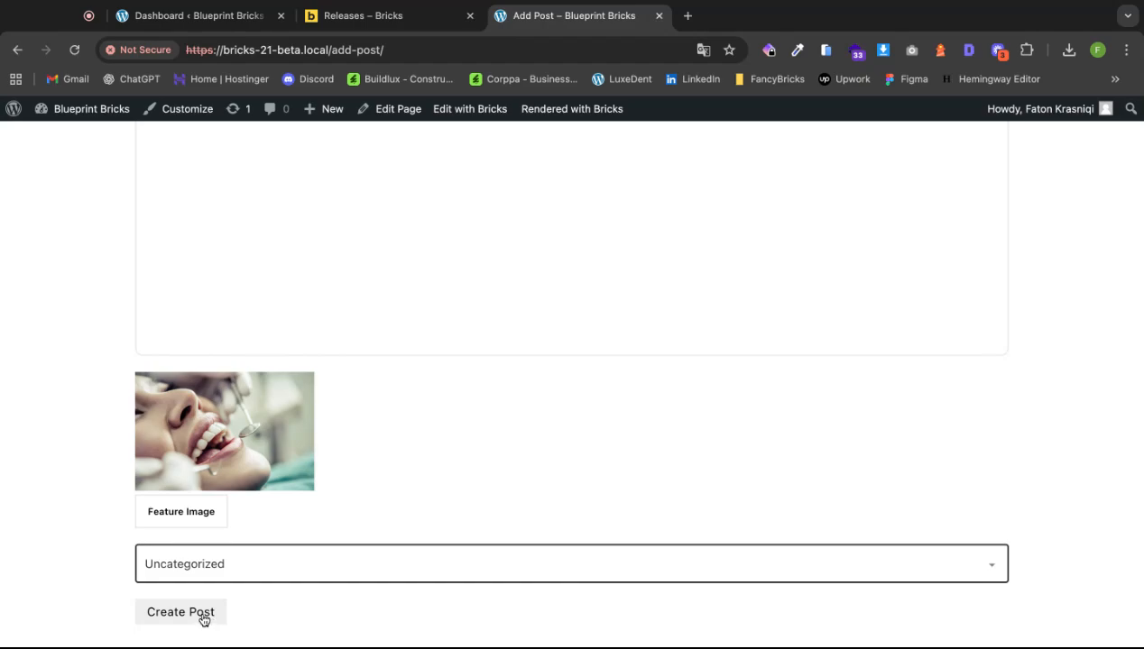
click(203, 619)
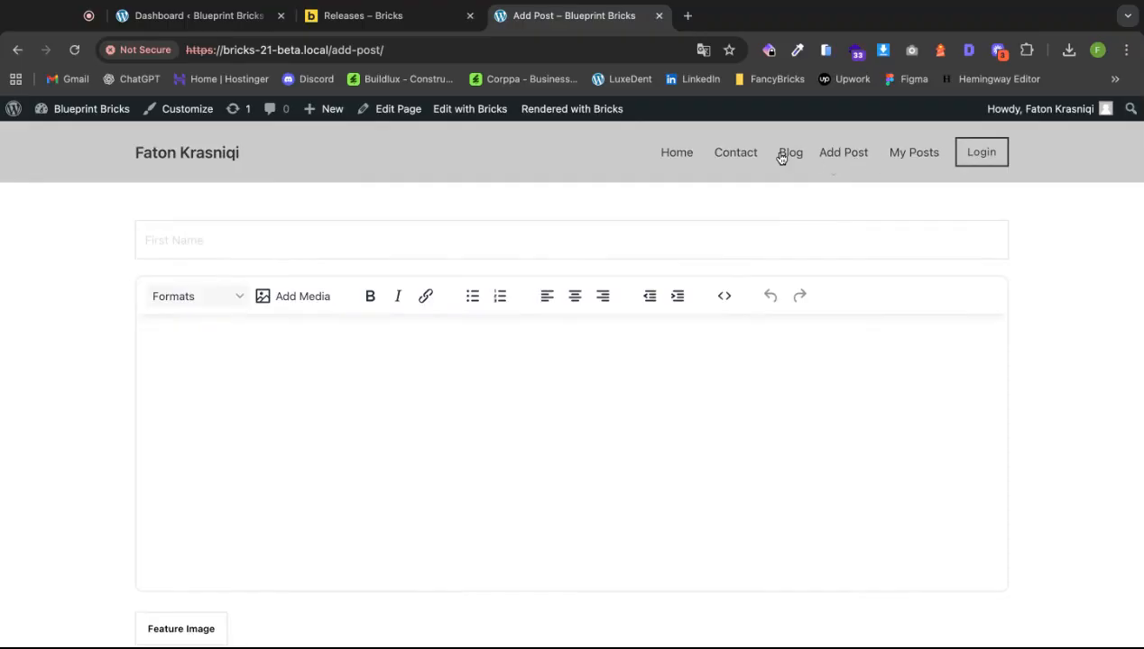
Go from My Posts to the All Posts list in WordPress admin.
click(918, 154)
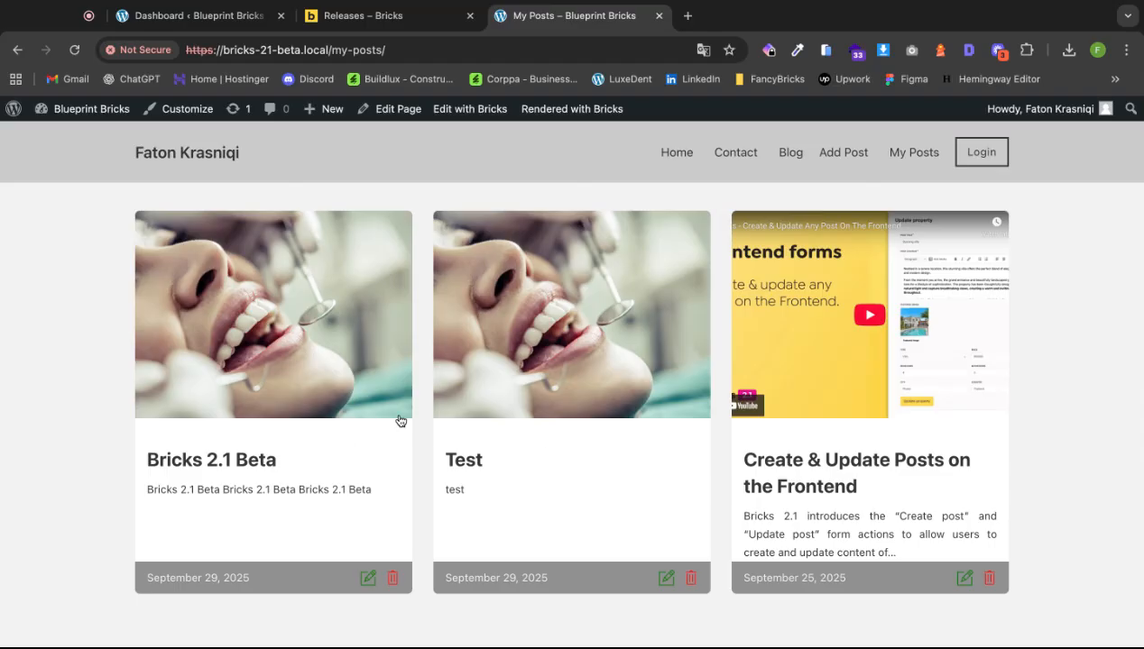
click(14, 109)
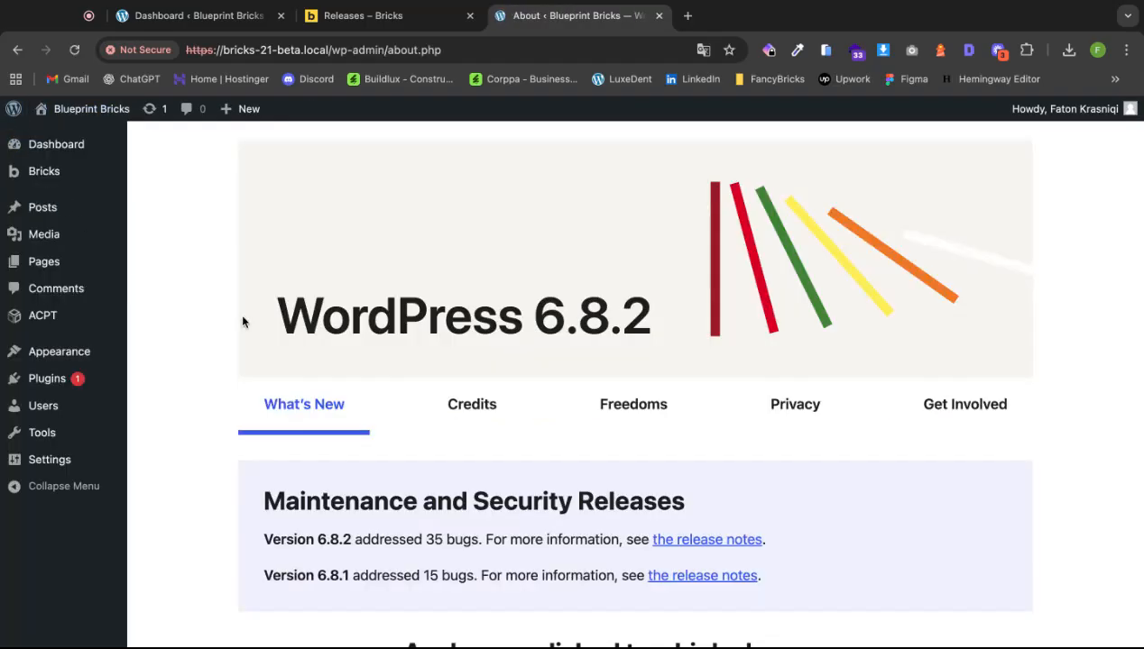
mouse_move(65, 258)
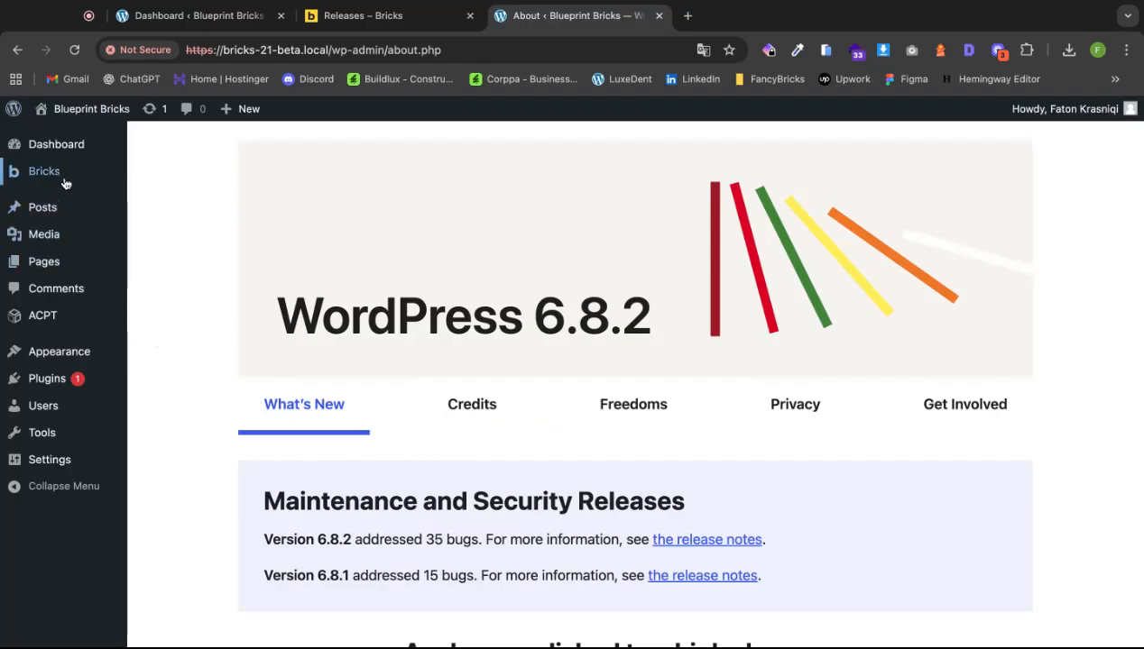
mouse_move(68, 213)
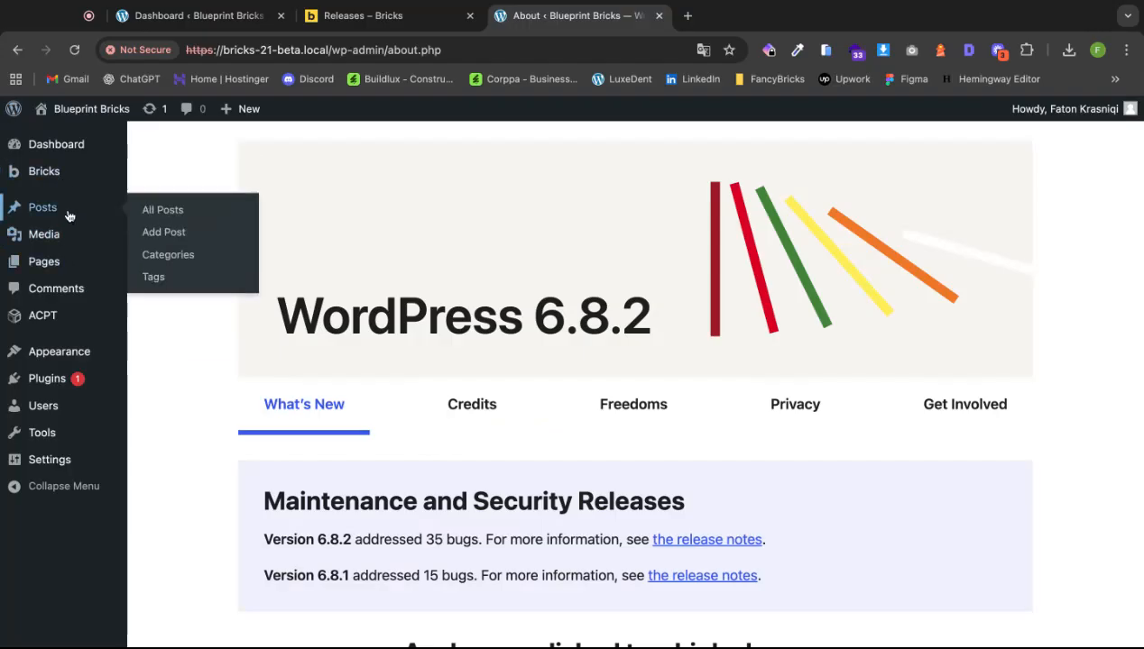
click(178, 217)
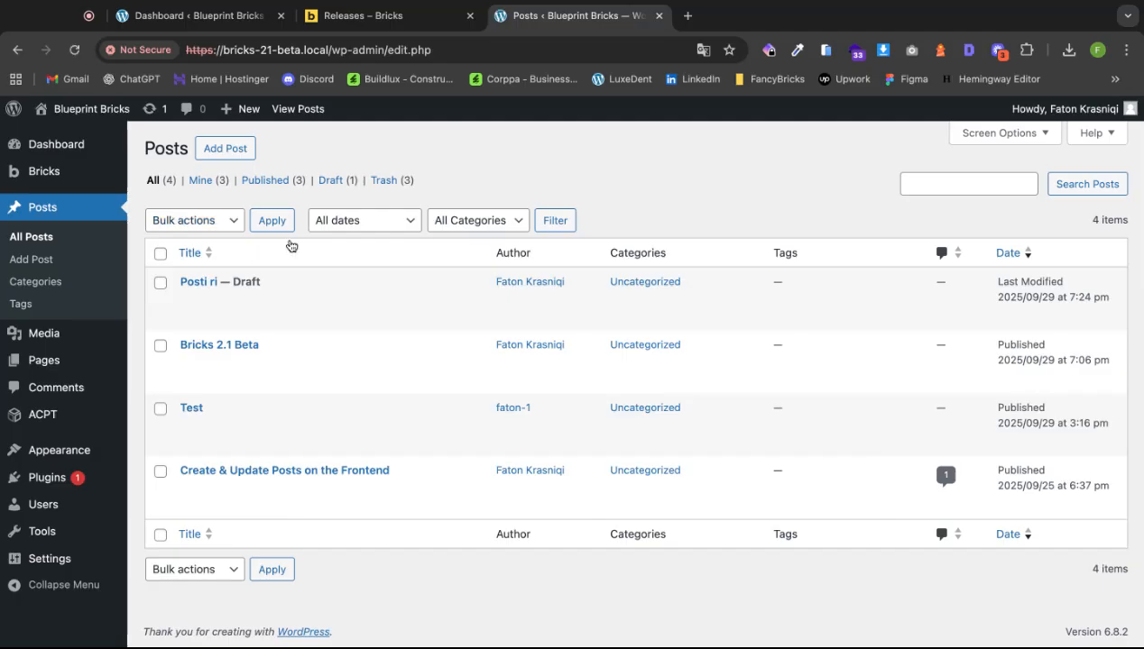
Publish Posti ri via Quick Edit and view it on the site's front page.
click(227, 300)
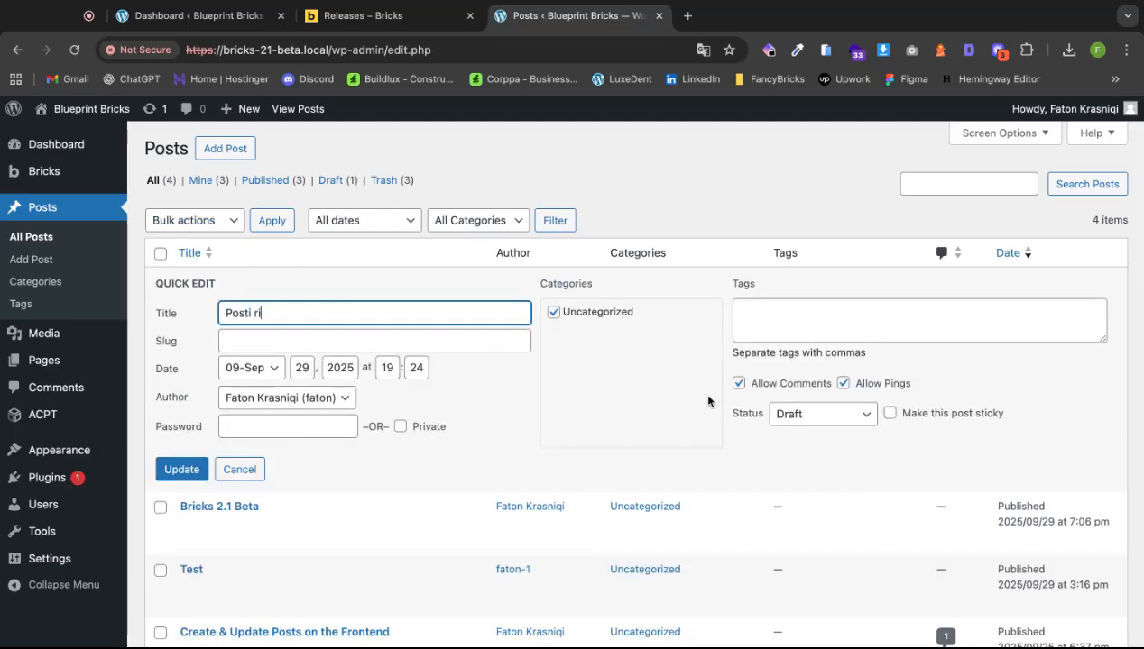
click(794, 416)
click(795, 379)
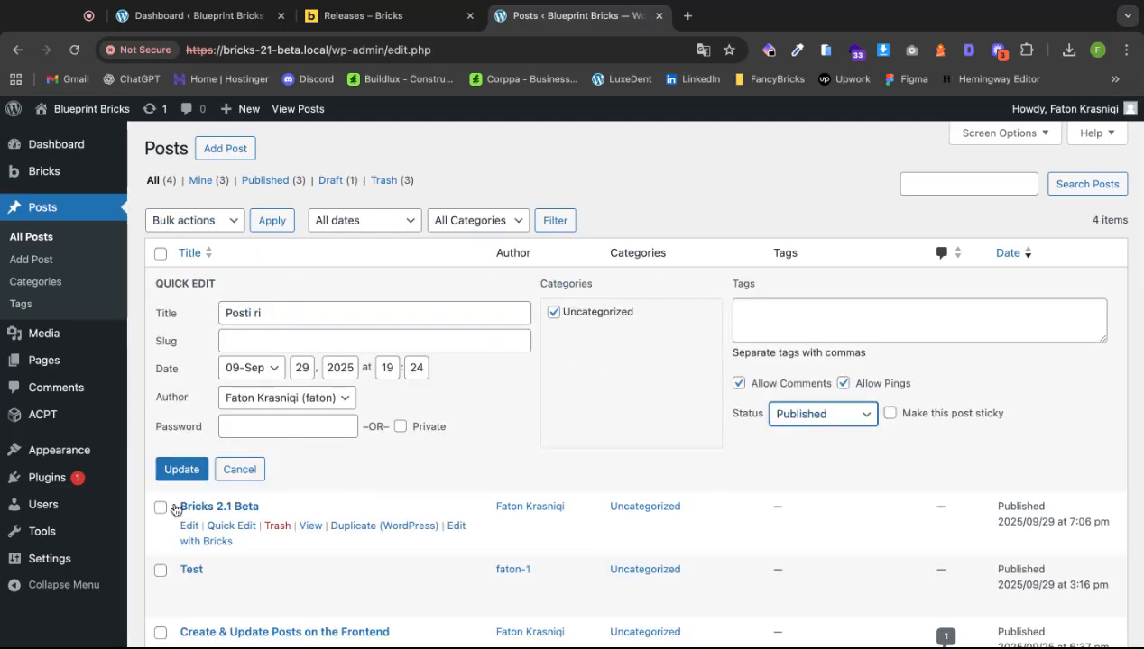
click(180, 467)
mouse_move(90, 108)
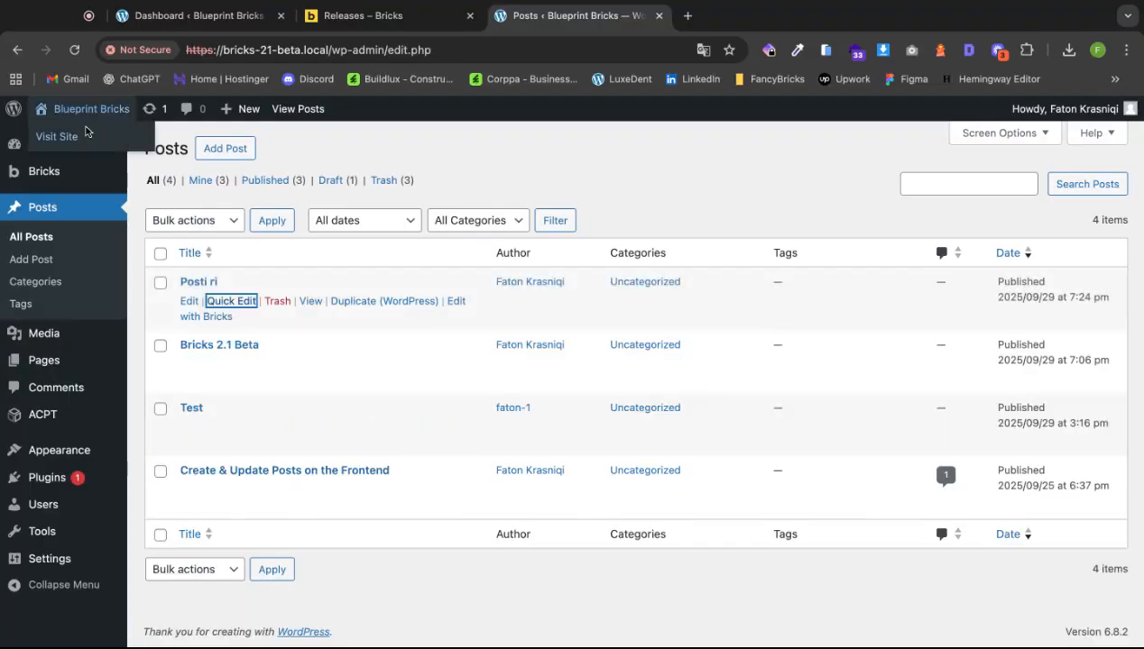
click(53, 142)
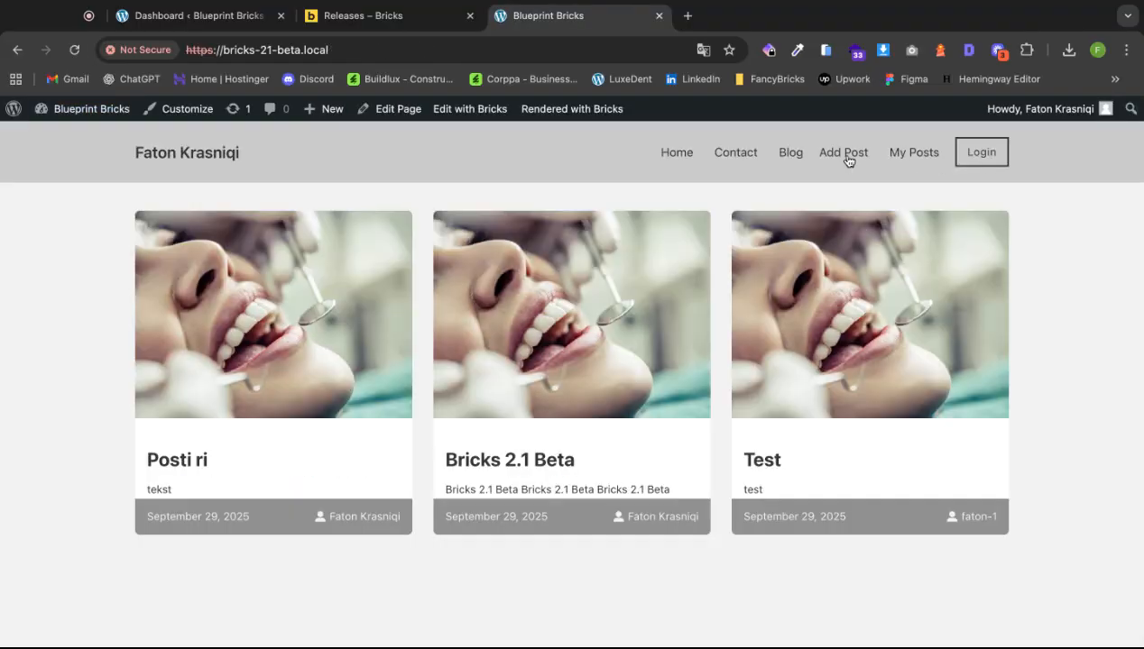
Open the update form for Posti ri from the My Posts page.
click(898, 153)
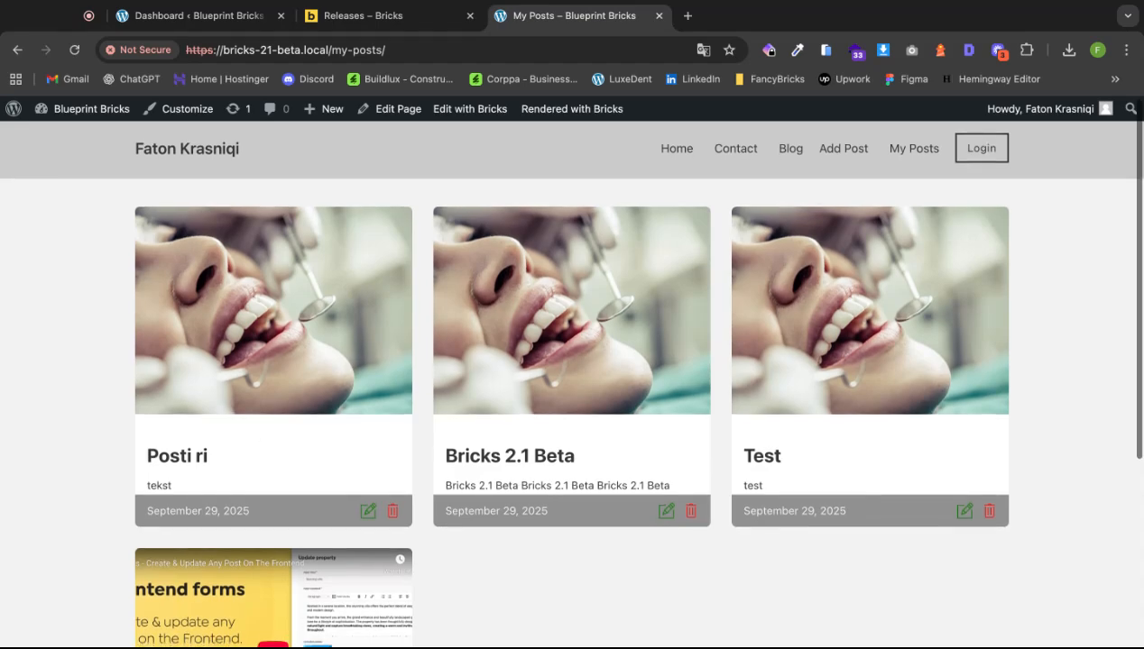
scroll(990, 405, down, 2)
scroll(992, 415, down, 1)
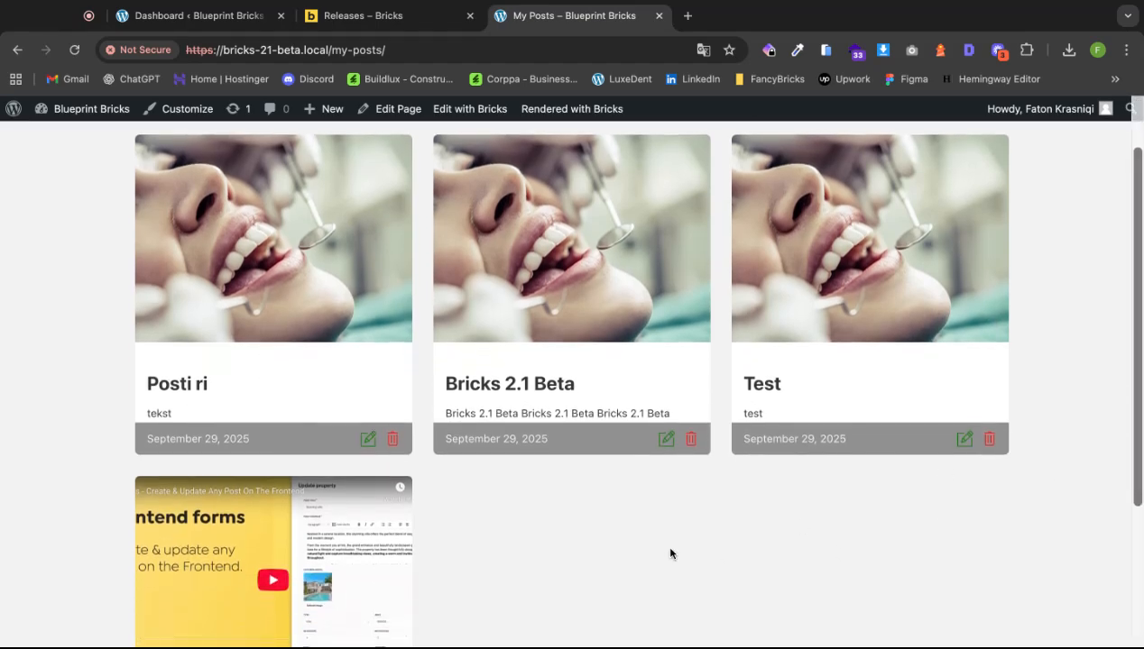
scroll(572, 539, up, 3)
click(843, 155)
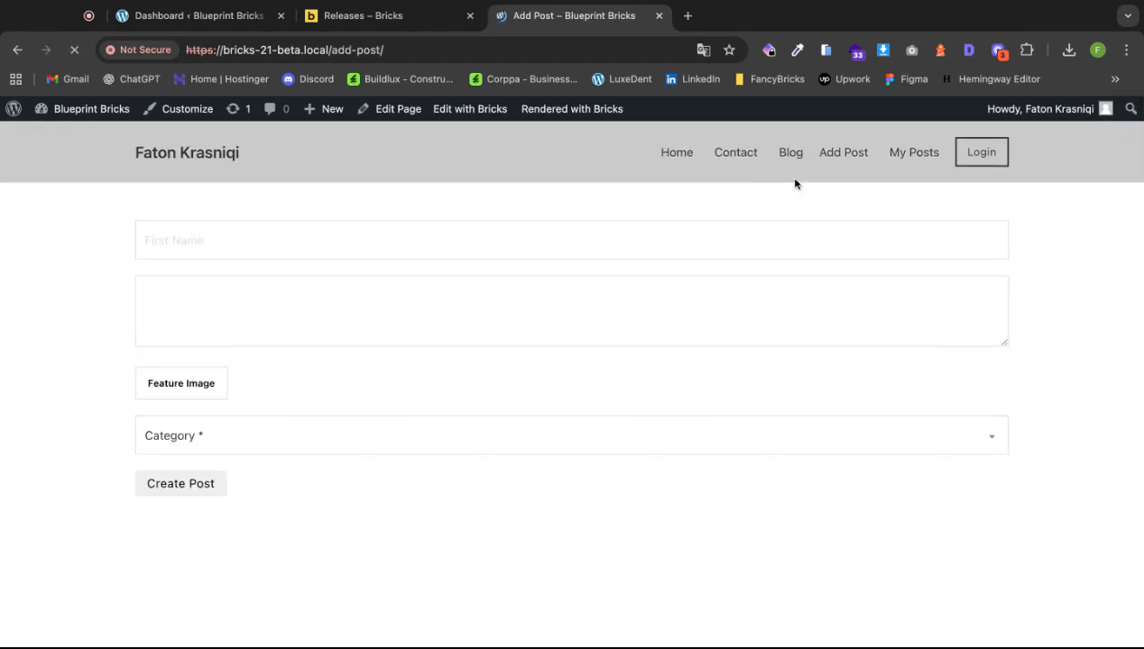
click(902, 155)
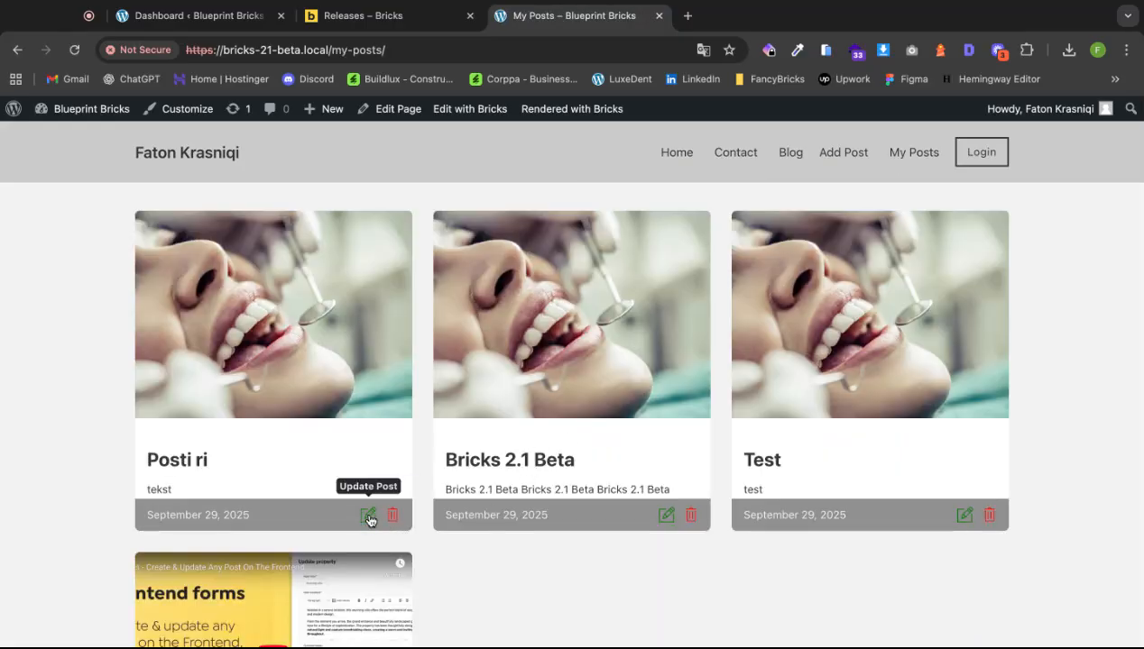
click(368, 516)
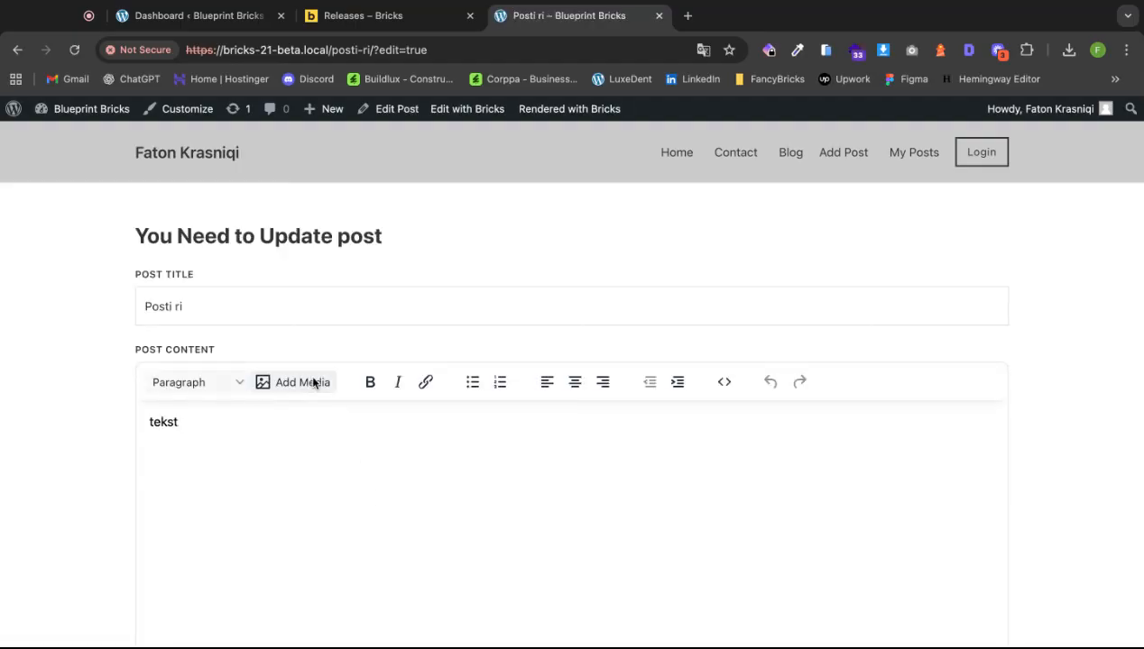
Add three more 'tekst' paragraphs to the content and update the post.
click(233, 306)
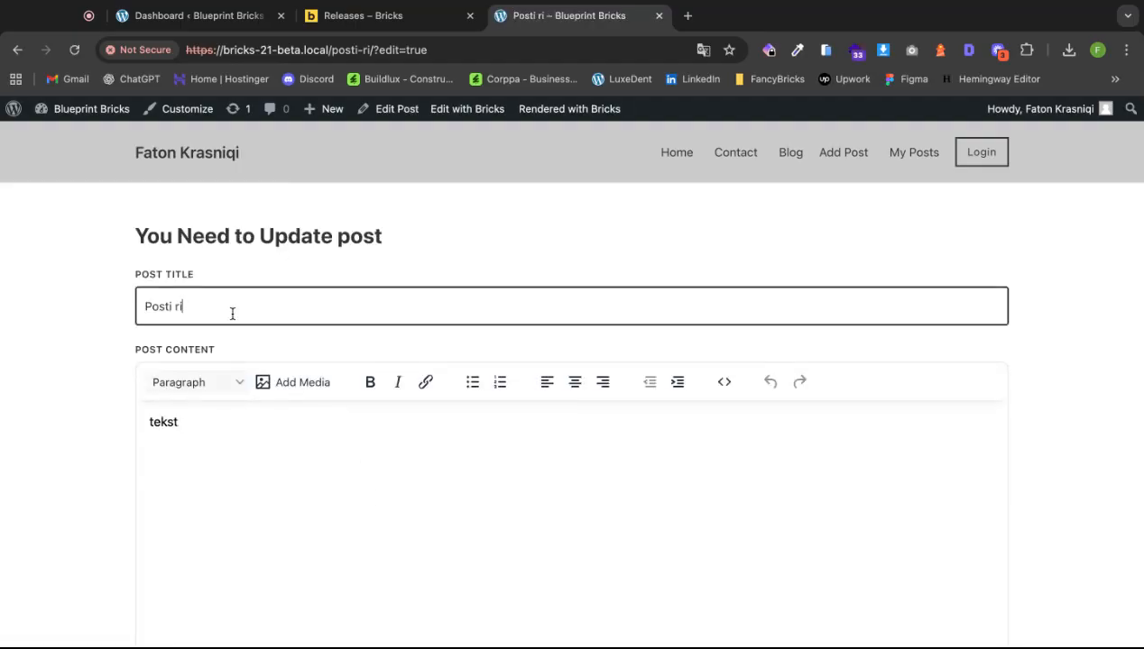
double_click(212, 429)
key(ctrl+c)
click(221, 483)
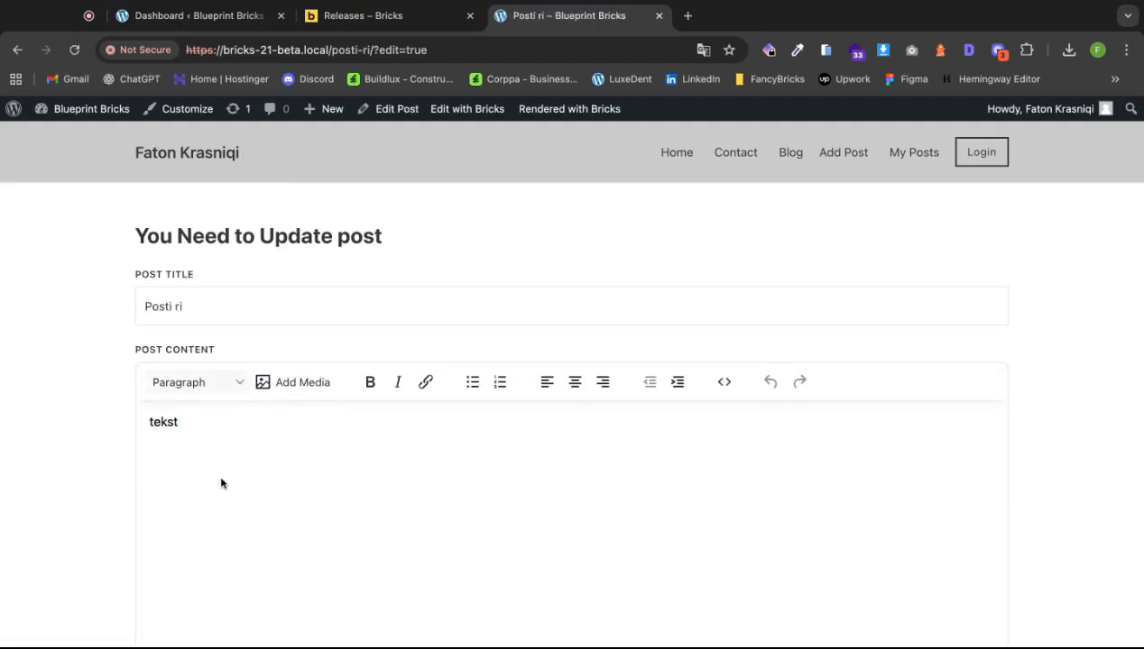
key(Return)
key(ctrl+v)
key(Return)
key(ctrl+v)
key(Return)
key(ctrl+v)
scroll(350, 446, down, 10)
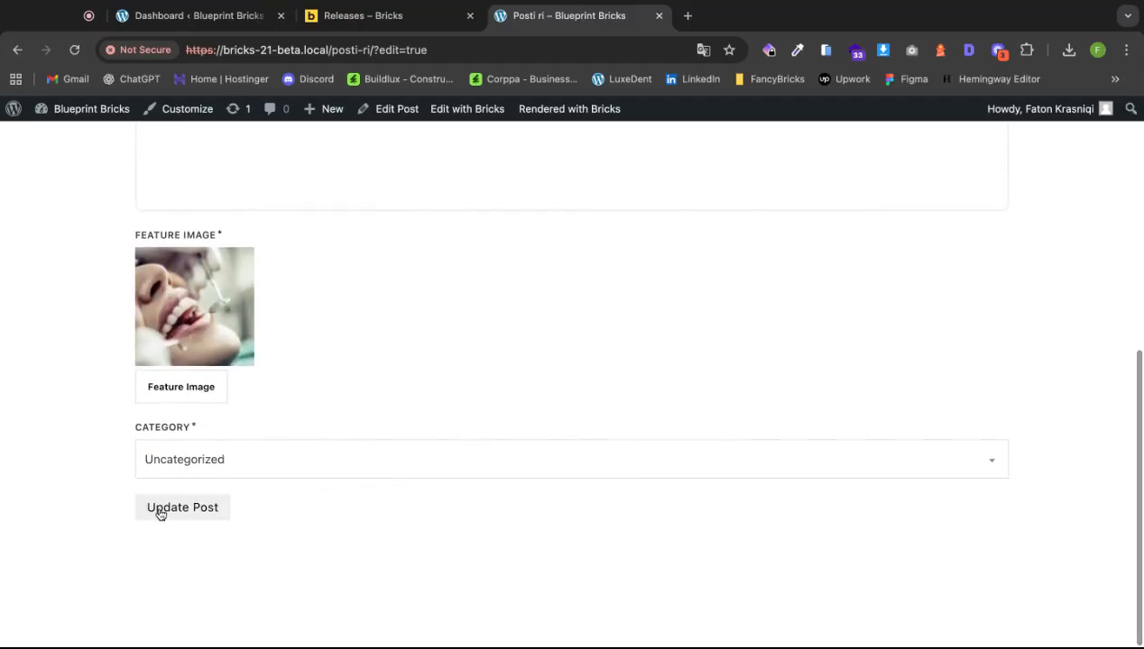
click(160, 509)
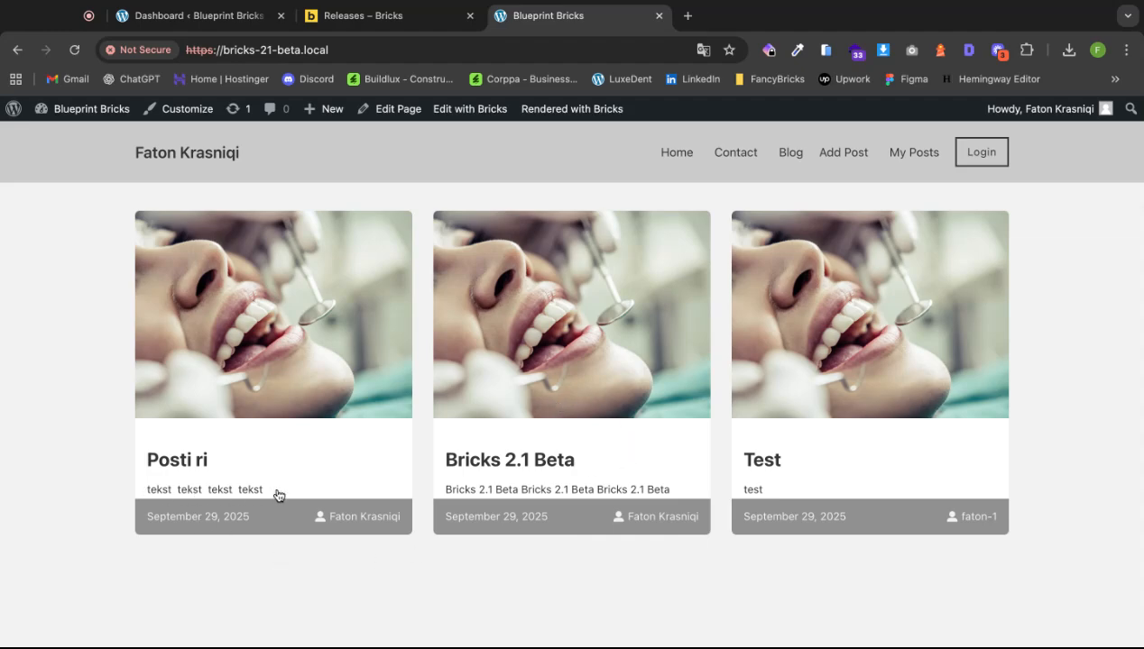
Open the 'Create & Update Posts on the Frontend' article from My Posts and scroll through it.
click(904, 151)
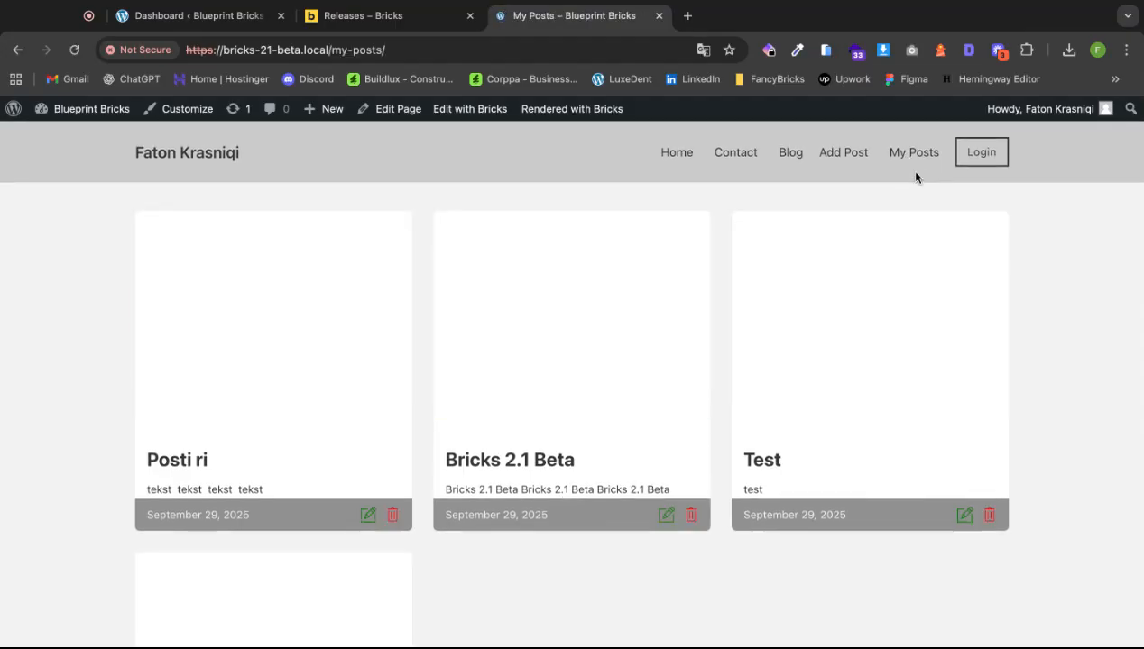
scroll(807, 354, down, 3)
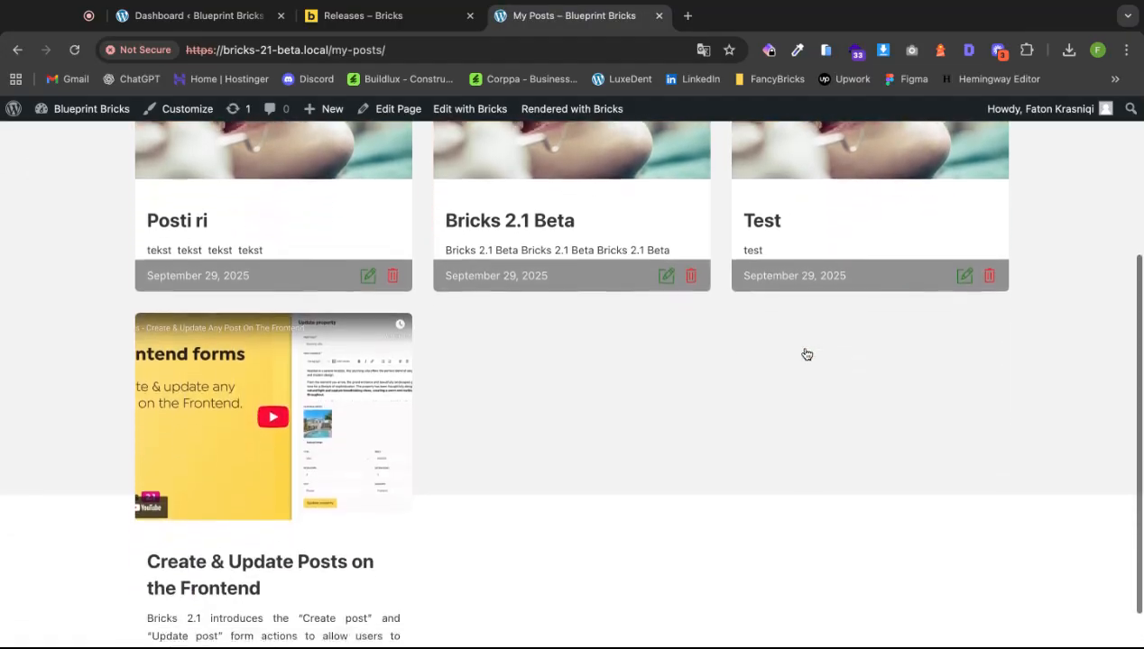
scroll(806, 355, down, 1)
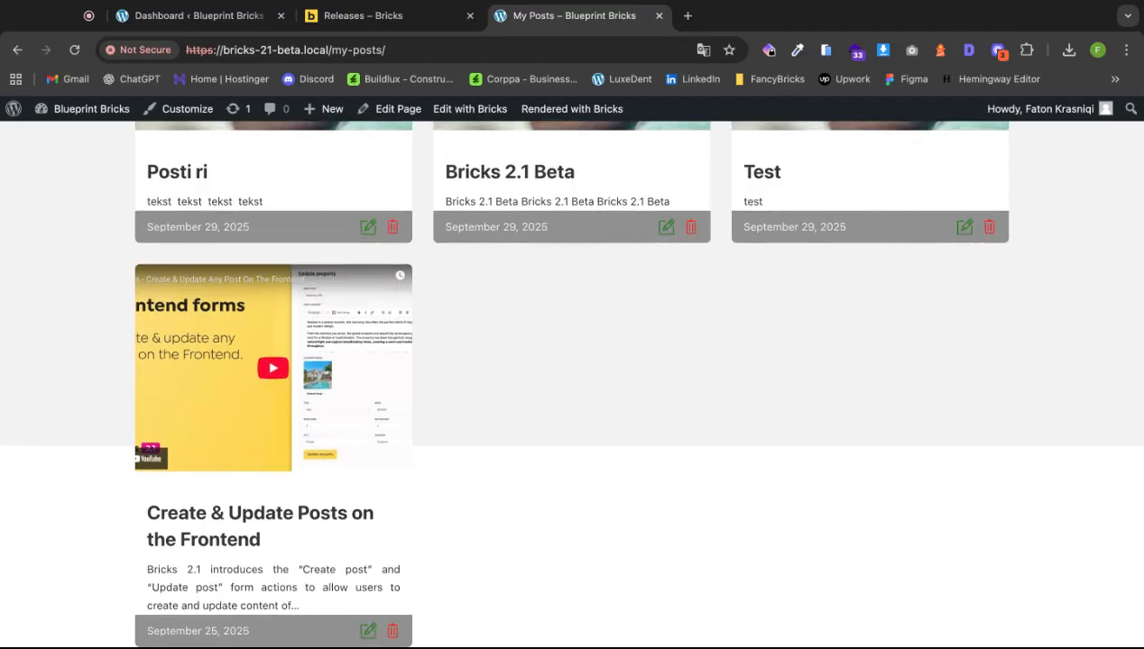
click(260, 526)
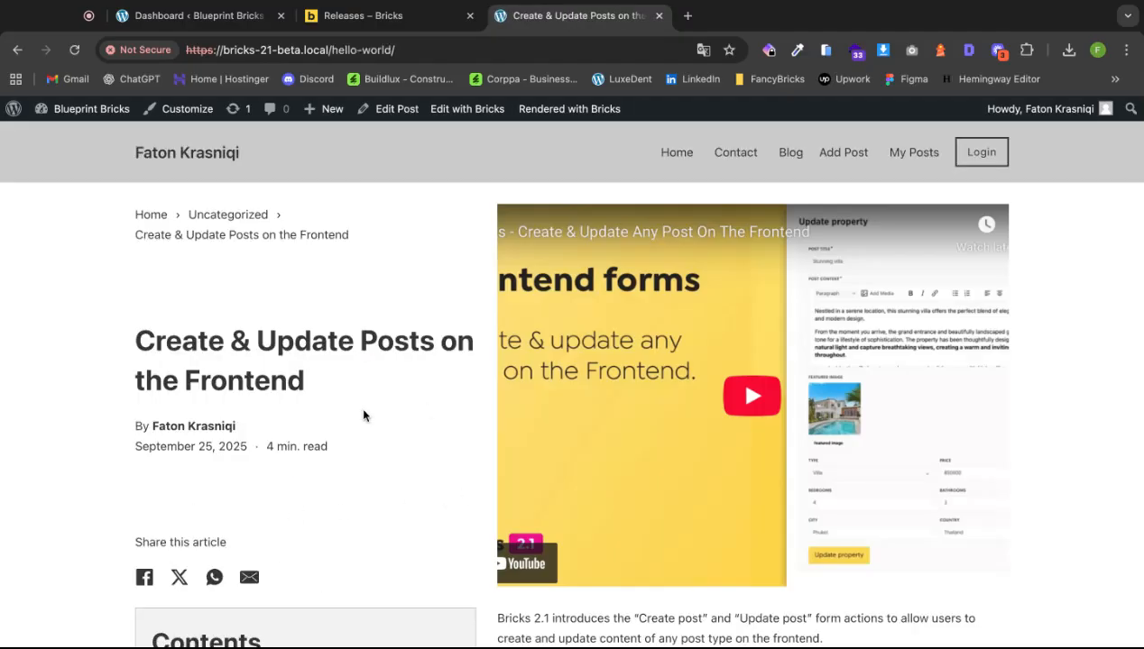
scroll(364, 415, down, 6)
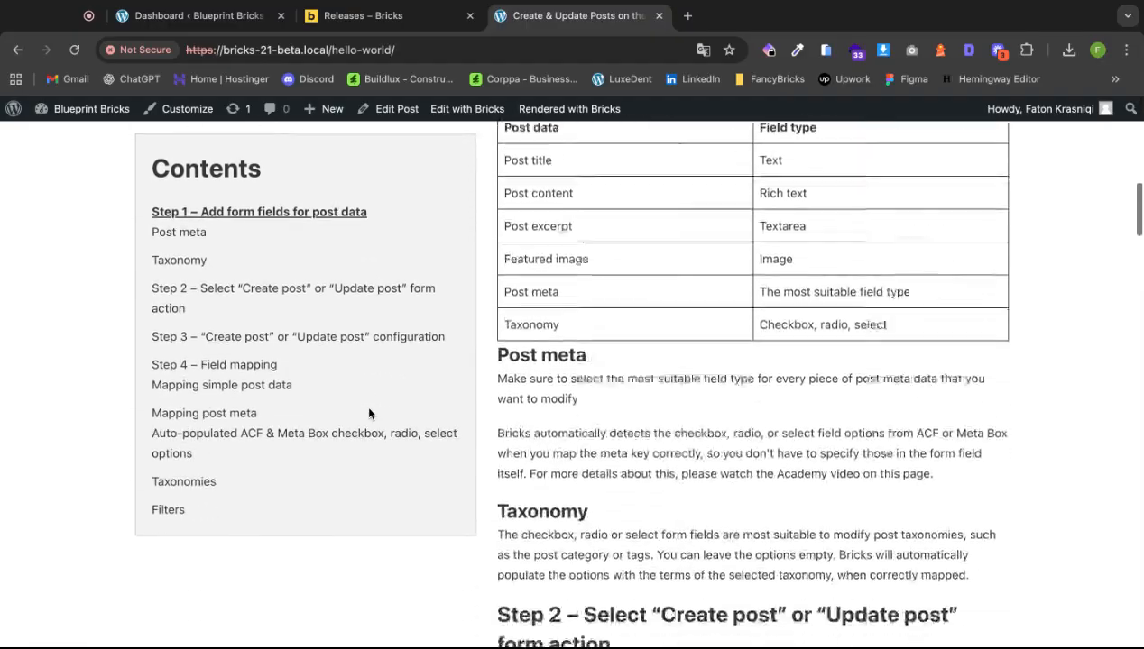
scroll(368, 413, down, 12)
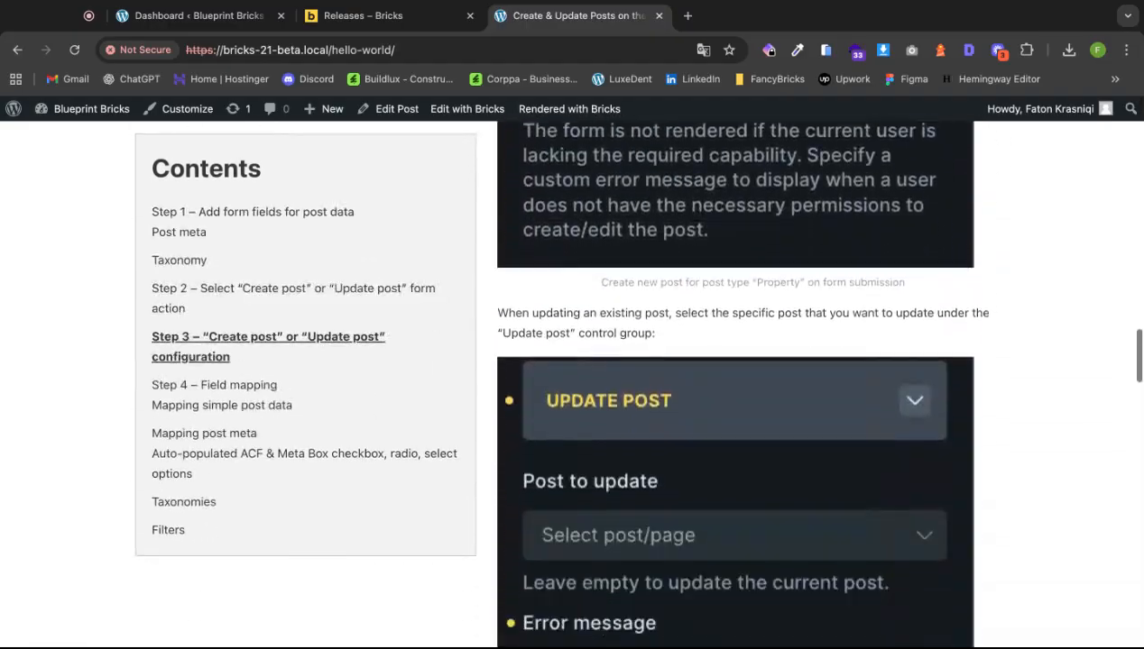
Scroll through the article's sections, then switch to the WordPress admin Dashboard.
scroll(735, 388, down, 15)
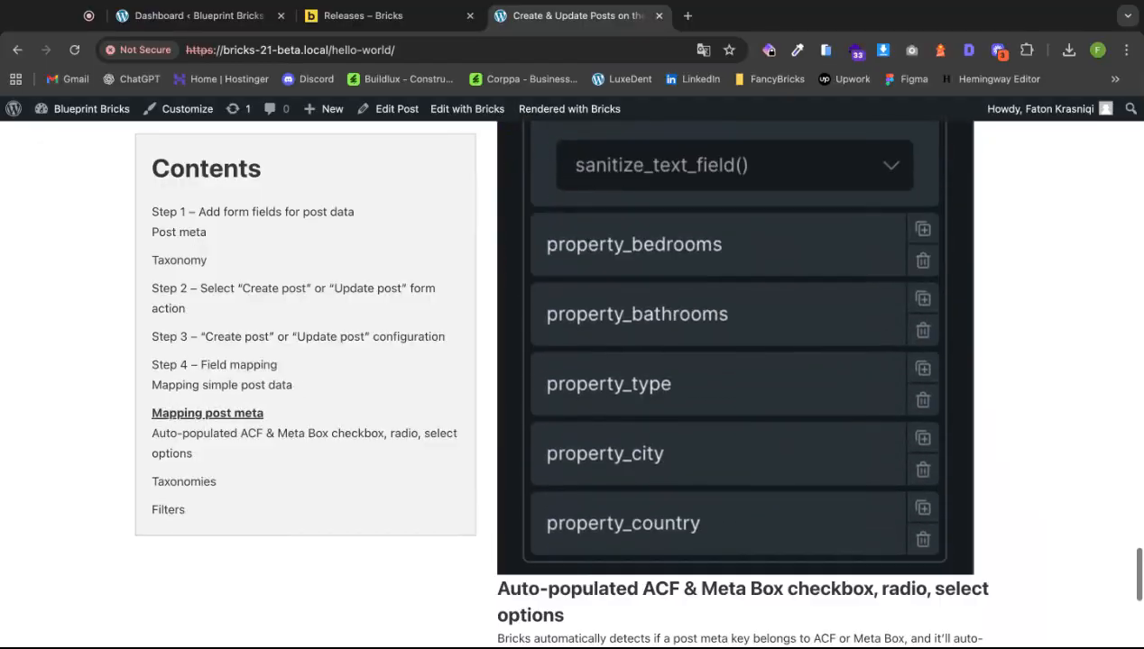
scroll(735, 388, down, 5)
scroll(388, 435, up, 3)
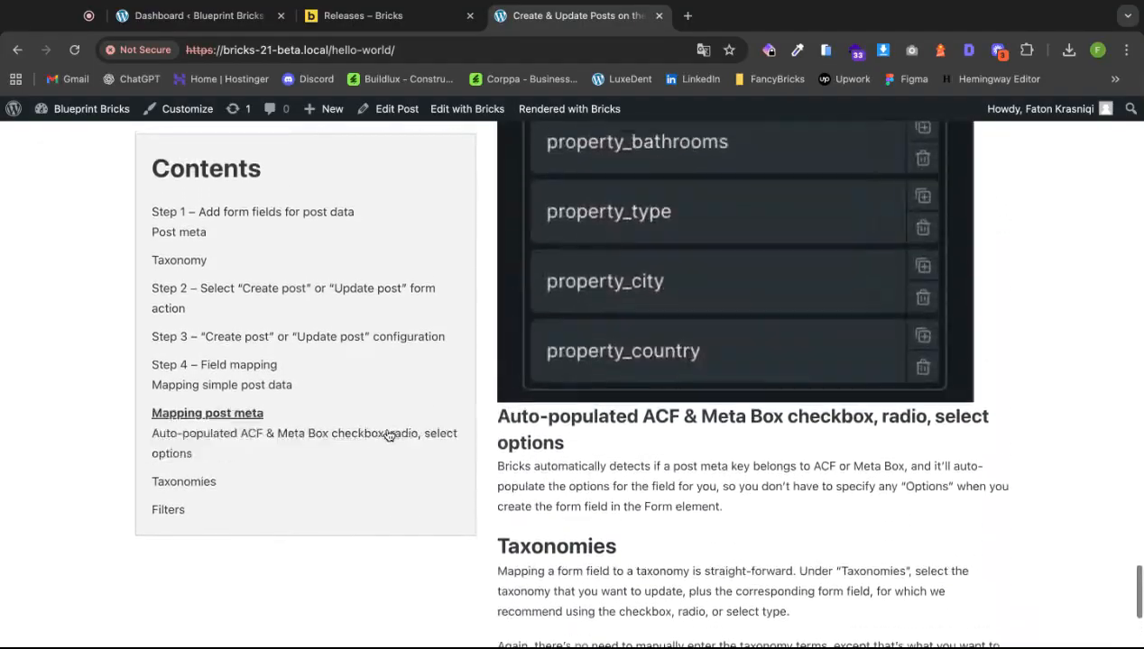
scroll(388, 436, up, 15)
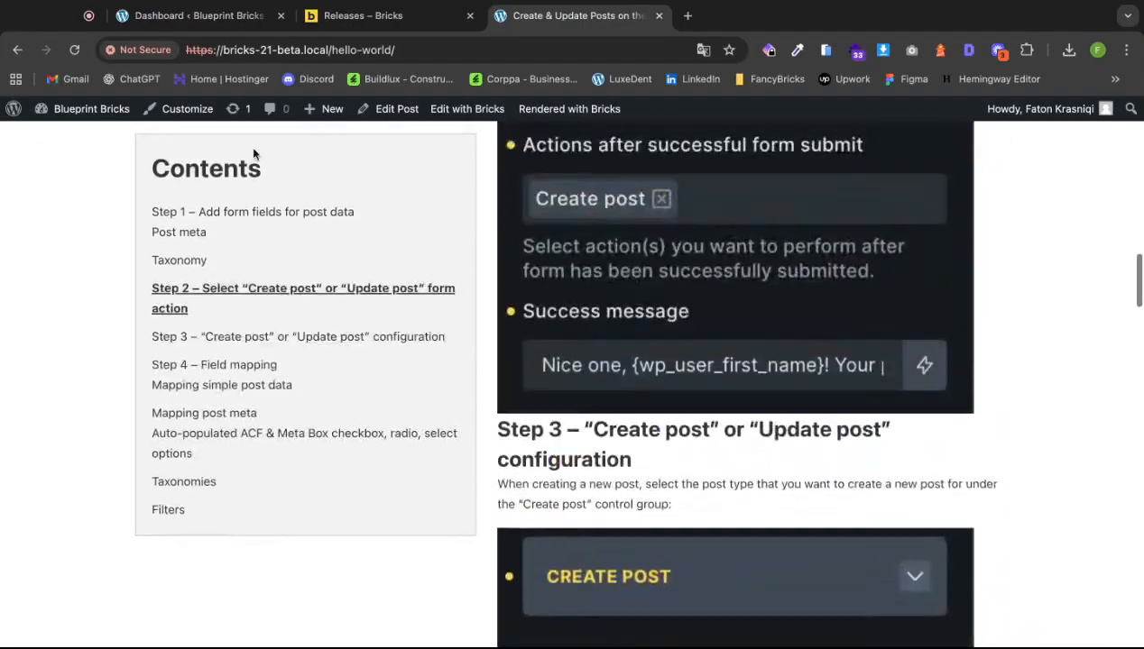
click(174, 23)
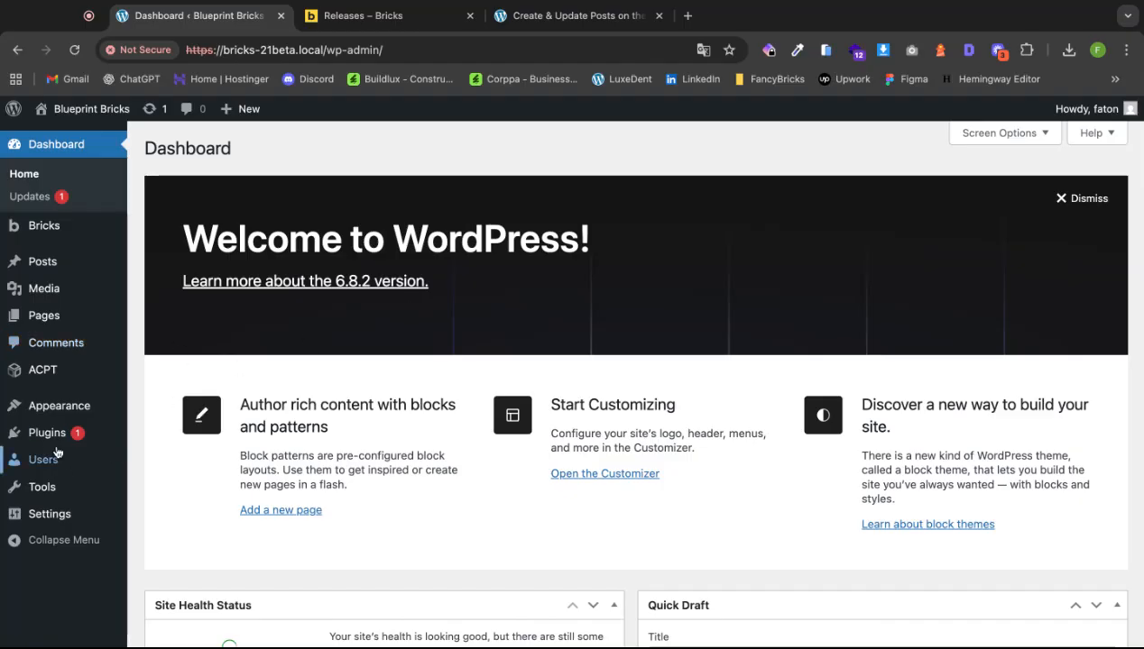
Move all three pages (Home, Privacy Policy, Sample Page) to the Trash.
mouse_move(56, 320)
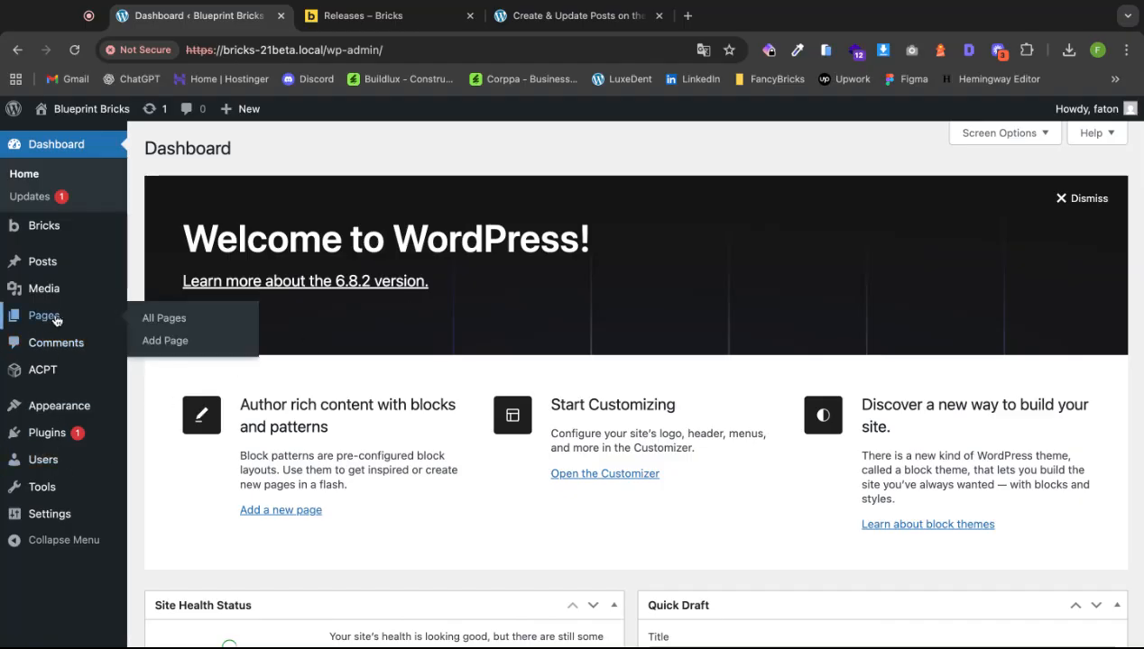
click(163, 320)
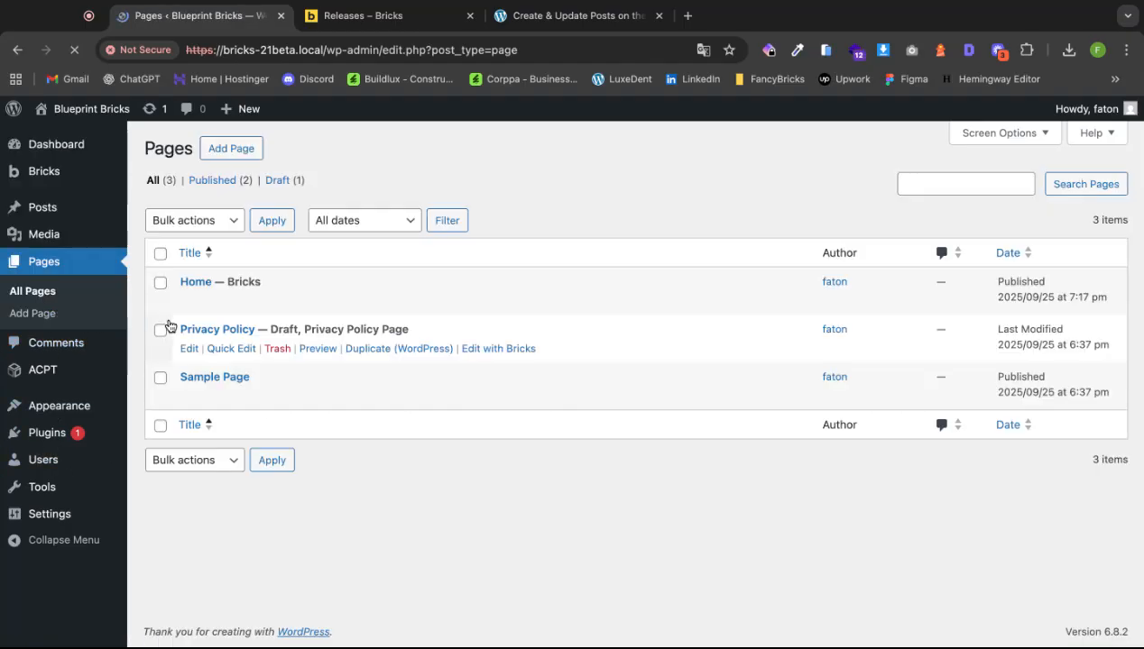
click(161, 255)
click(221, 222)
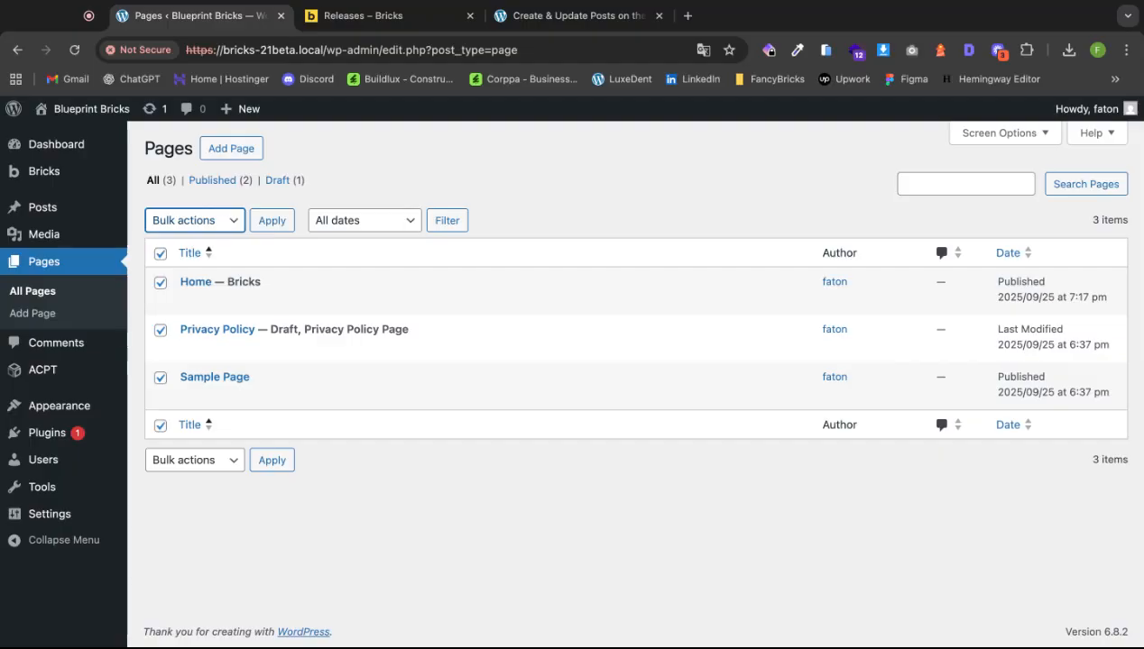
click(200, 256)
click(266, 222)
Permanently delete the three trashed pages and start a new blank page.
click(202, 236)
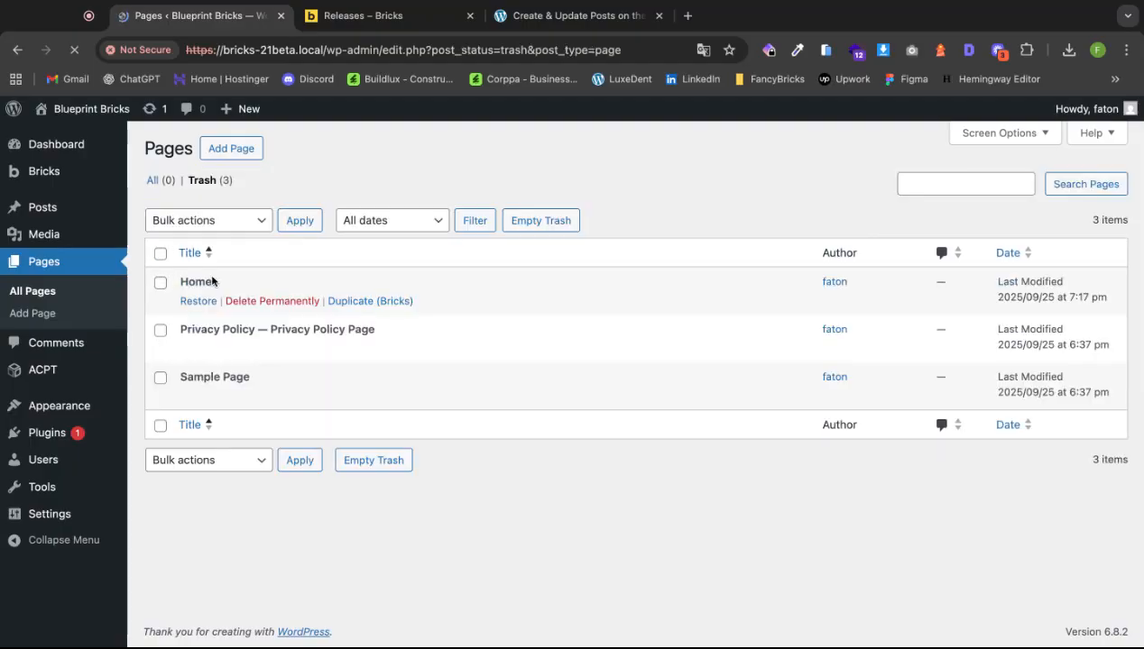
click(160, 254)
click(251, 228)
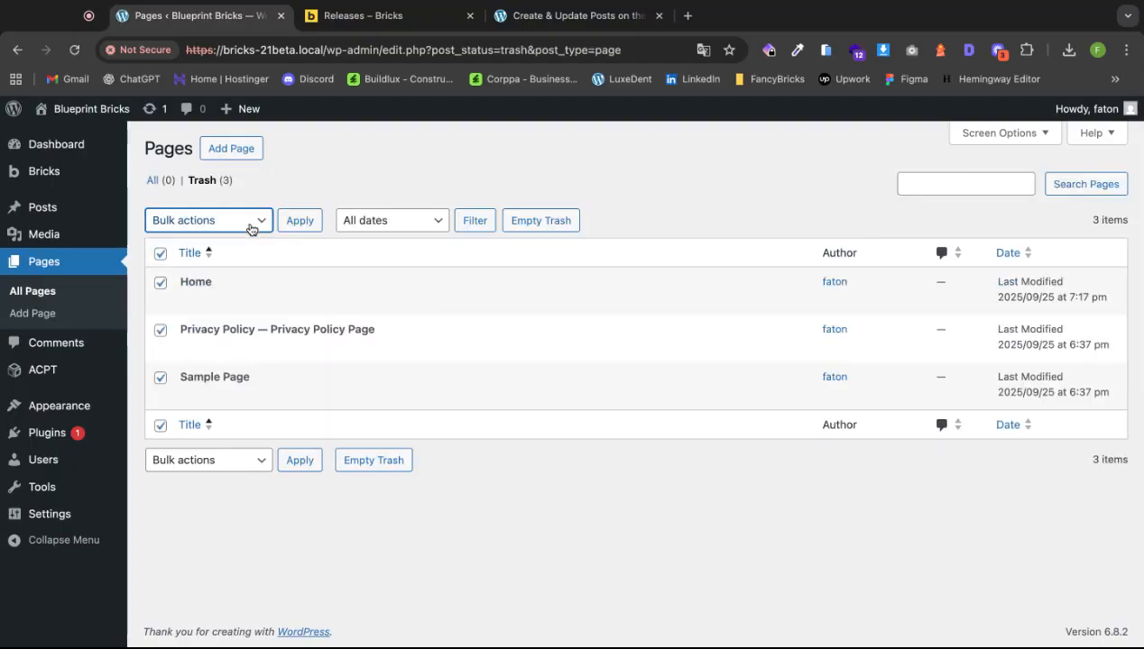
click(226, 260)
click(299, 220)
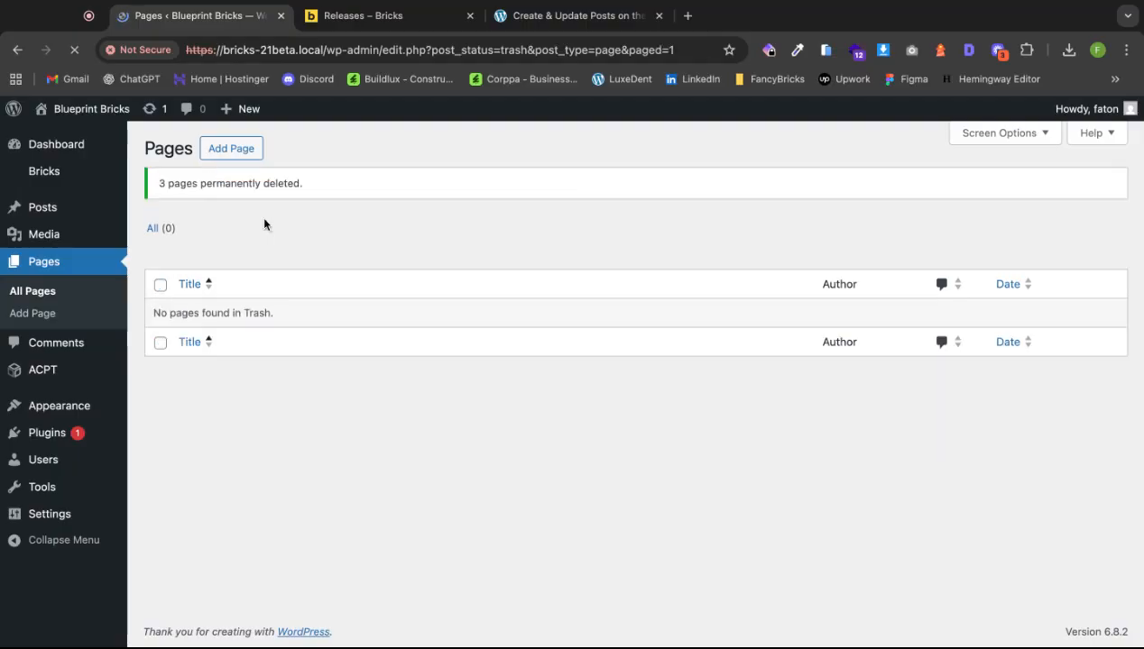
click(222, 159)
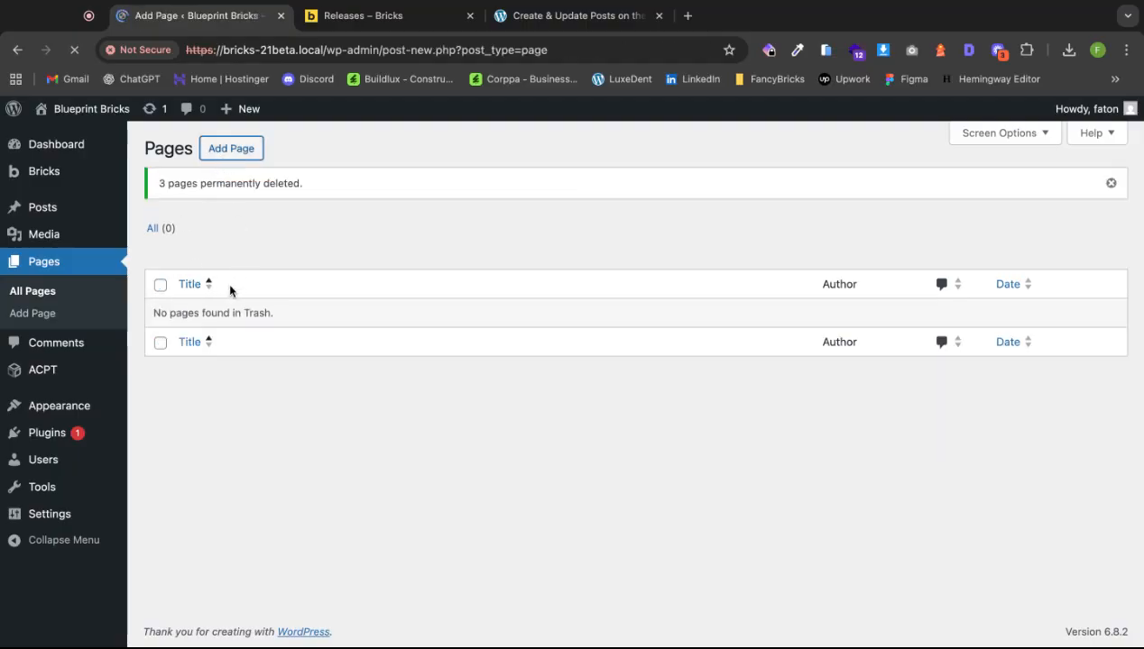
Publish pages titled 'Home' and 'Contact'.
text(Ho)
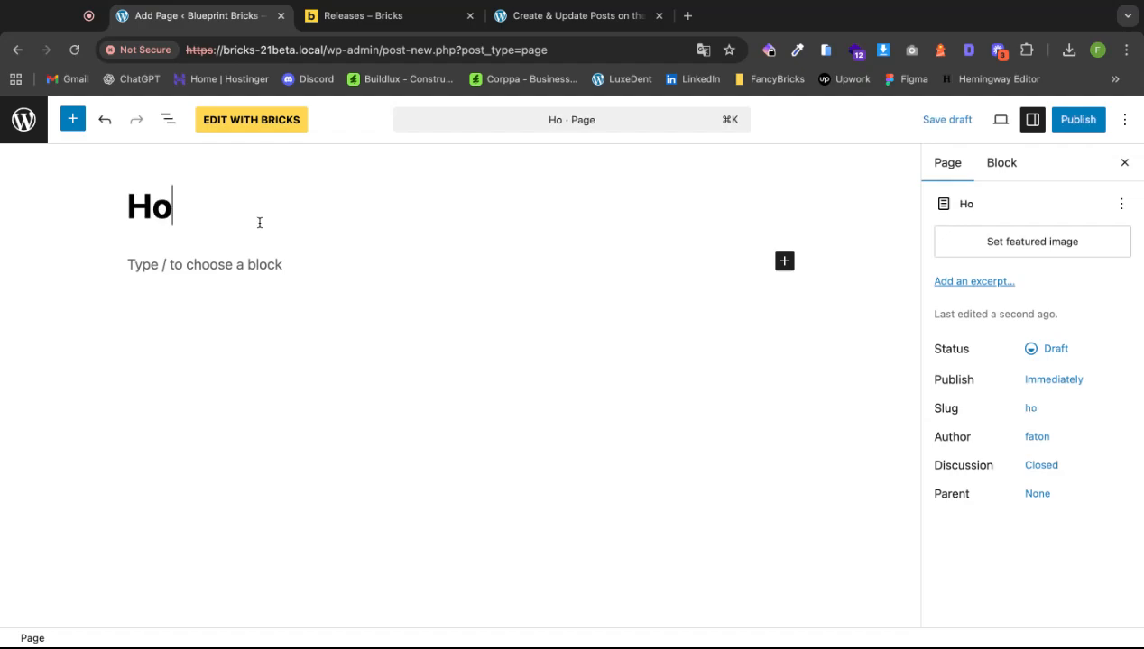
text(me)
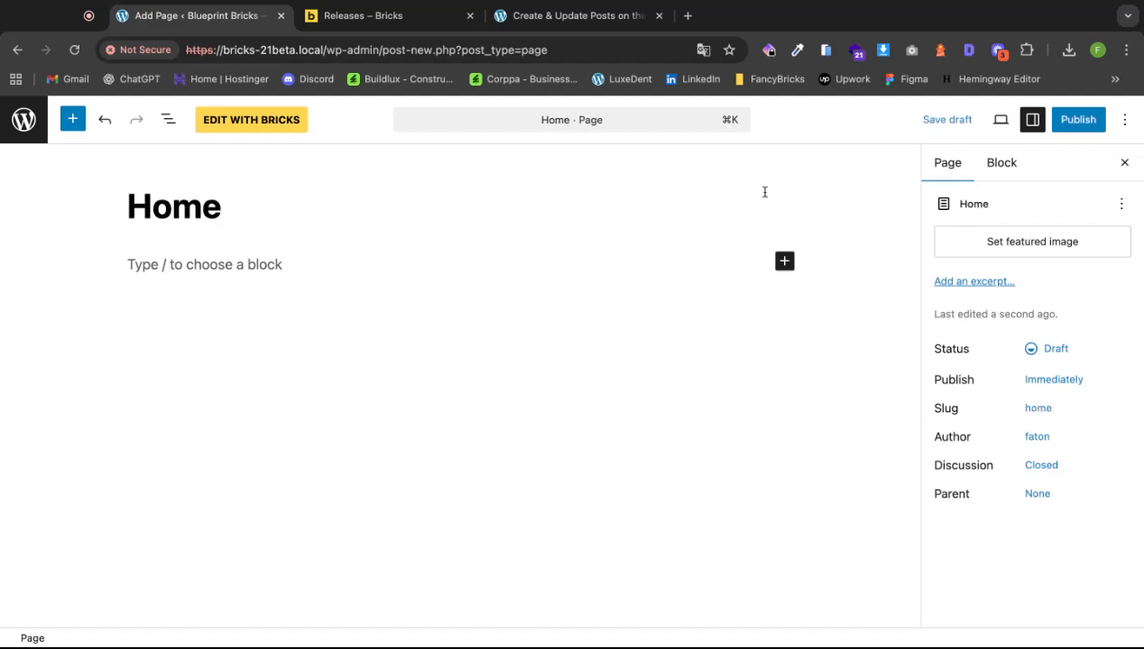
click(1082, 119)
click(1082, 120)
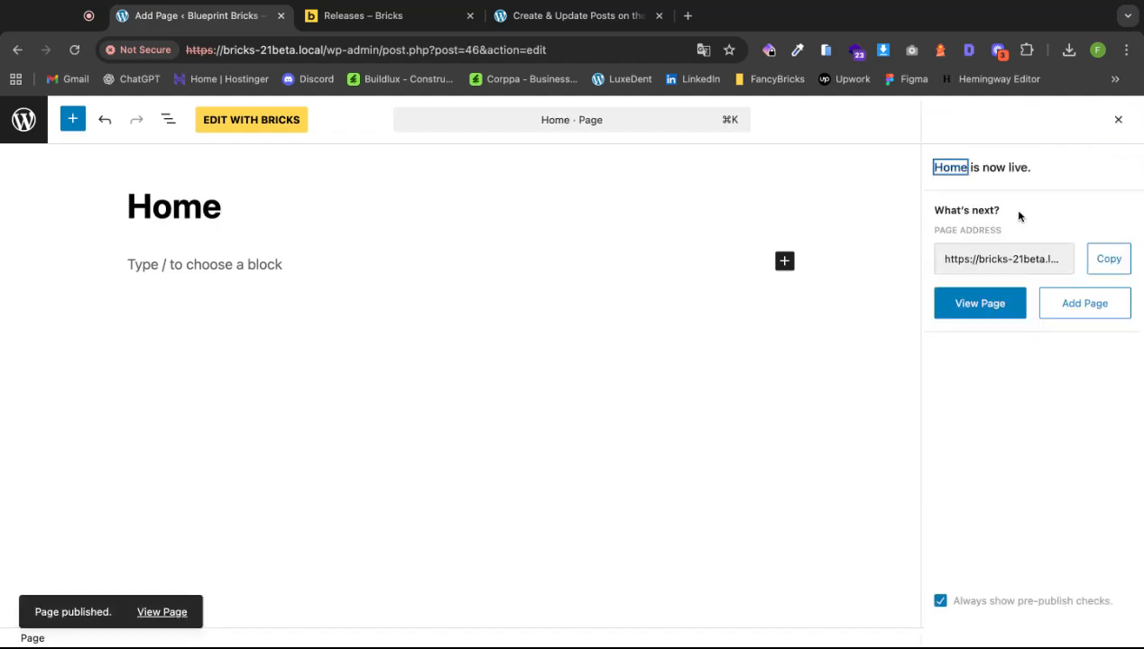
click(1087, 303)
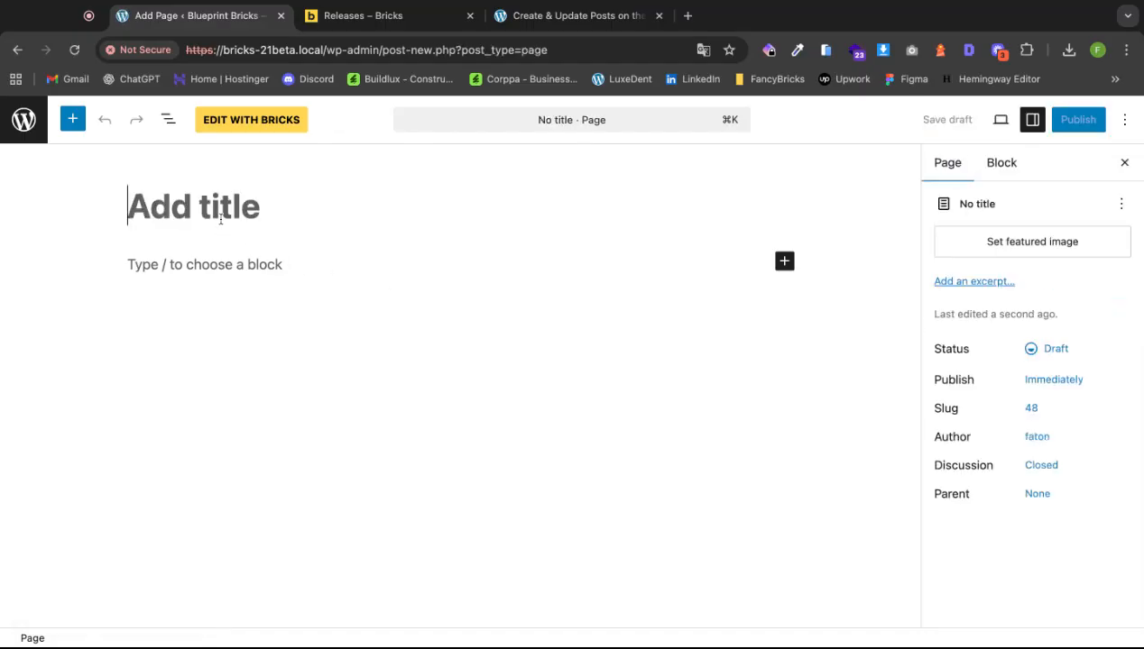
text(Contan)
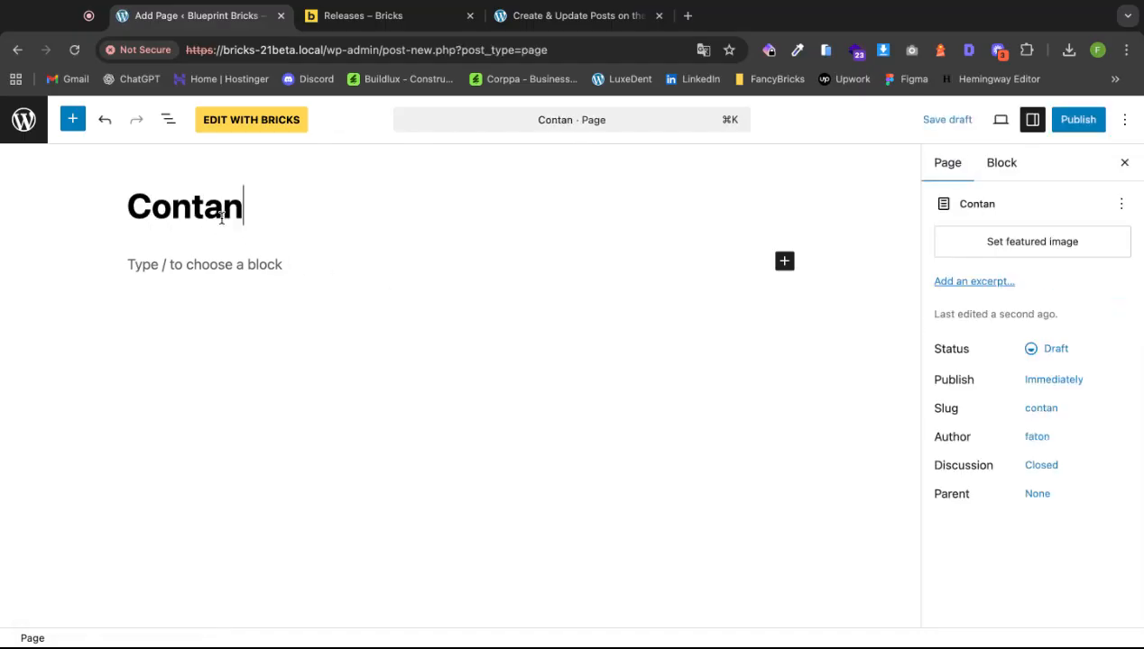
key(BackSpace)
text(ct)
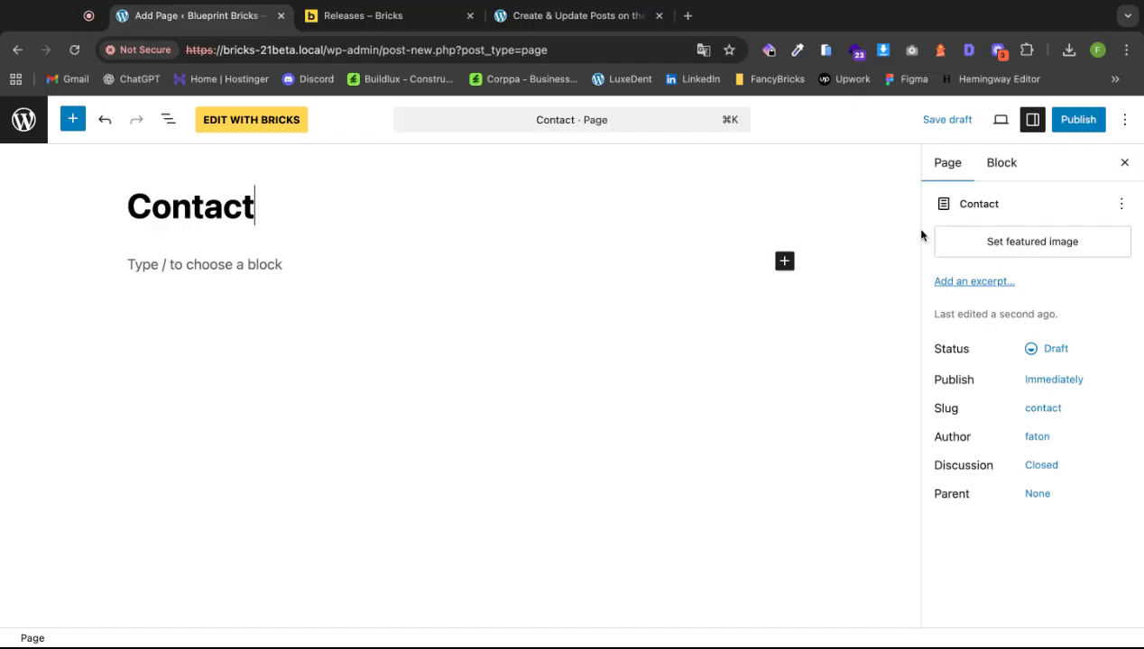
click(1075, 119)
click(1079, 119)
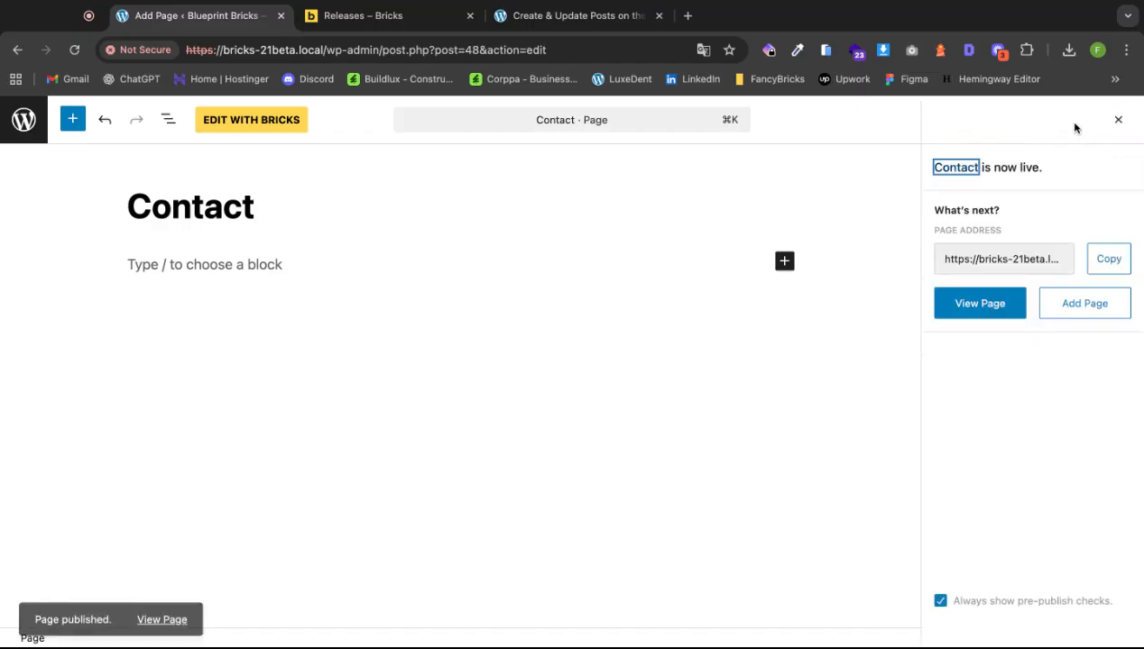
Publish pages titled 'Add Post' and 'Blog'.
click(1063, 310)
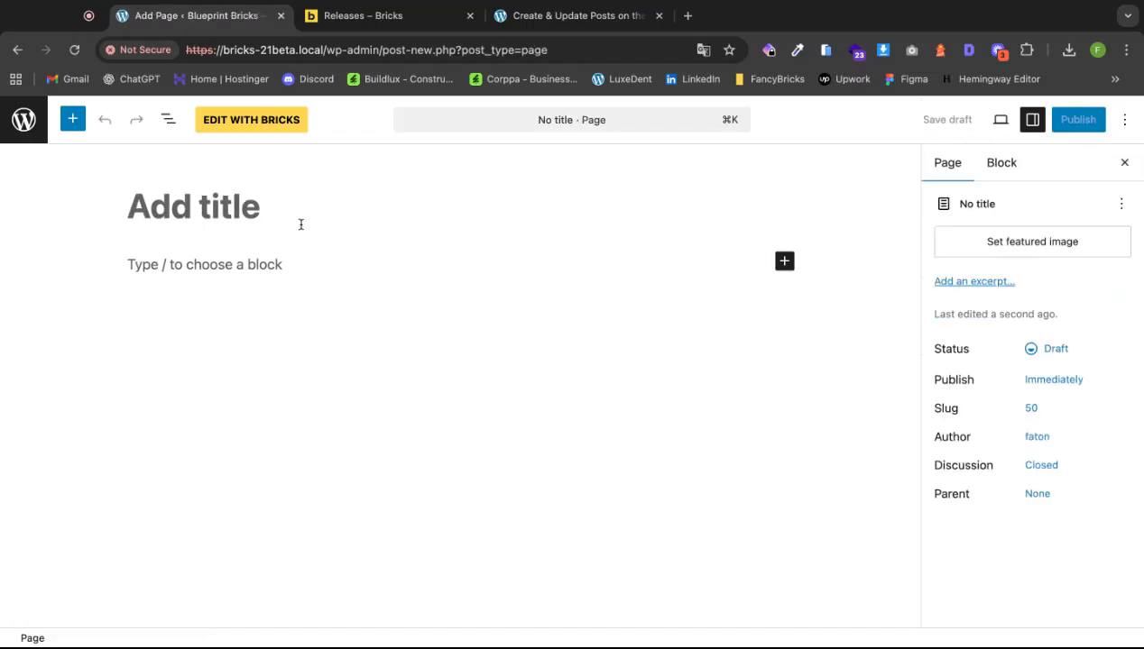
text(Add Post)
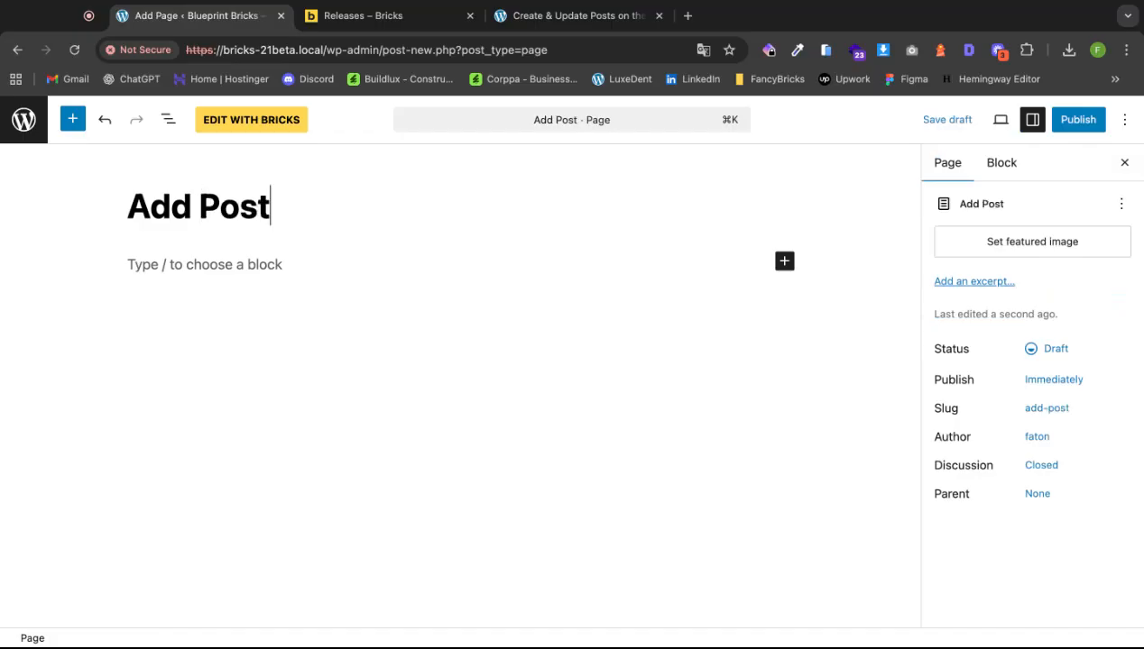
click(1077, 119)
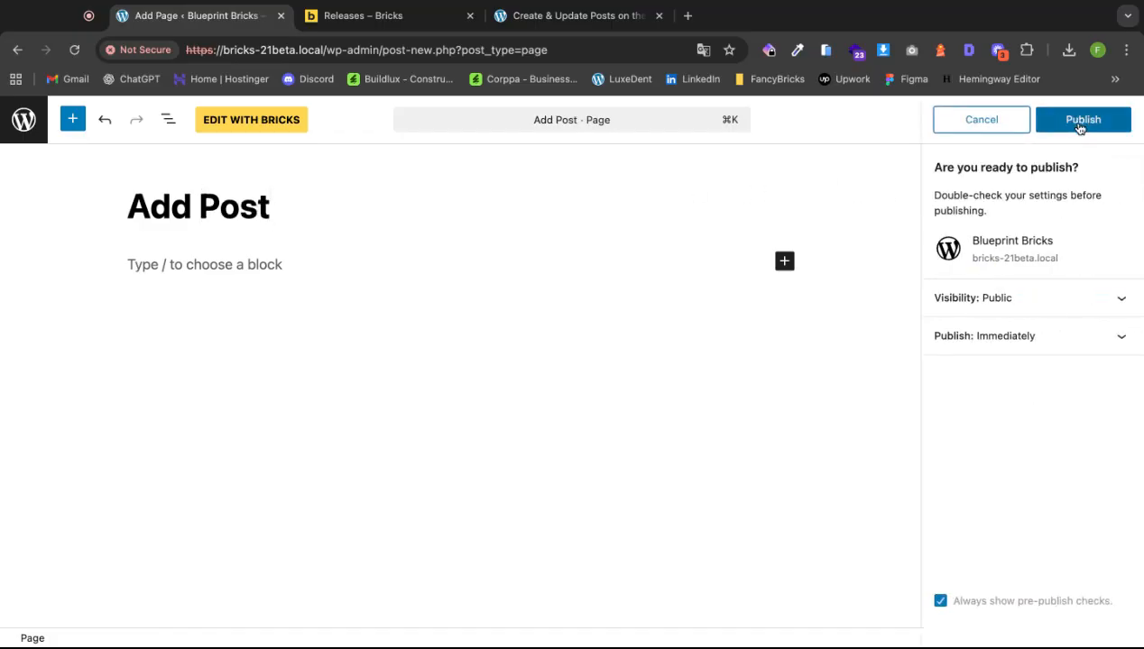
click(1079, 121)
click(1055, 303)
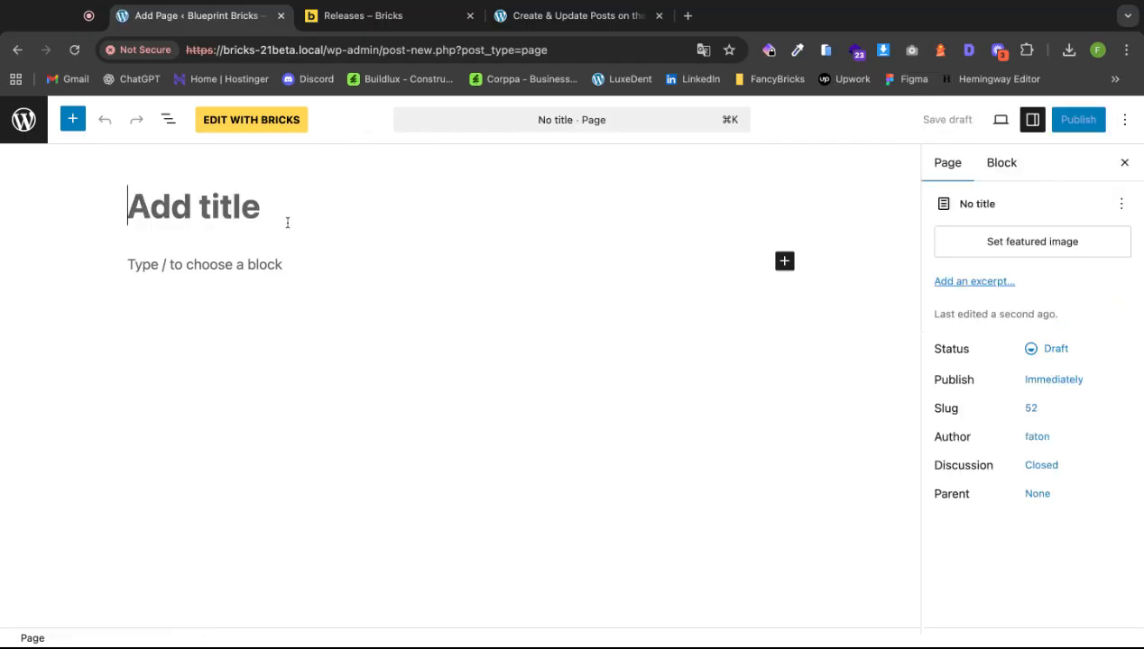
text(Blog)
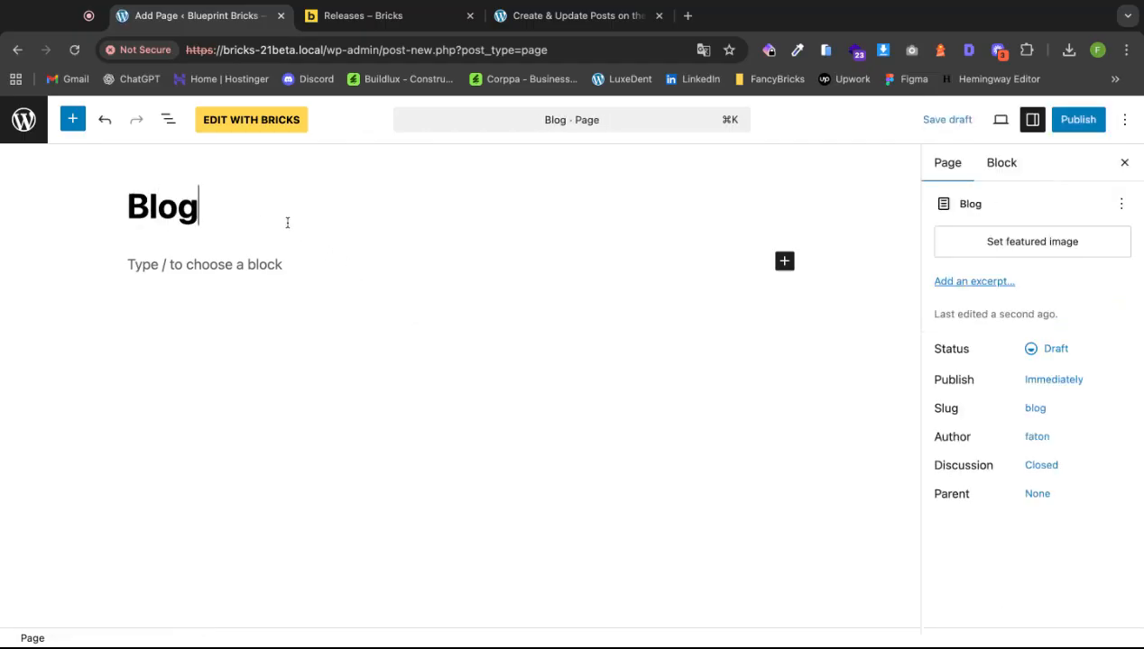
click(1077, 119)
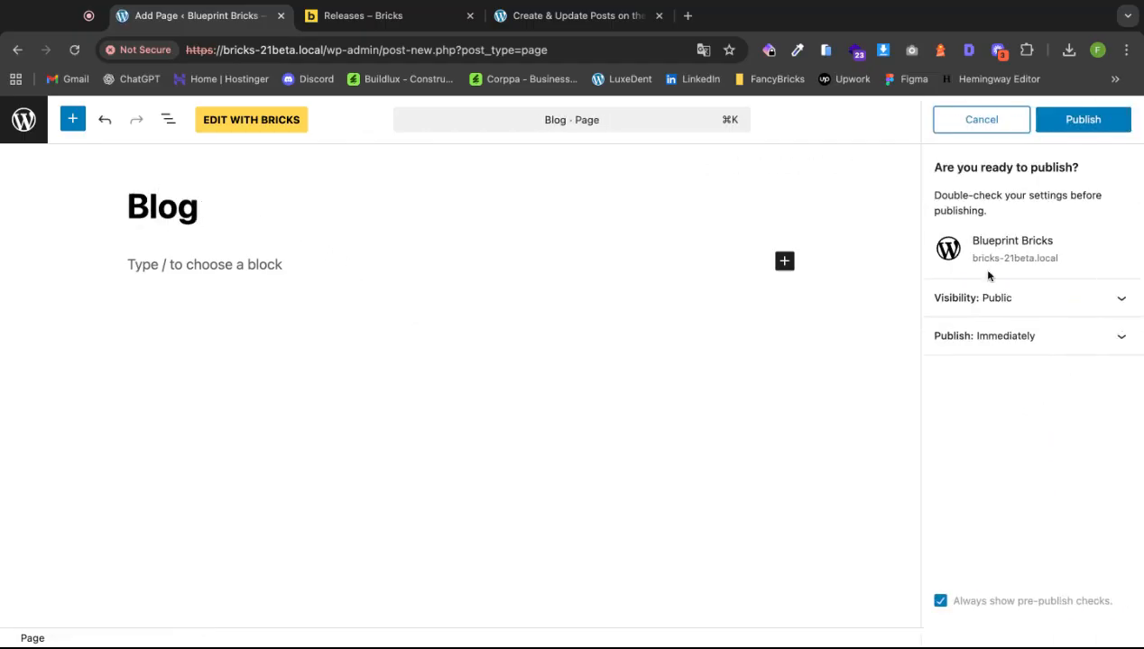
click(1080, 120)
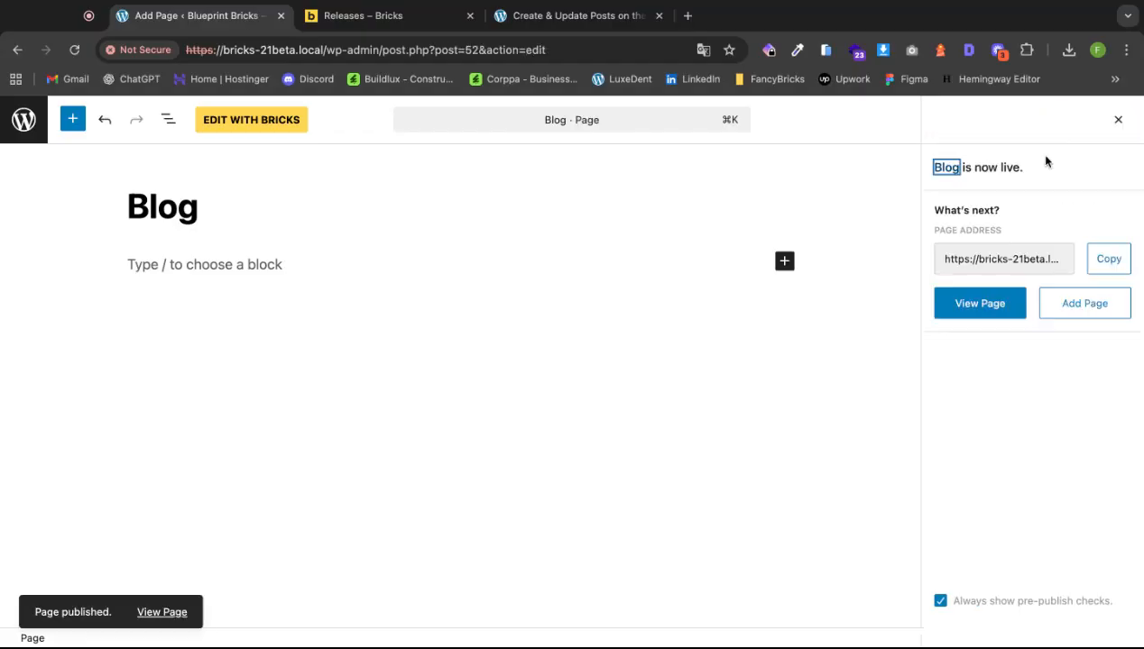
Publish a 'My Posts' page and return to the Pages list.
click(1078, 307)
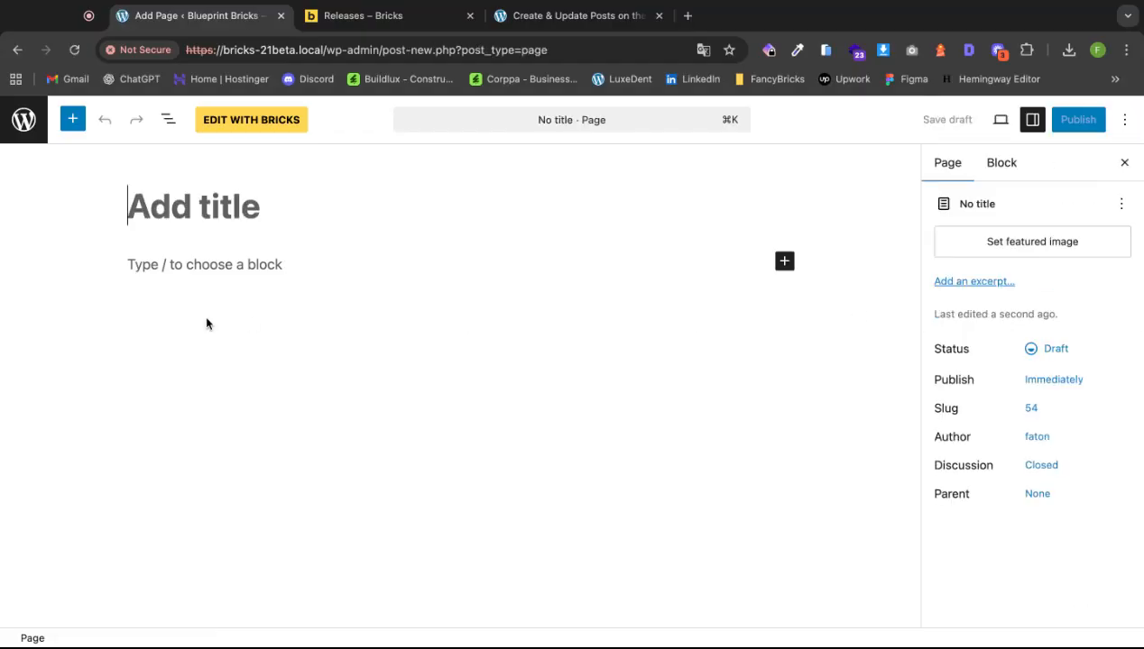
text(My Pos)
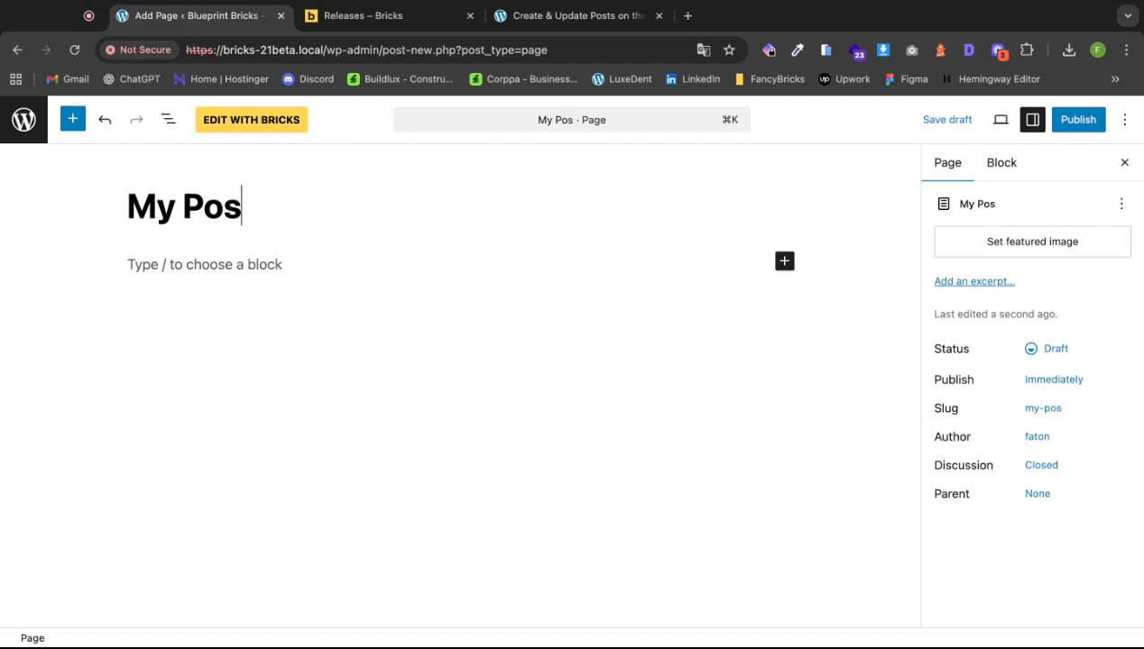
text(ts)
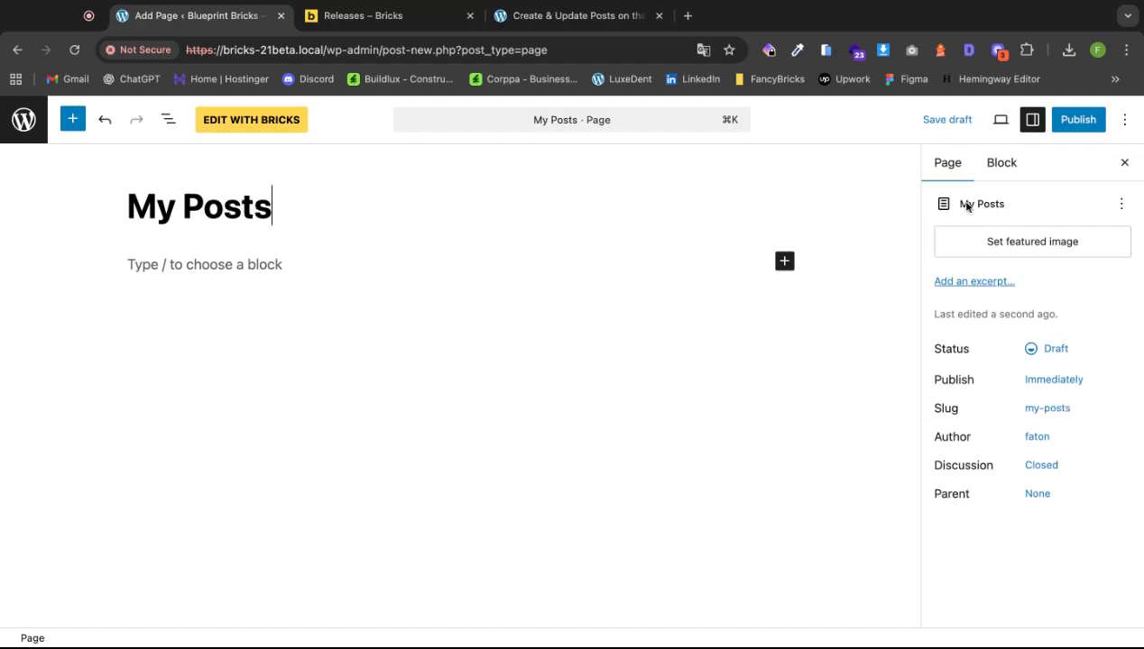
click(1076, 125)
click(1075, 128)
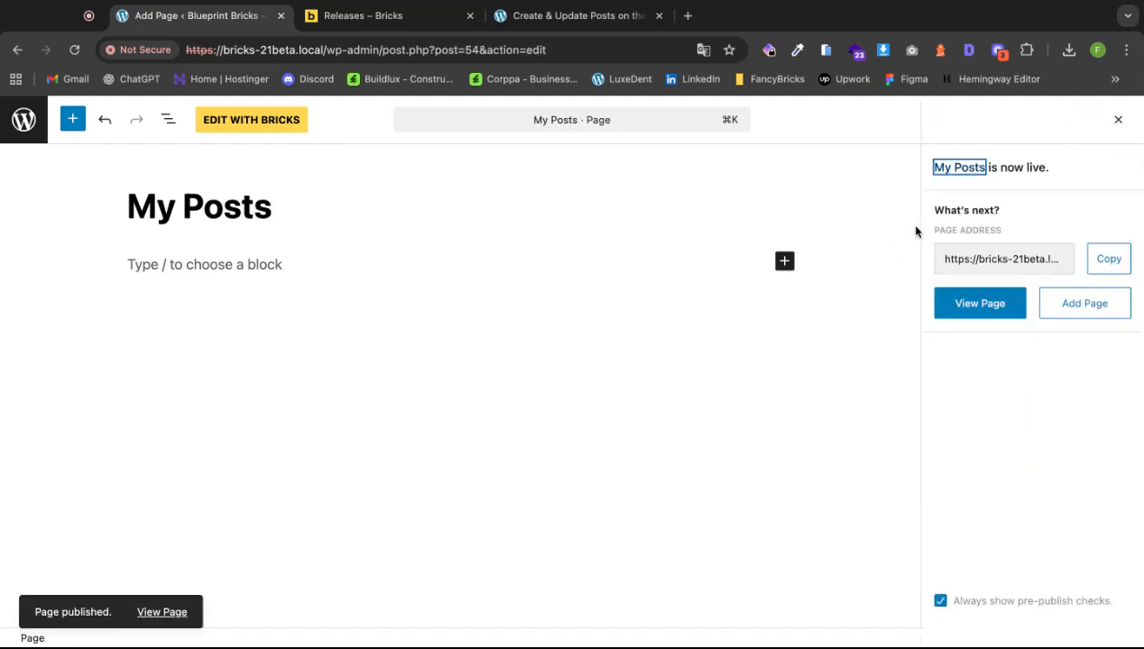
click(23, 120)
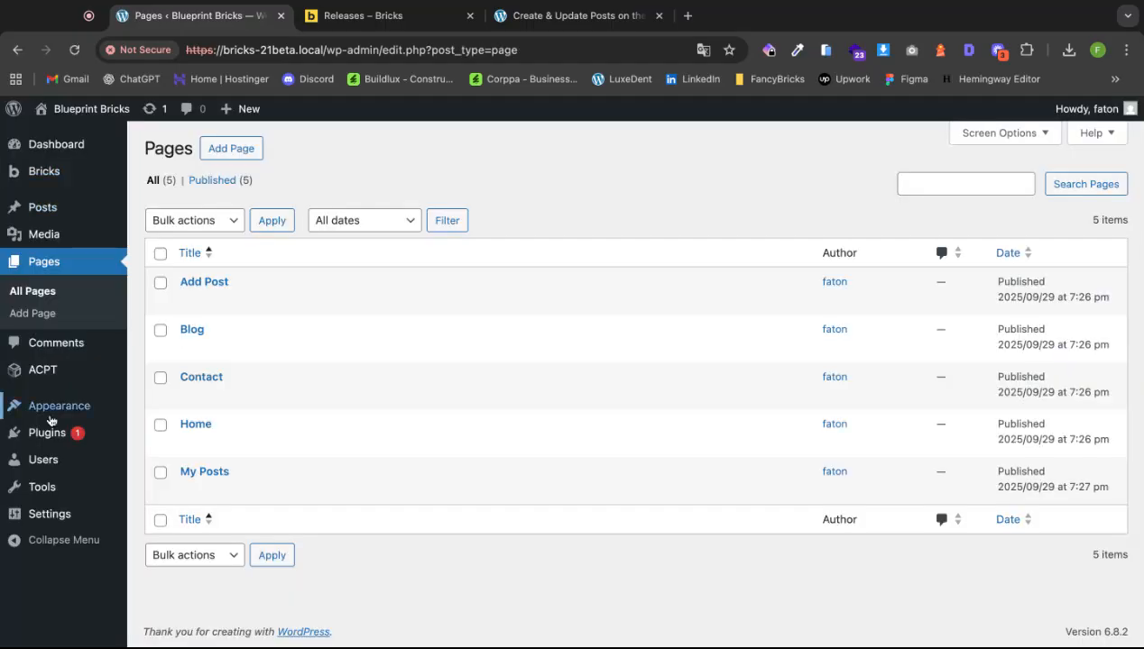
In Reading settings, set the homepage to the static page Home and save.
mouse_move(51, 513)
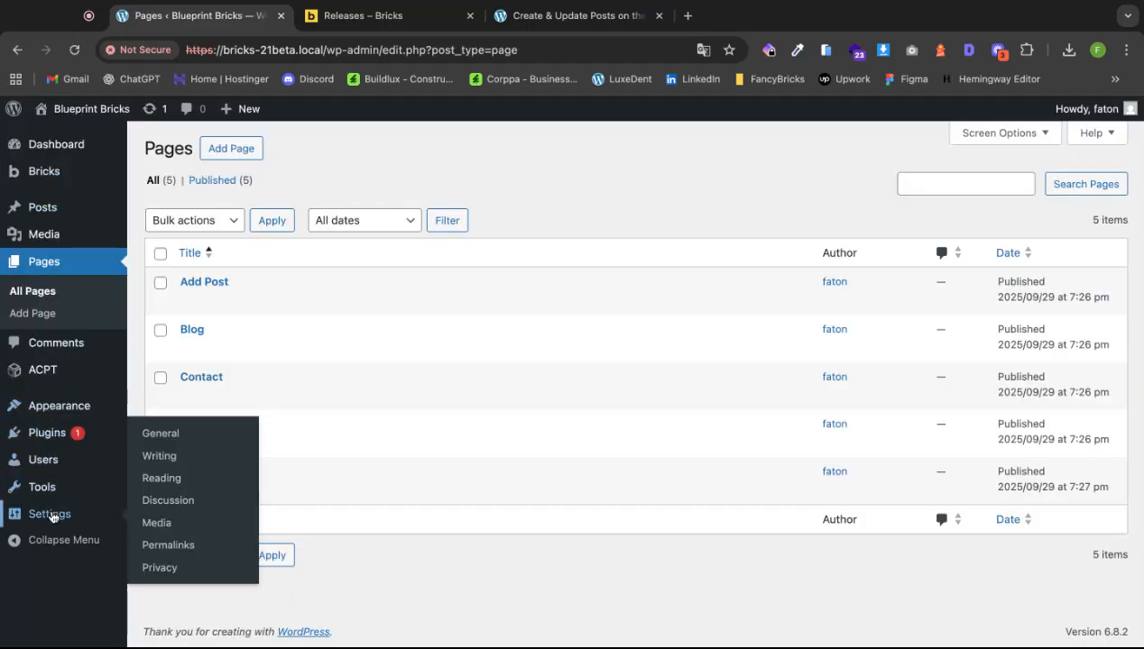
click(163, 481)
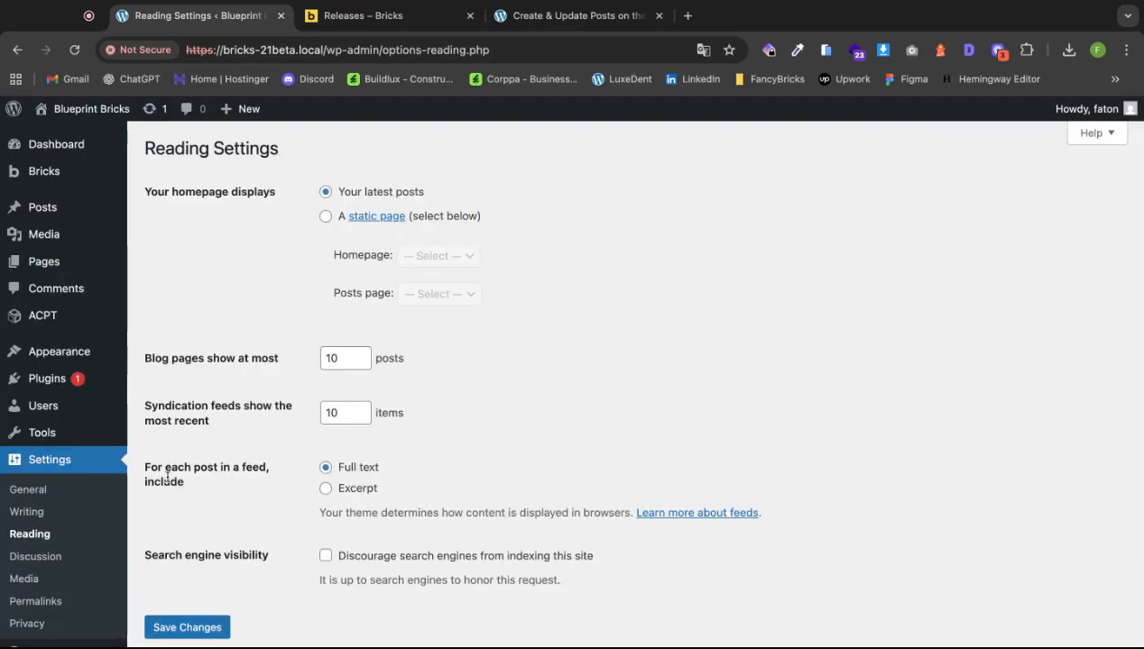
click(326, 218)
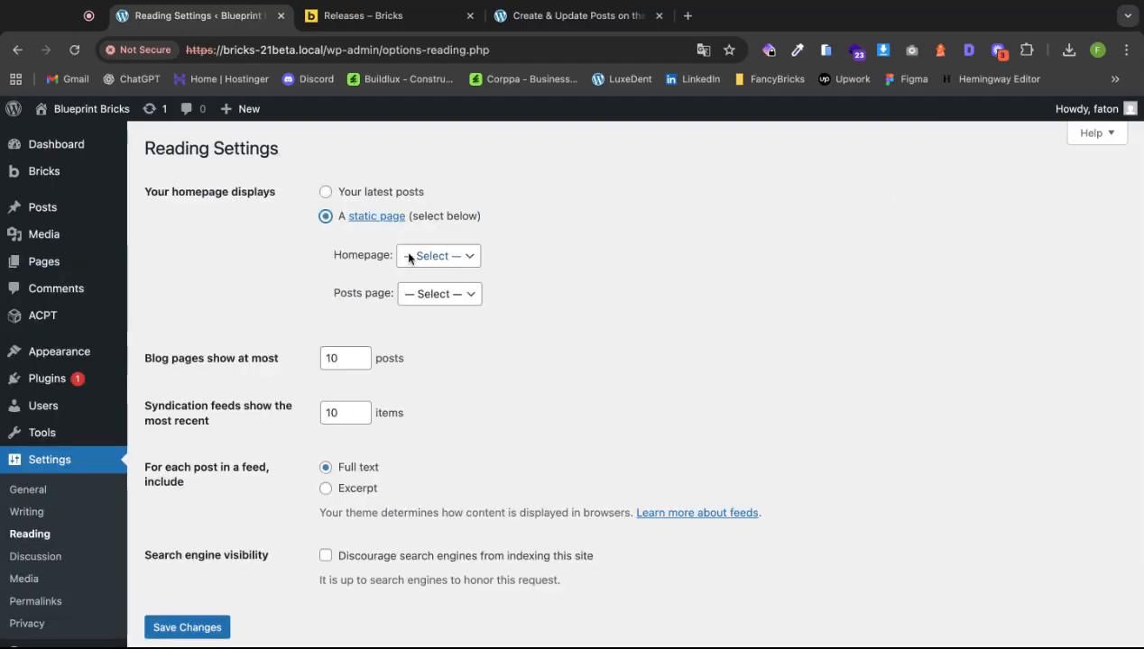
click(455, 271)
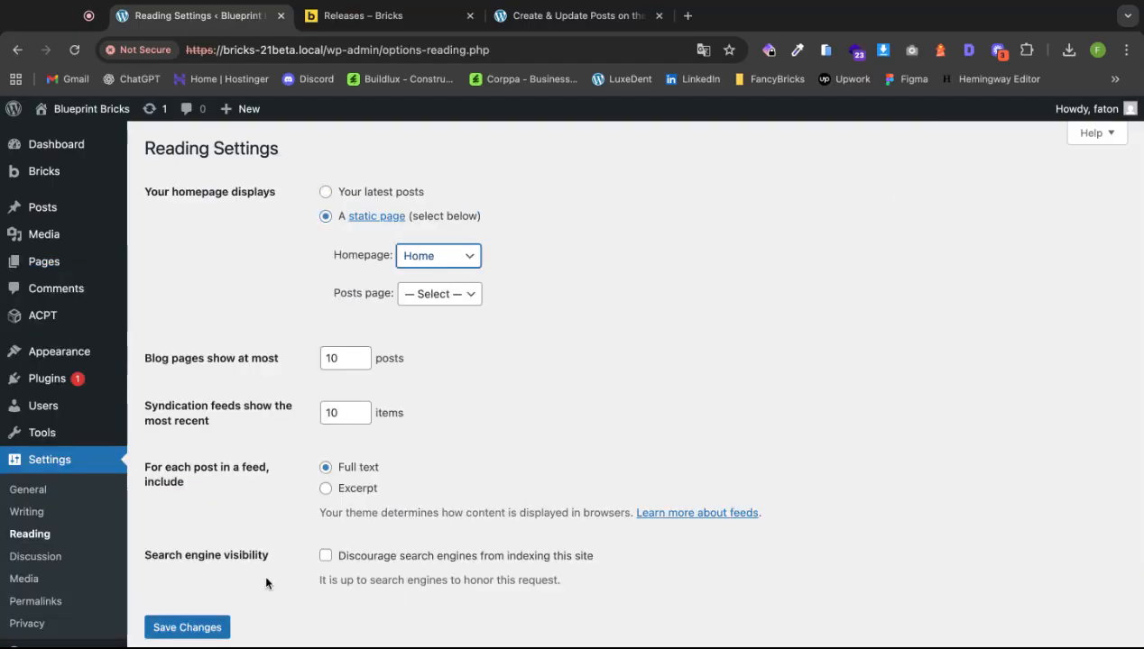
click(200, 626)
mouse_move(72, 221)
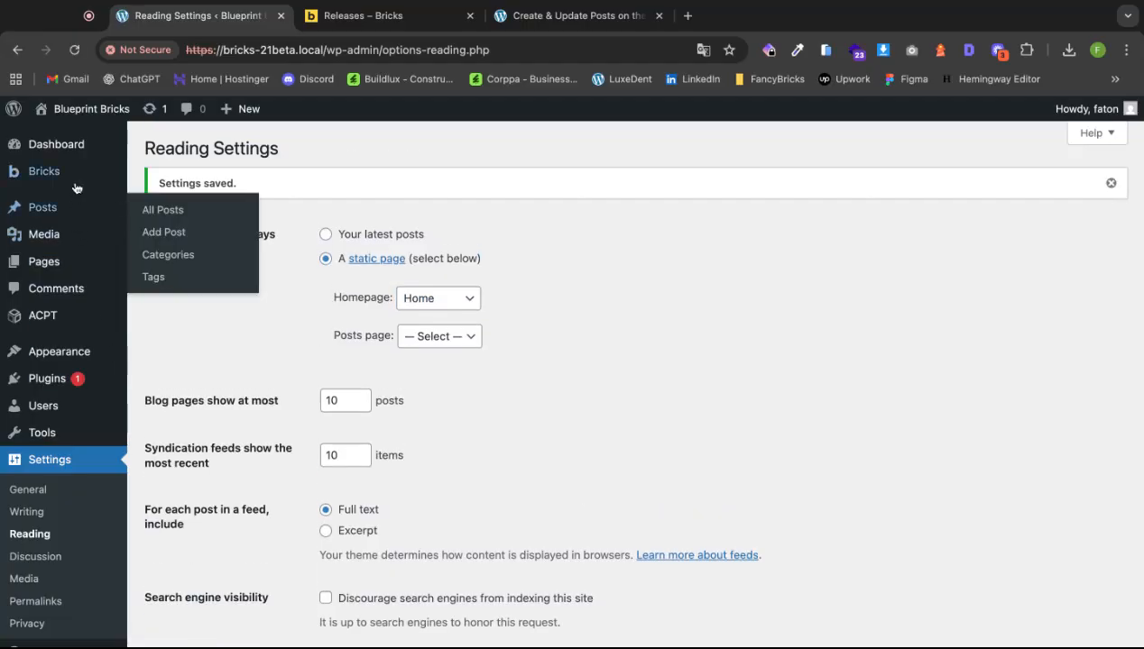
mouse_move(76, 179)
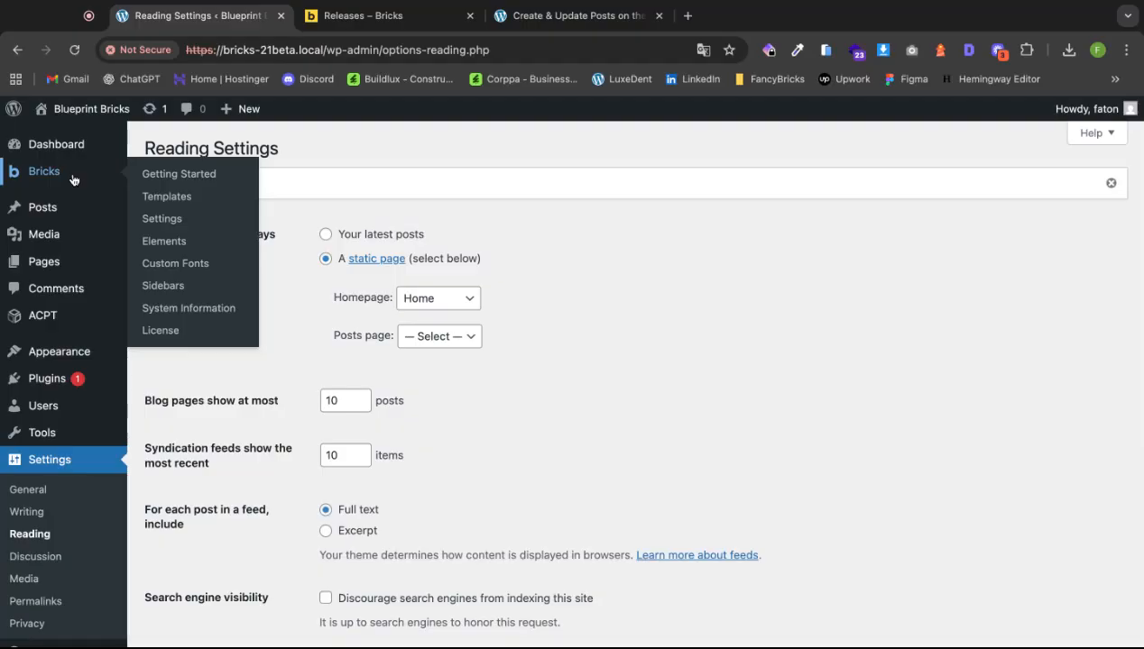
Create and publish a Bricks template 'Header' of type Header, then open it in the builder.
click(172, 196)
click(306, 157)
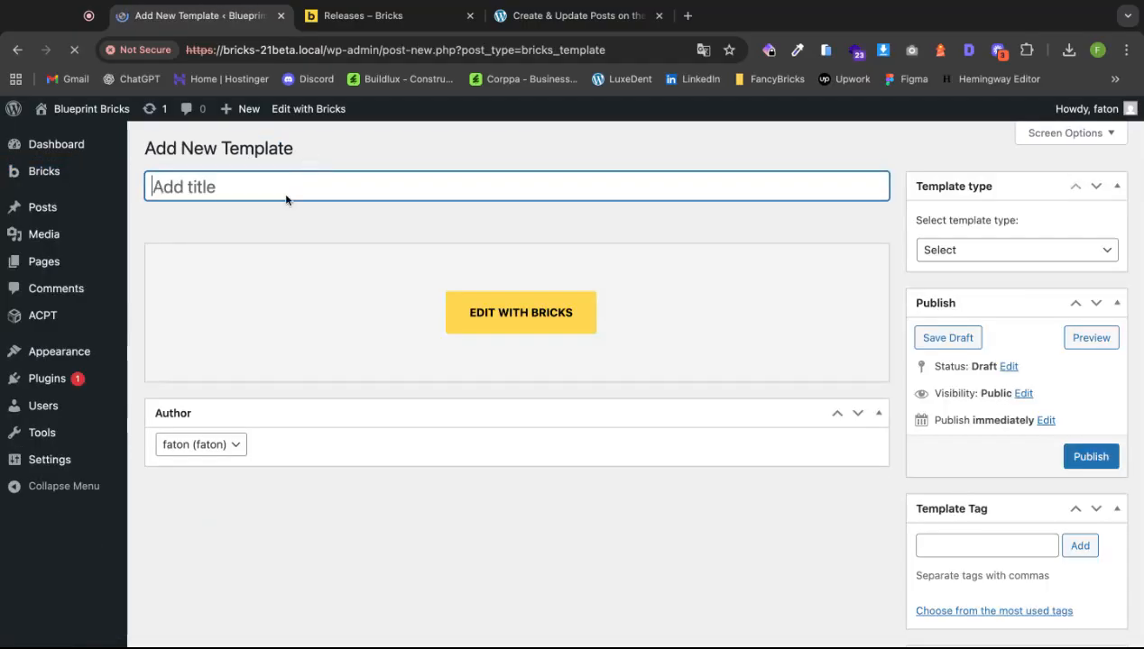
text(Header)
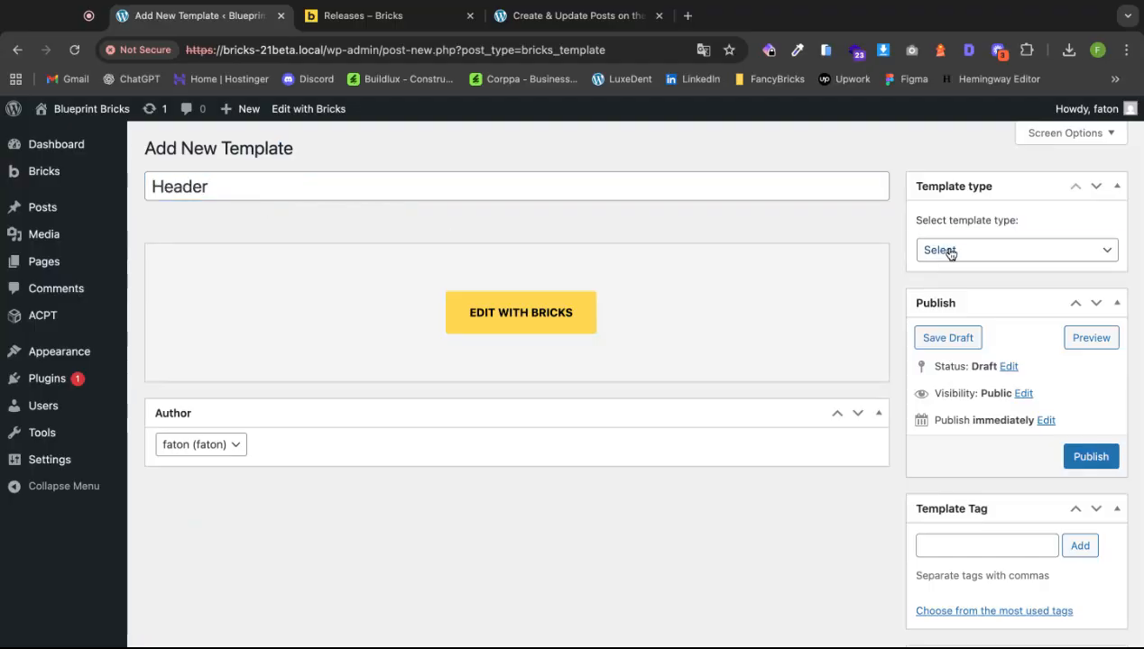
click(949, 253)
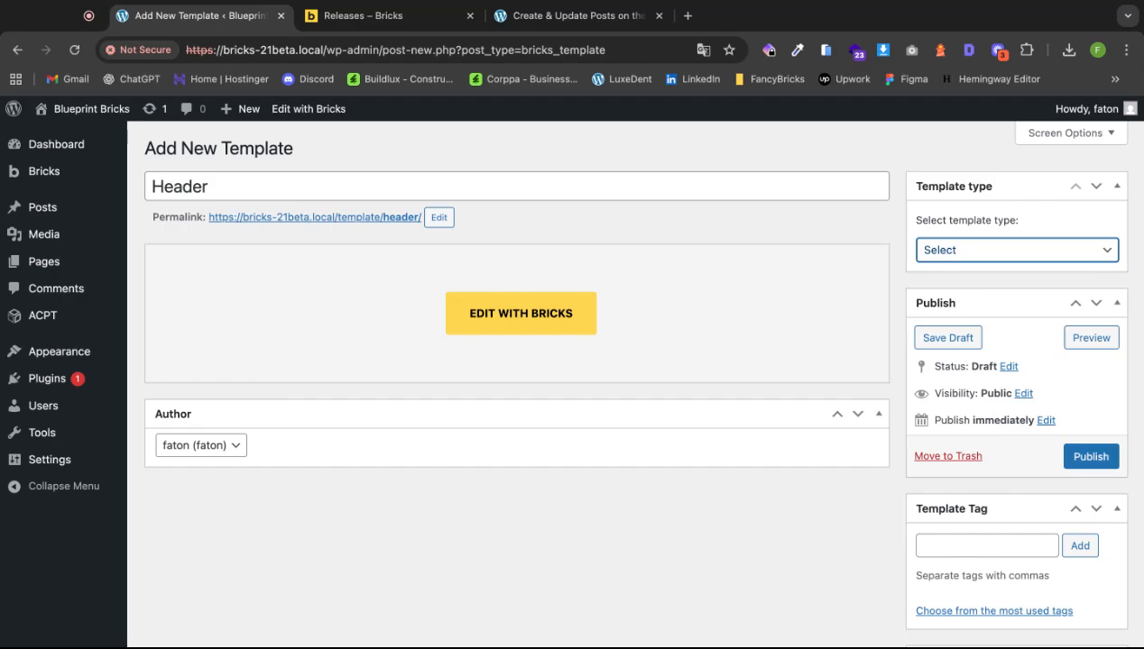
key(Down)
click(1090, 457)
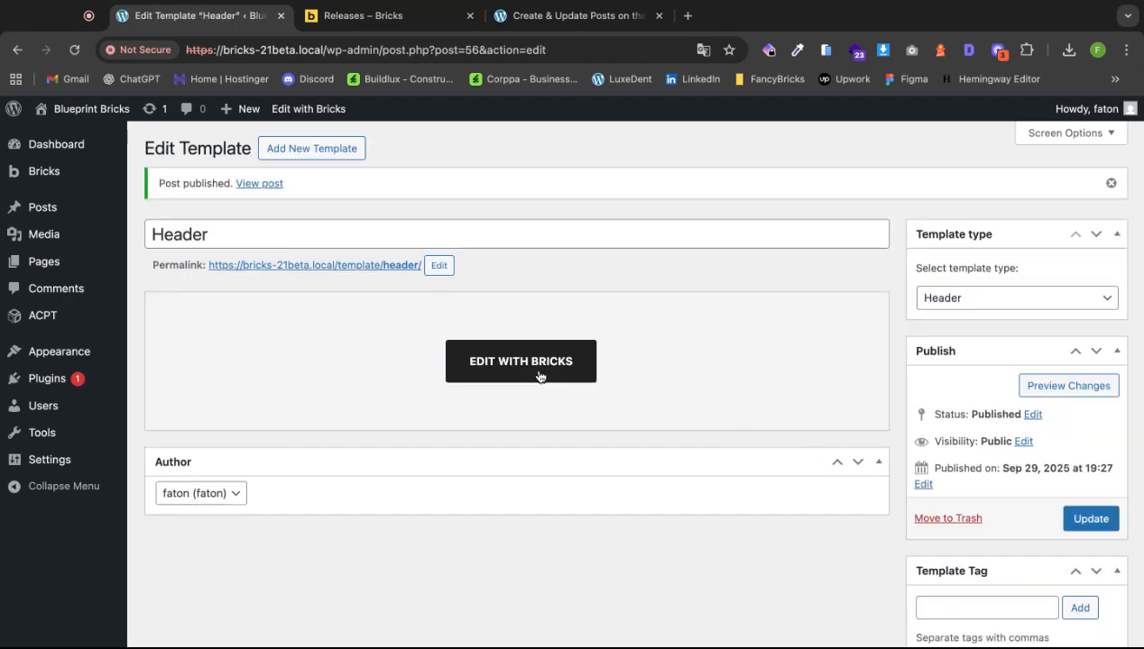
click(533, 374)
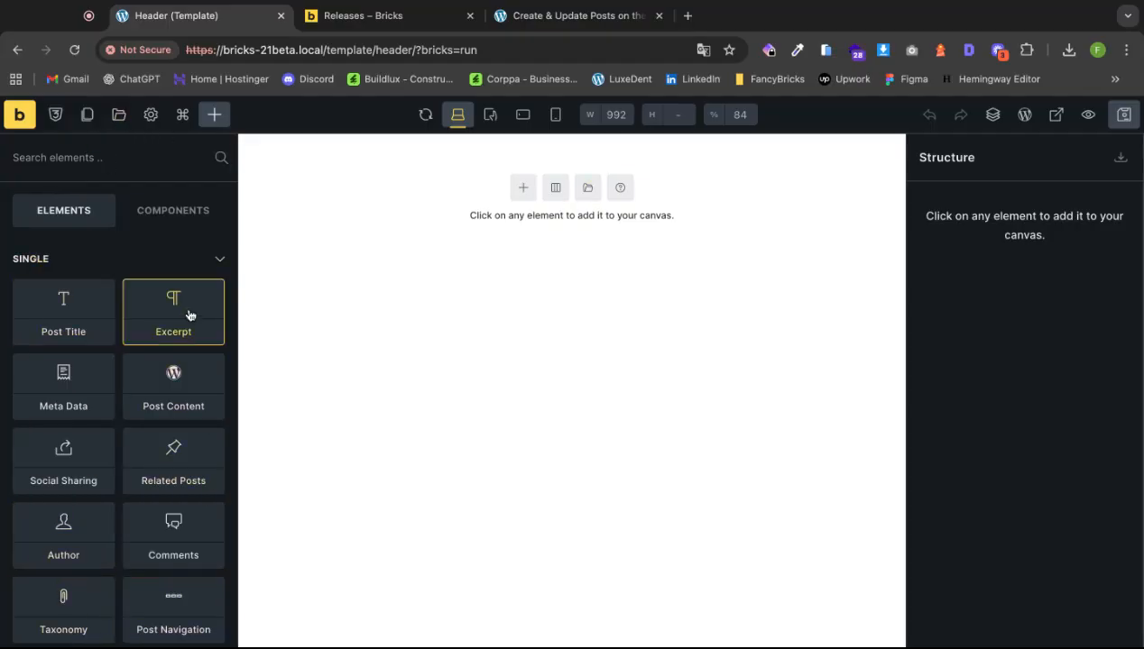
Check the Components list, return to Elements and collapse the Single elements group.
click(170, 214)
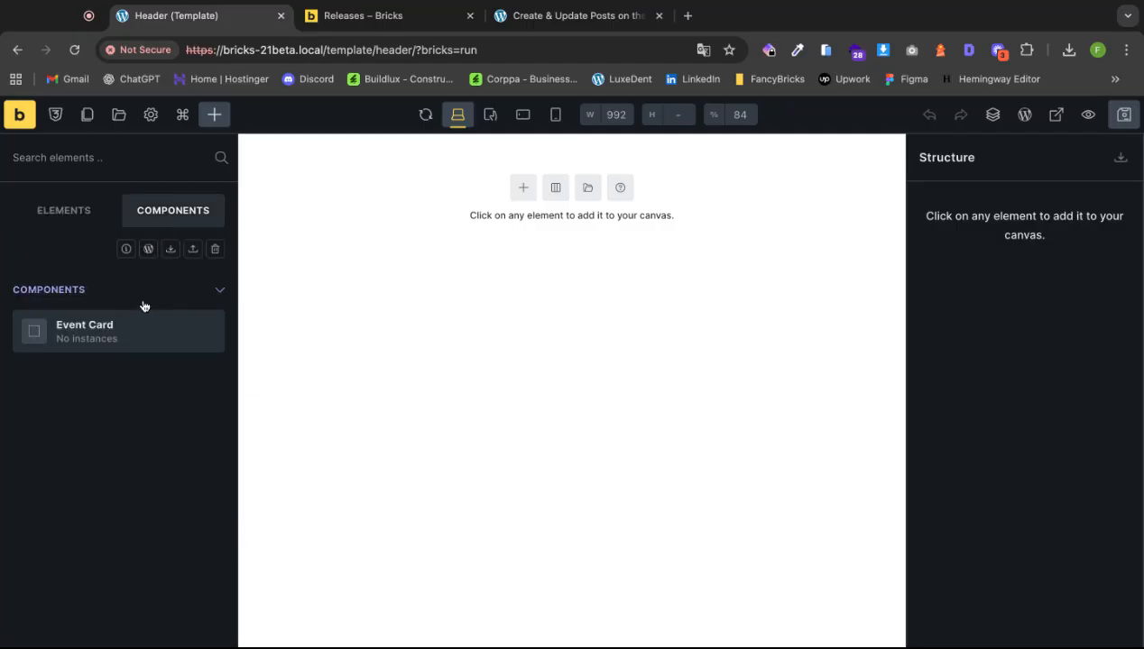
click(60, 211)
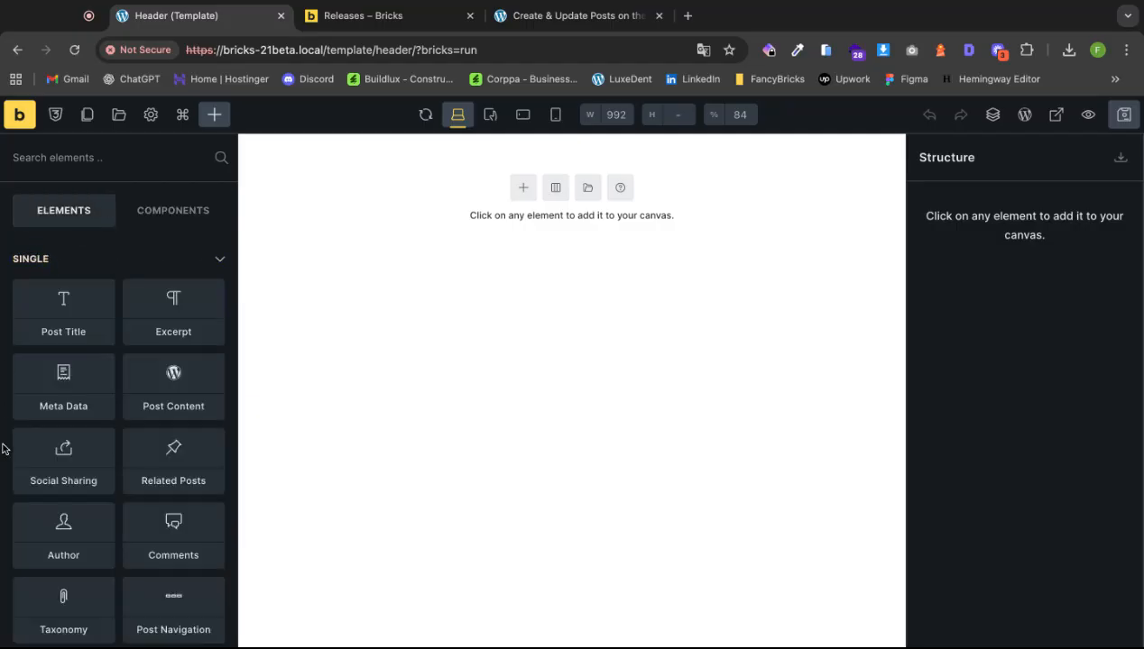
scroll(108, 485, down, 15)
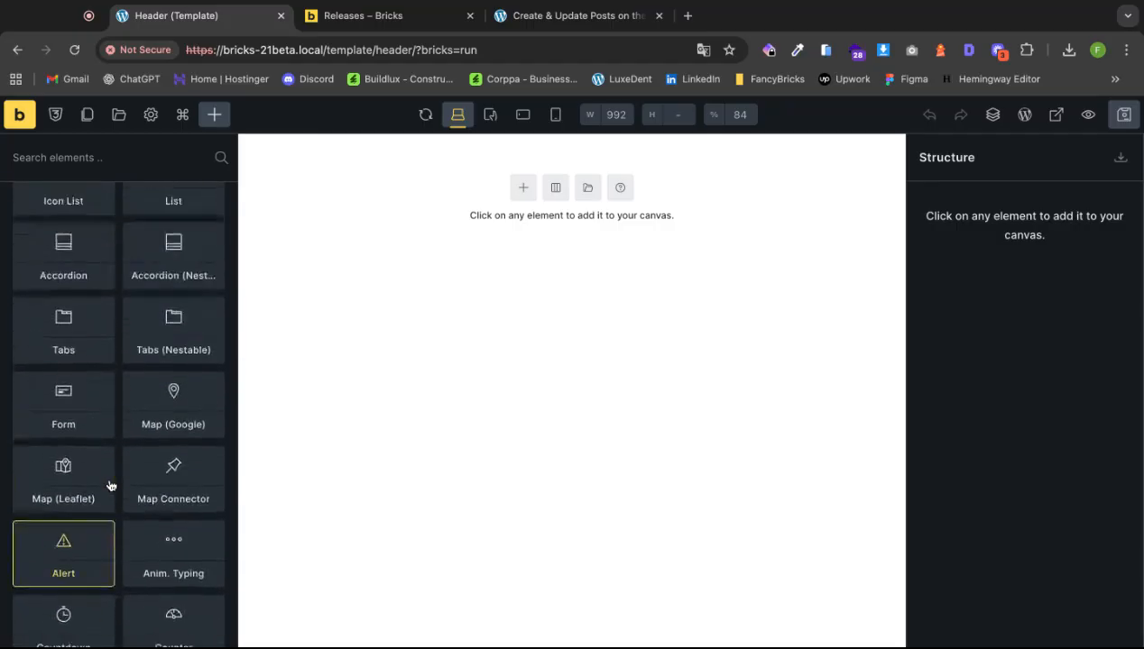
scroll(108, 484, up, 15)
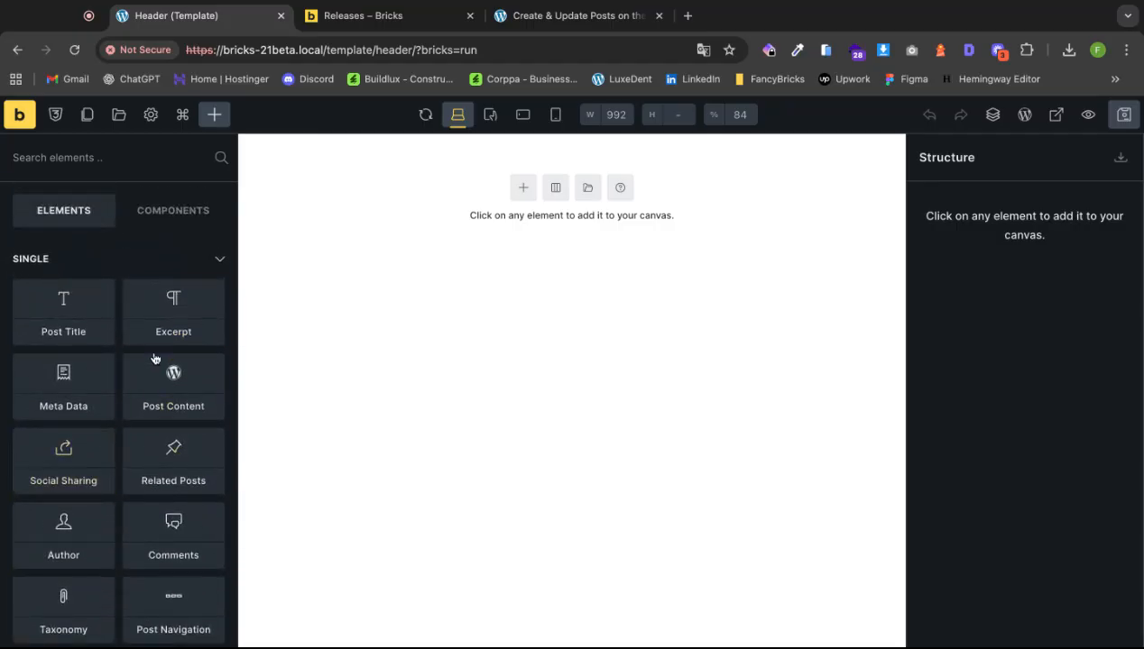
click(216, 261)
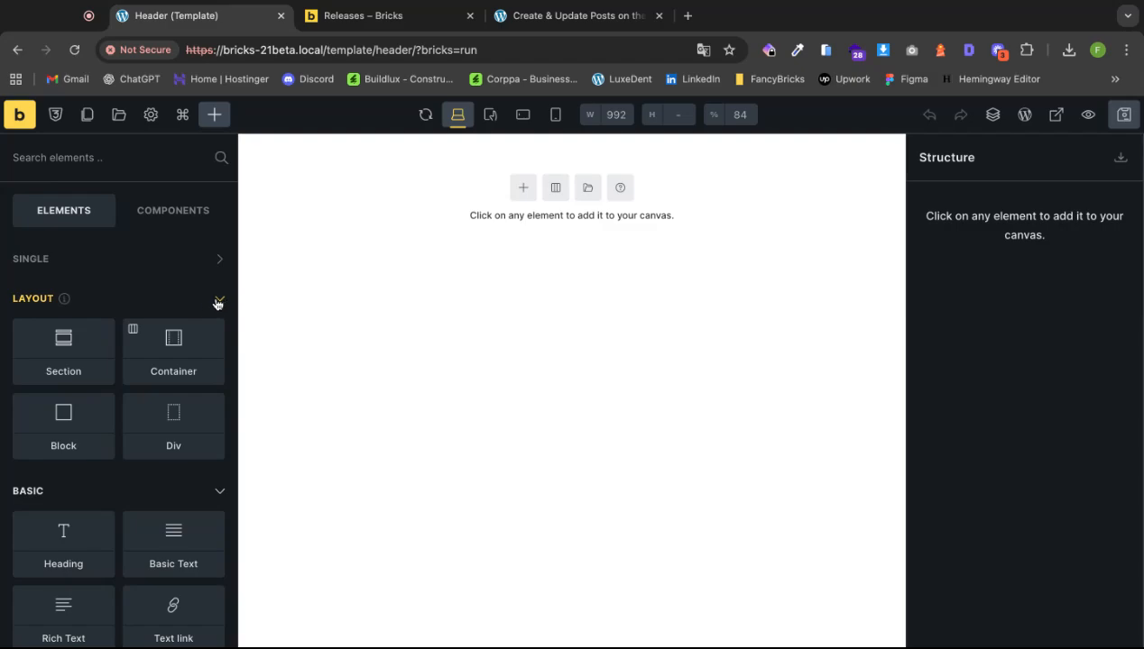
Collapse the Layout group and open the template library on the Bricks Wireframes source.
click(217, 301)
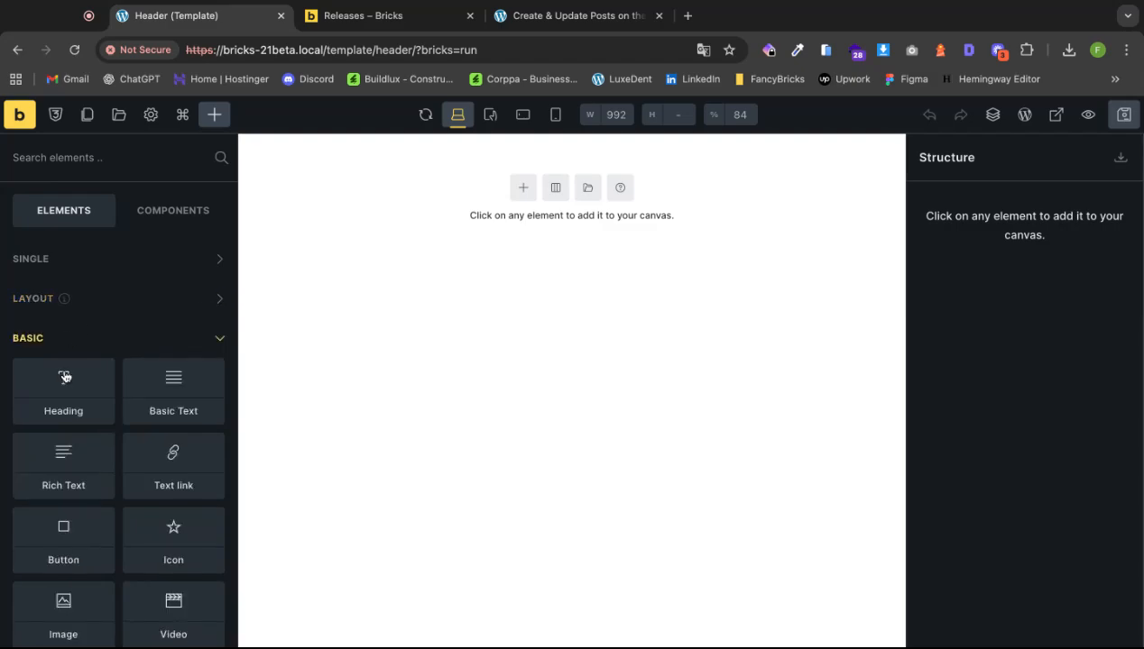
click(587, 196)
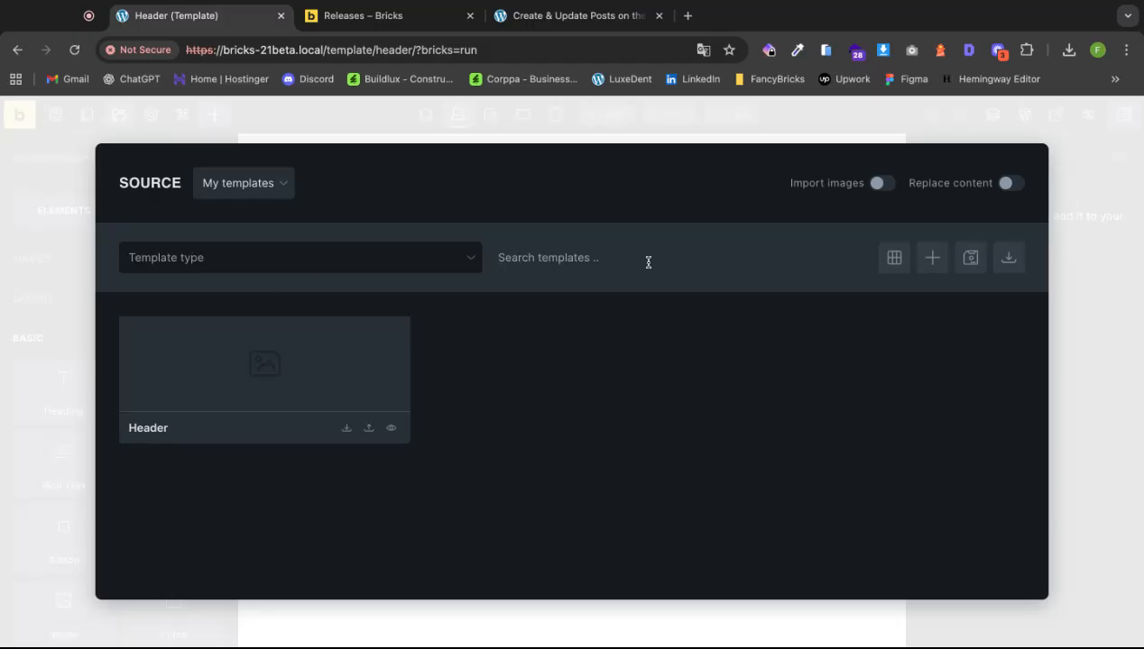
click(235, 184)
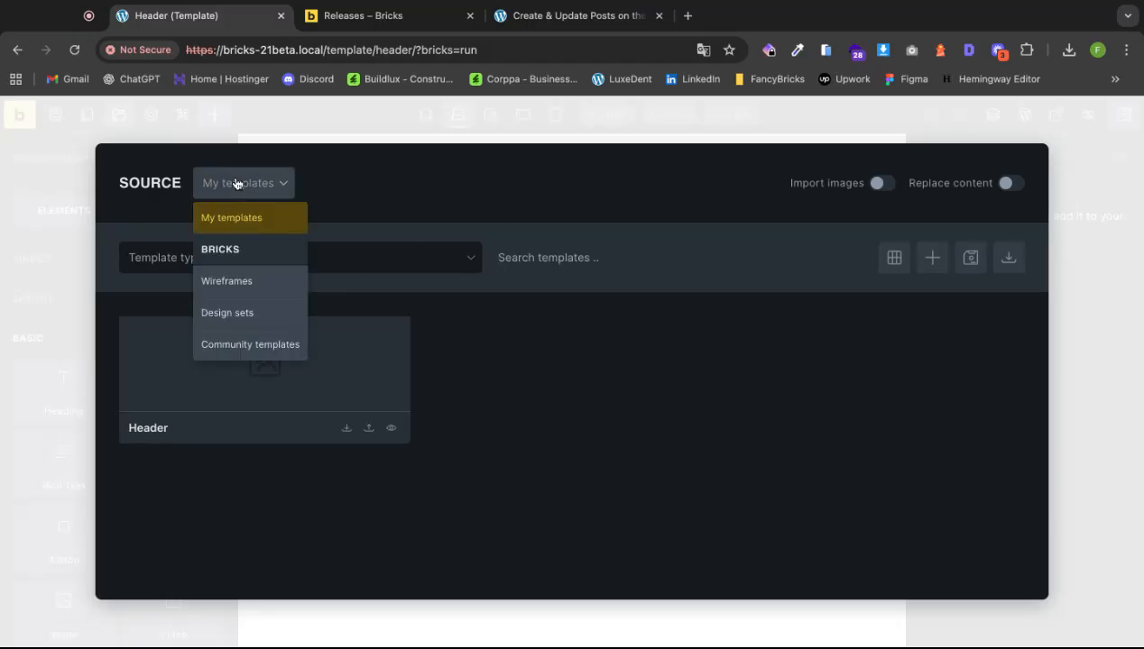
click(237, 287)
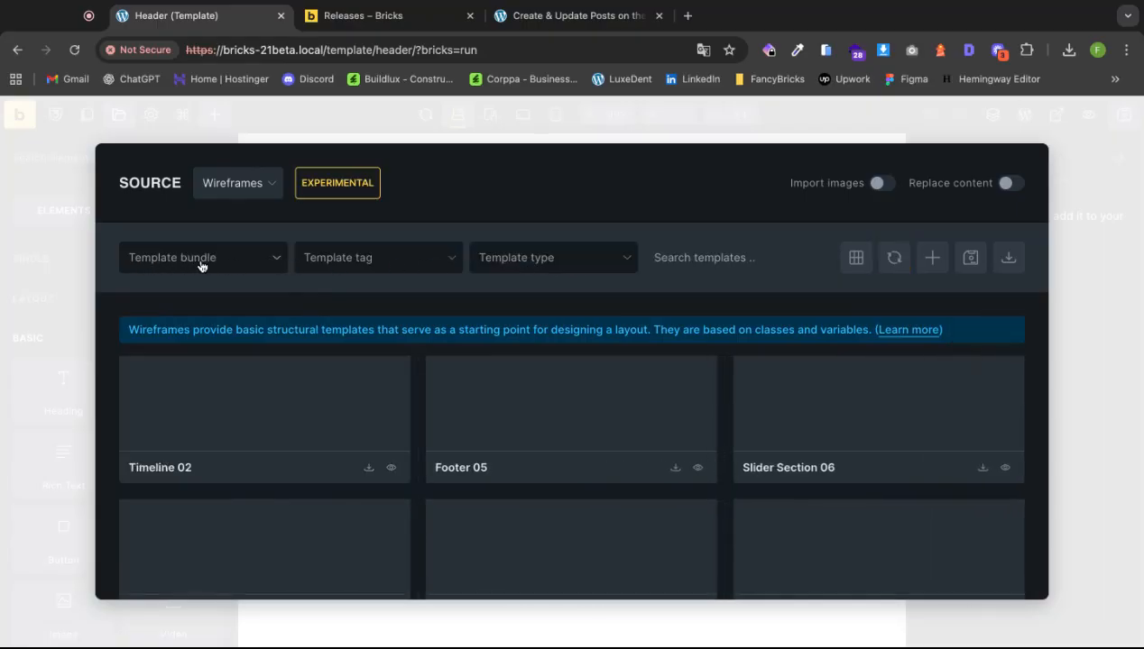
Filter the wireframe templates by type to show only Header templates.
click(242, 266)
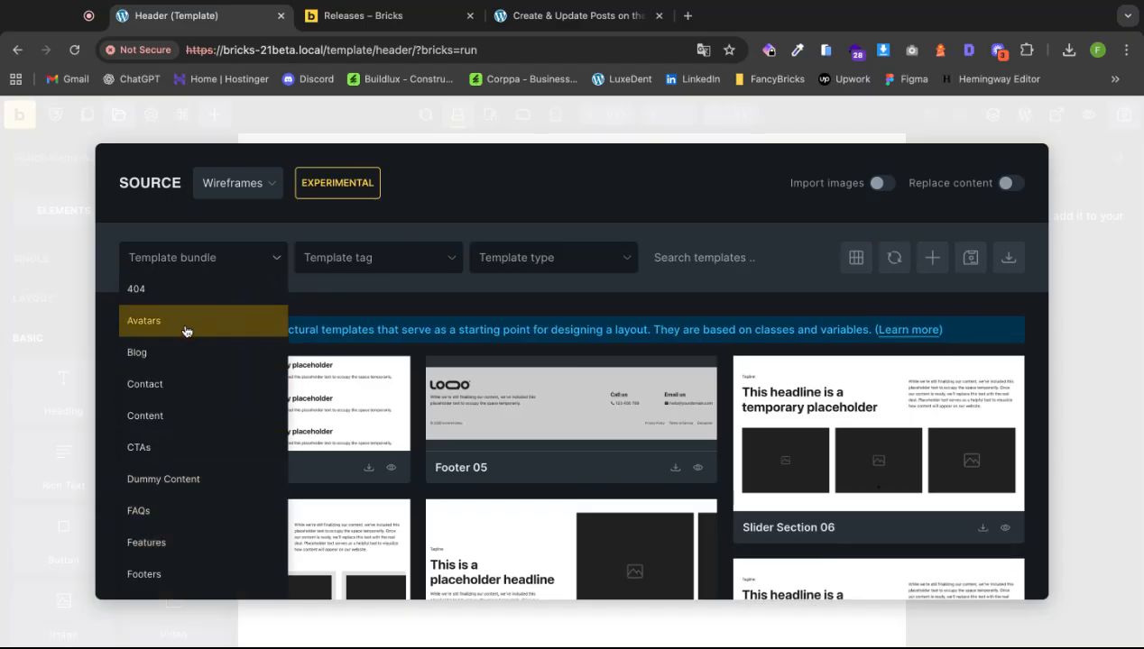
click(406, 268)
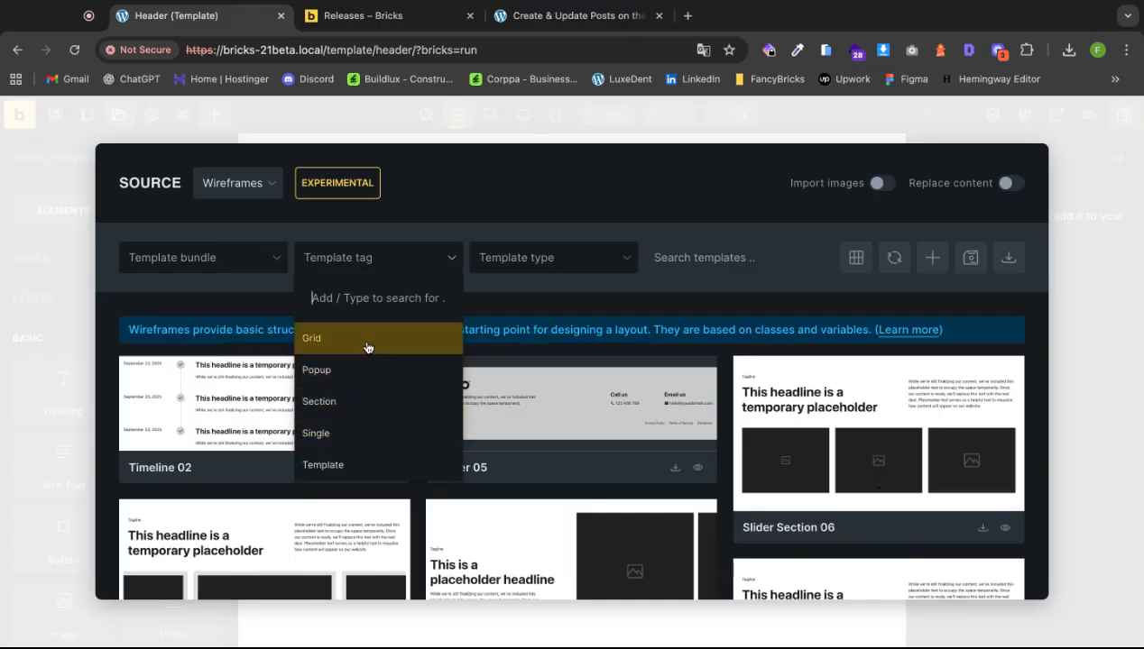
click(542, 262)
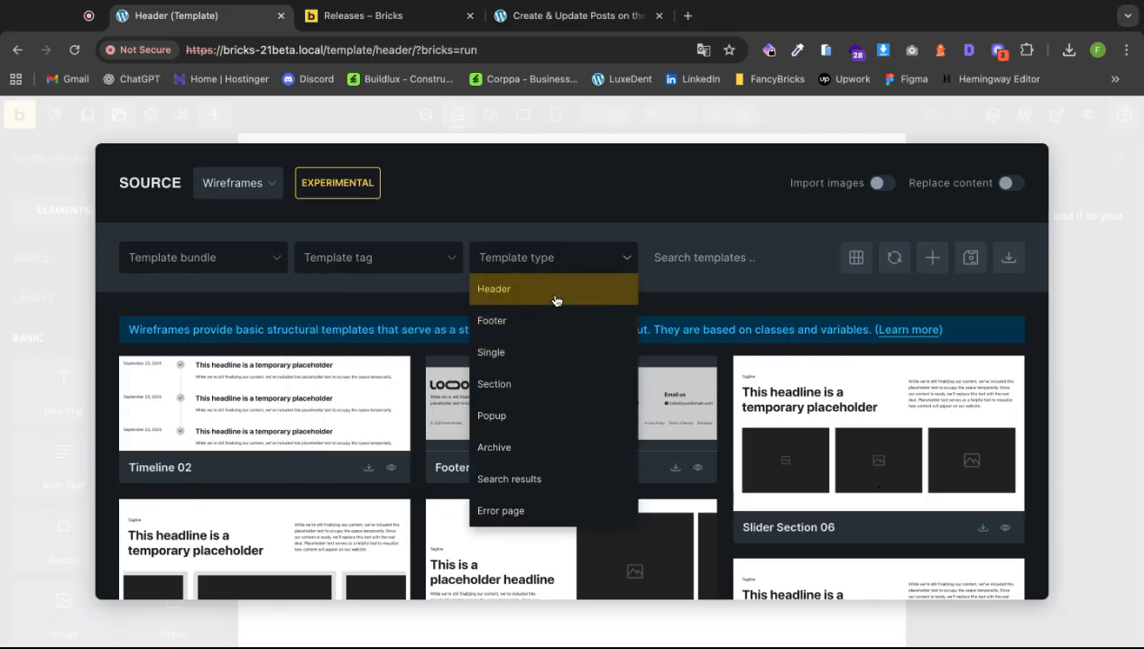
click(550, 291)
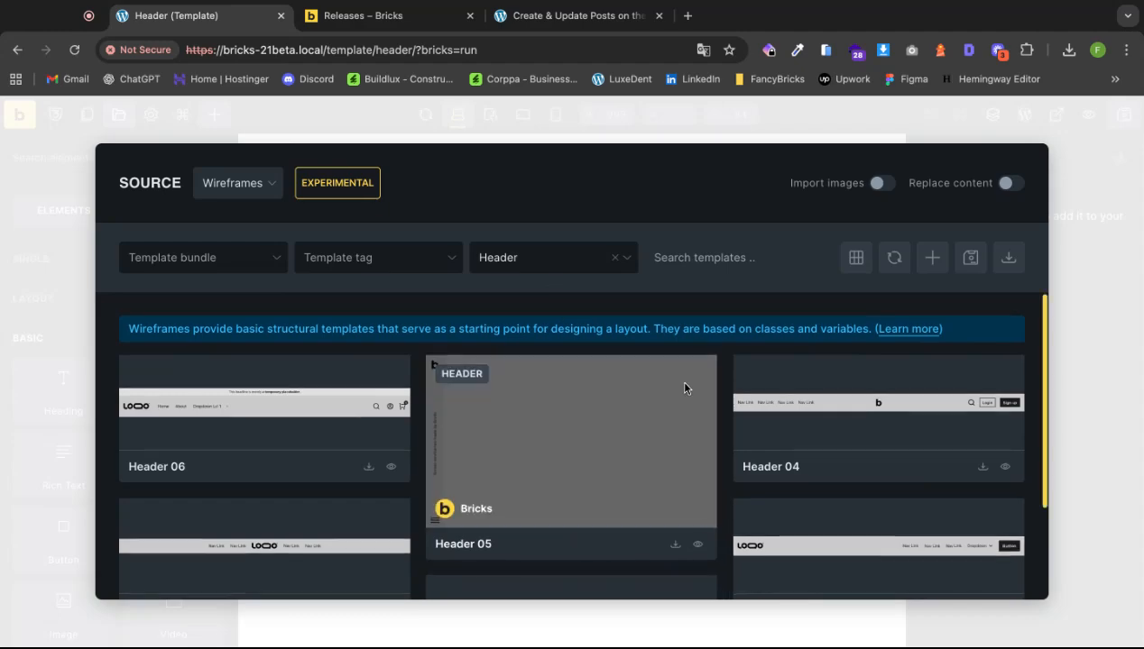
scroll(685, 381, down, 3)
Import Header 02, accepting its global variables, brxwireframes theme style and Bricks Wireframes palette.
click(983, 483)
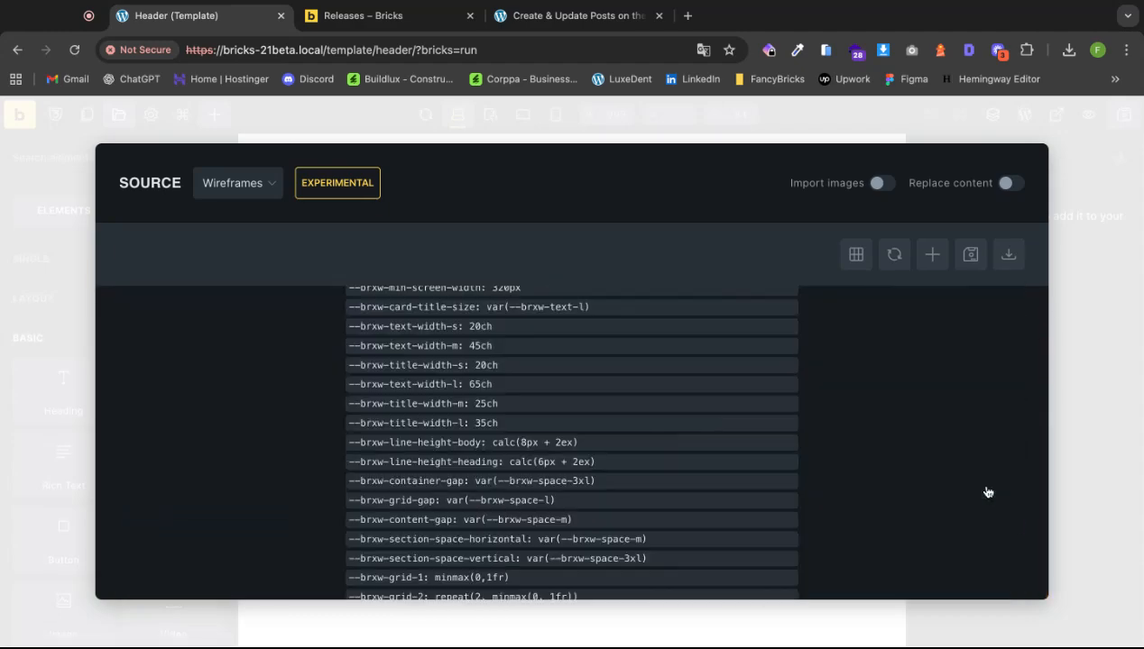
scroll(751, 443, up, 5)
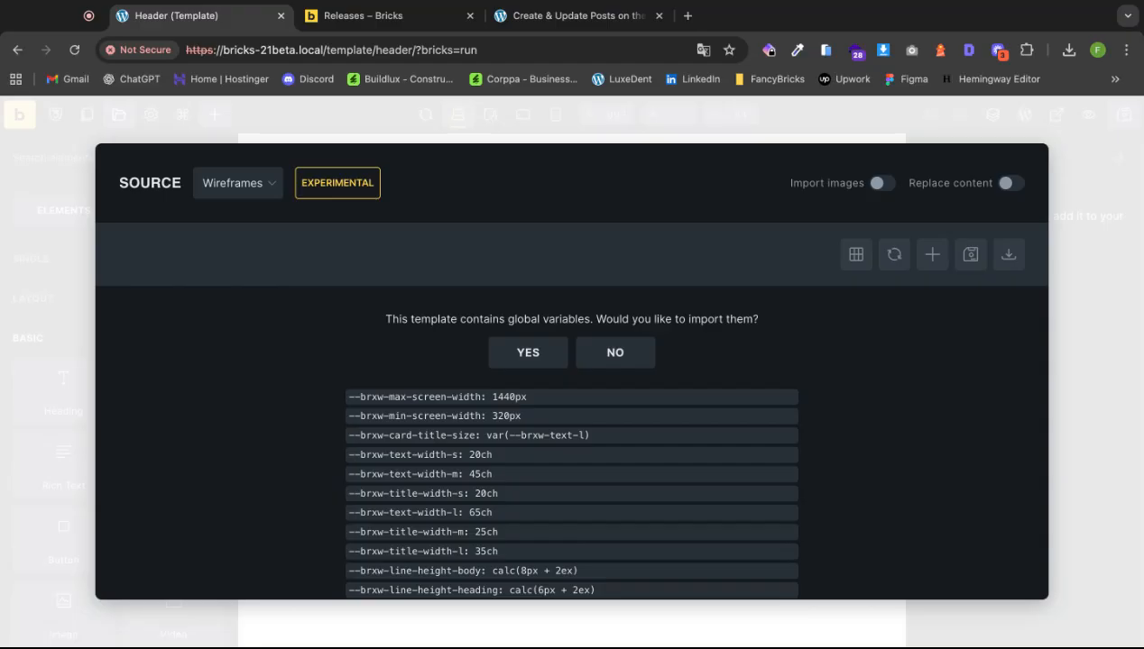
click(534, 354)
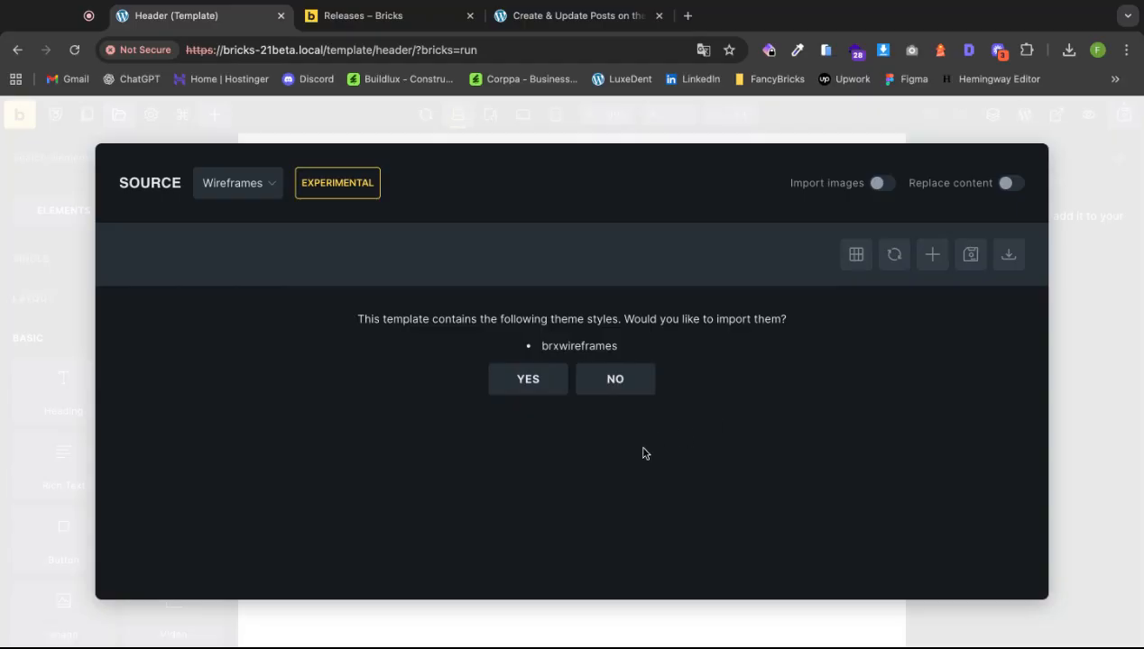
click(543, 386)
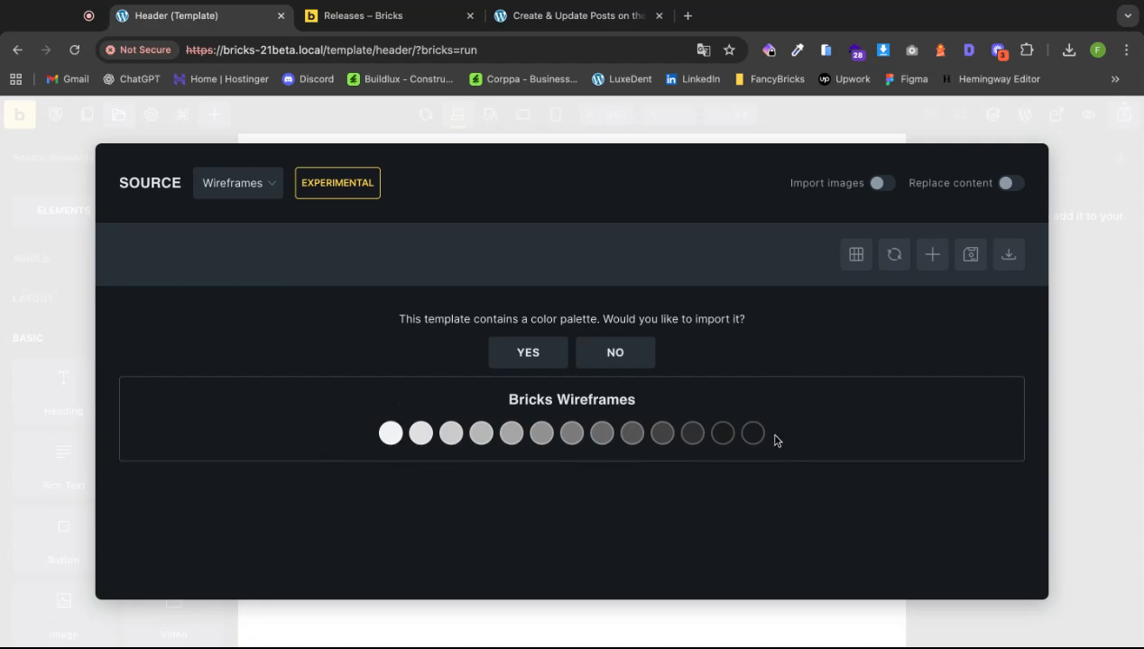
click(529, 360)
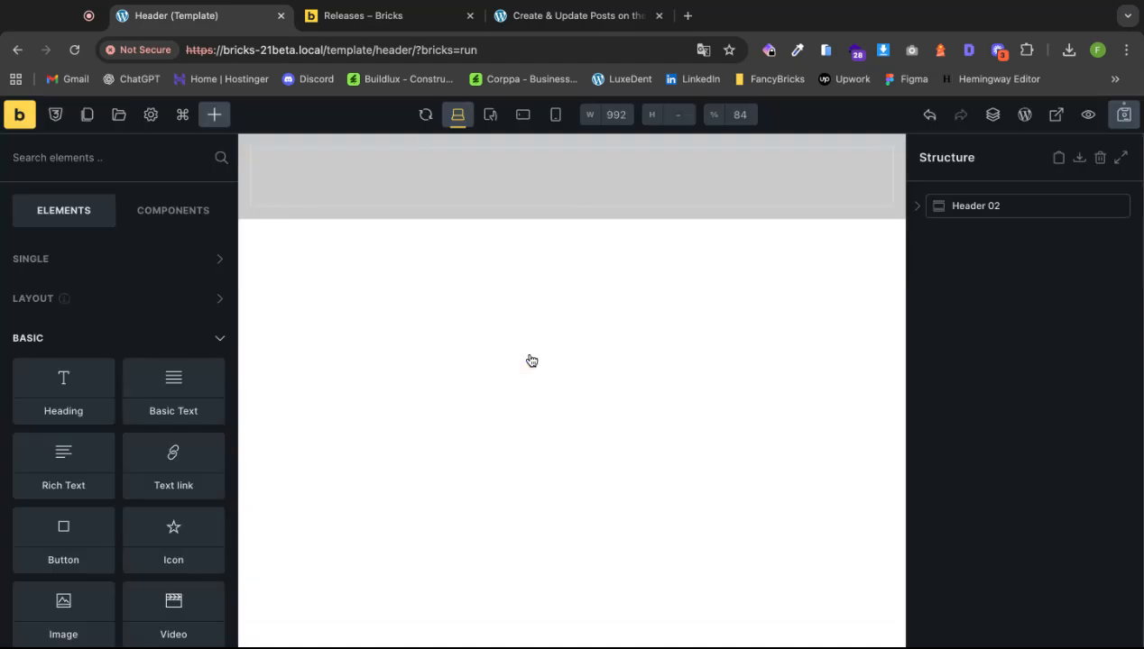
Select Header 02 and review the brxwireframes option under Settings > Theme Styles.
click(1003, 208)
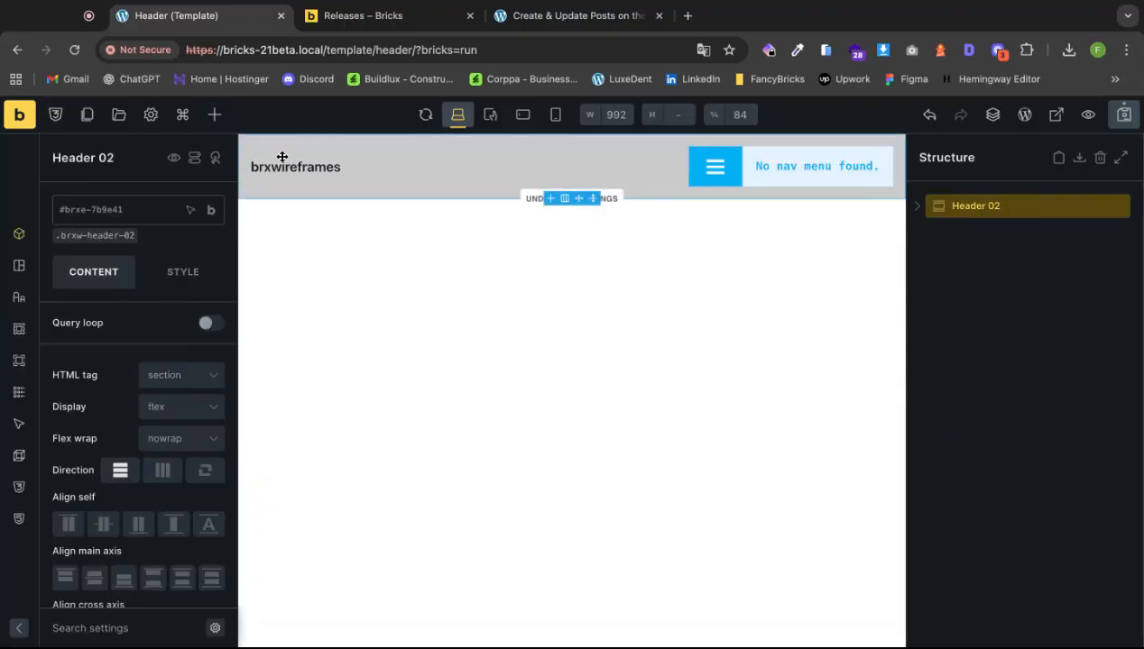
click(152, 118)
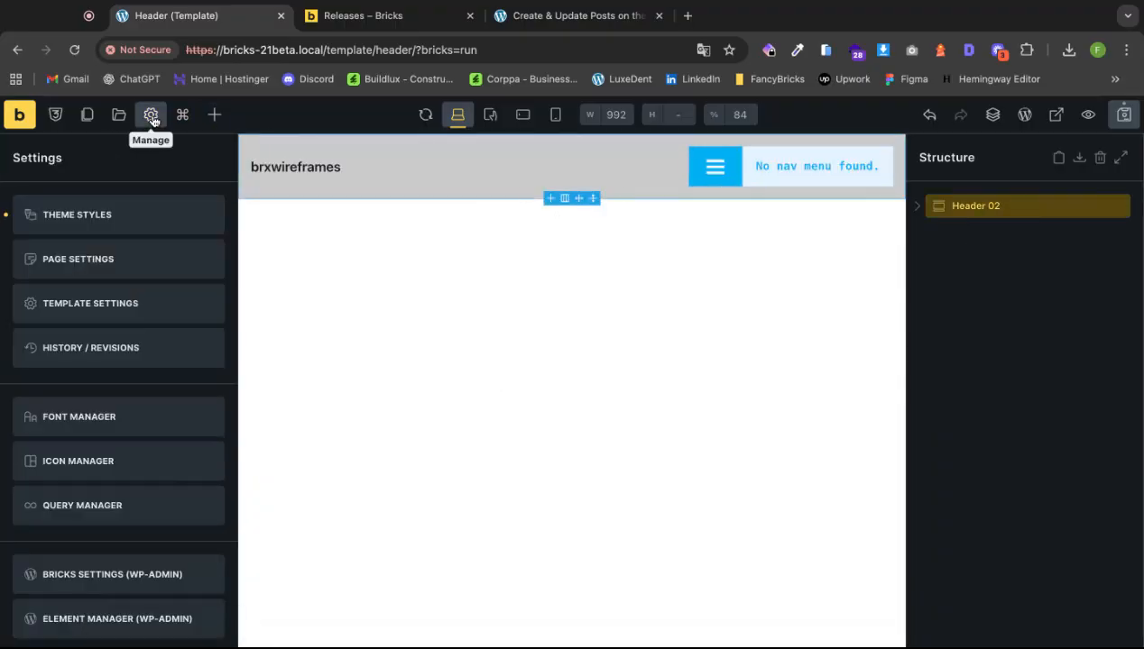
click(149, 226)
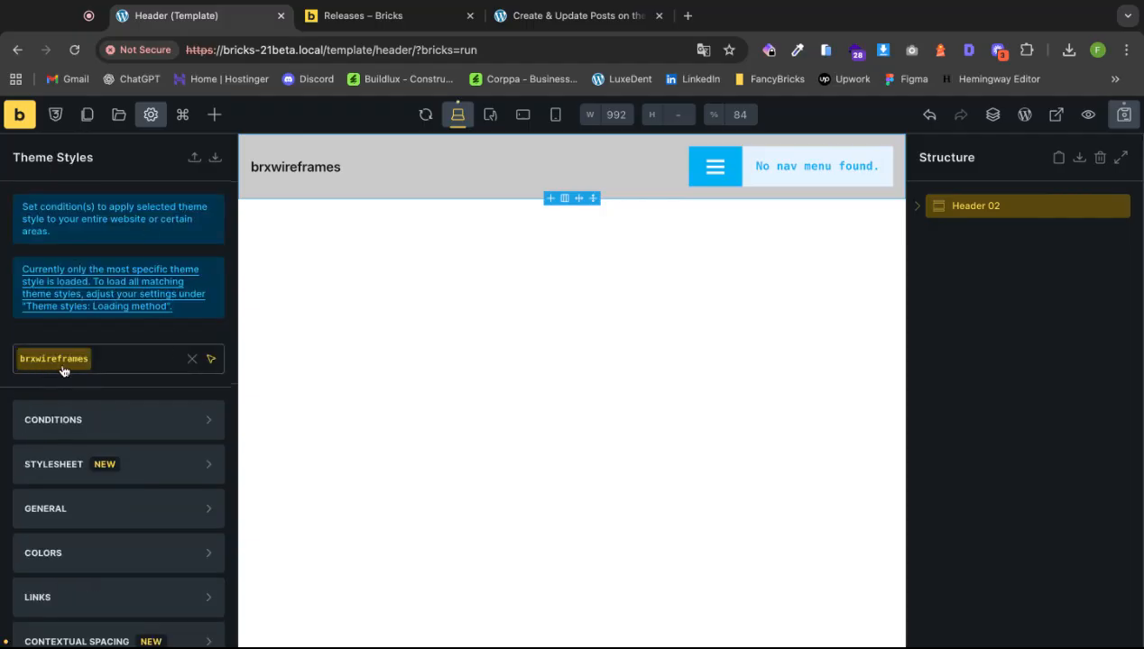
click(116, 366)
click(117, 367)
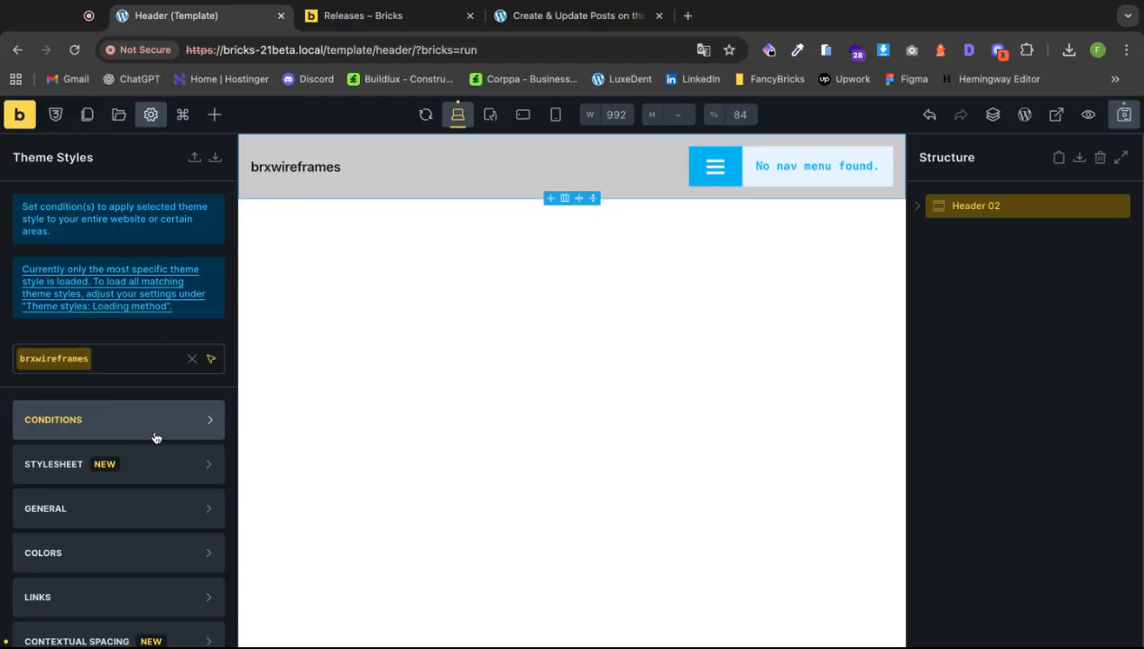
click(147, 368)
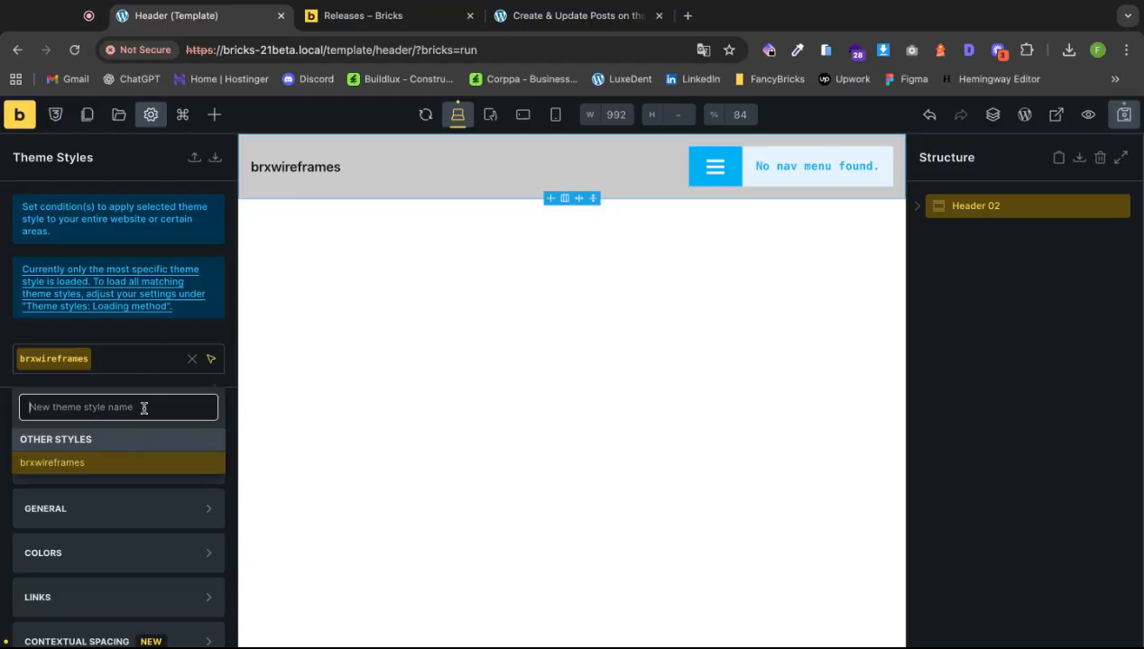
key(Escape)
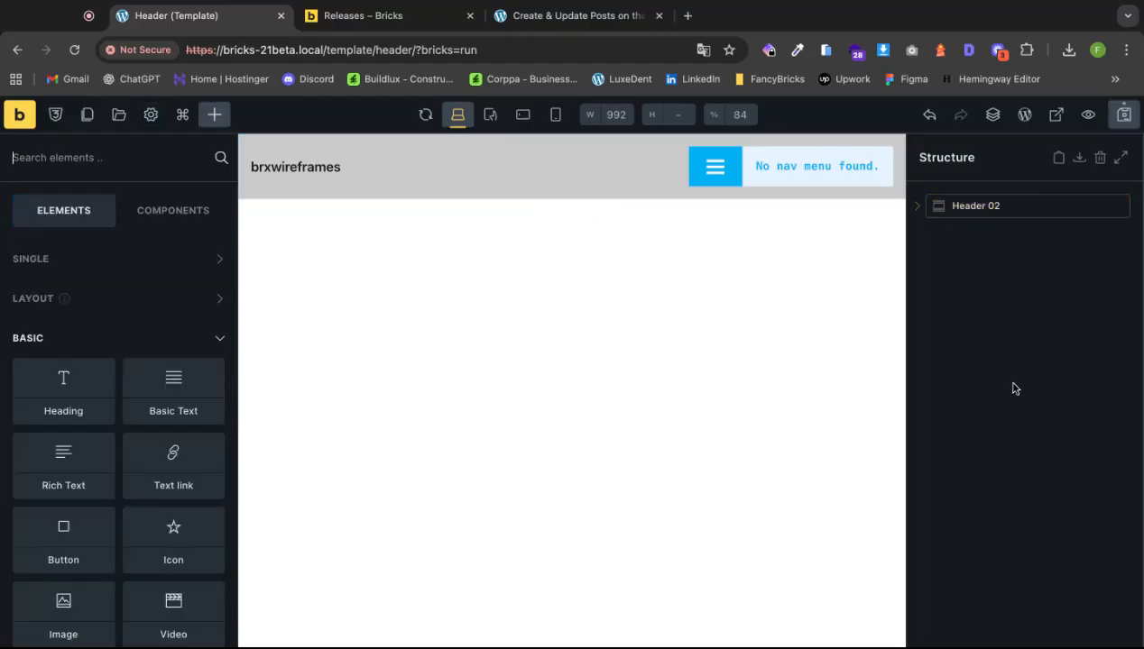
Select the Nav Menu, save the header template and exit to the frontend preview.
click(759, 163)
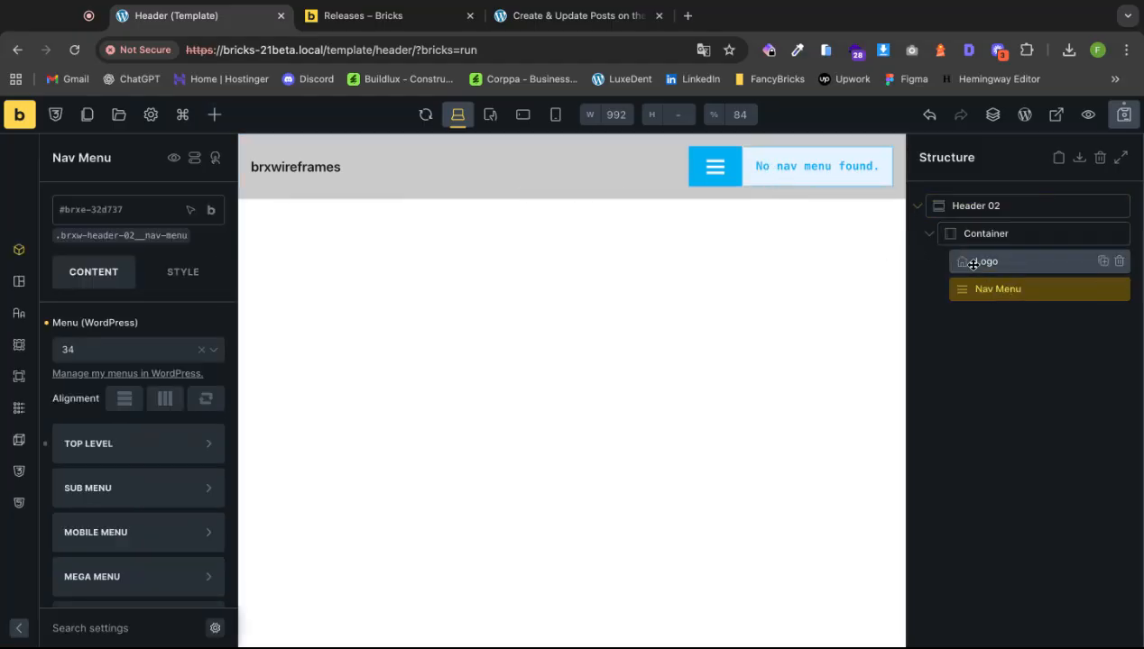
click(1123, 120)
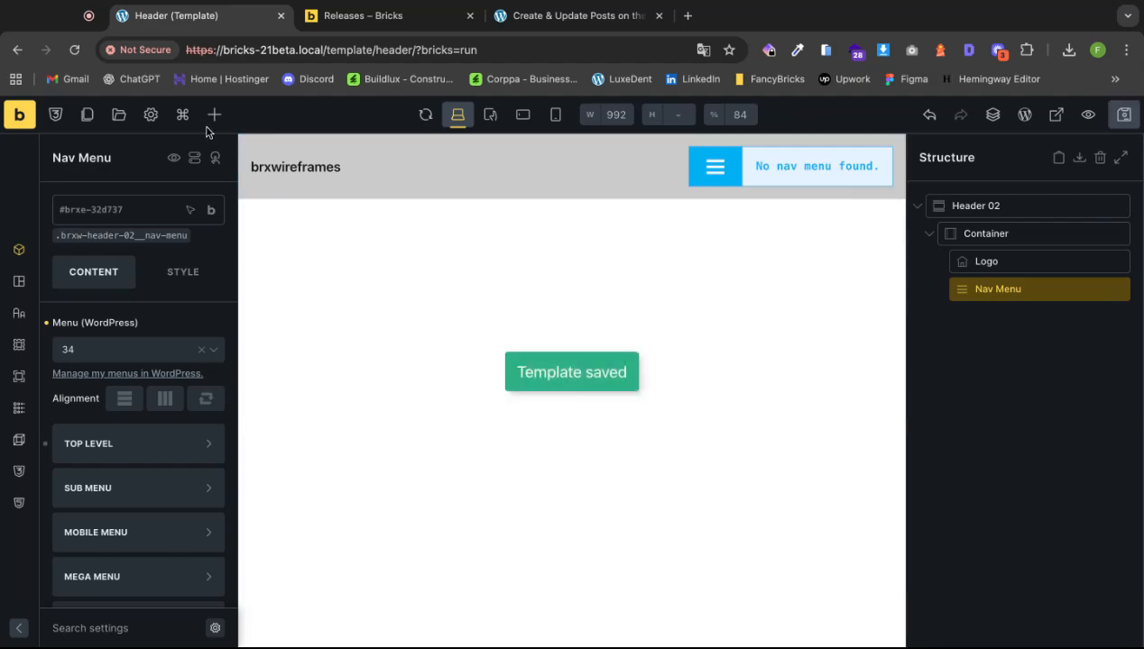
click(21, 115)
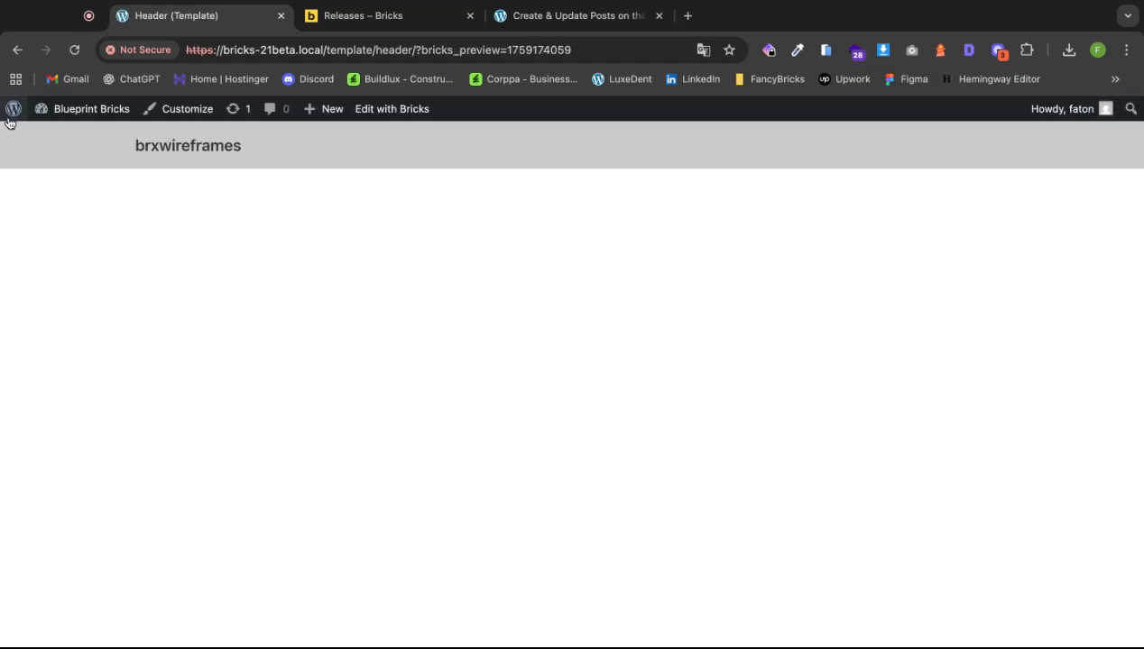
Create a new navigation menu named 'Main Menu' under Appearance > Menus.
click(12, 115)
mouse_move(54, 360)
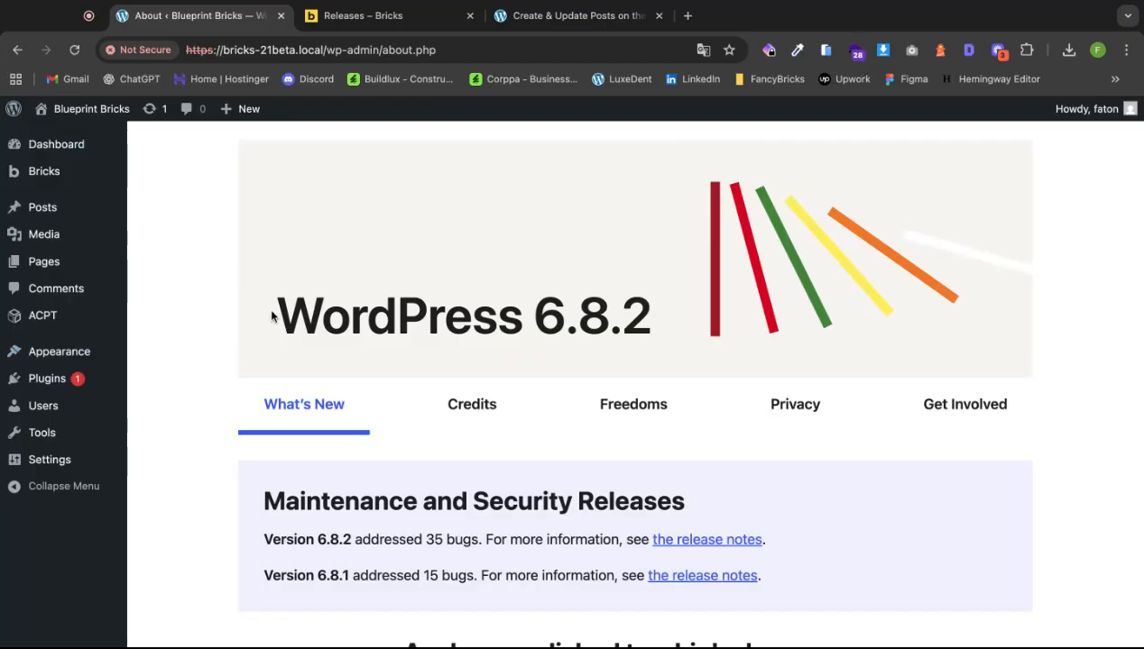
click(157, 445)
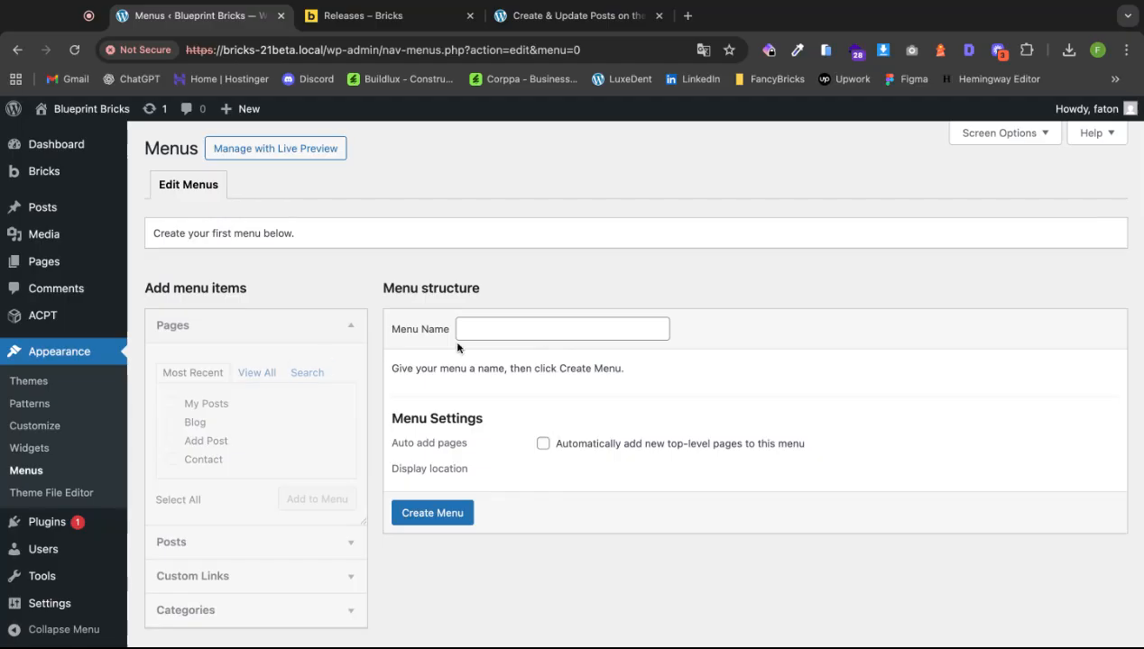
click(534, 331)
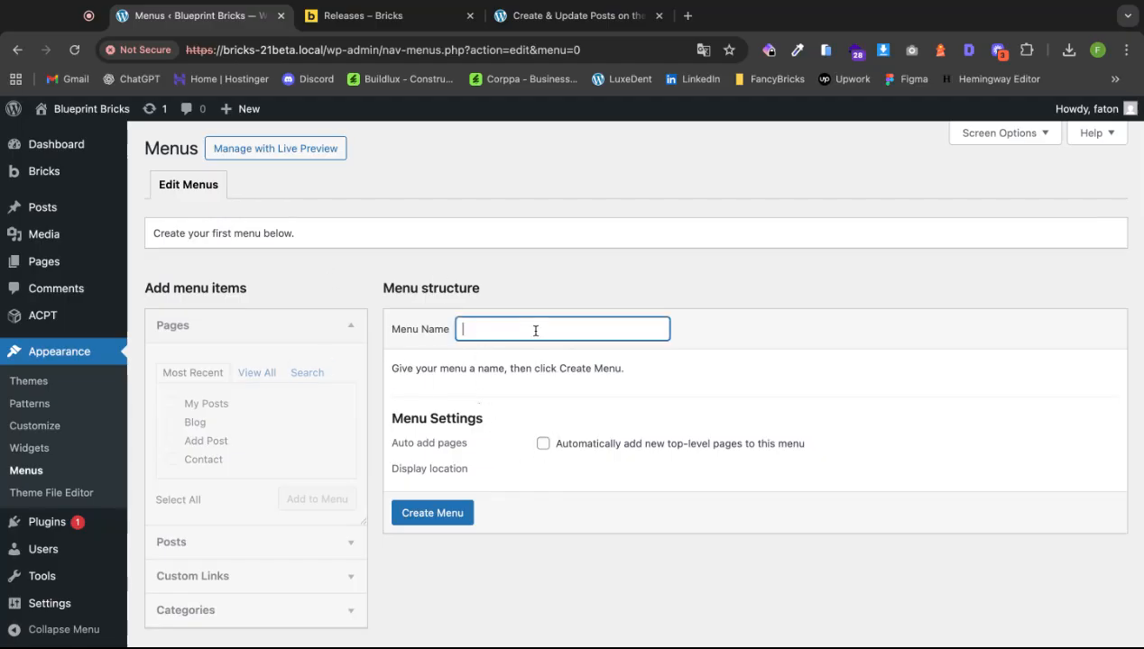
text(Main Menu)
click(441, 515)
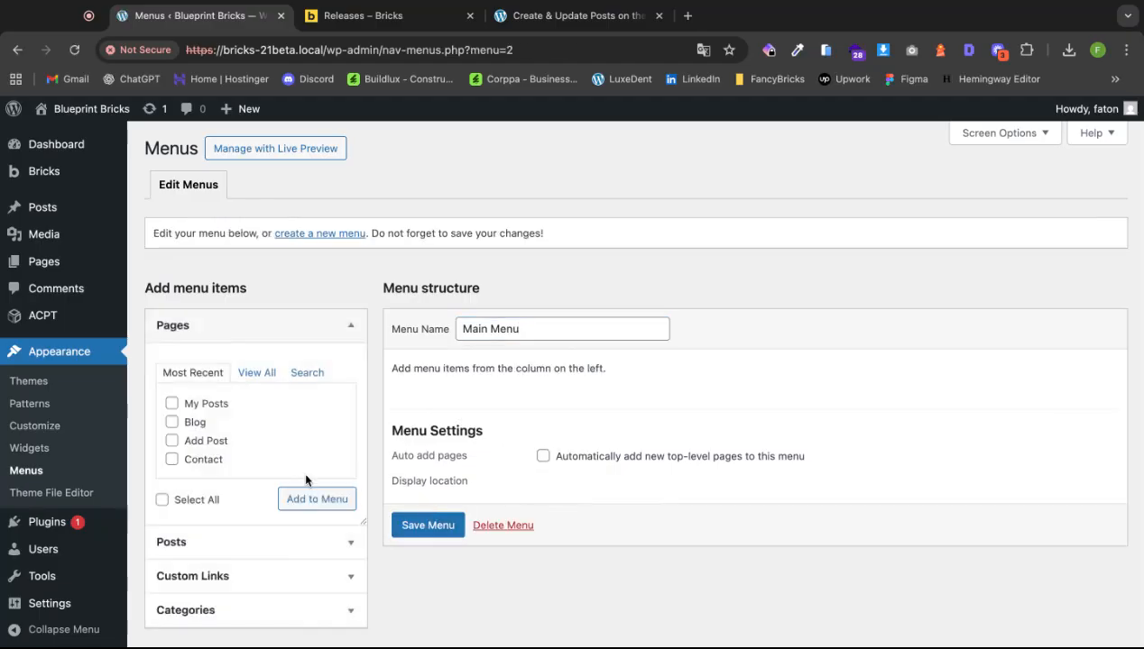
Add Home, Add Post, Blog, Contact and My Posts, move Add Post below Contact, and save.
click(251, 376)
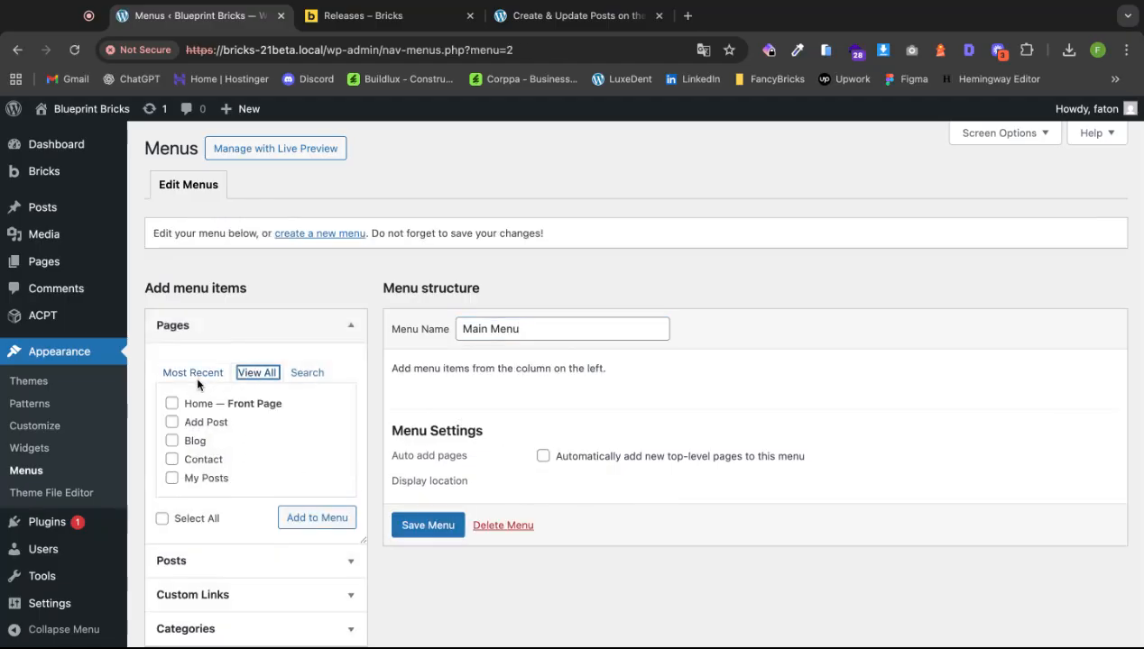
click(173, 405)
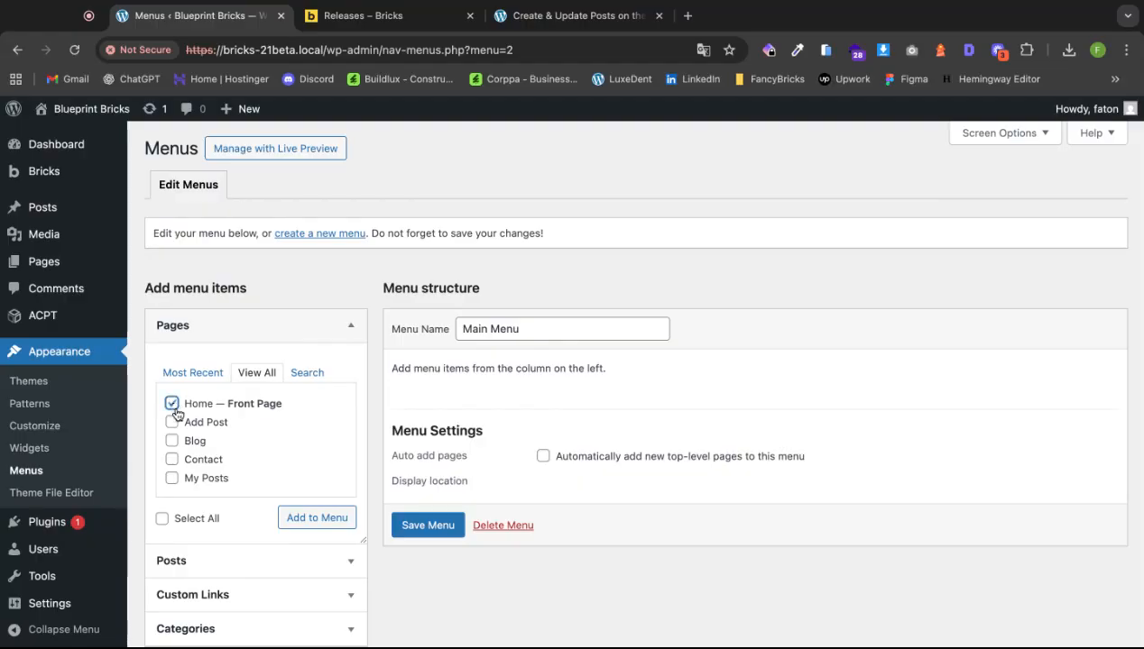
click(171, 422)
click(171, 441)
click(171, 459)
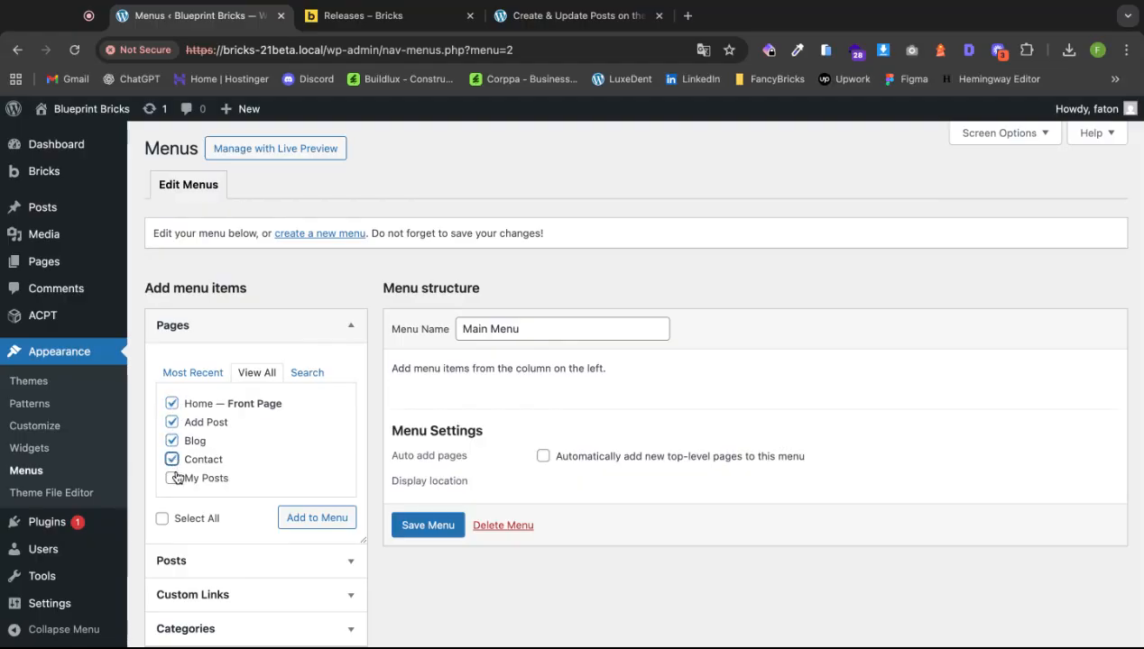
click(172, 478)
click(311, 518)
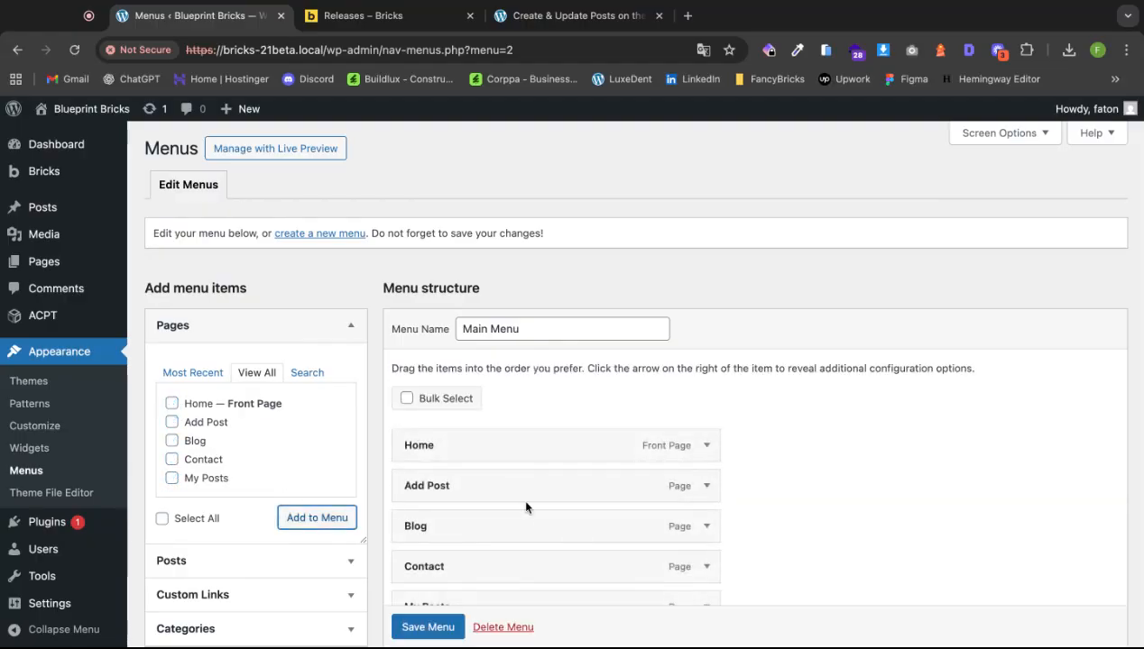
scroll(526, 506, down, 3)
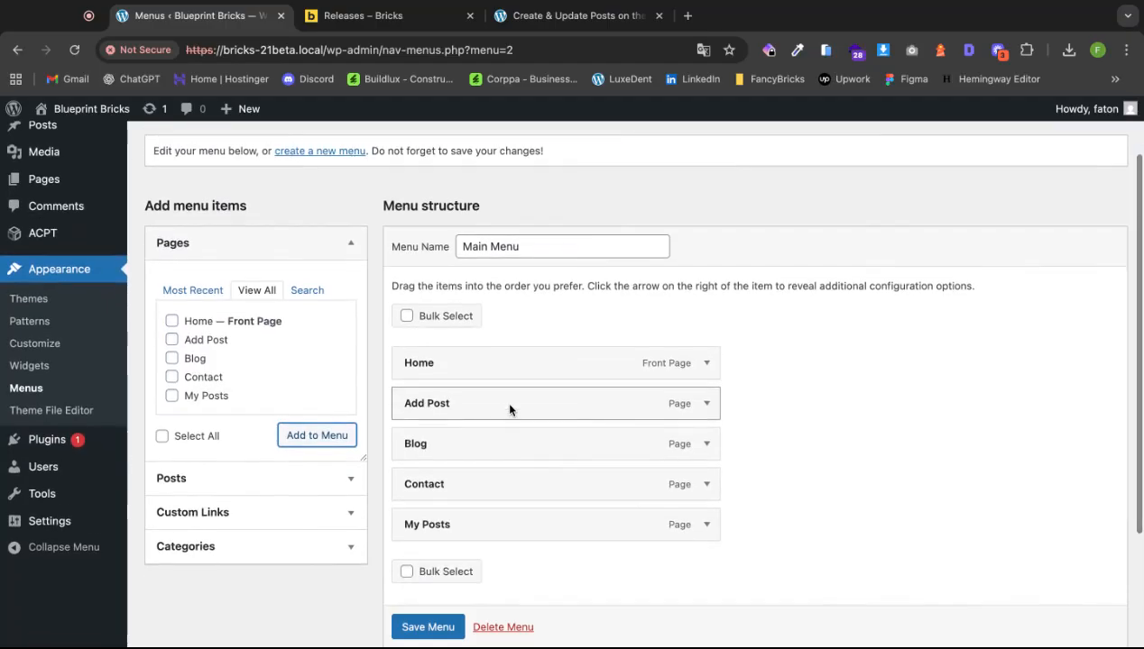
drag(509, 409, 520, 490)
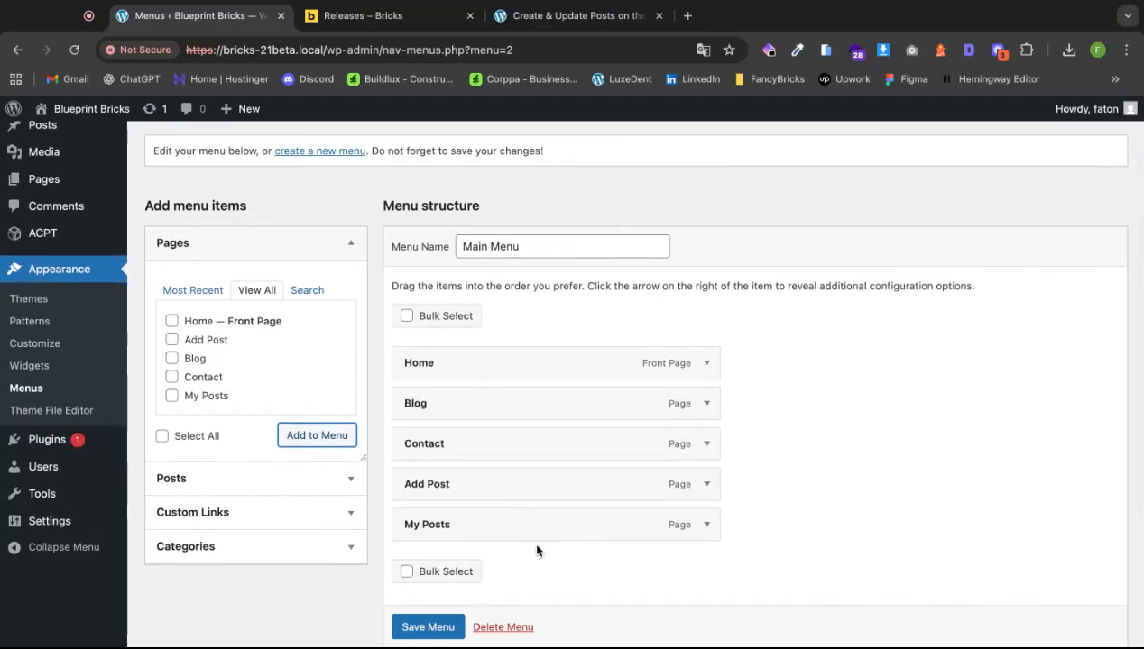
scroll(536, 548, down, 2)
click(427, 625)
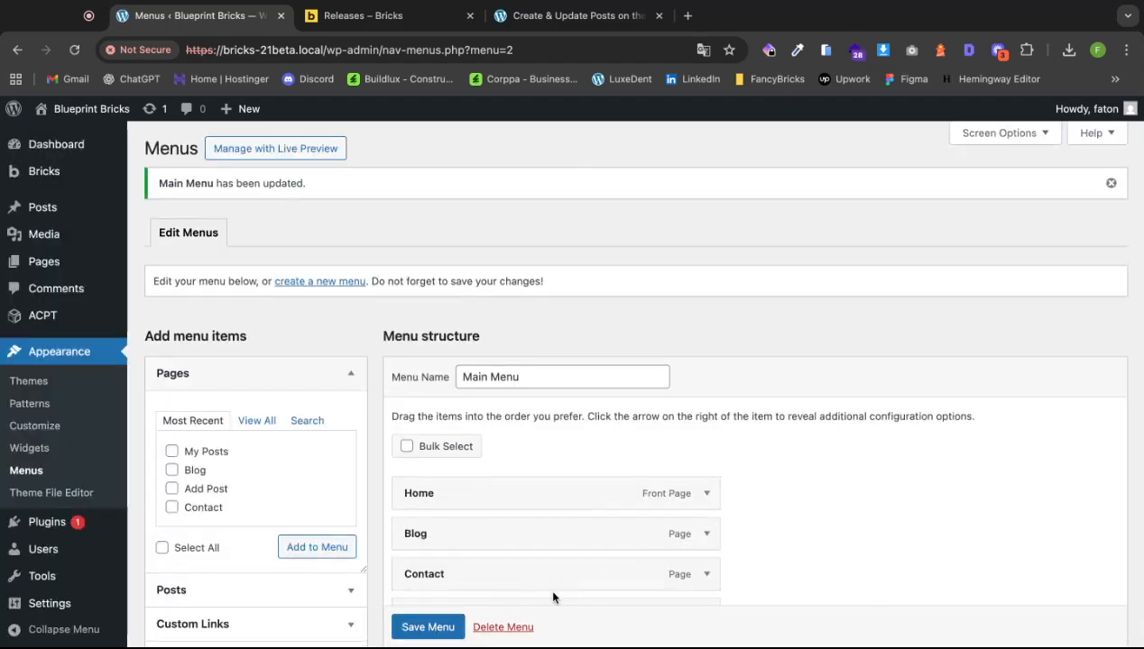
Reopen the Header template in Bricks from the Templates list.
scroll(429, 625, down, 2)
scroll(429, 625, up, 2)
mouse_move(52, 167)
click(158, 197)
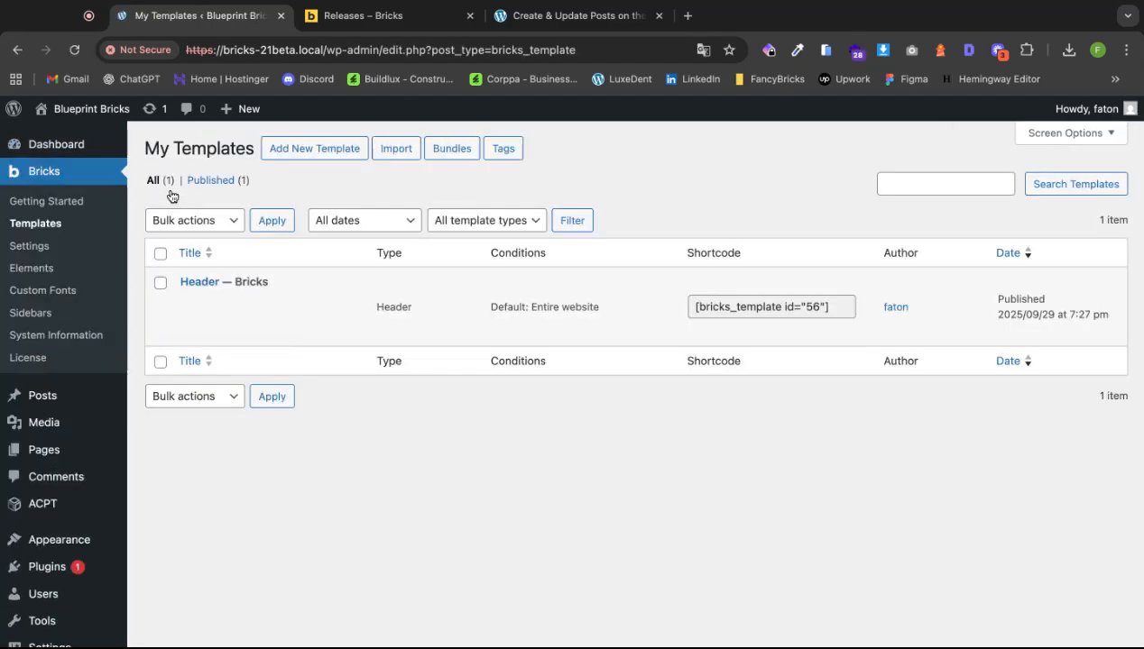
click(252, 331)
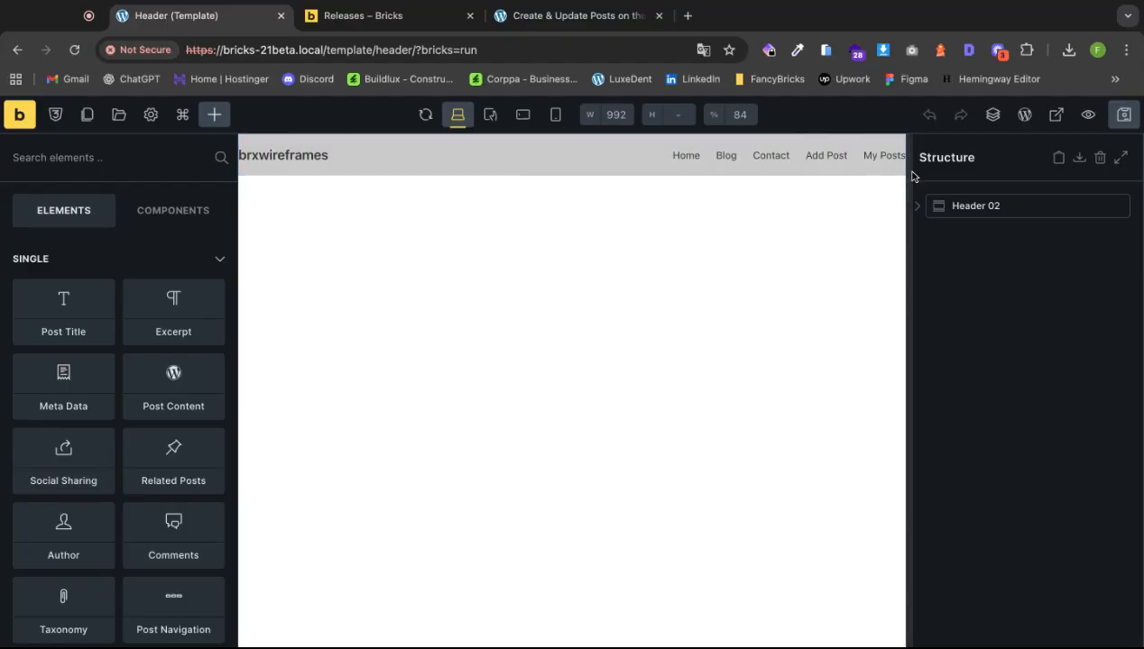
Remove the logo image, replace the logo text with the owner's name, and save.
click(1125, 118)
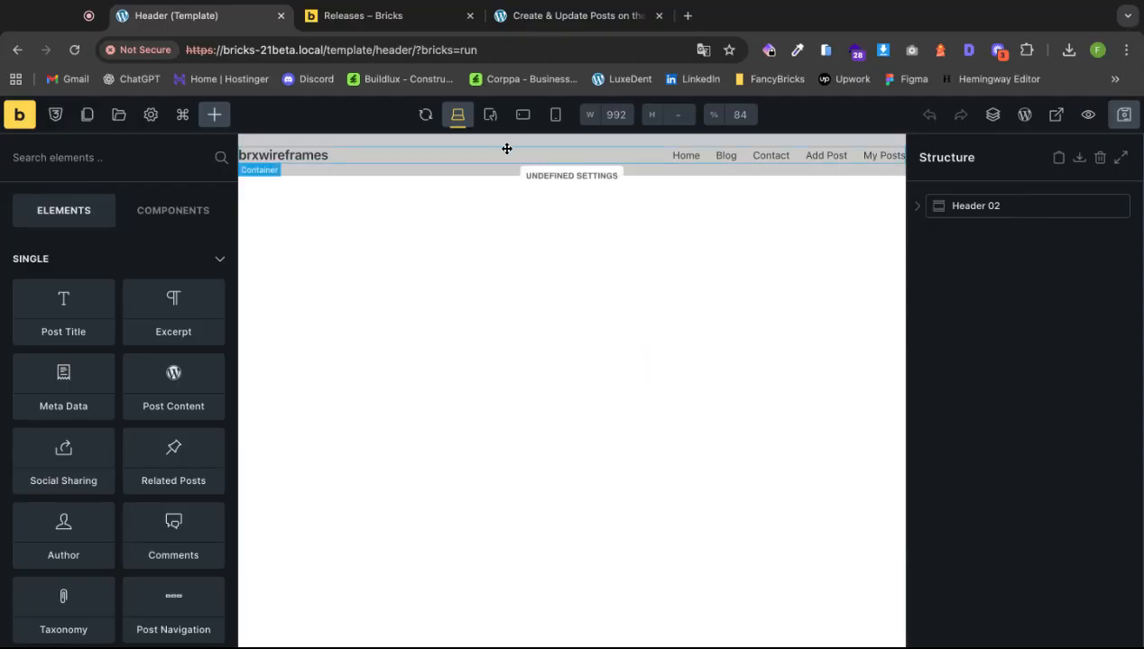
click(288, 156)
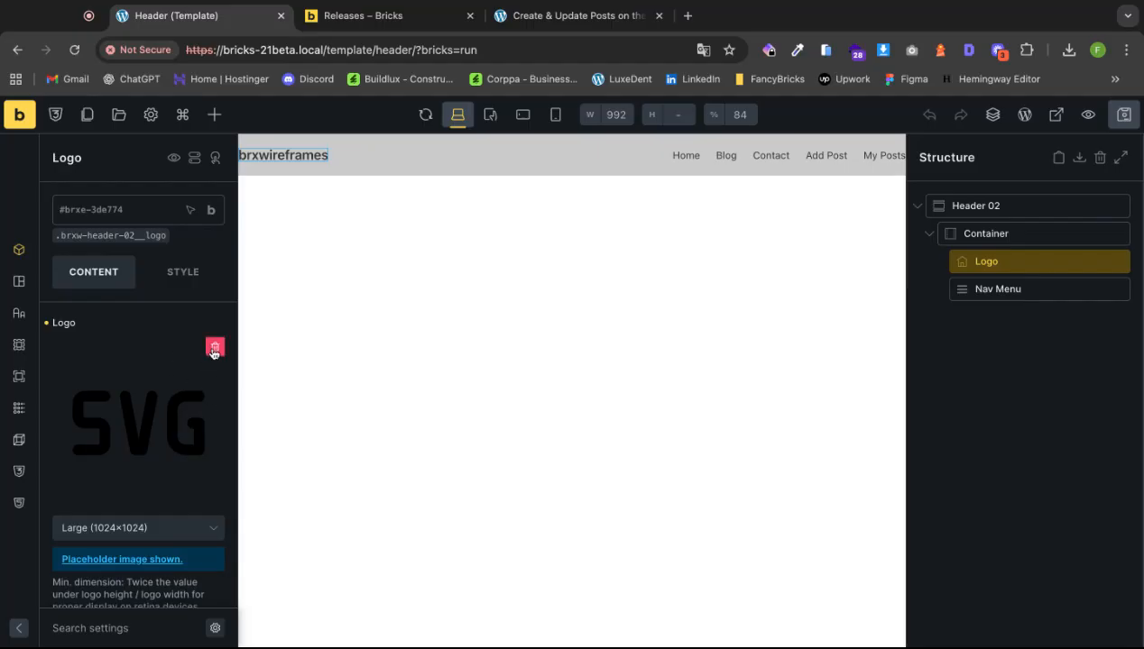
click(214, 350)
scroll(173, 376, down, 3)
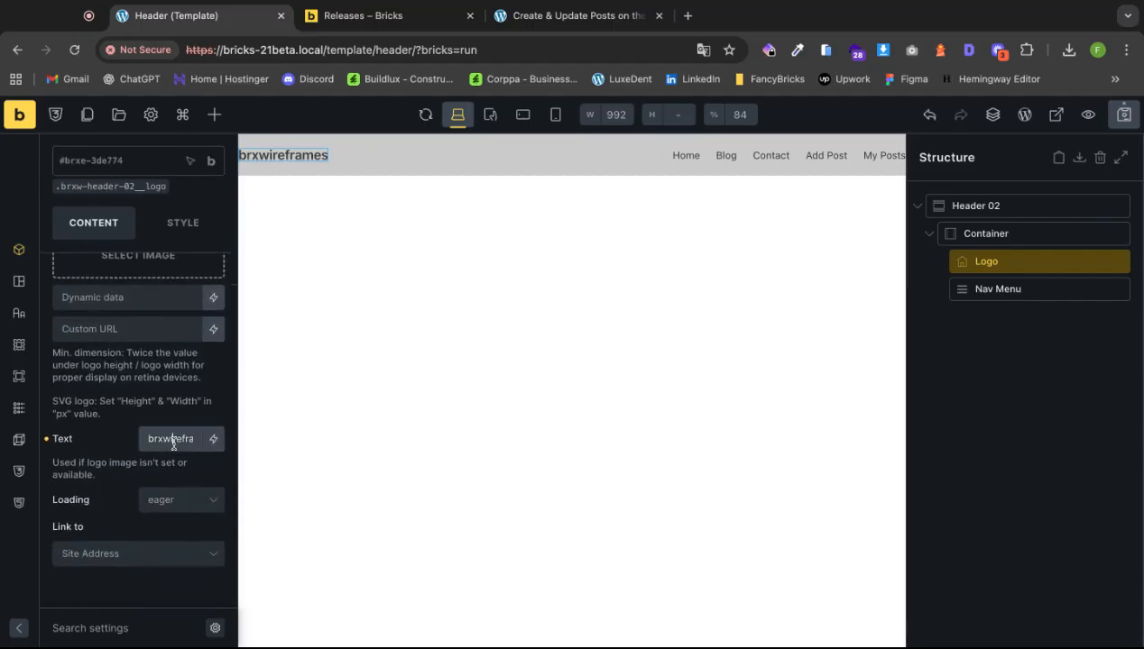
double_click(174, 440)
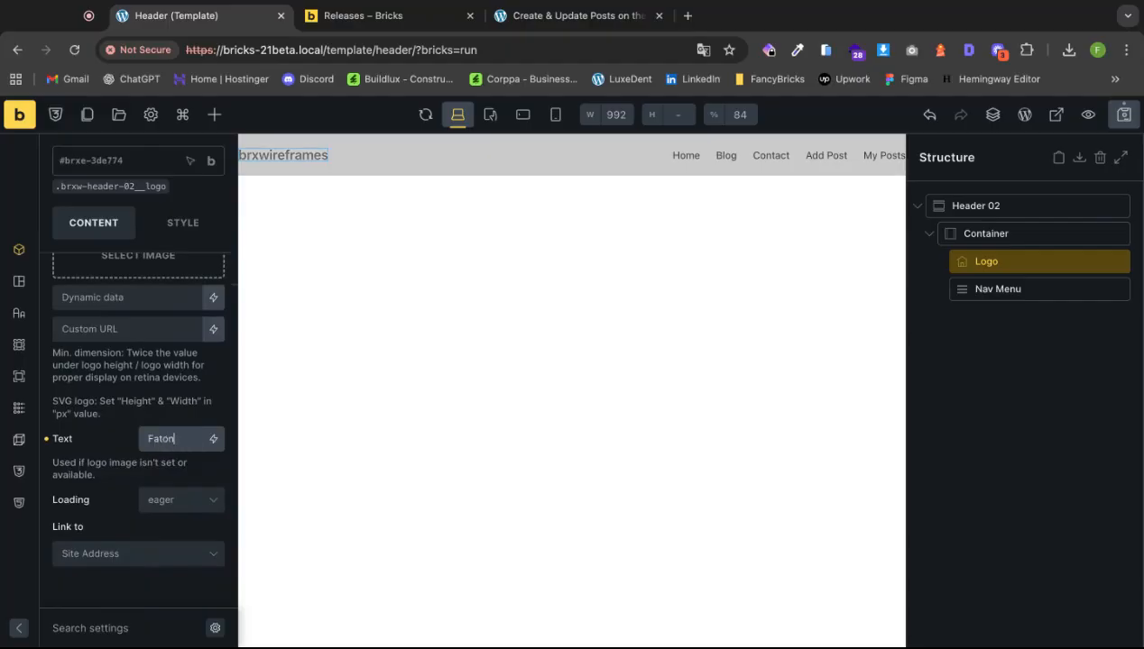
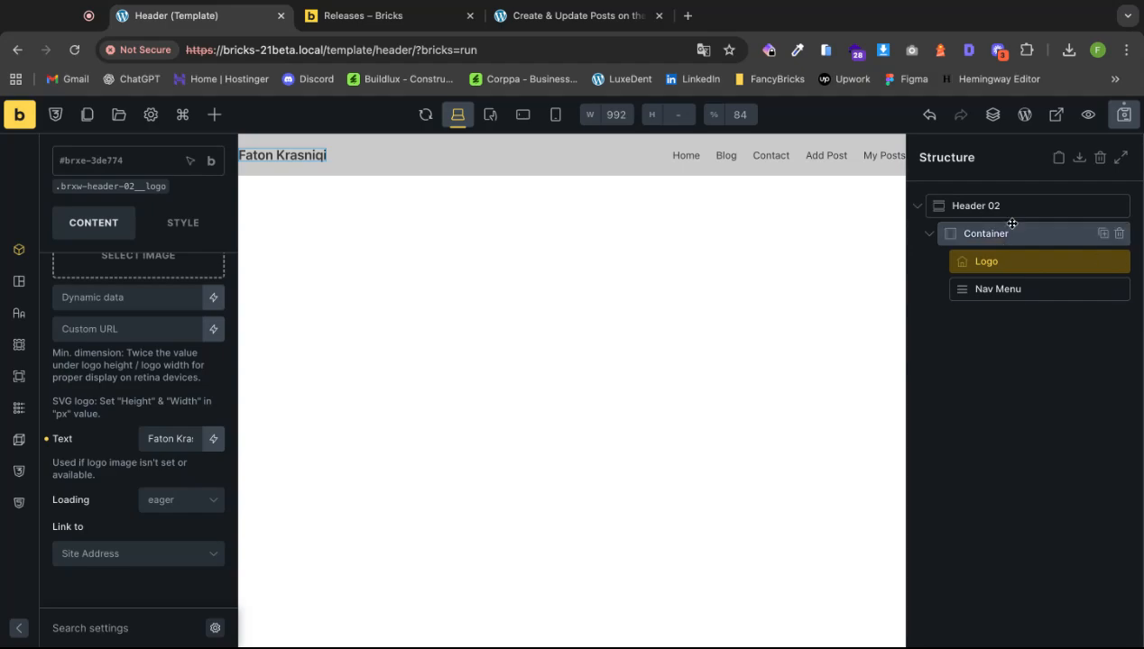
click(1123, 114)
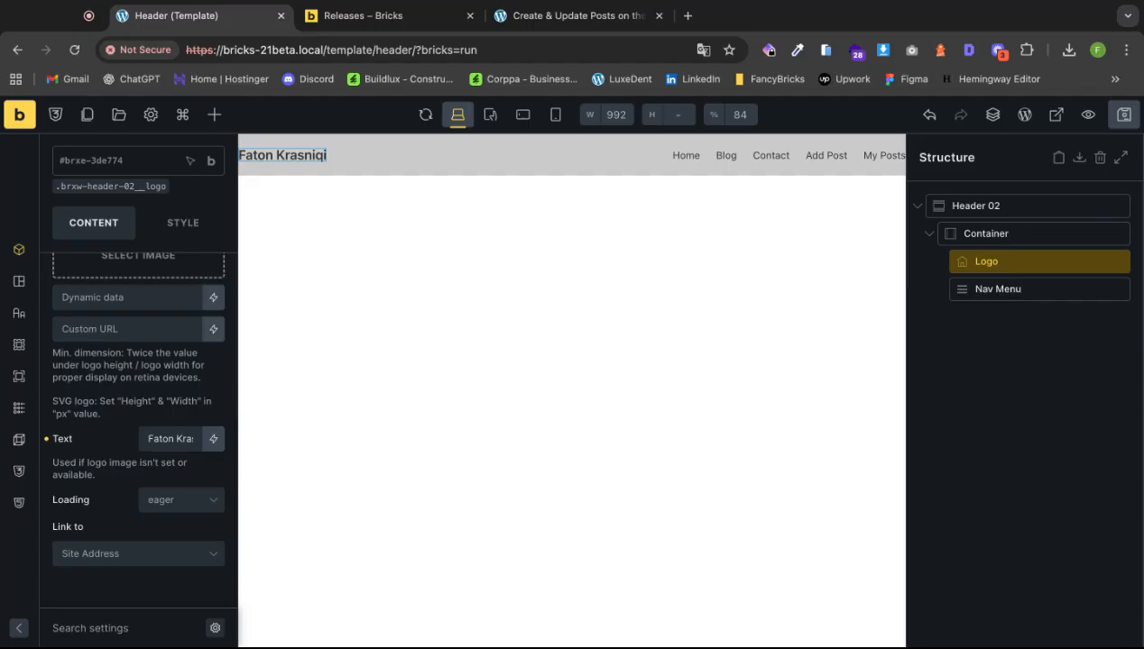
Load the brxwireframes theme style from Settings > Theme Styles for the header.
click(152, 116)
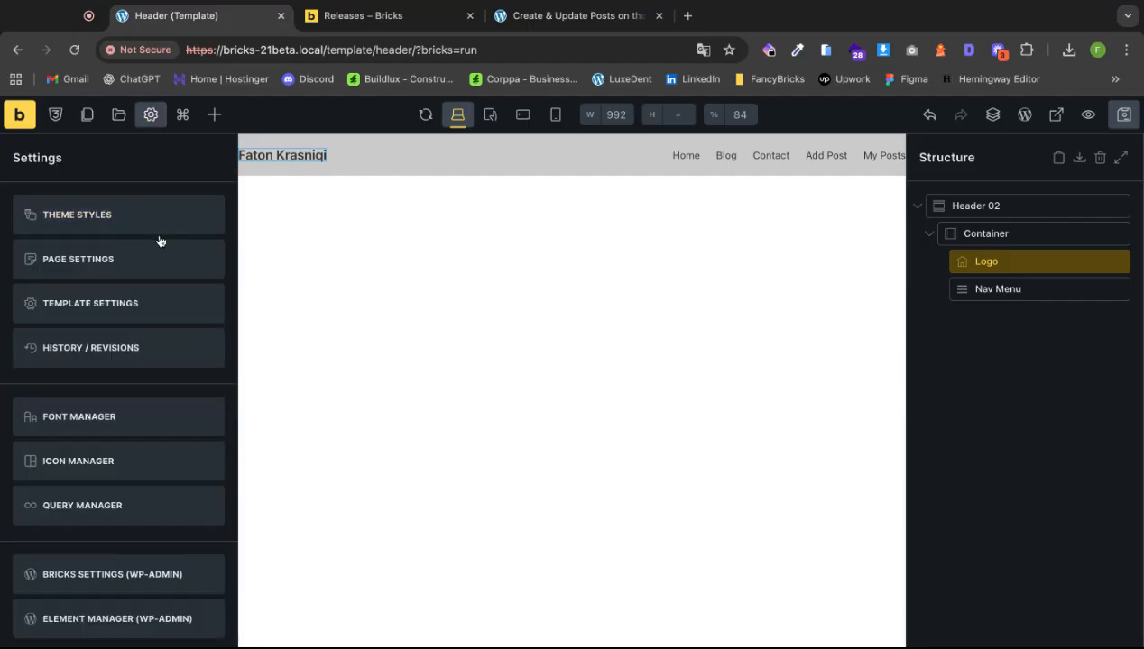
click(128, 222)
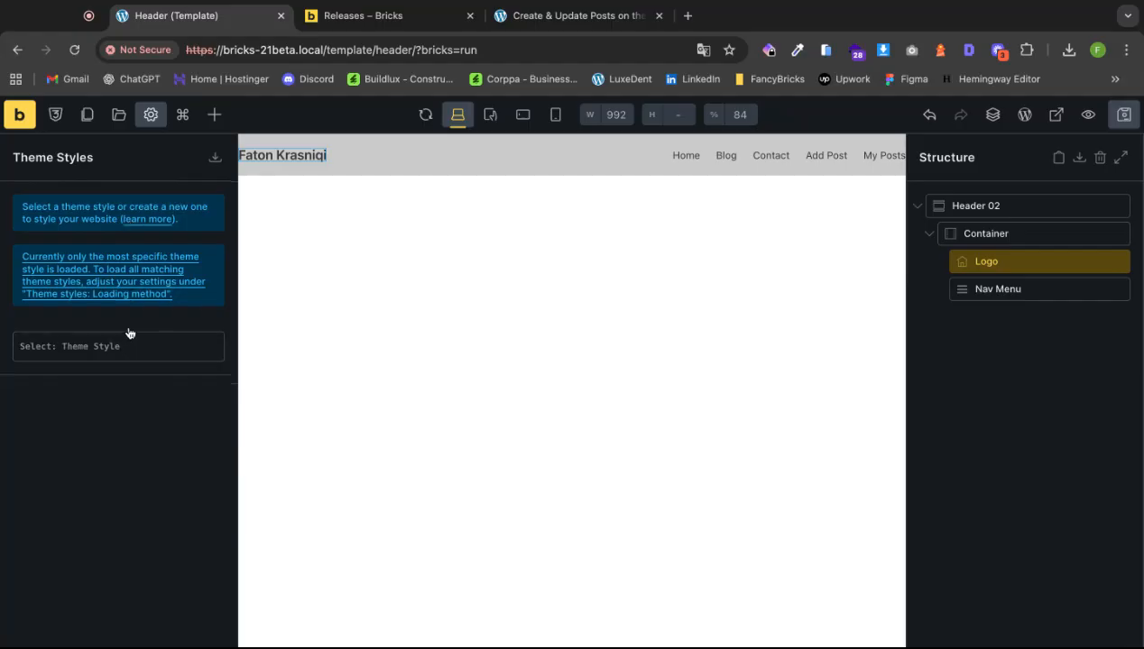
click(1012, 206)
click(214, 114)
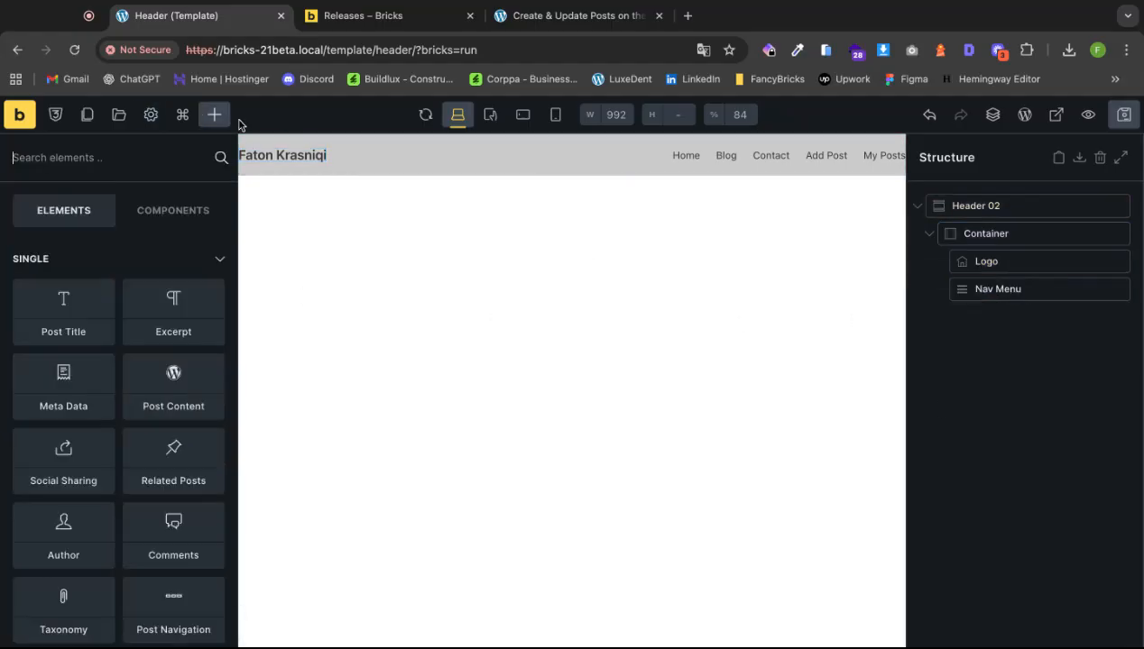
click(151, 114)
click(137, 218)
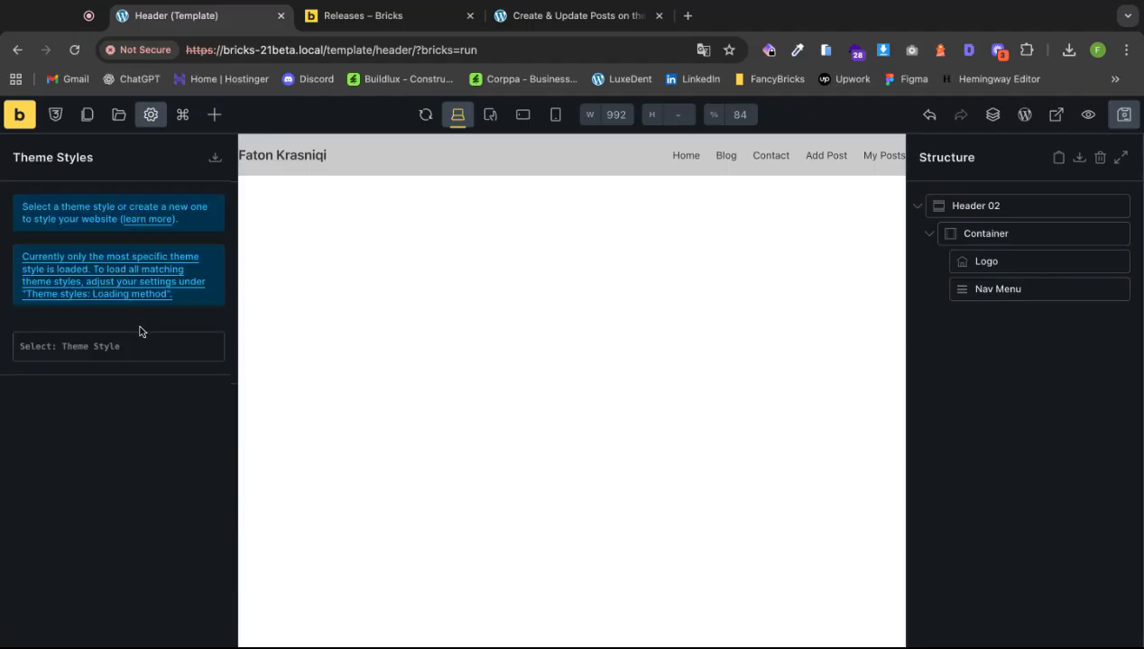
click(137, 351)
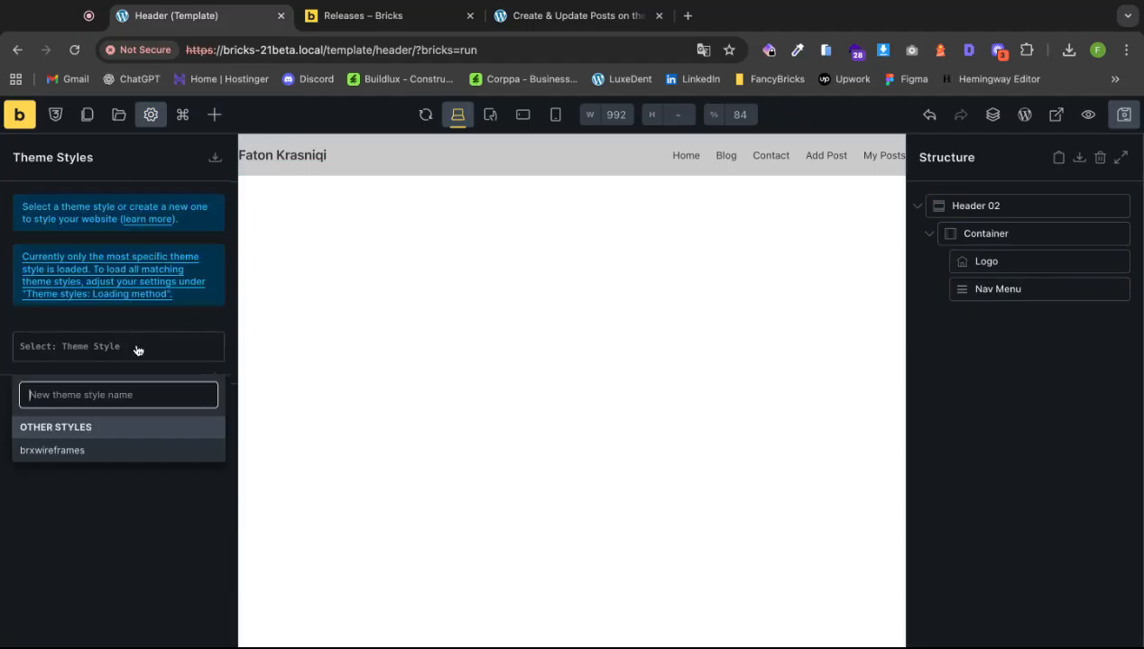
click(92, 451)
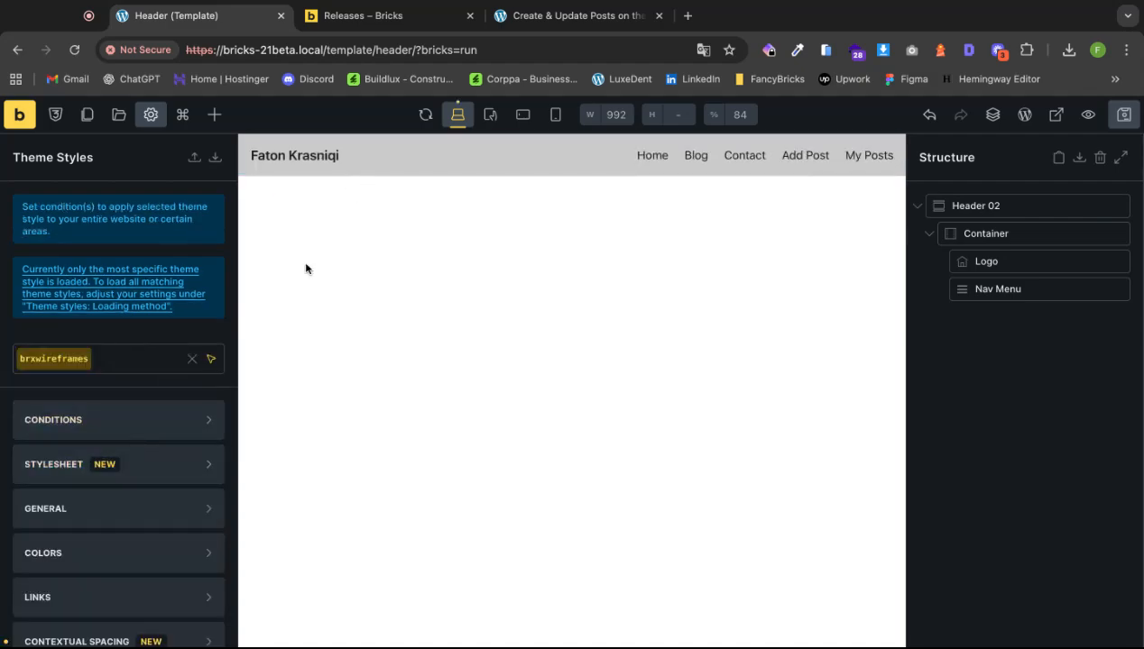
Add an Entire website condition to the brxwireframes theme style and save.
click(118, 430)
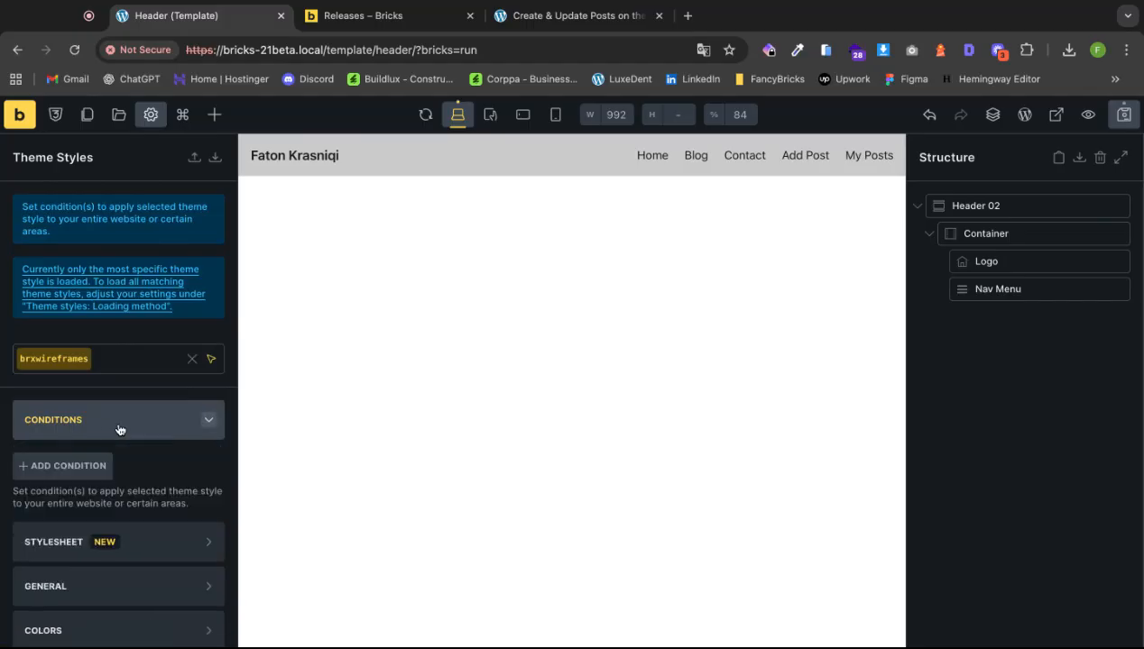
scroll(126, 411, down, 1)
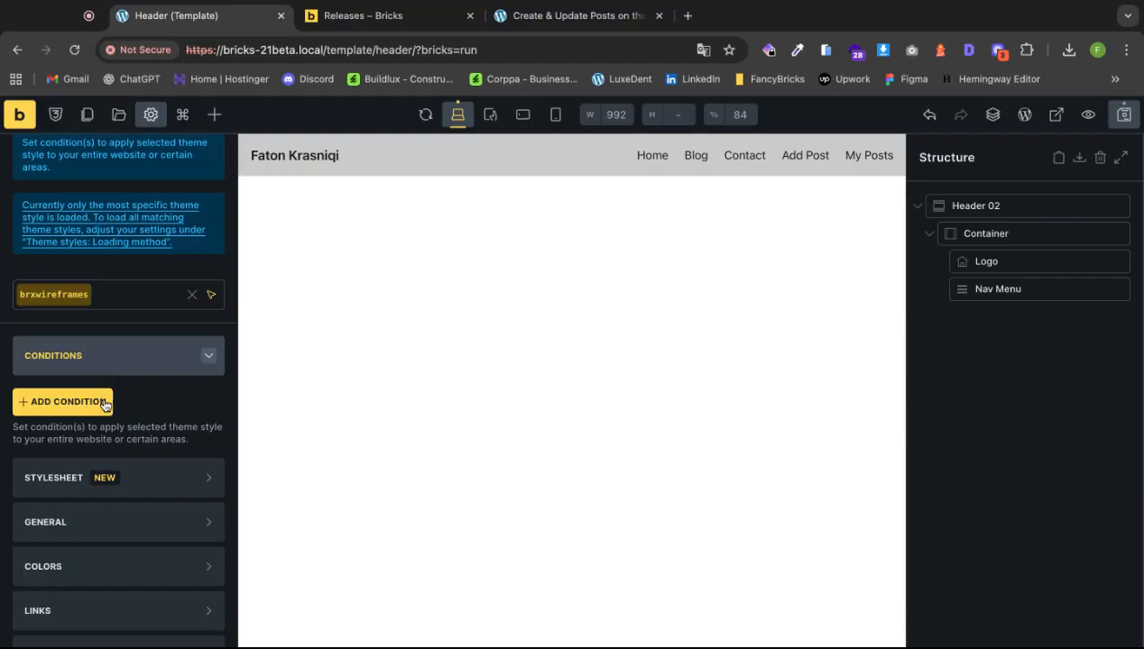
click(62, 402)
scroll(92, 403, down, 1)
click(108, 385)
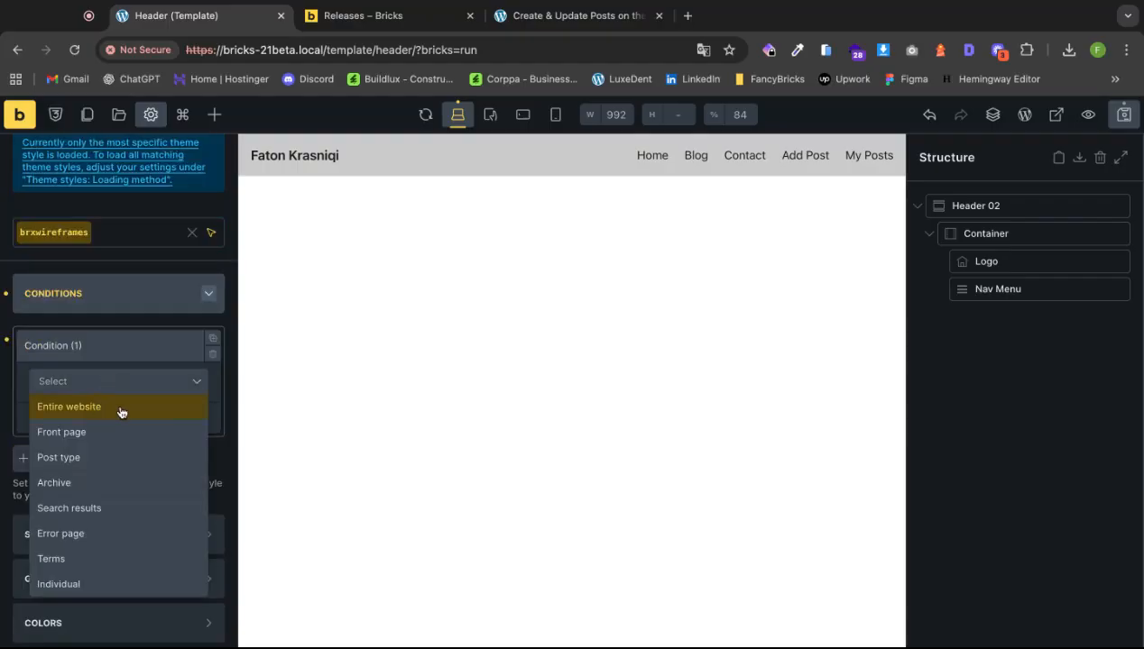
click(121, 408)
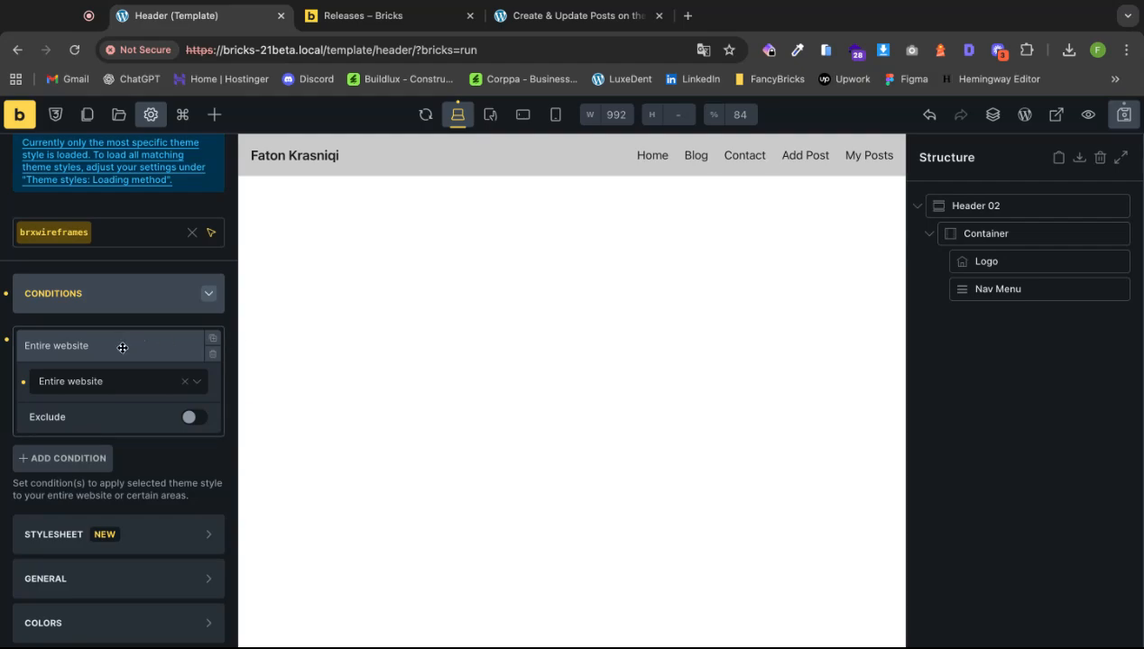
click(131, 388)
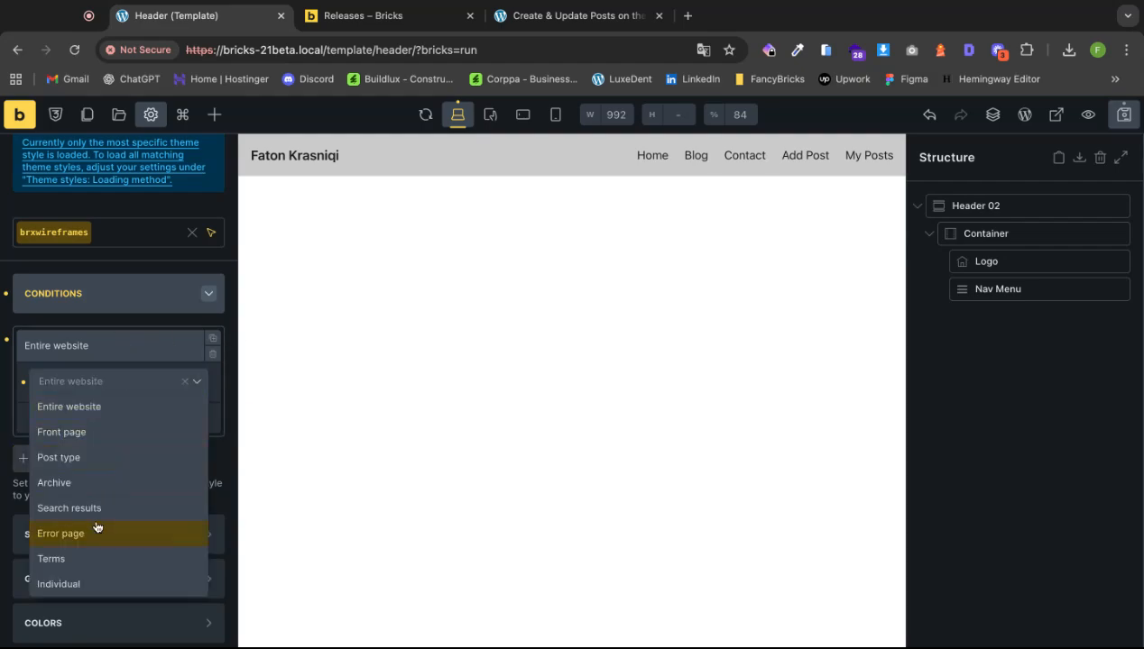
click(87, 589)
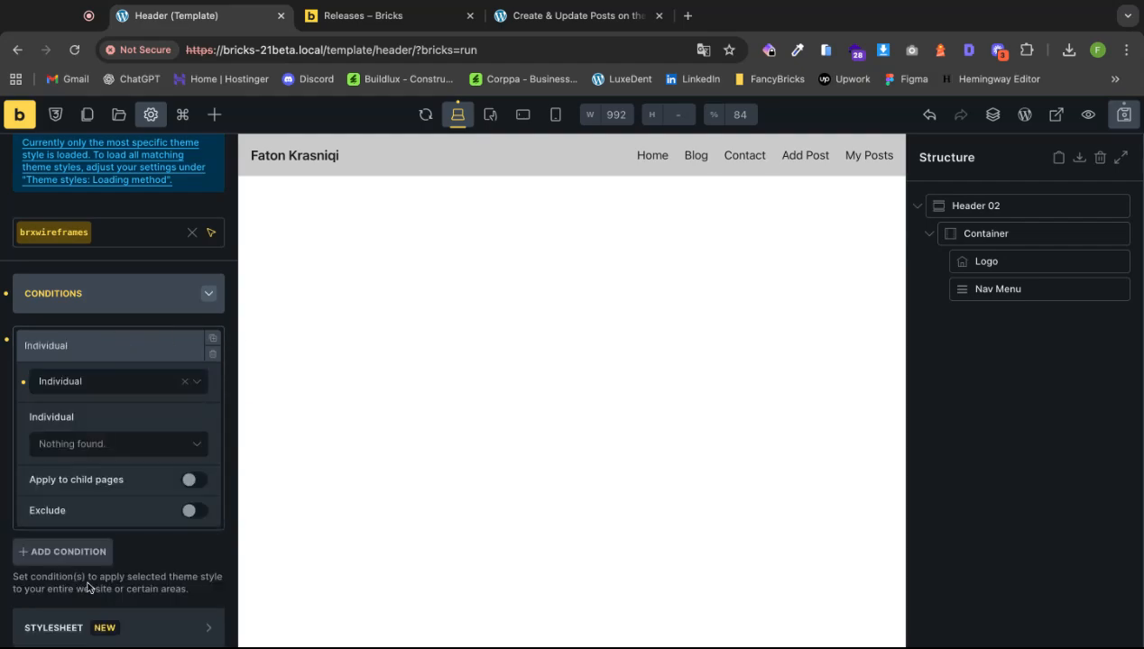
click(106, 444)
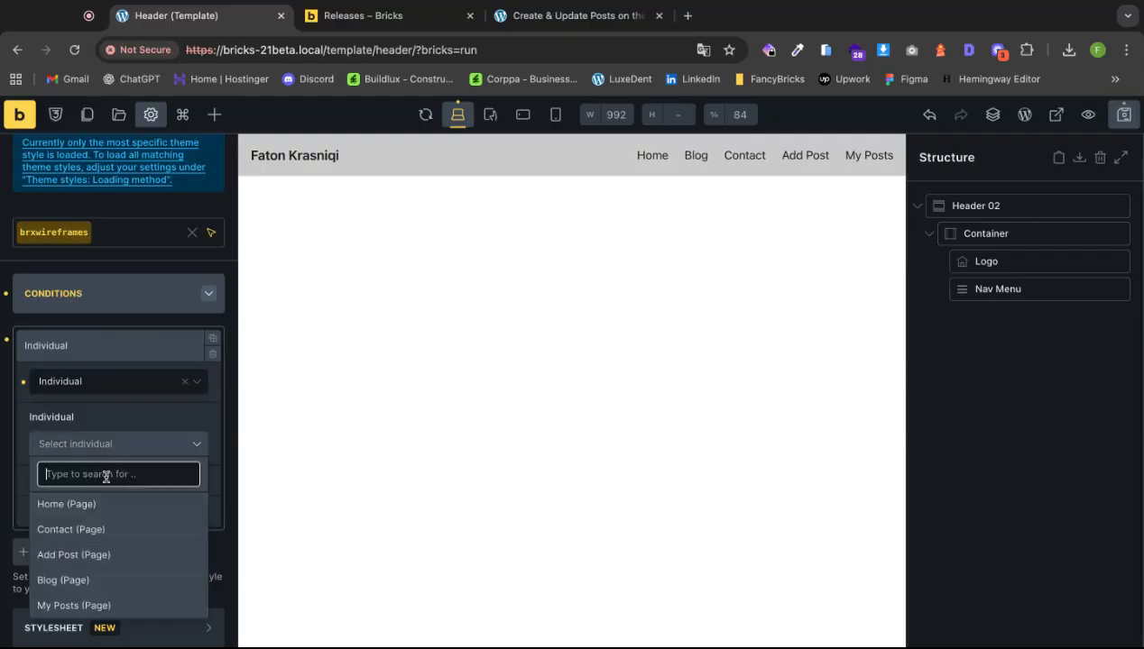
click(127, 385)
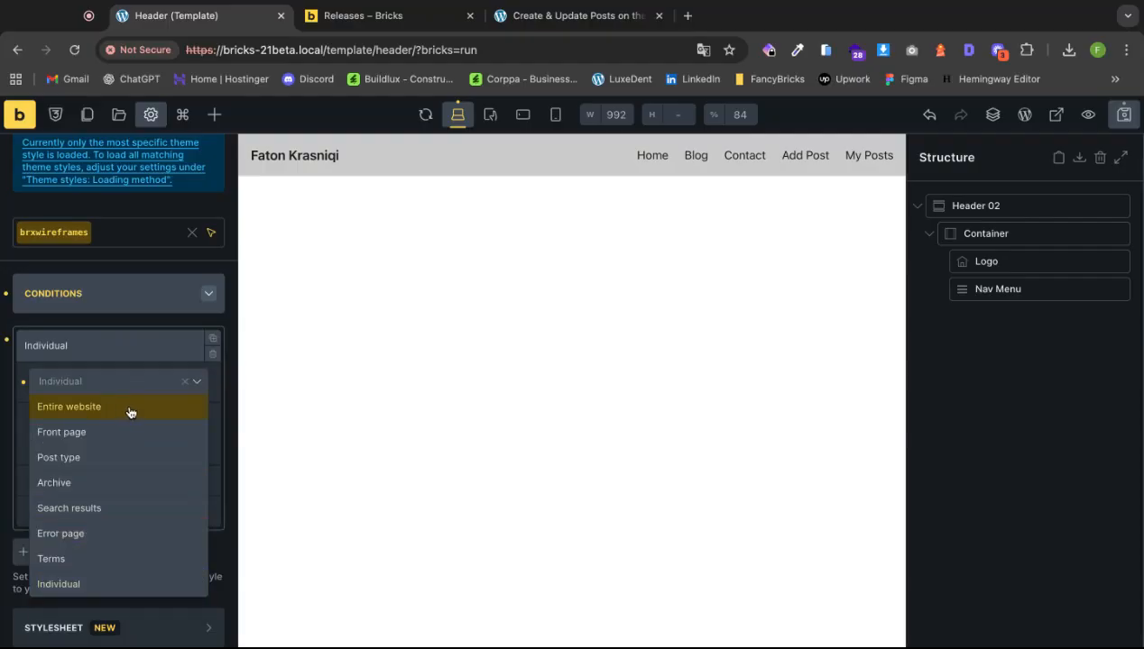
click(127, 407)
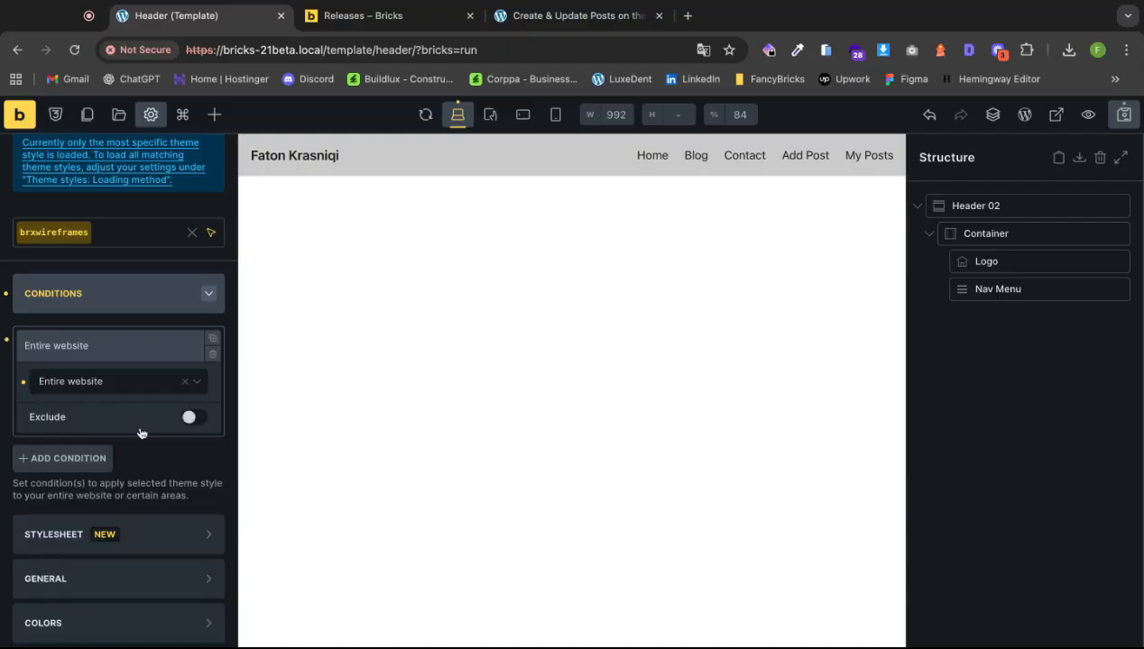
click(1123, 117)
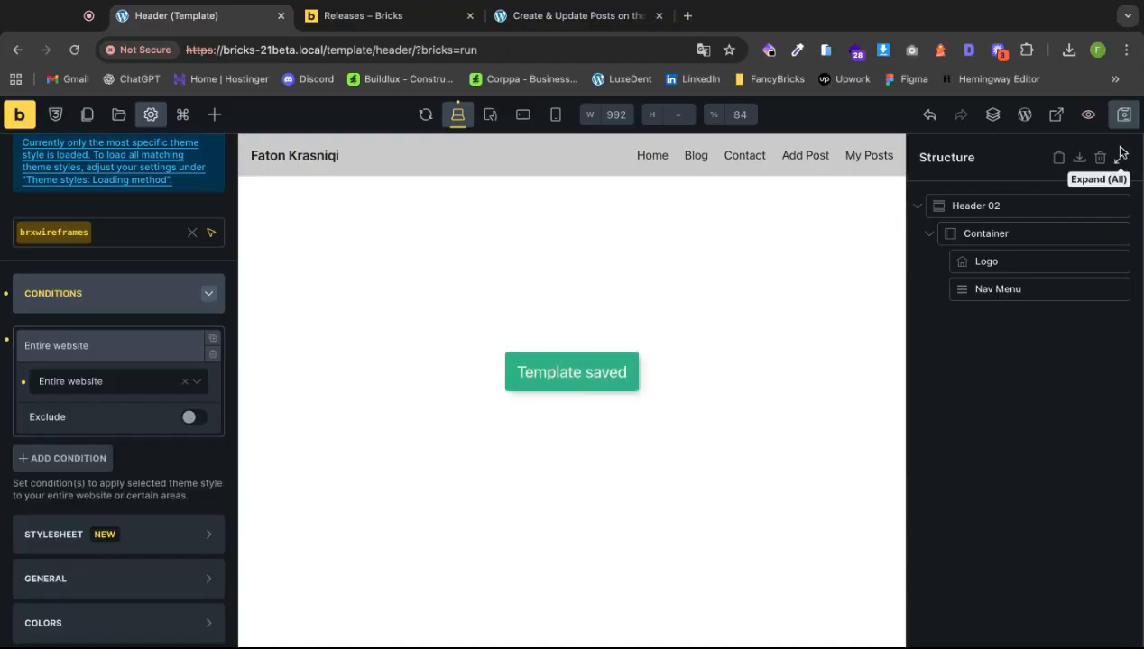
Preview the header on the frontend, then go to the Bricks Templates list in admin.
click(19, 114)
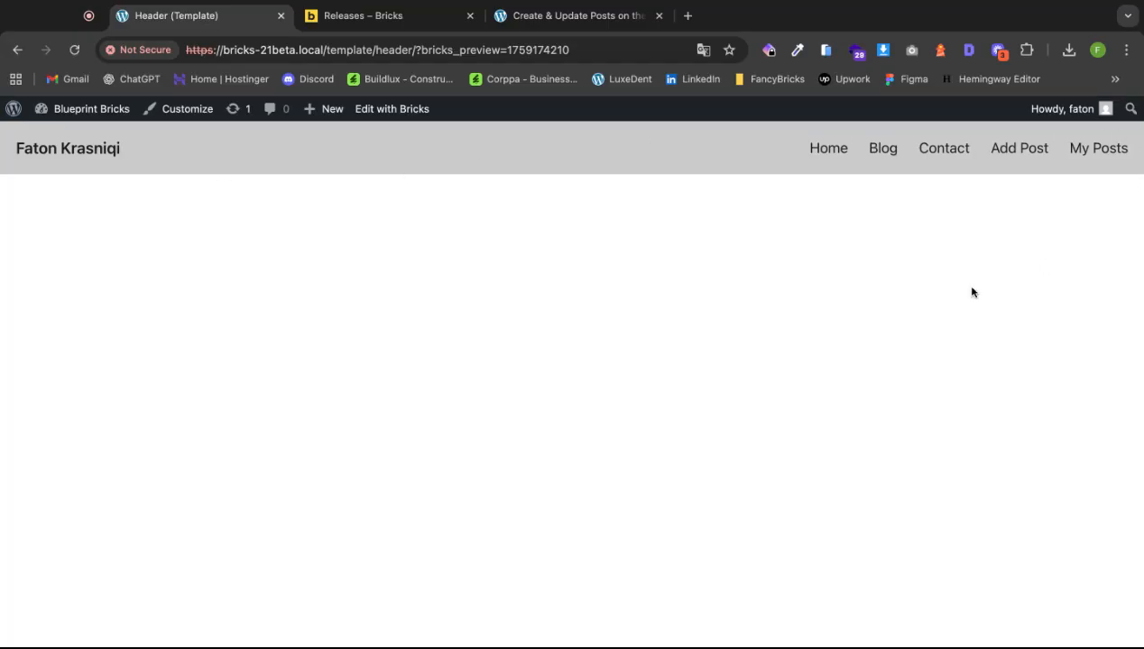
click(13, 108)
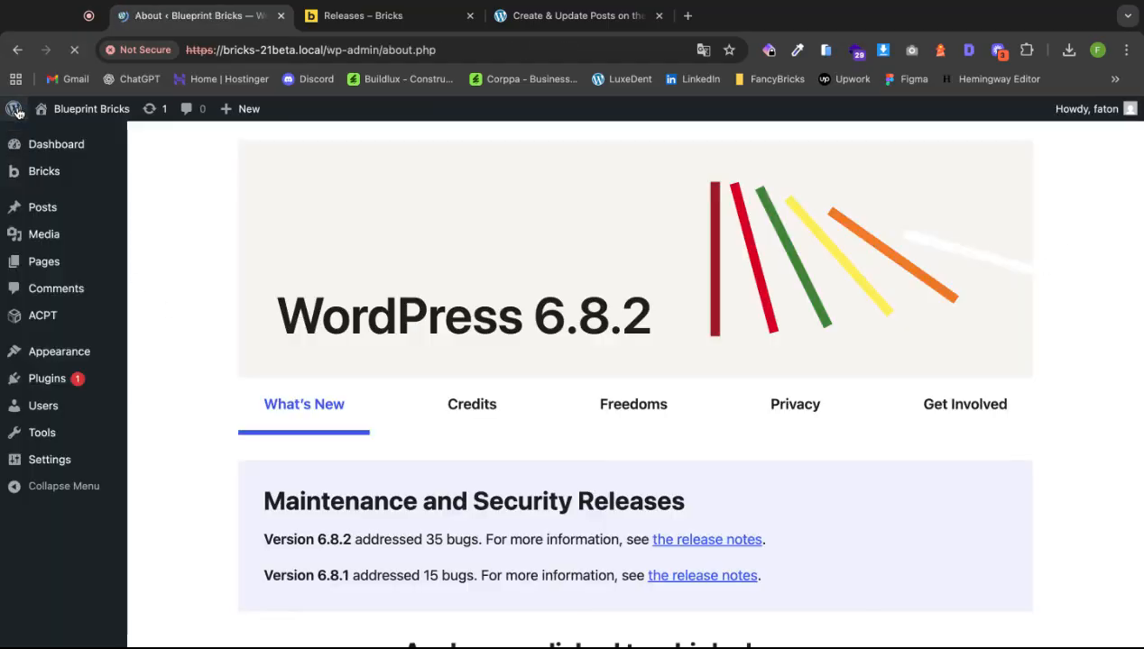
mouse_move(43, 172)
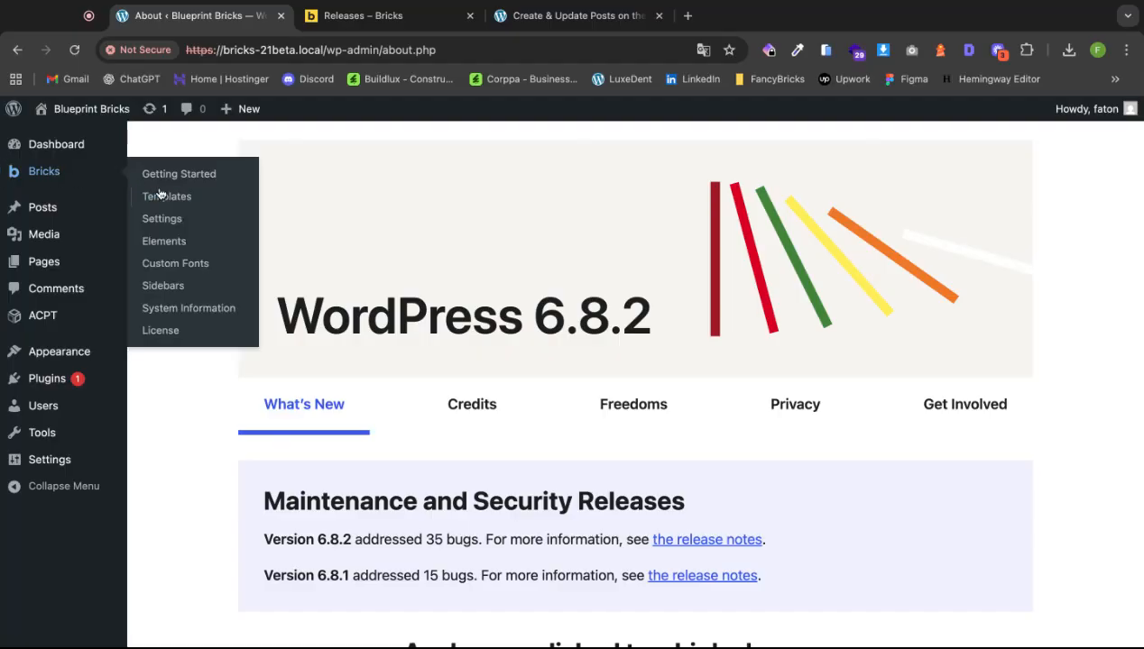
click(172, 200)
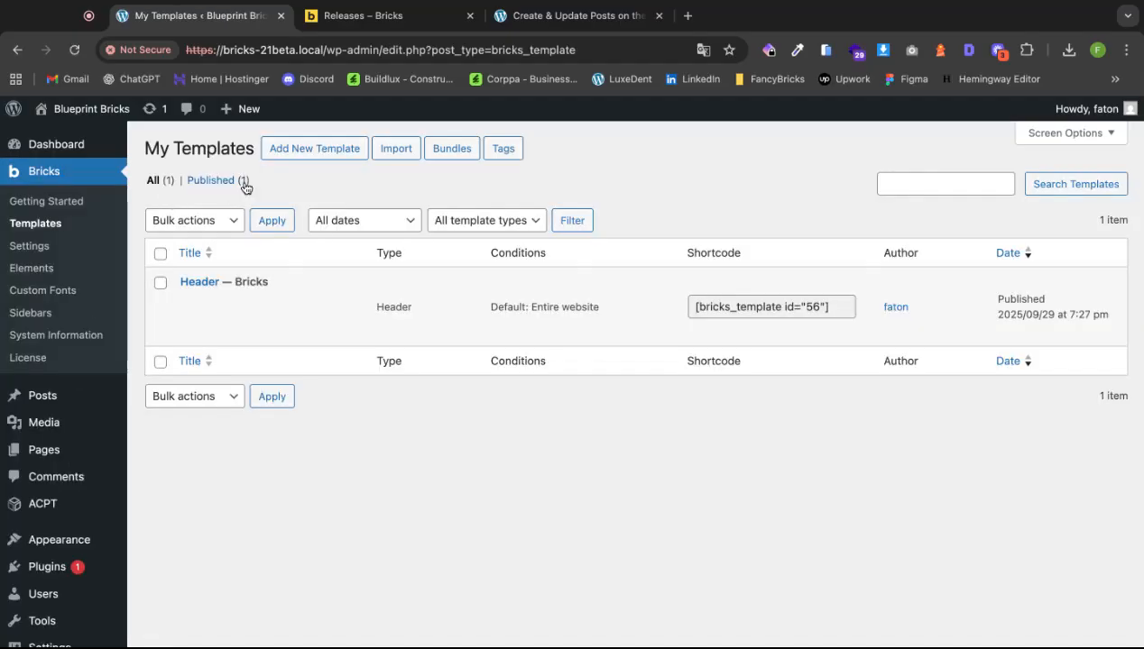
Publish a new Footer-type template titled 'Footer' and open it in Bricks.
click(311, 152)
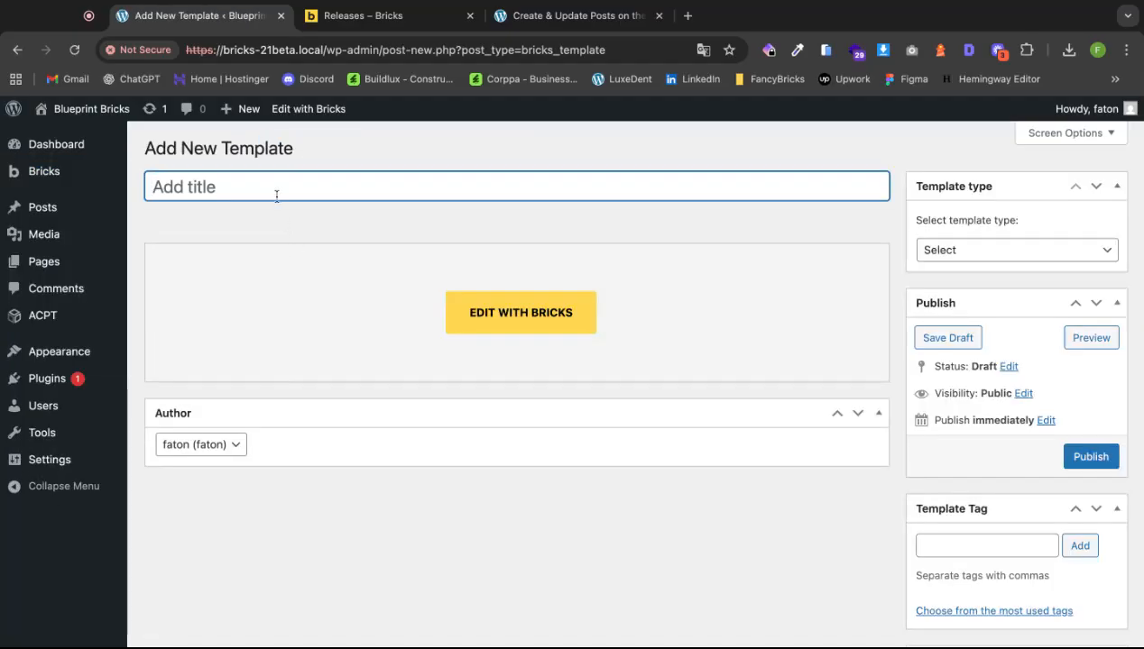
text(Footer)
click(1027, 261)
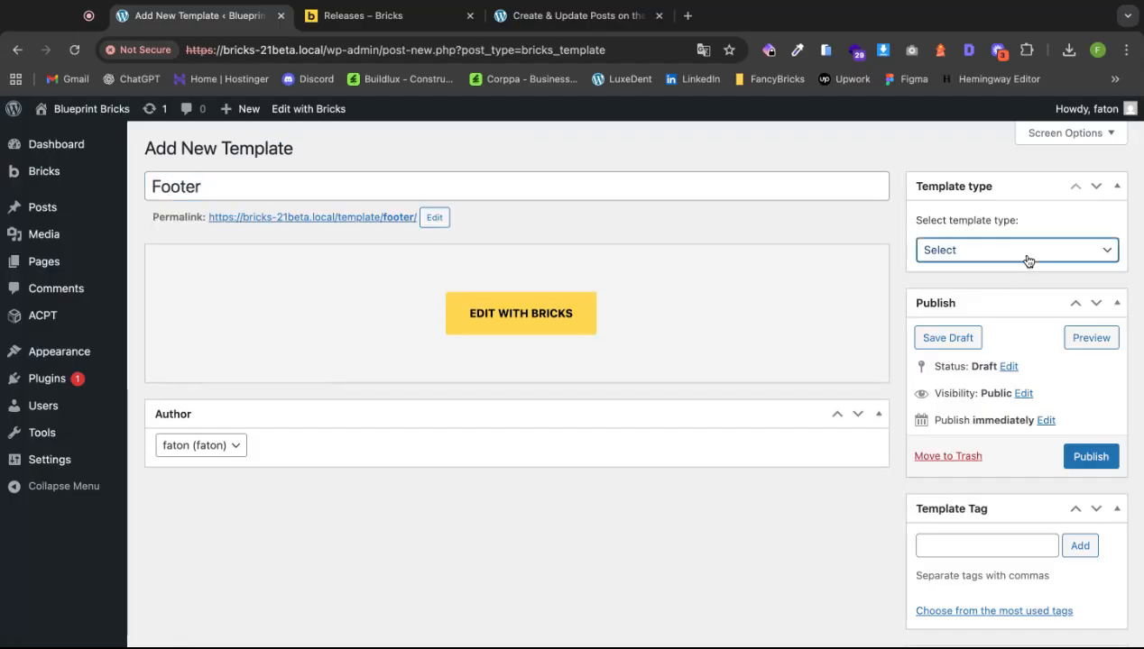
click(1022, 285)
click(1084, 458)
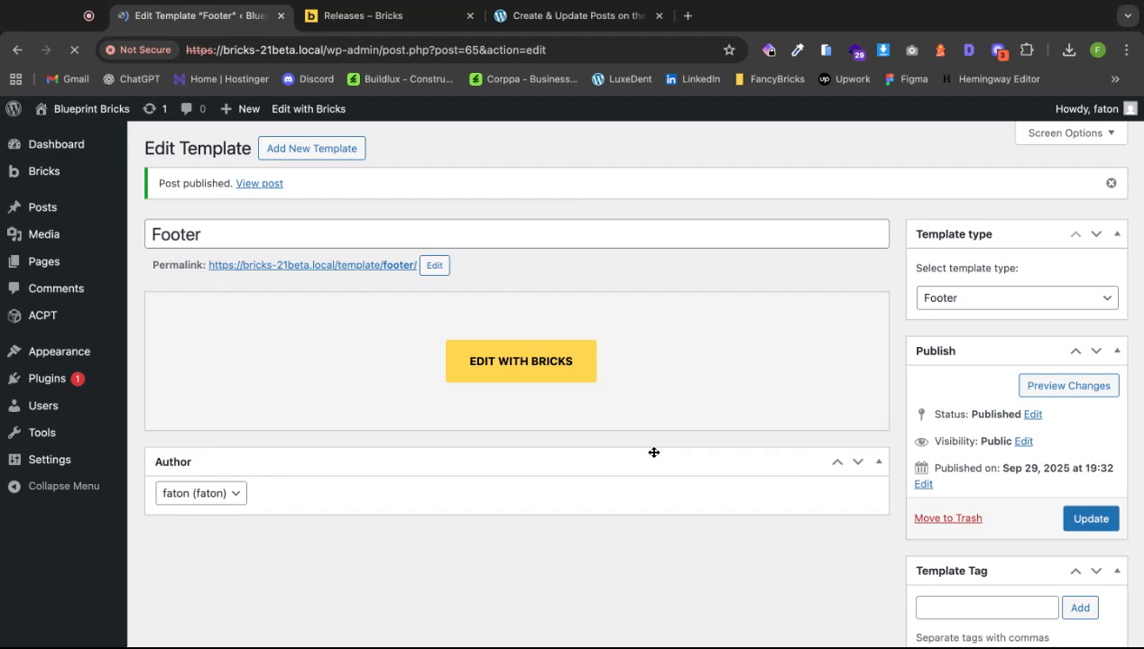
click(545, 361)
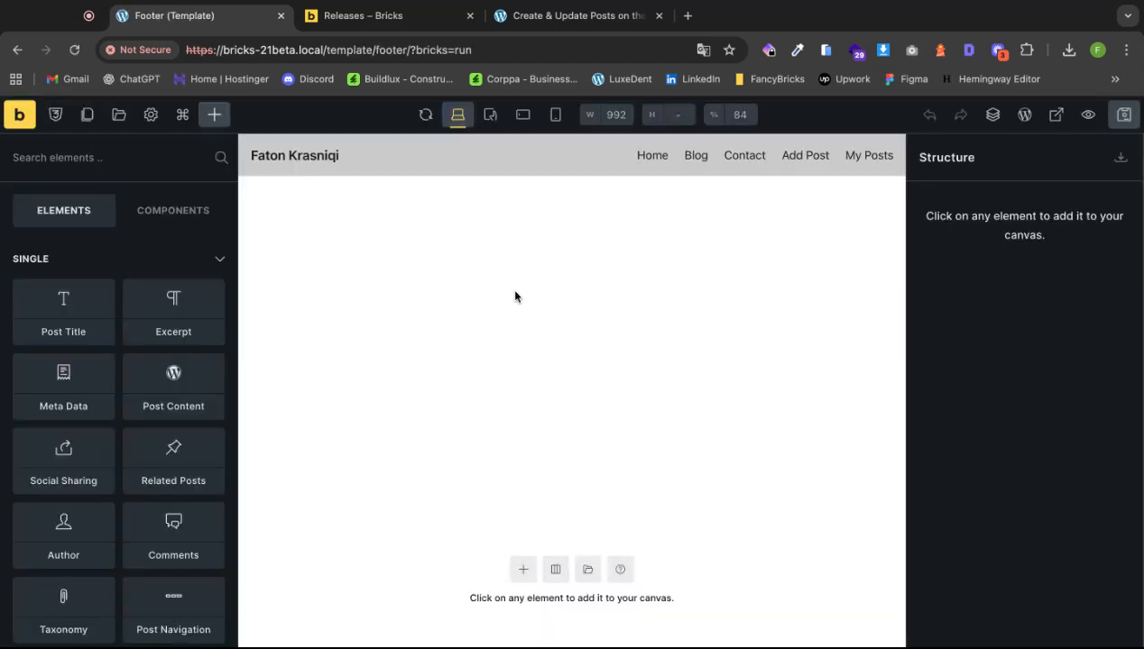
Search the wireframe library for 'footer' and insert Footer 03.
click(587, 572)
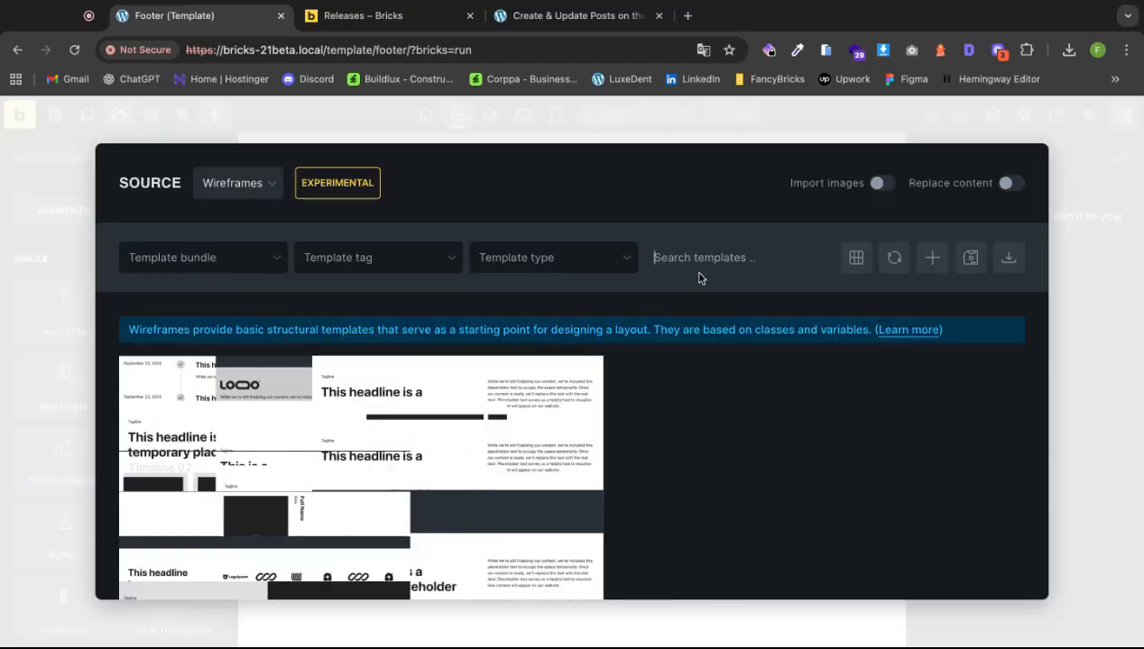
text(footer)
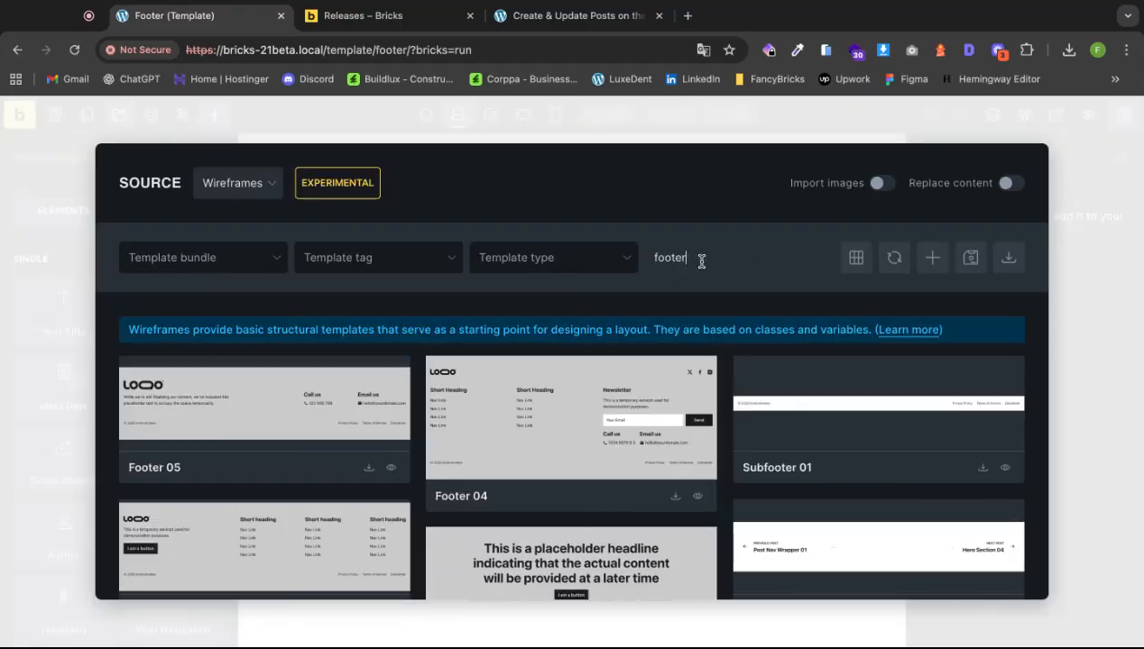
scroll(735, 316, down, 3)
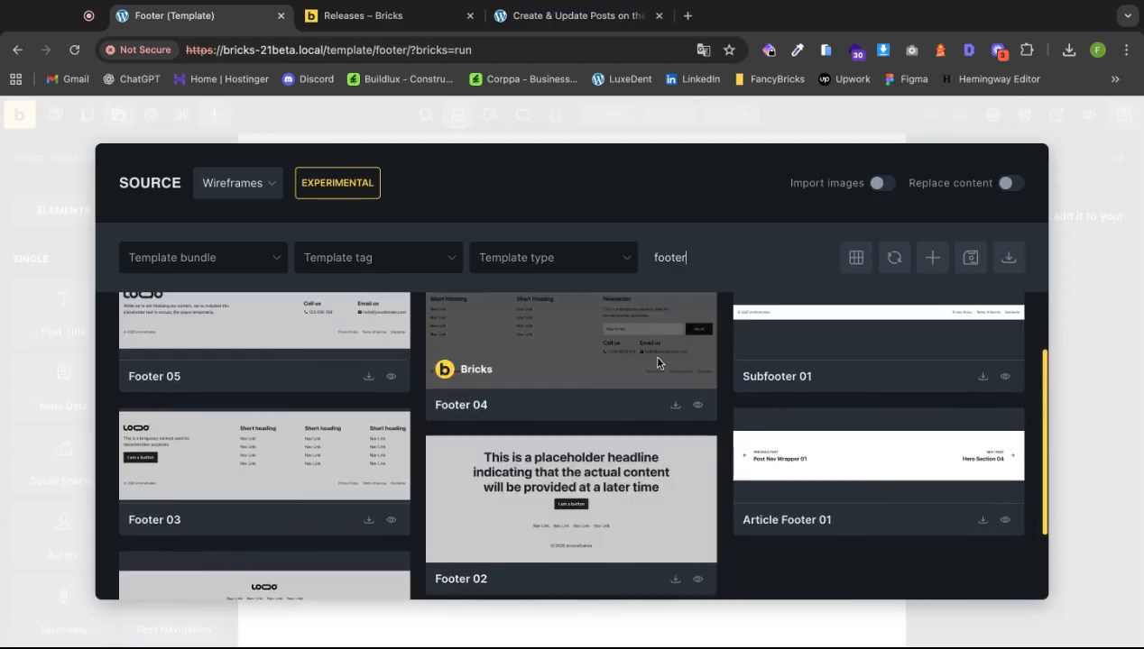
scroll(505, 442, up, 1)
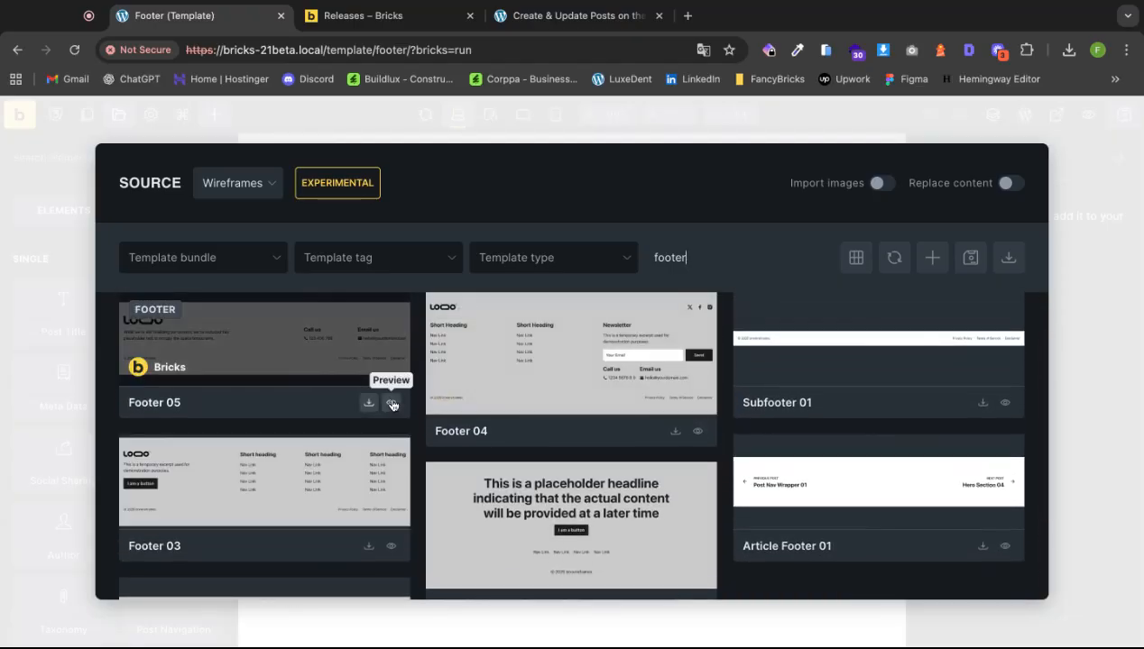
scroll(376, 426, up, 1)
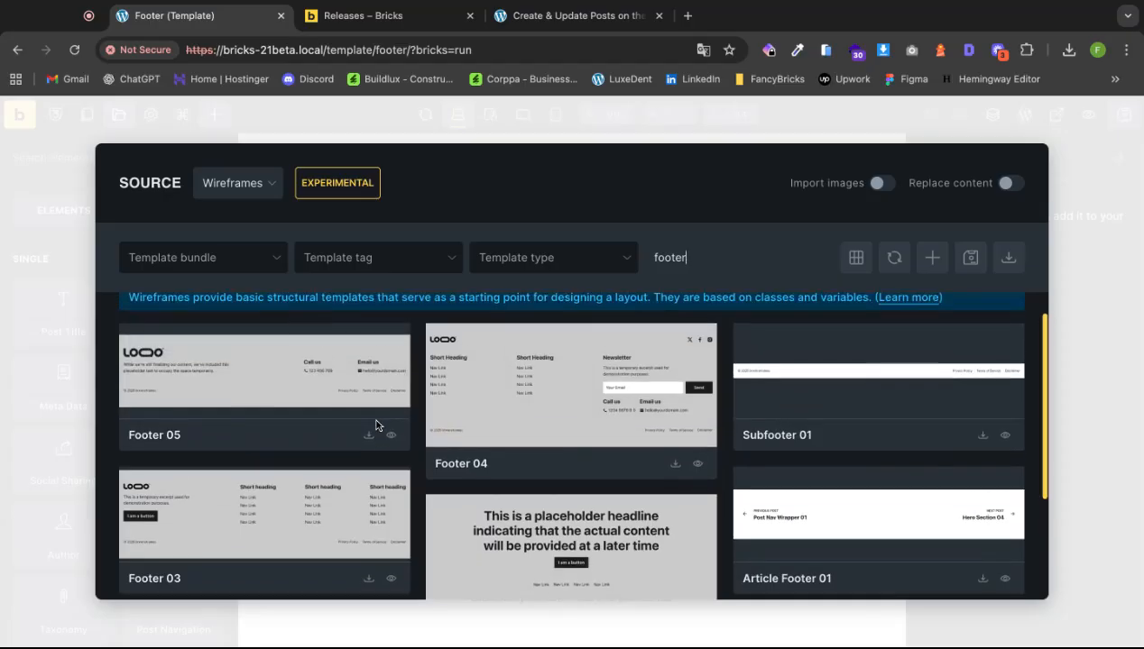
scroll(781, 428, down, 5)
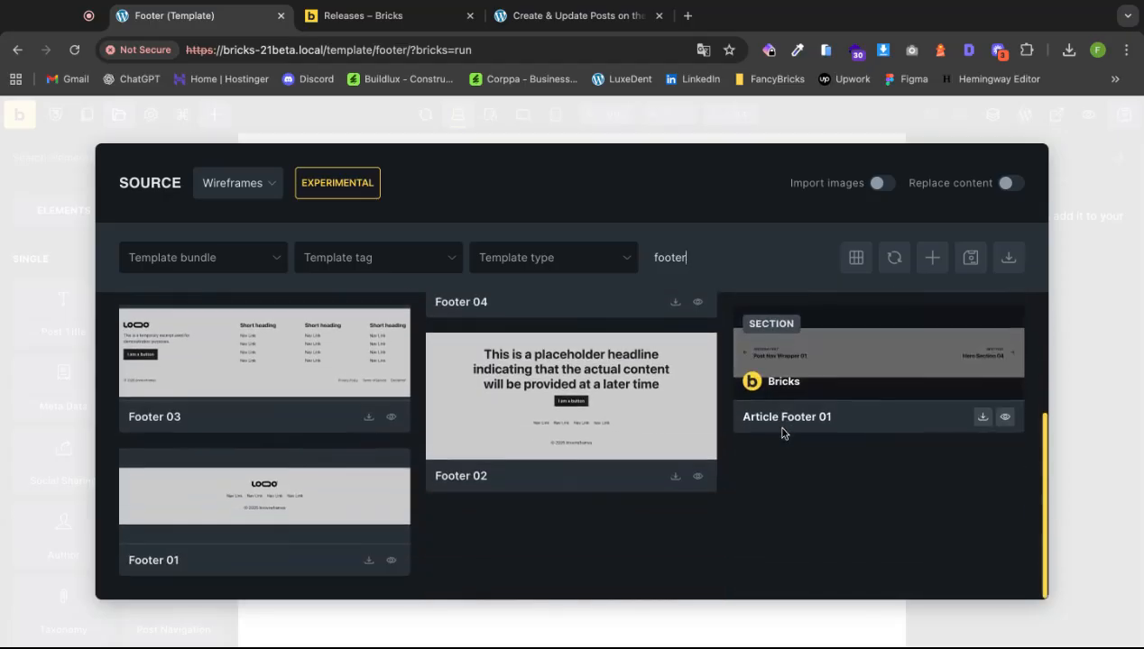
scroll(713, 460, up, 4)
scroll(508, 487, up, 1)
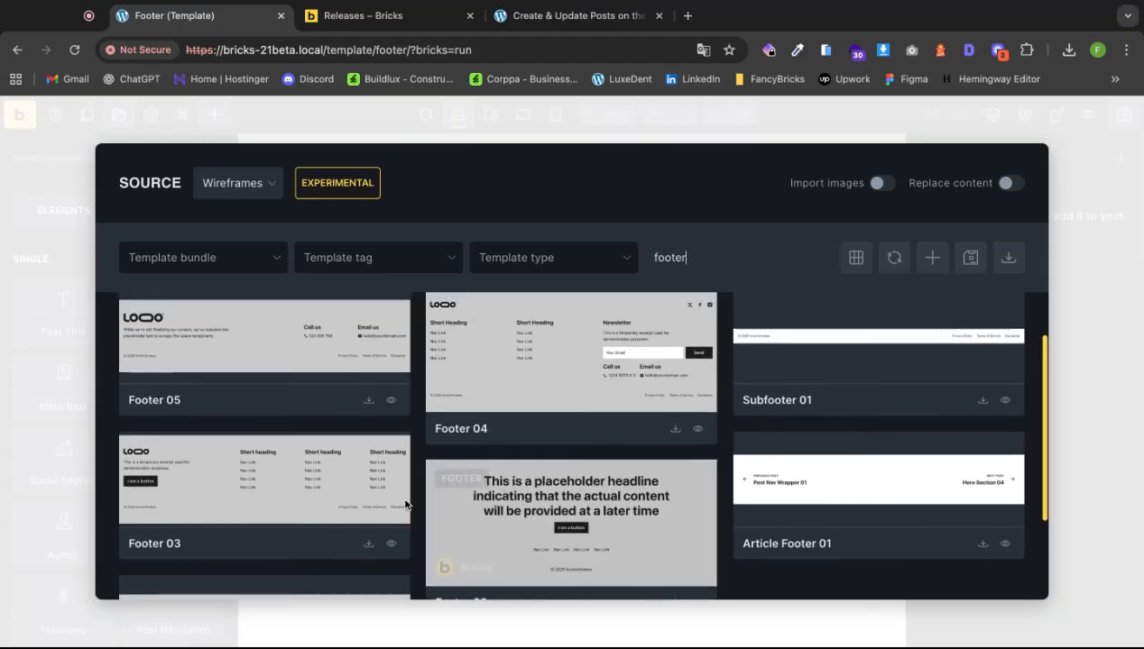
click(369, 544)
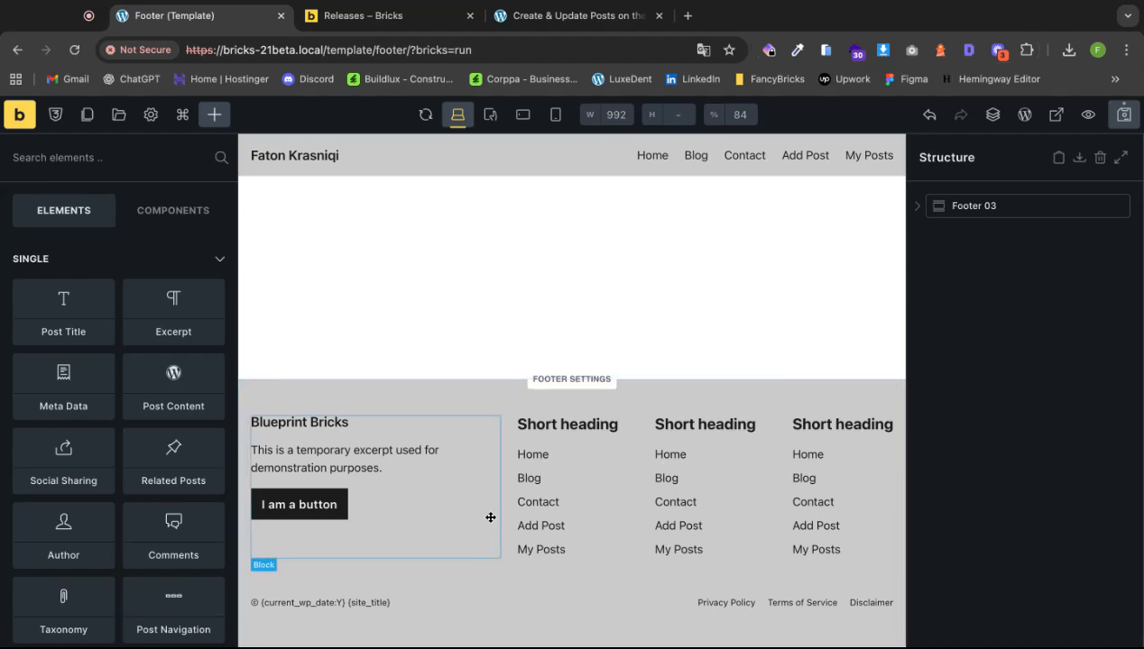
Save the footer template and expand the brxwireframes theme style's Entire website condition.
click(1124, 115)
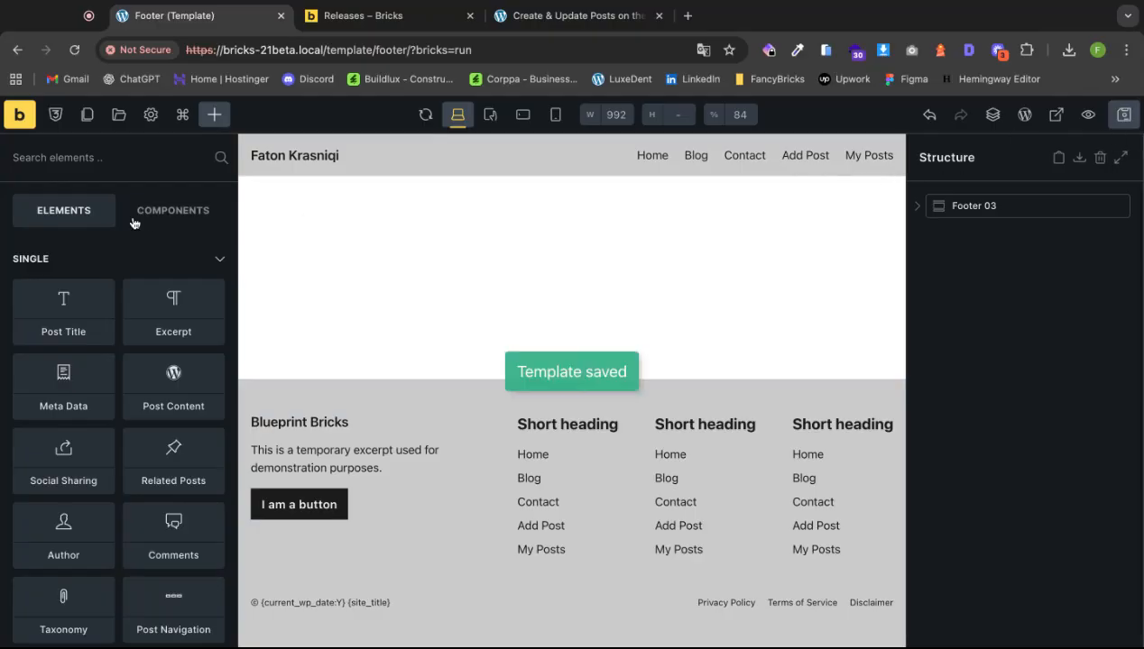
click(150, 116)
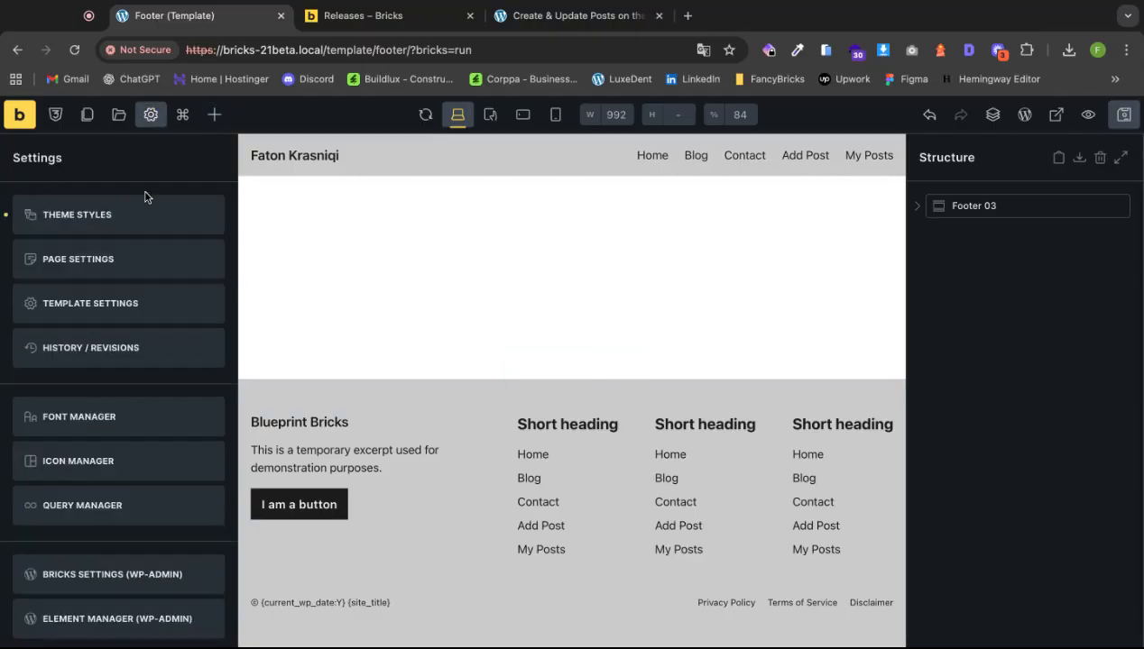
click(153, 220)
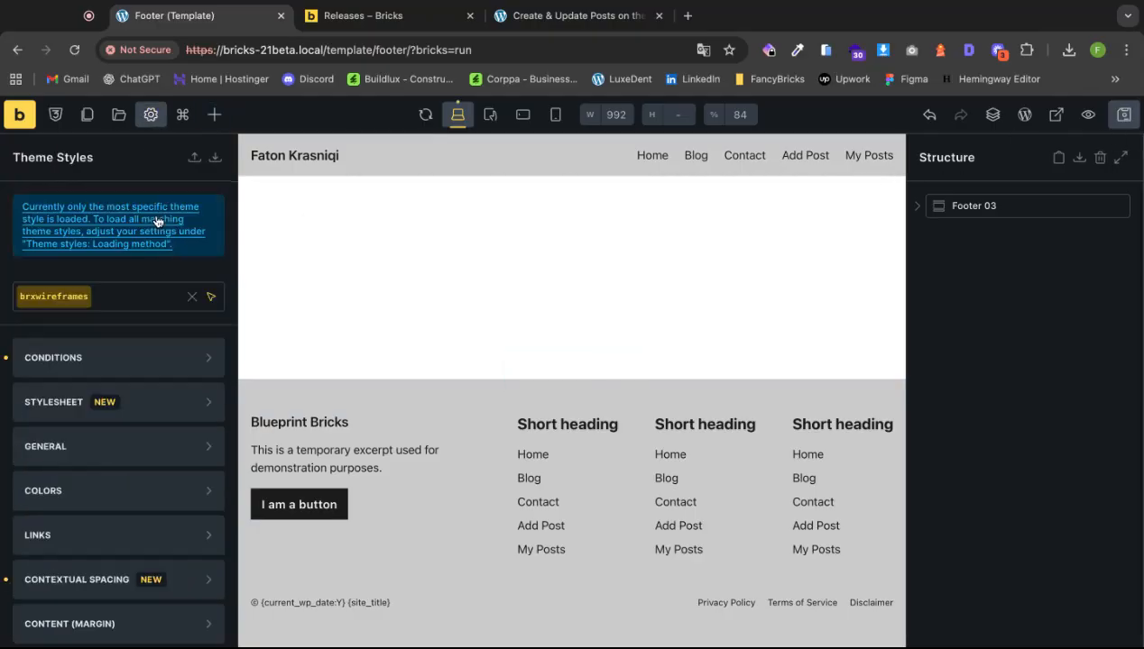
click(133, 371)
click(128, 409)
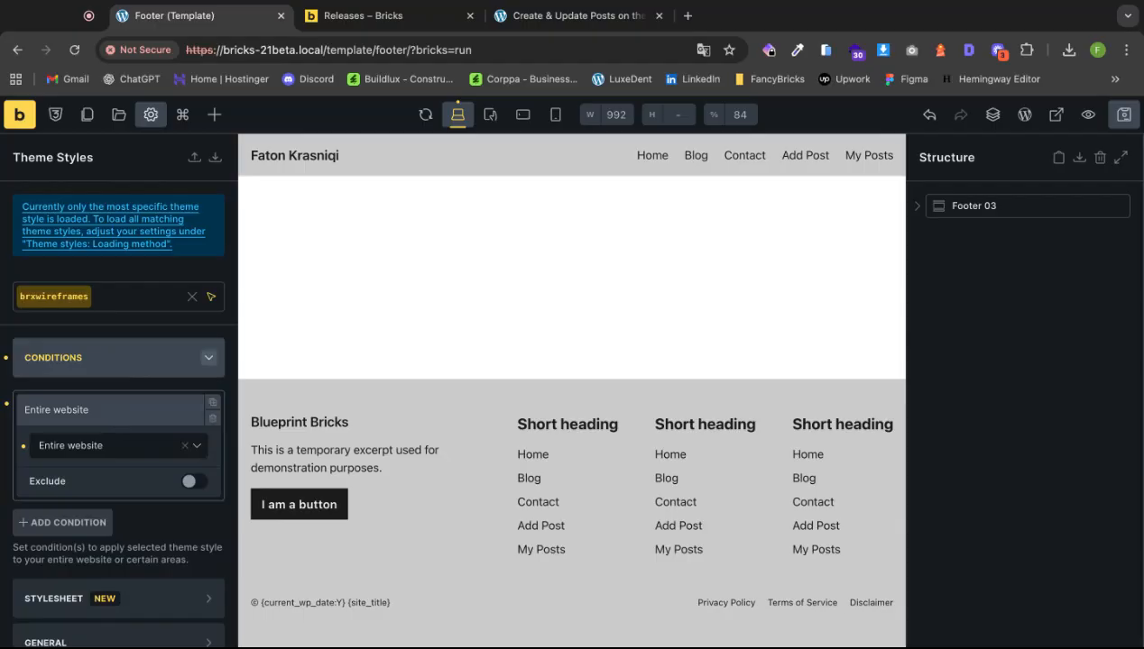
Confirm the condition stays Entire website, resave the footer, and view it live.
click(108, 446)
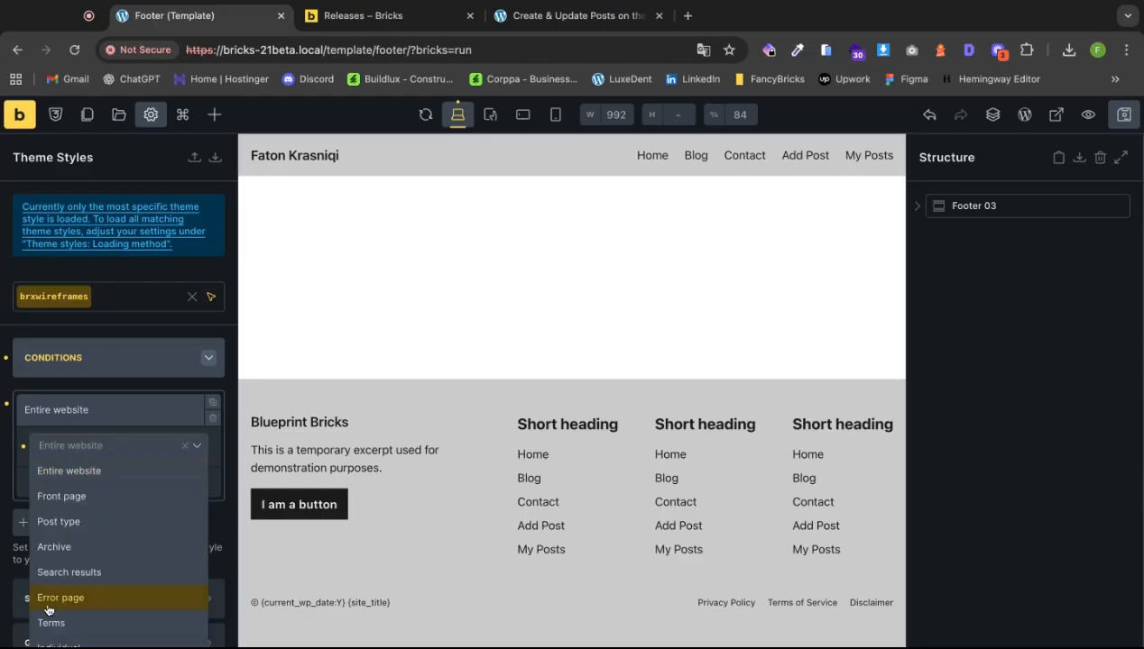
scroll(96, 603, down, 3)
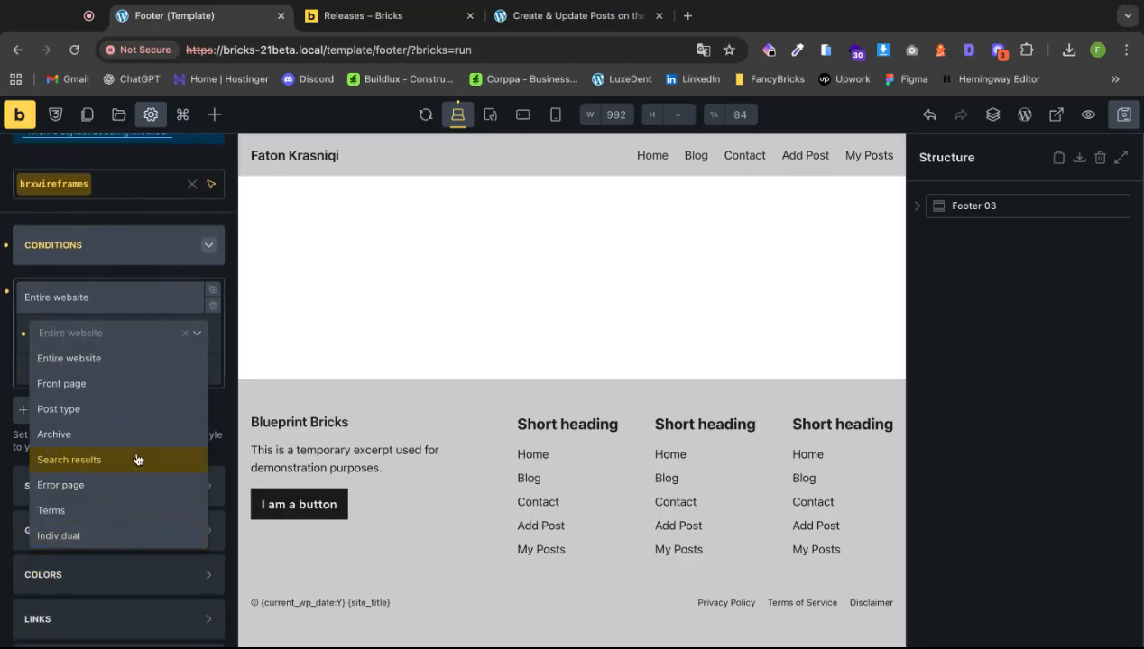
click(130, 297)
click(130, 298)
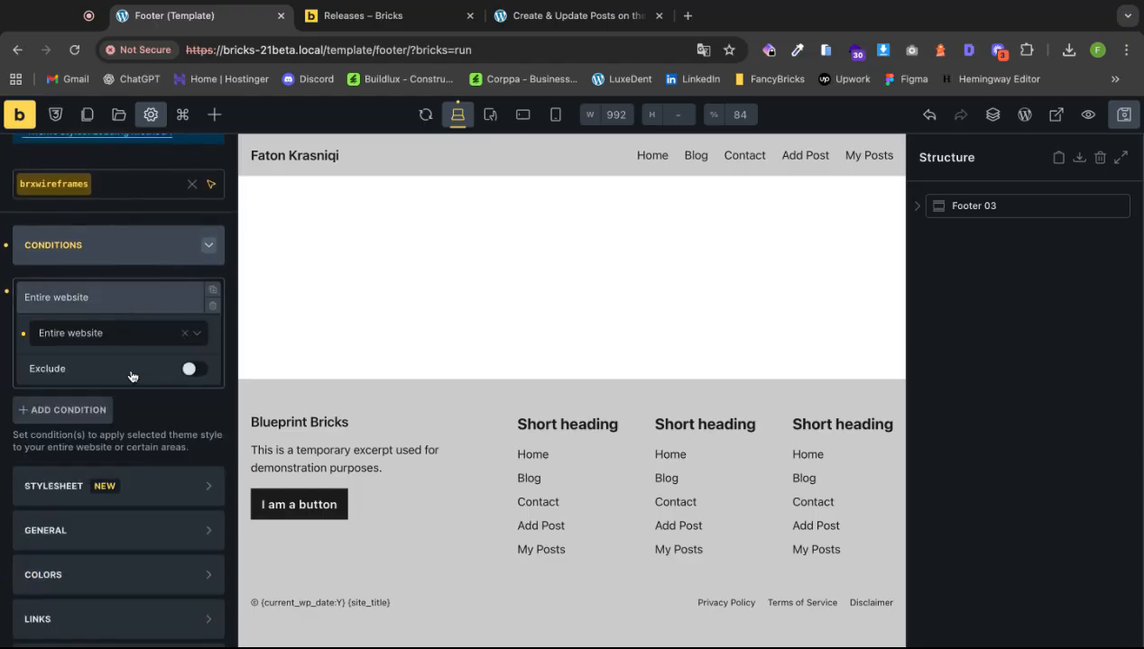
click(1123, 115)
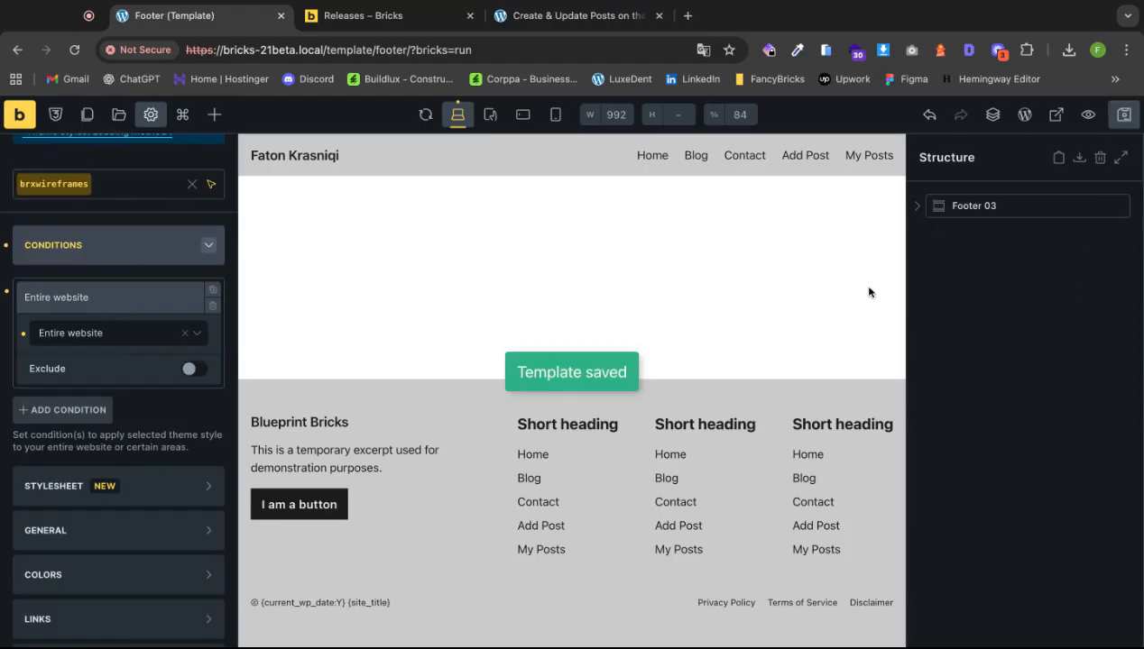
click(19, 114)
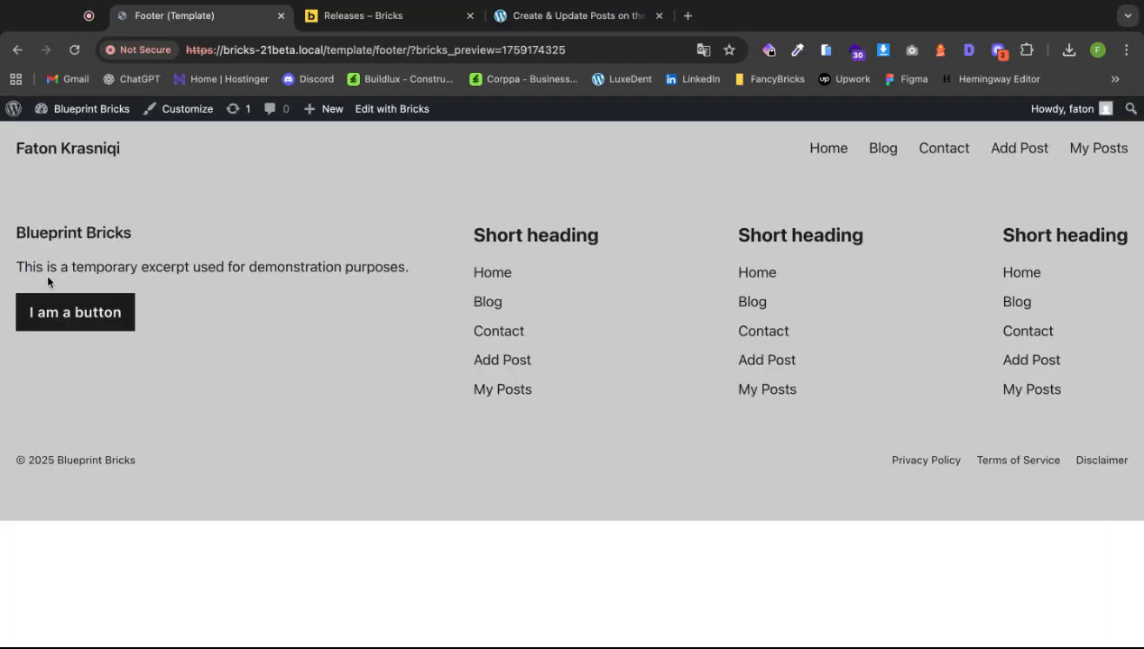
From the WordPress admin All Pages list, open the Home page in Bricks.
click(13, 108)
mouse_move(26, 263)
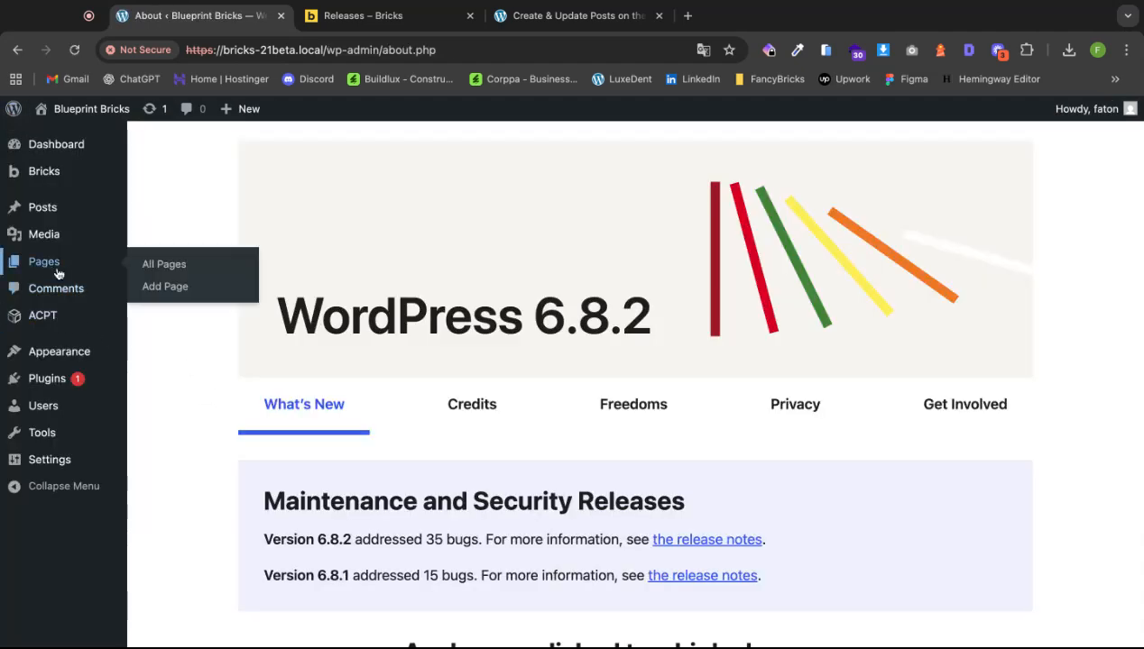
click(153, 267)
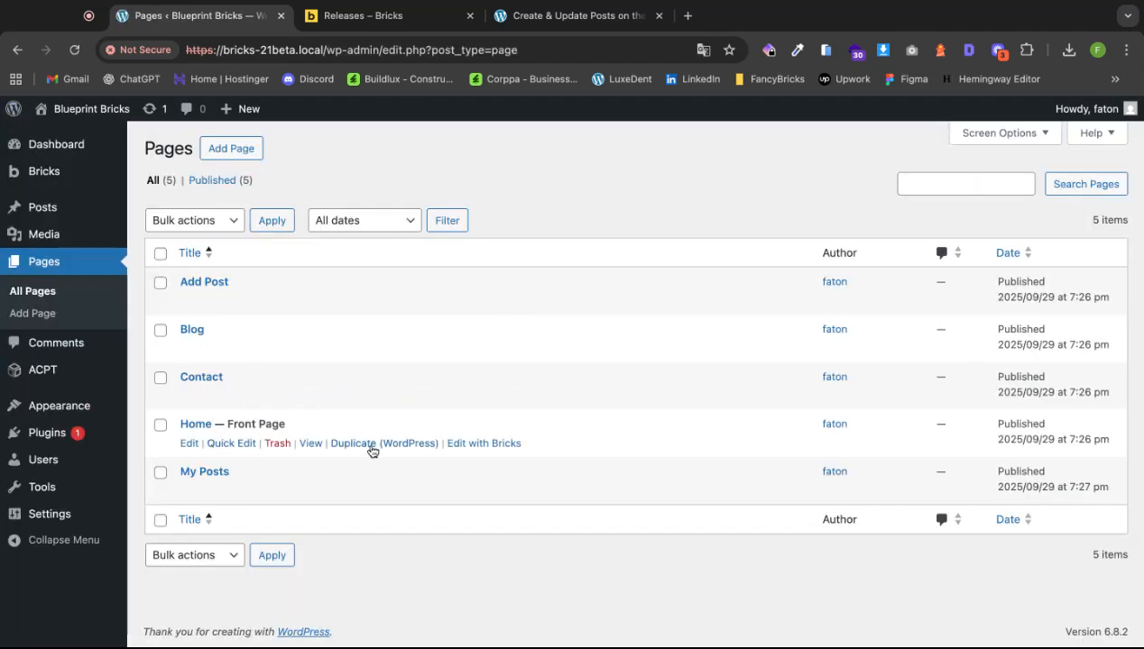
click(487, 445)
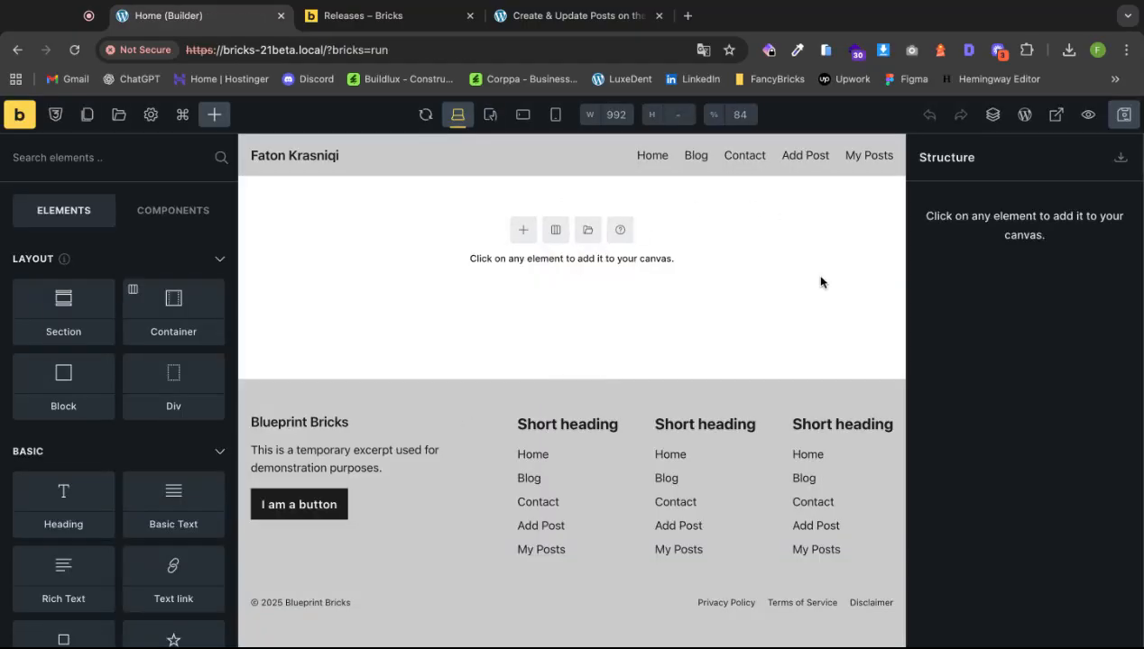
Search the templates for 'hero' and insert the Hero Section 02 wireframe.
click(588, 231)
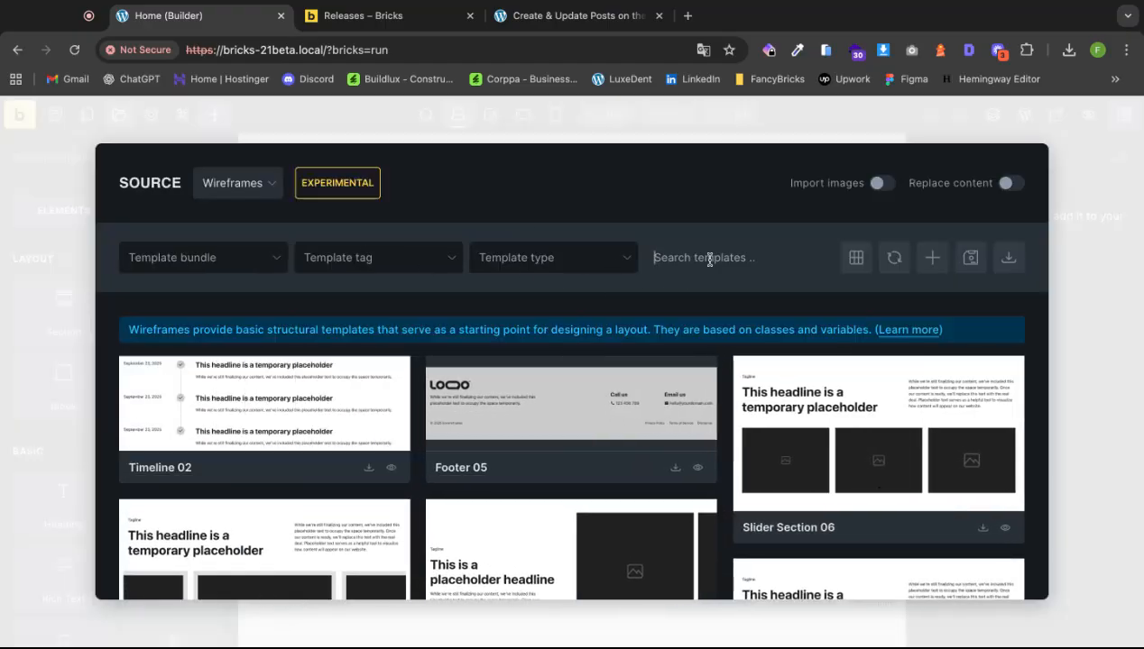
text(hero)
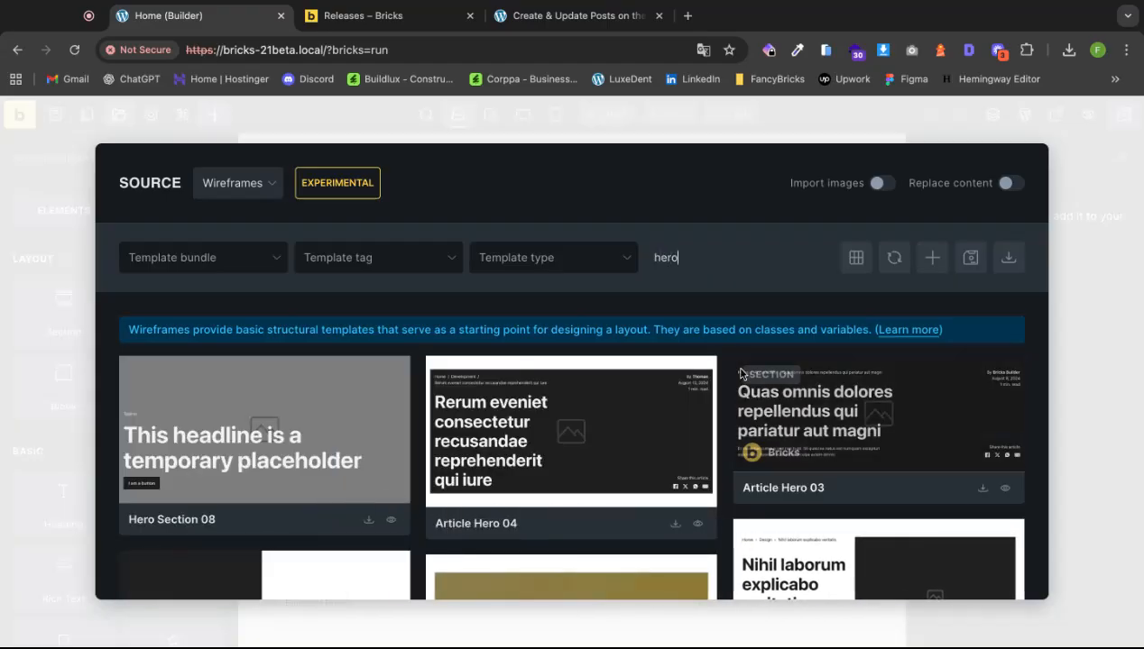
scroll(732, 402, down, 5)
scroll(732, 402, down, 3)
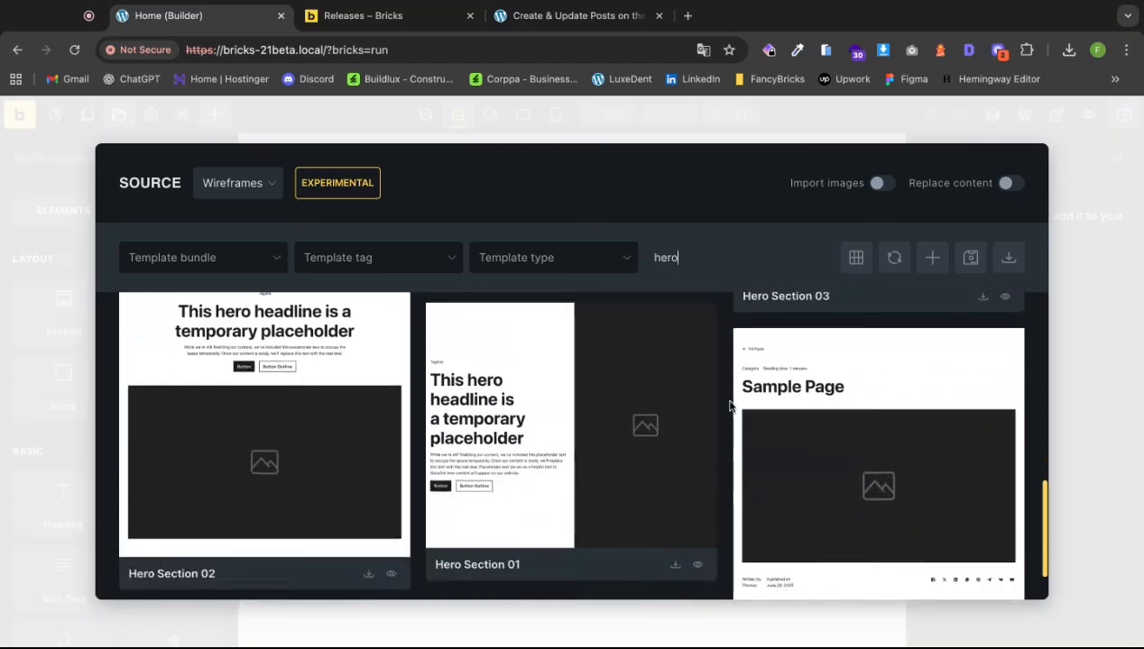
click(370, 569)
scroll(586, 458, down, 3)
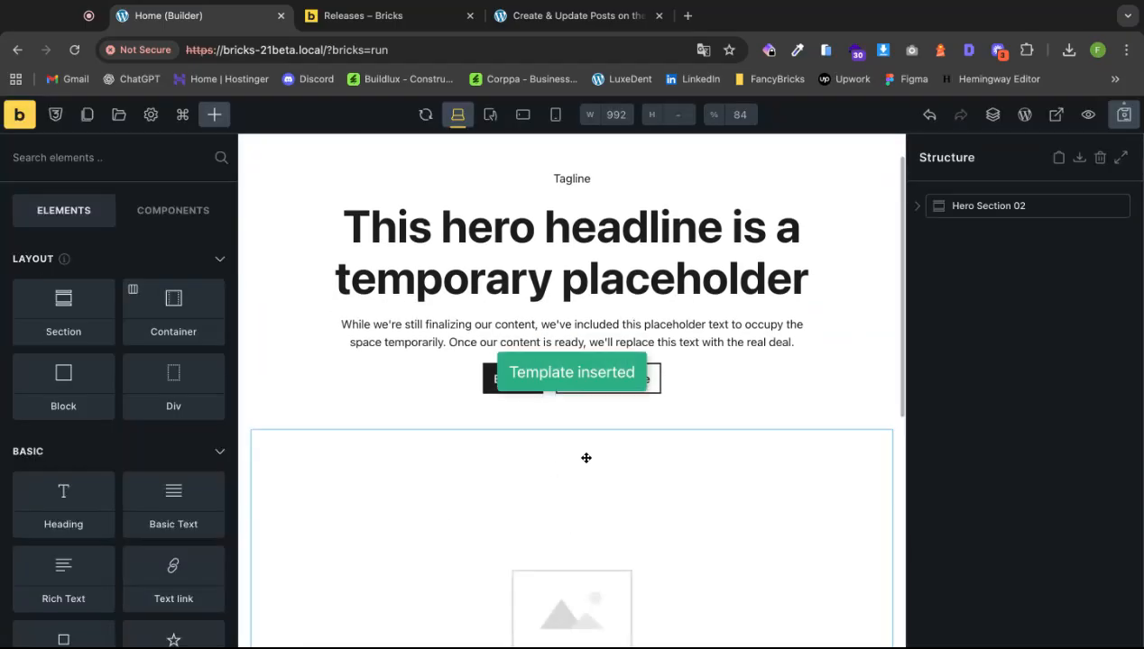
Replace the hero's placeholder image with the dental close-up showing a mouth mirror.
click(460, 457)
click(166, 381)
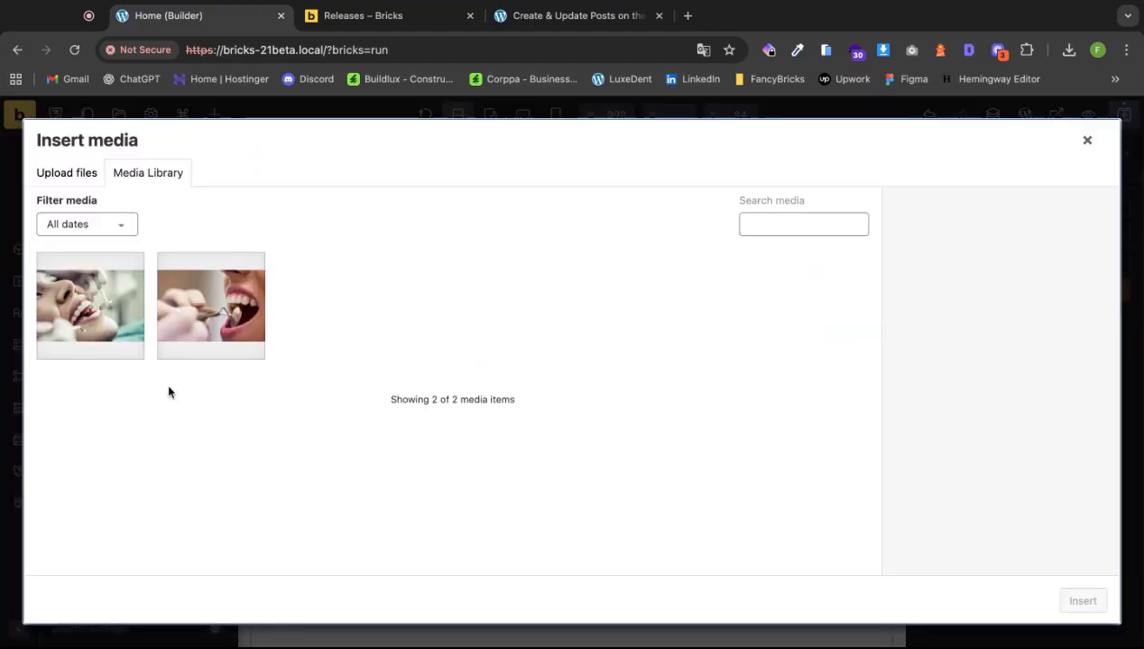
click(214, 327)
click(1083, 601)
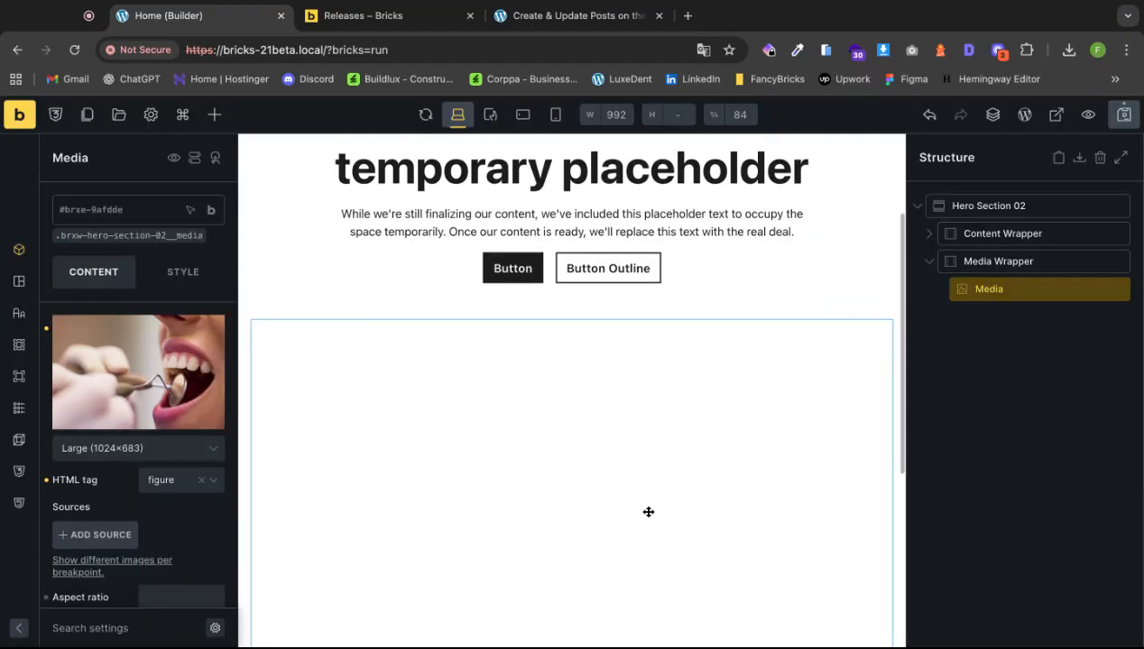
scroll(647, 512, down, 5)
click(1030, 498)
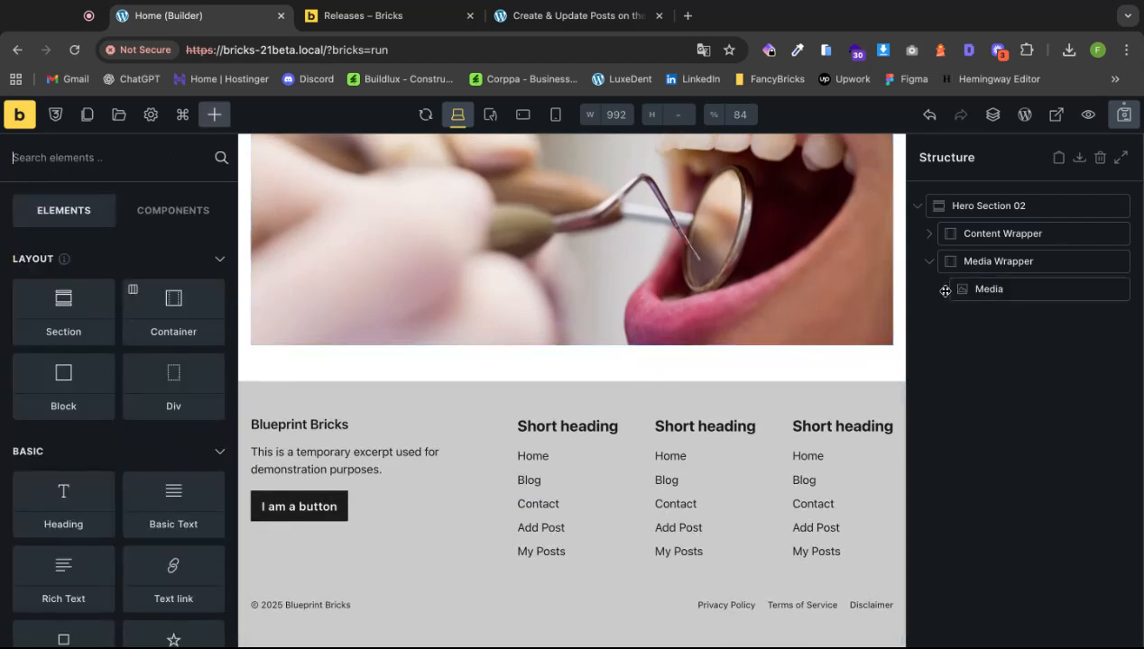
click(923, 209)
click(988, 288)
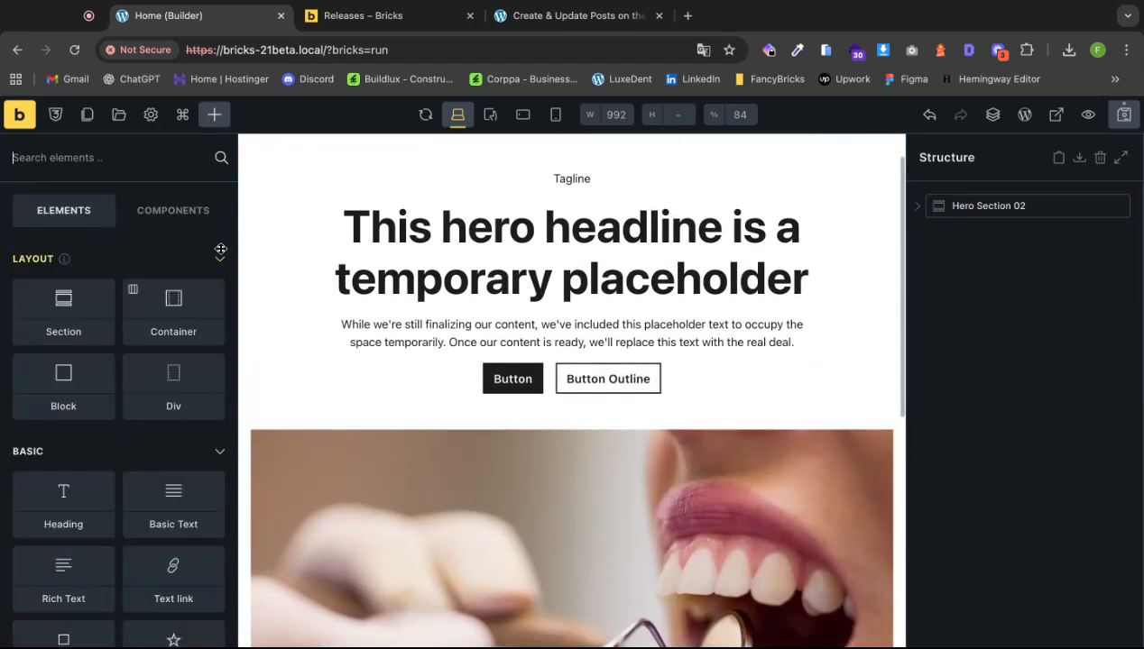
Search the templates for 'feat' and insert Feature Section 04 below the hero.
click(120, 115)
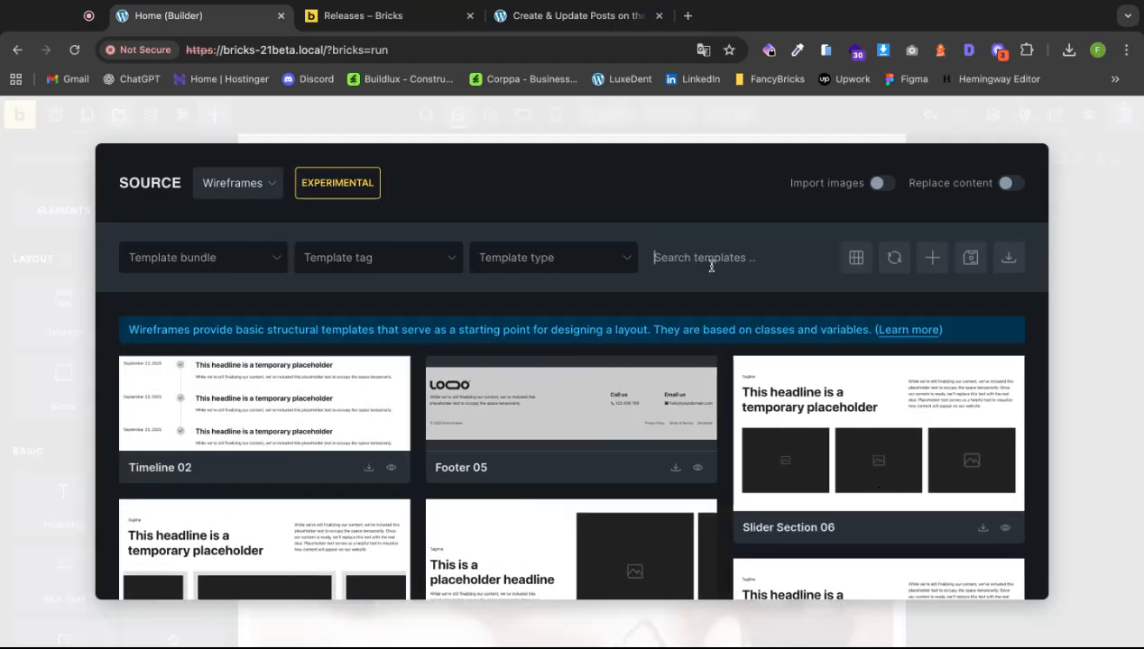
text(feat)
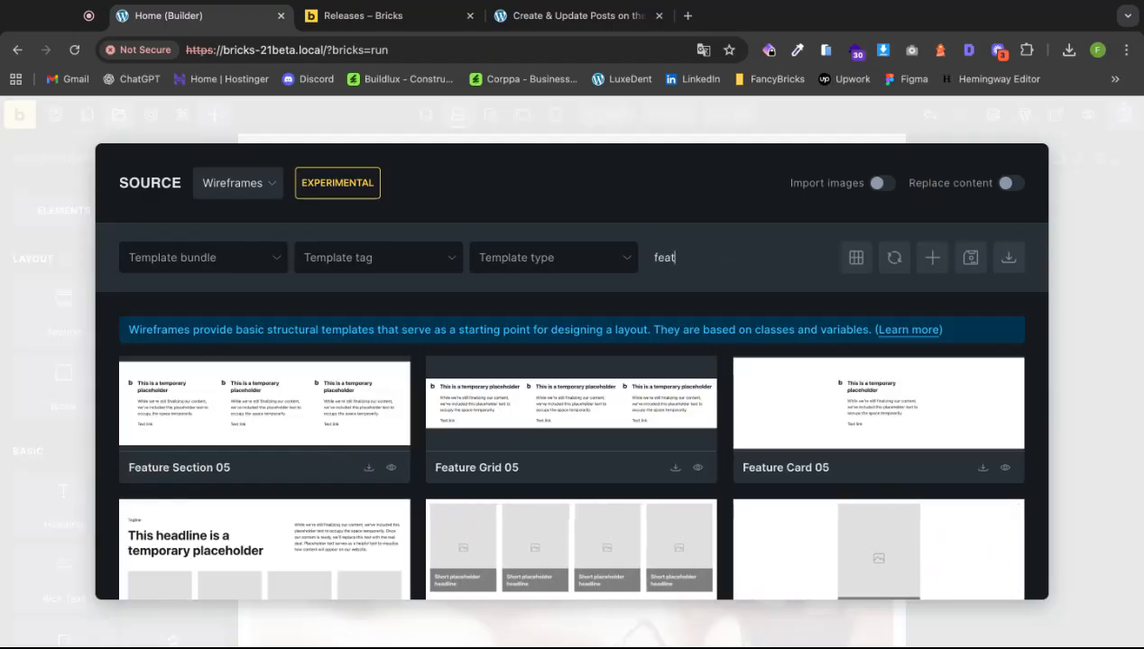
scroll(643, 408, down, 5)
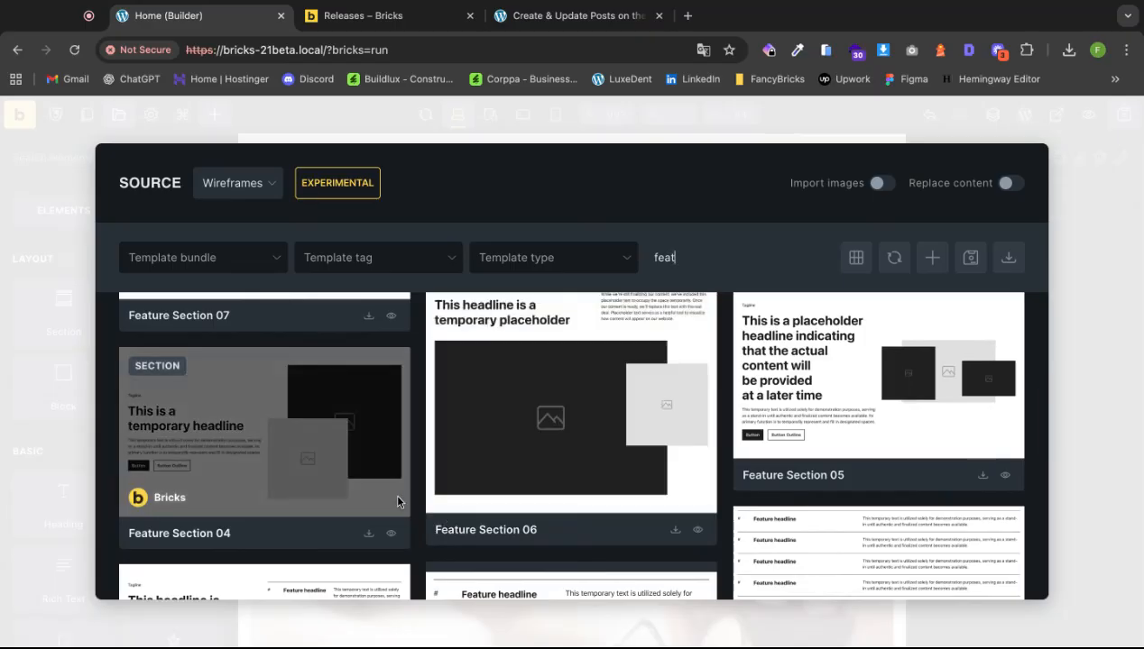
scroll(388, 406, down, 1)
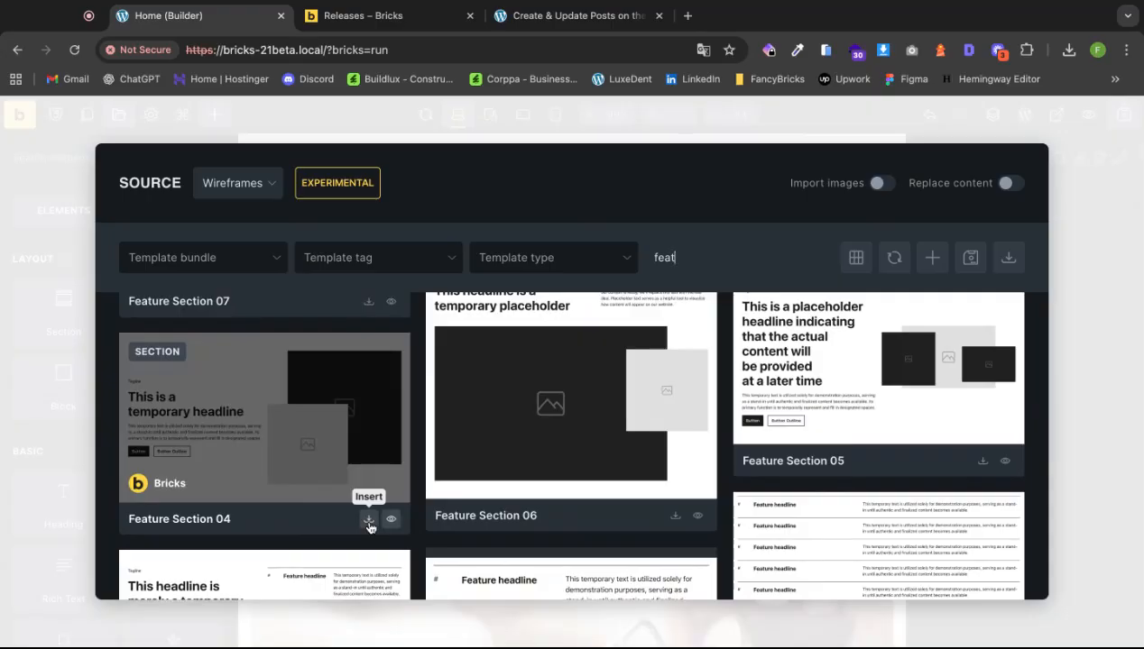
click(368, 521)
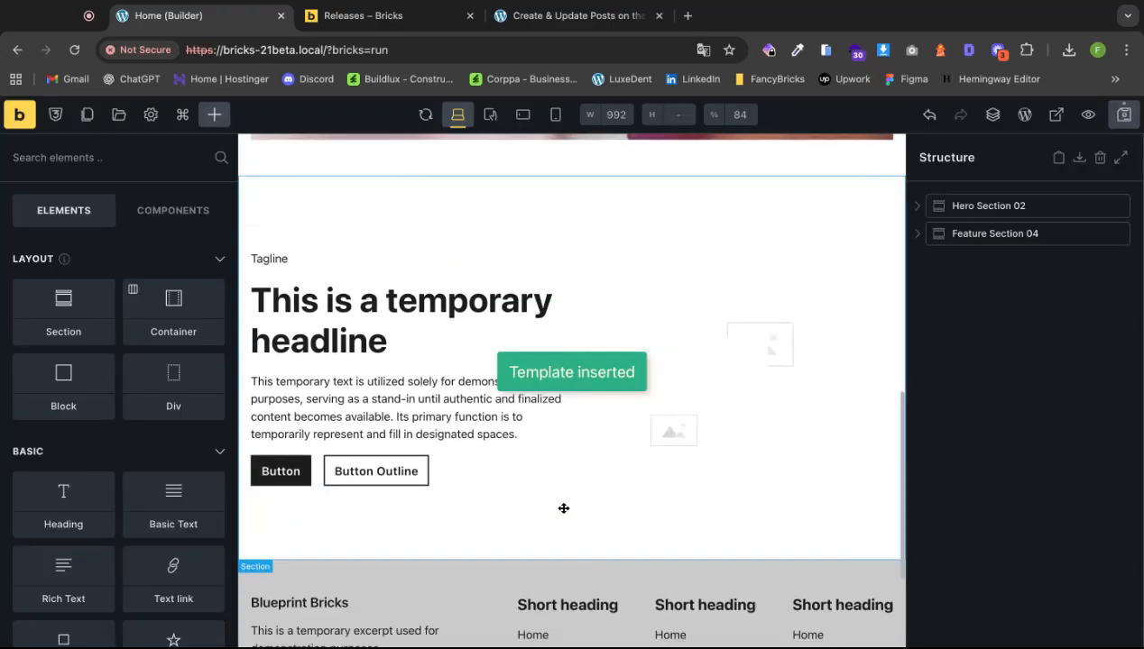
Fill the large and small feature images with the patient-in-chair and dentist-examining photos.
click(833, 276)
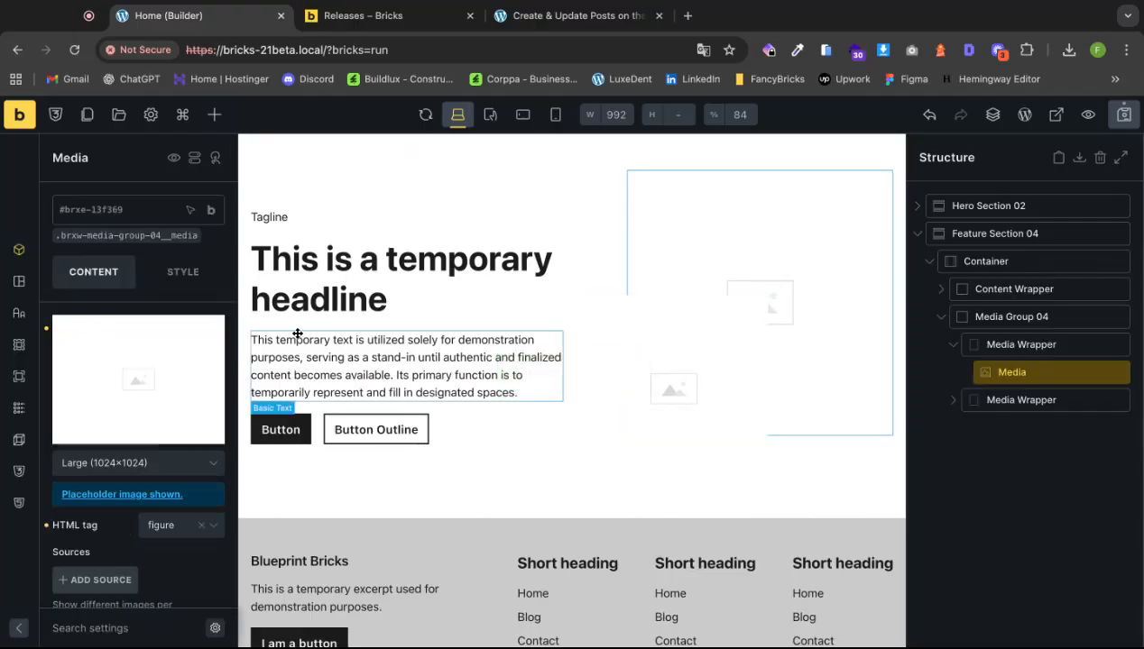
click(161, 388)
click(123, 322)
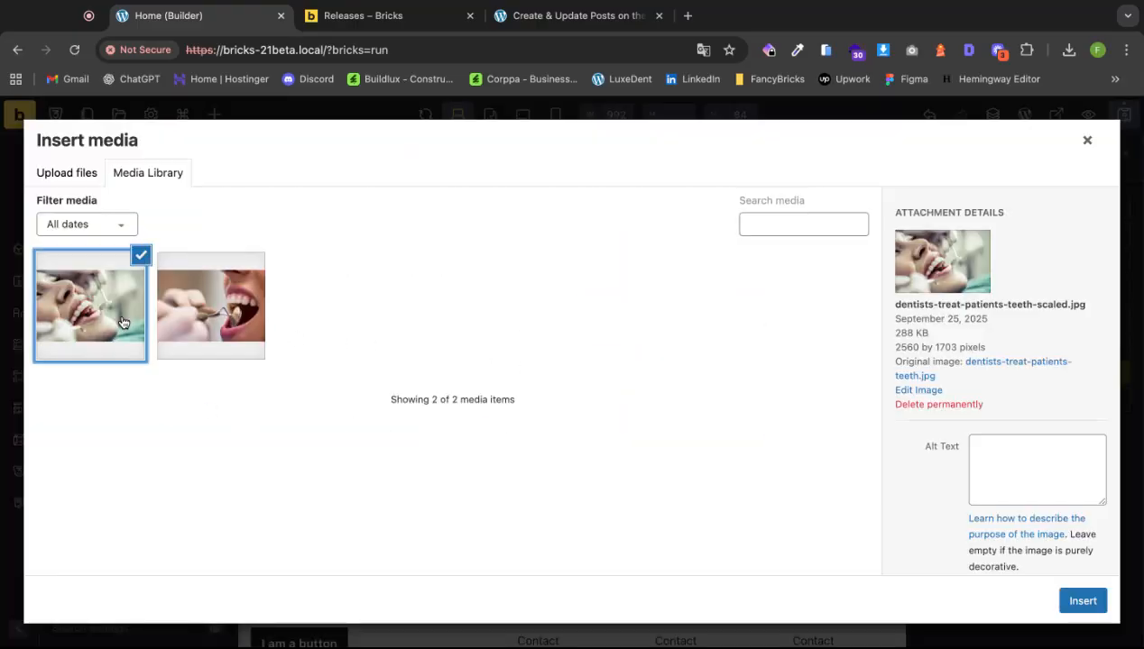
click(1081, 602)
click(656, 455)
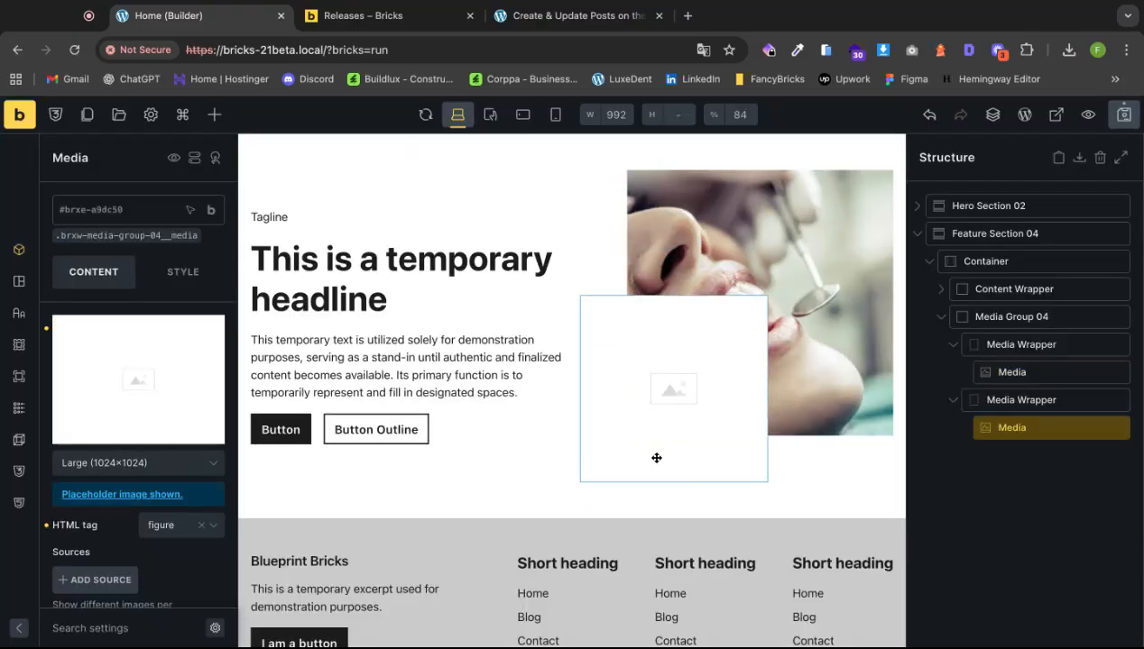
click(147, 399)
click(211, 307)
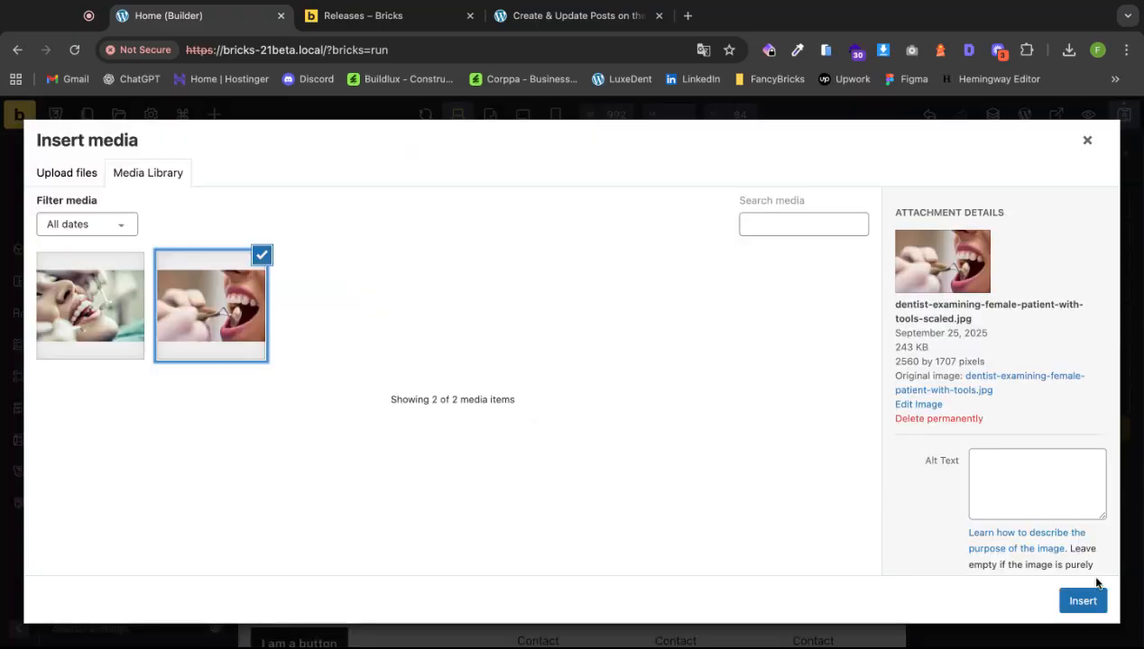
click(1082, 602)
scroll(767, 544, up, 1)
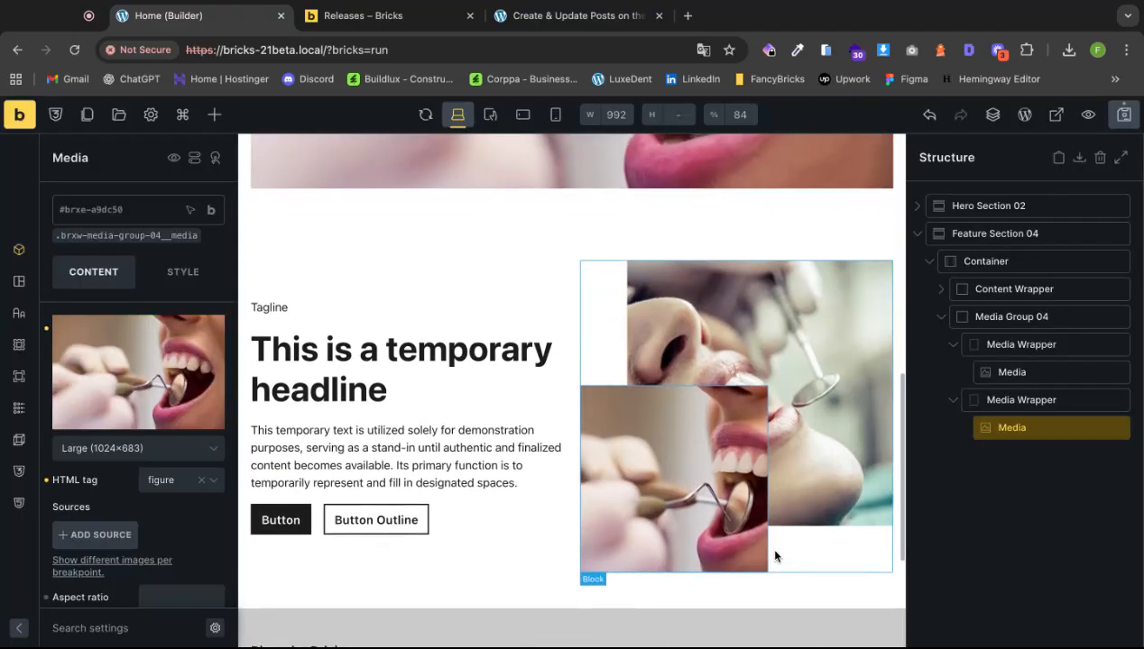
click(924, 234)
click(967, 345)
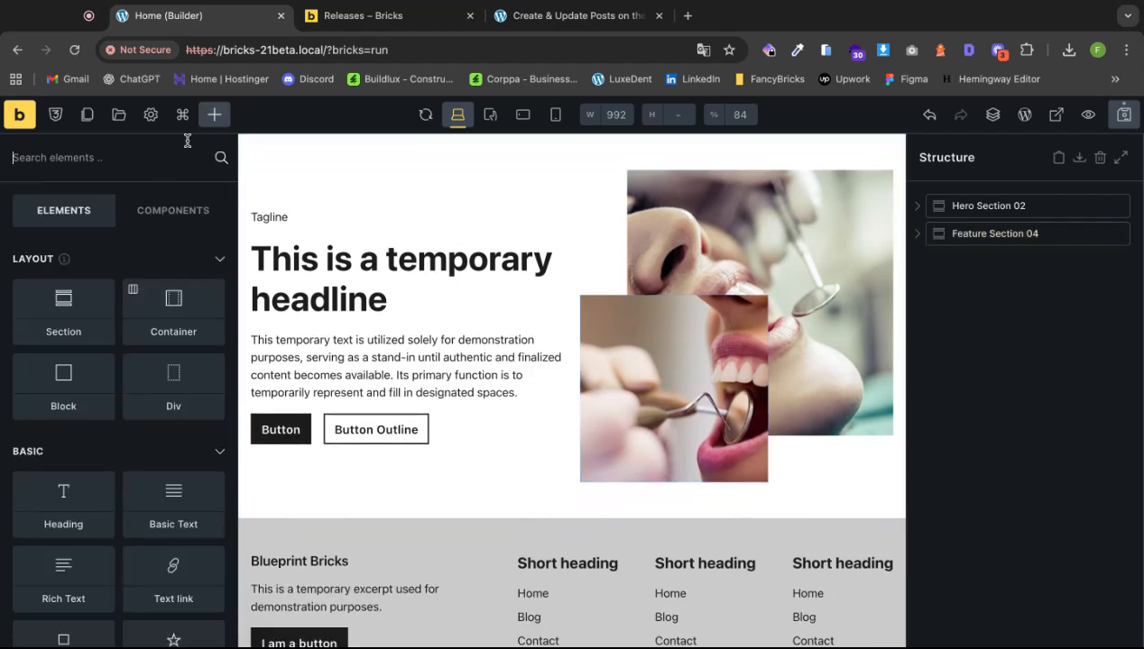
Filter the templates to the Slider bundle and insert Slider Section 04.
click(118, 114)
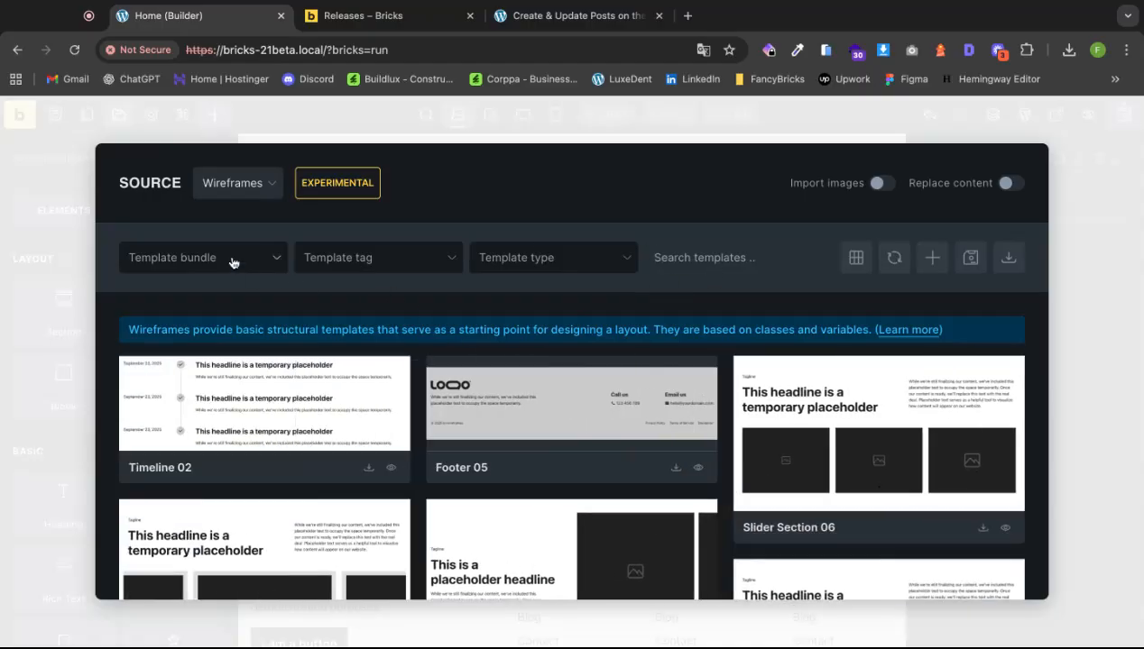
click(232, 261)
scroll(209, 421, down, 3)
scroll(208, 422, down, 5)
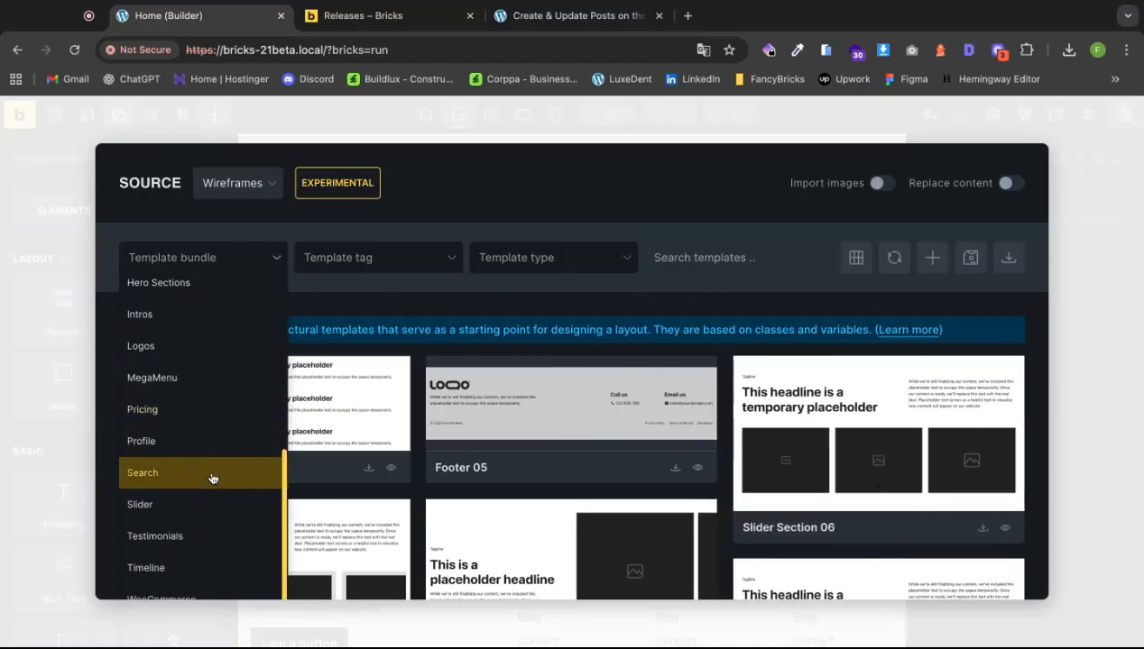
click(200, 503)
scroll(550, 462, down, 1)
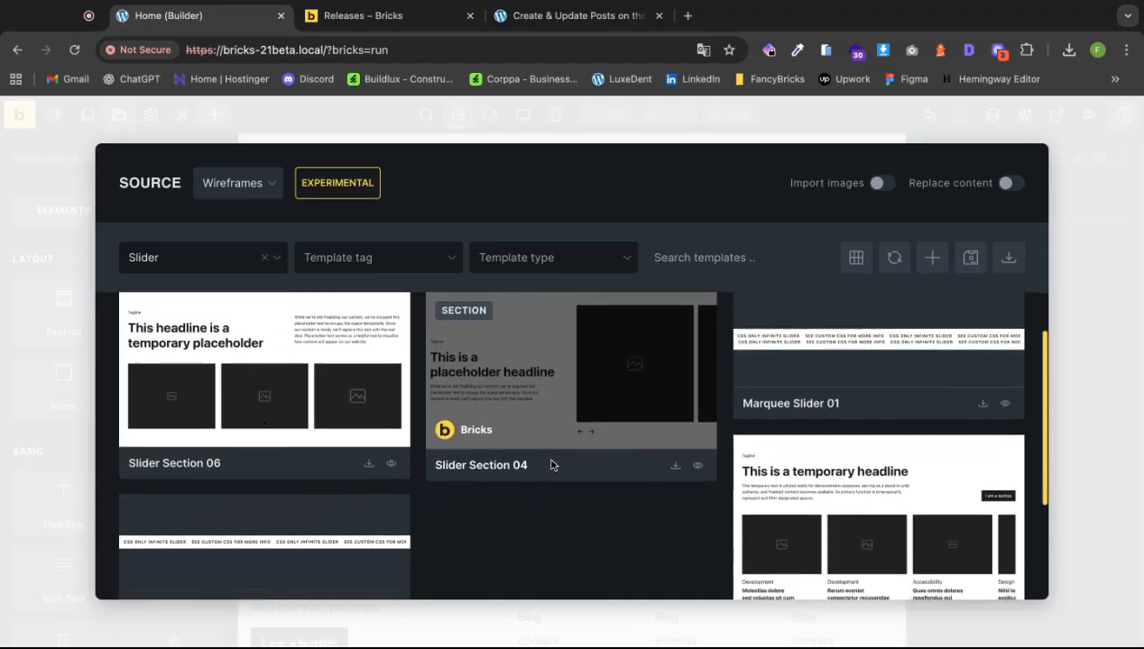
click(676, 465)
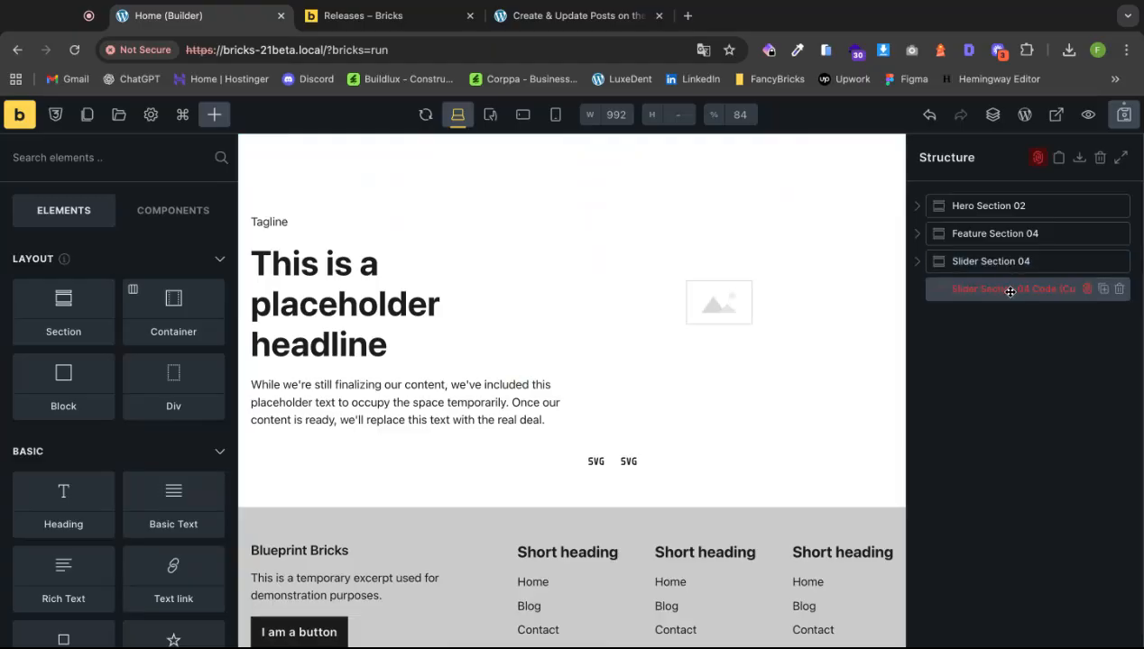
Sign the code in the slider's Code element so it can run.
click(1010, 290)
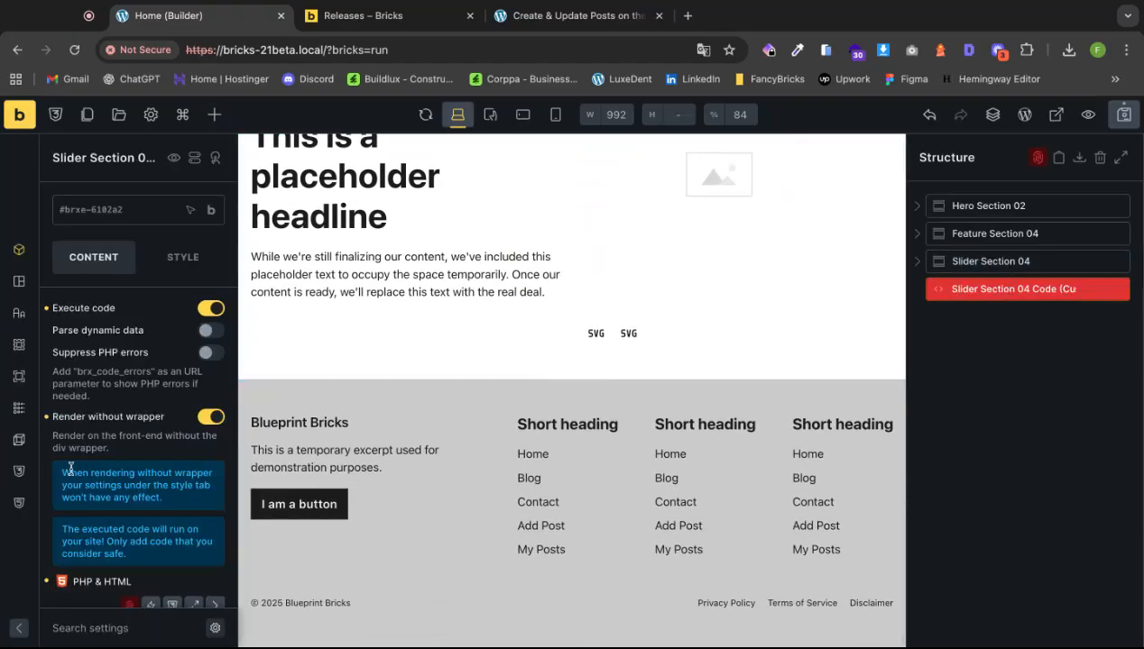
scroll(151, 452, down, 4)
scroll(152, 460, down, 1)
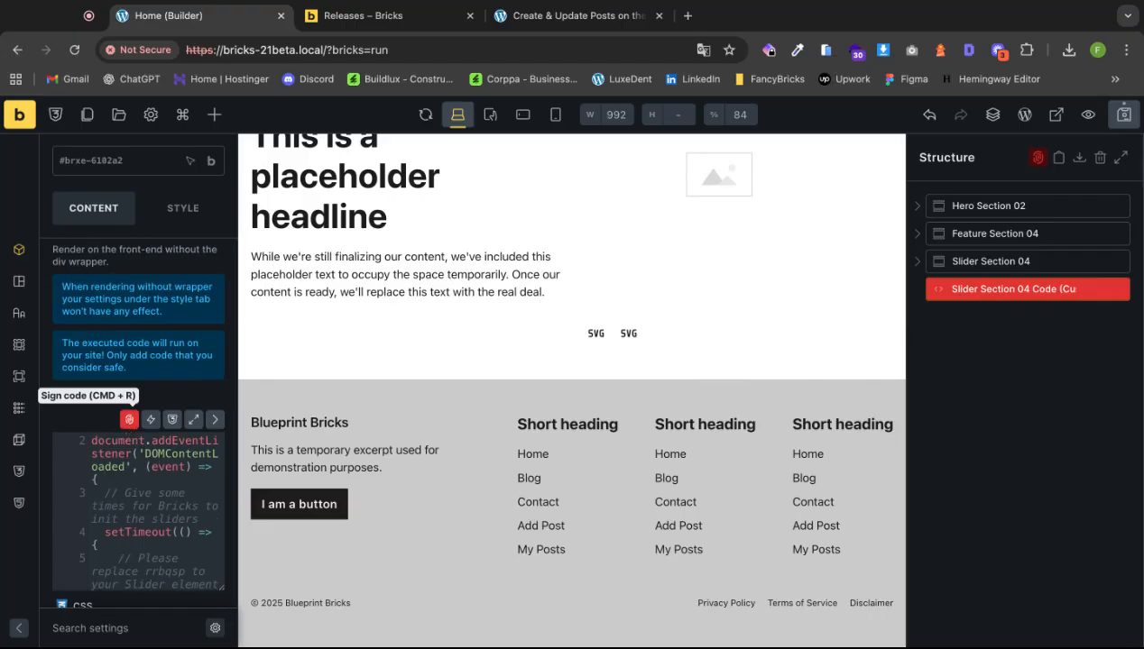
click(129, 420)
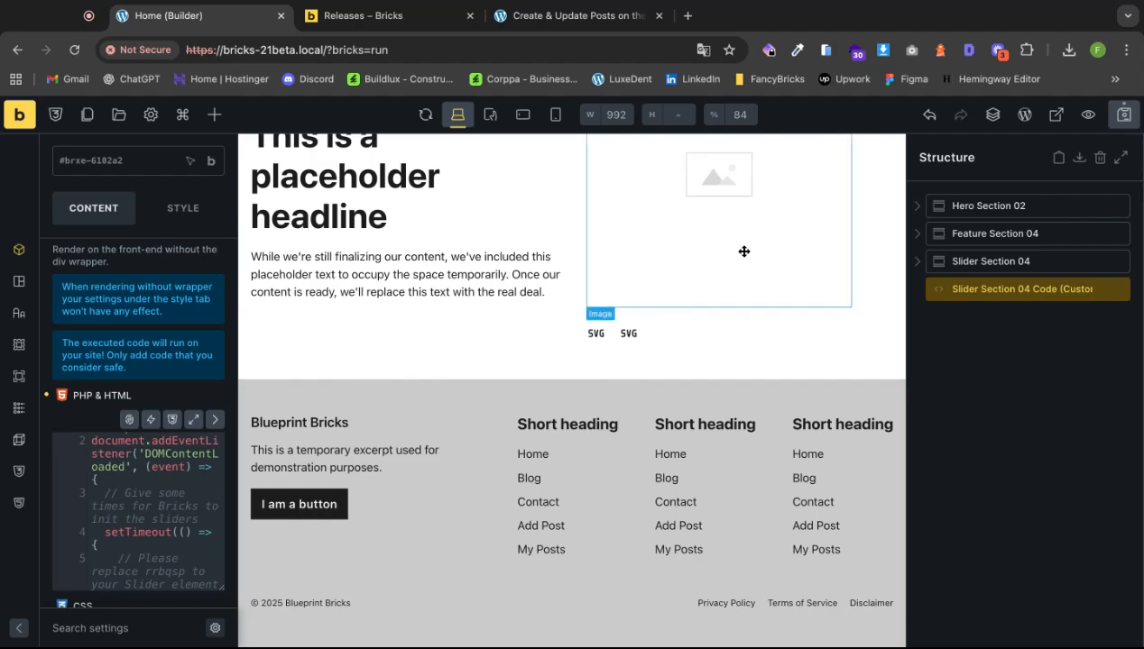
Give the first two slides the dentists-treating-a-patient and dentist-examining photos.
click(743, 251)
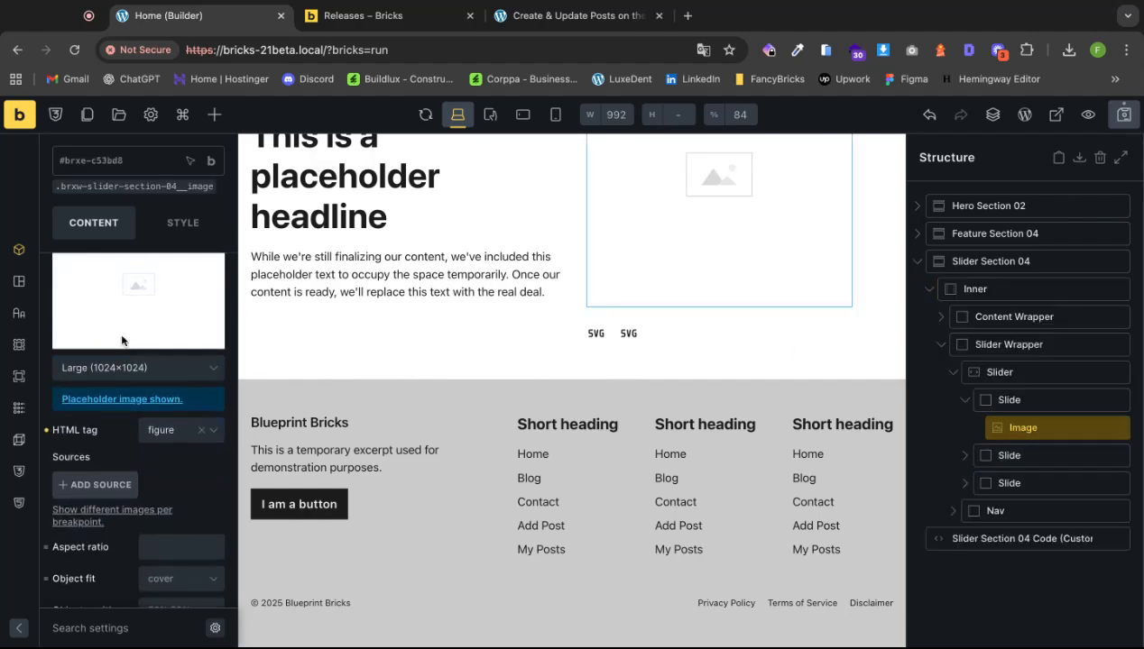
click(135, 372)
click(105, 318)
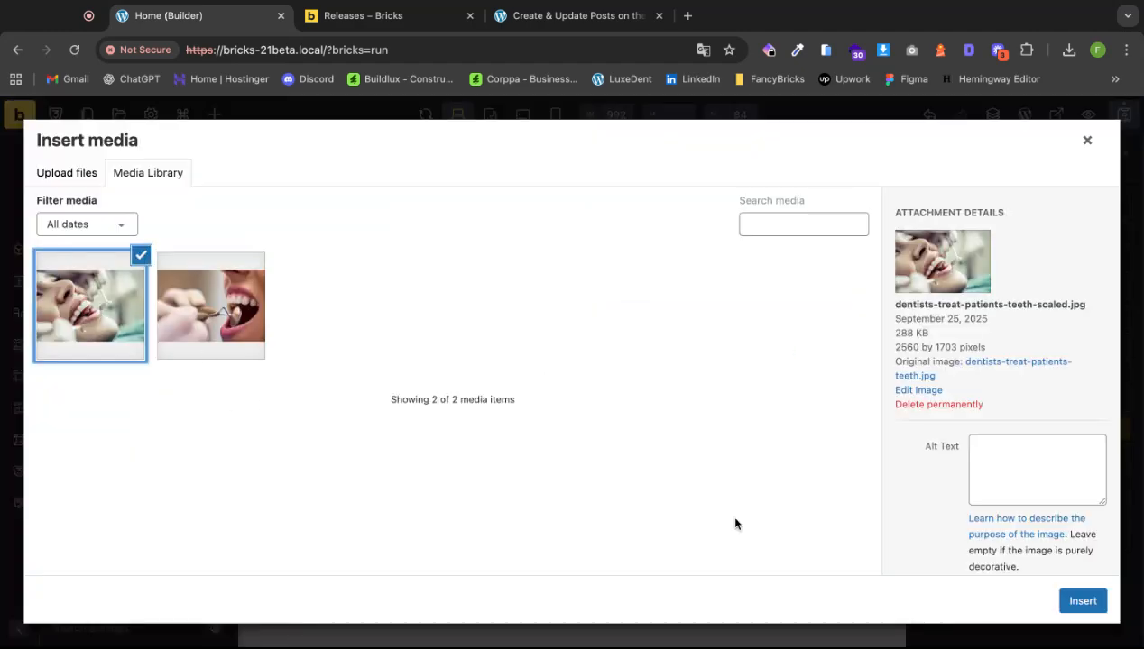
click(1082, 600)
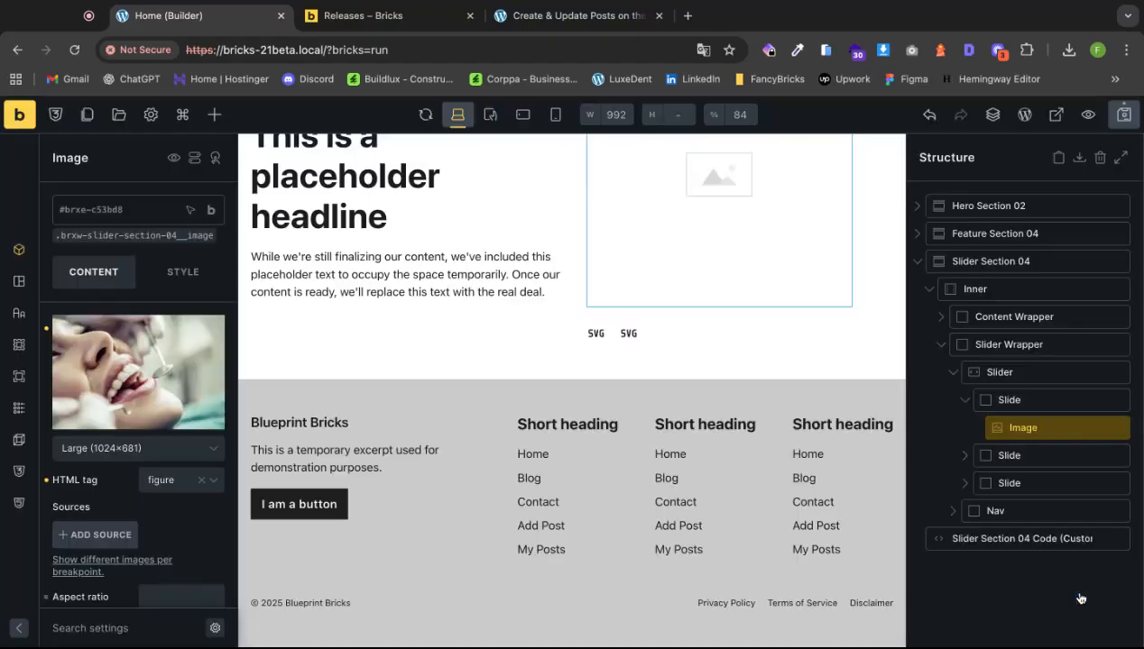
click(964, 458)
click(1021, 478)
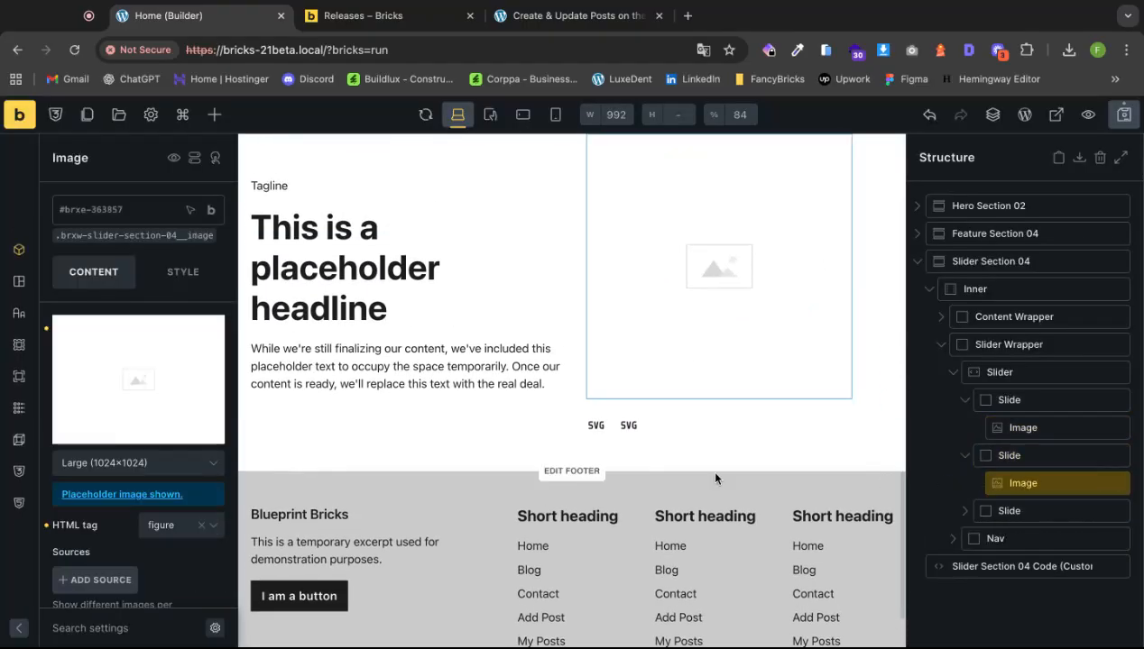
click(171, 404)
click(169, 321)
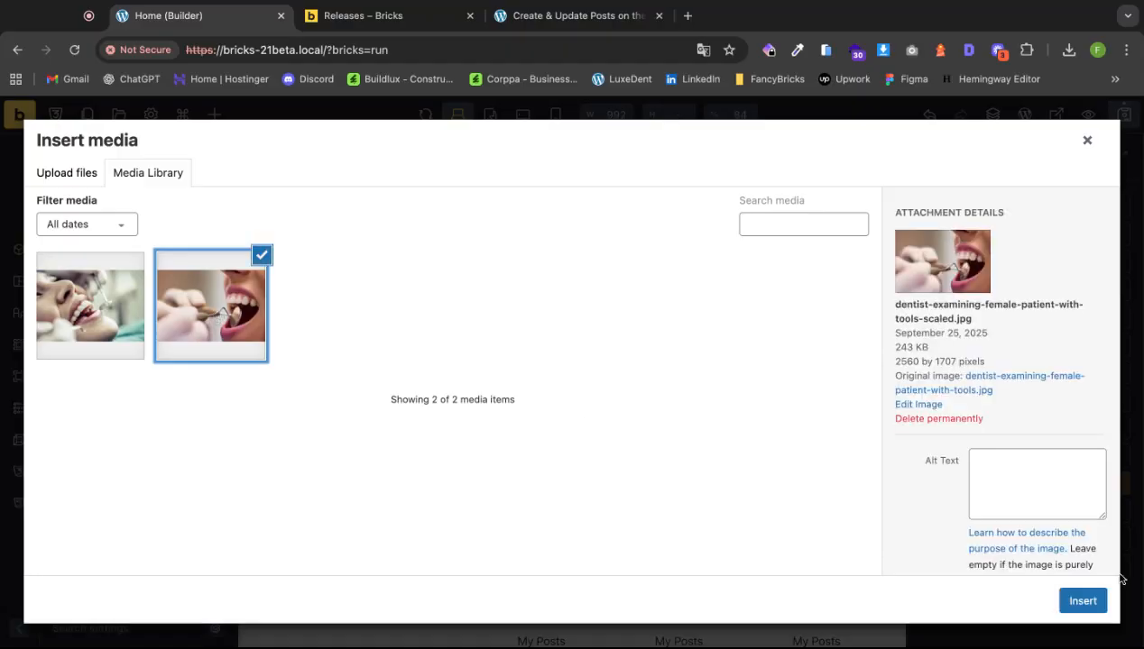
click(1081, 601)
Give the third slide the dentists-treating-a-patient photo and select the previous arrow icon.
click(1014, 511)
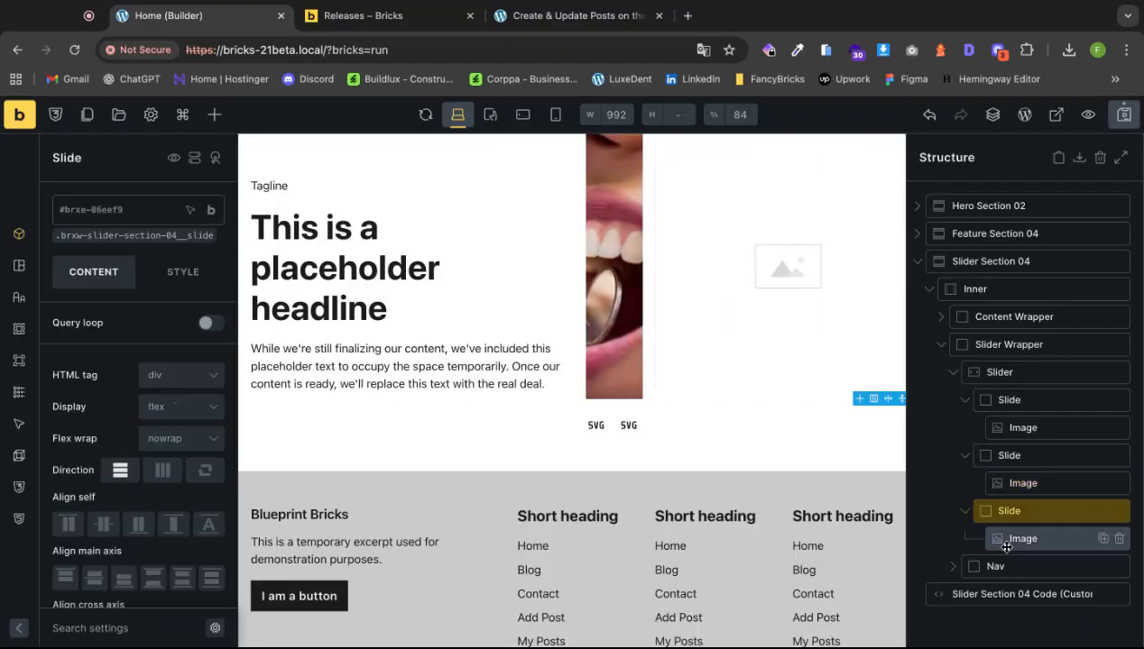
click(1019, 538)
click(205, 413)
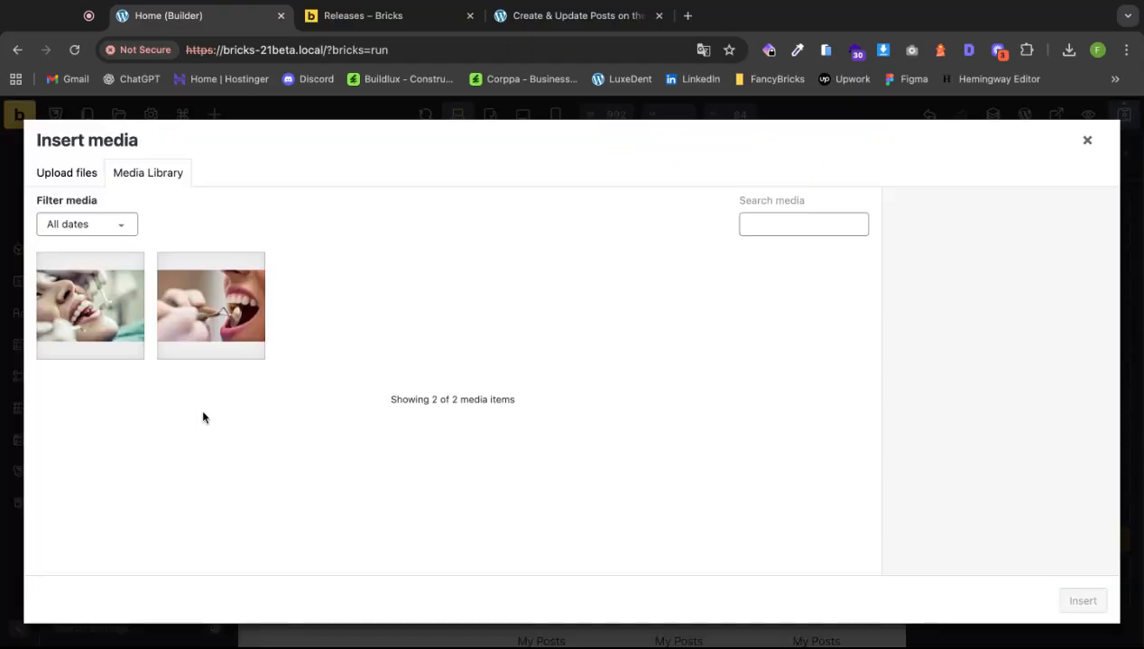
click(115, 331)
click(1081, 601)
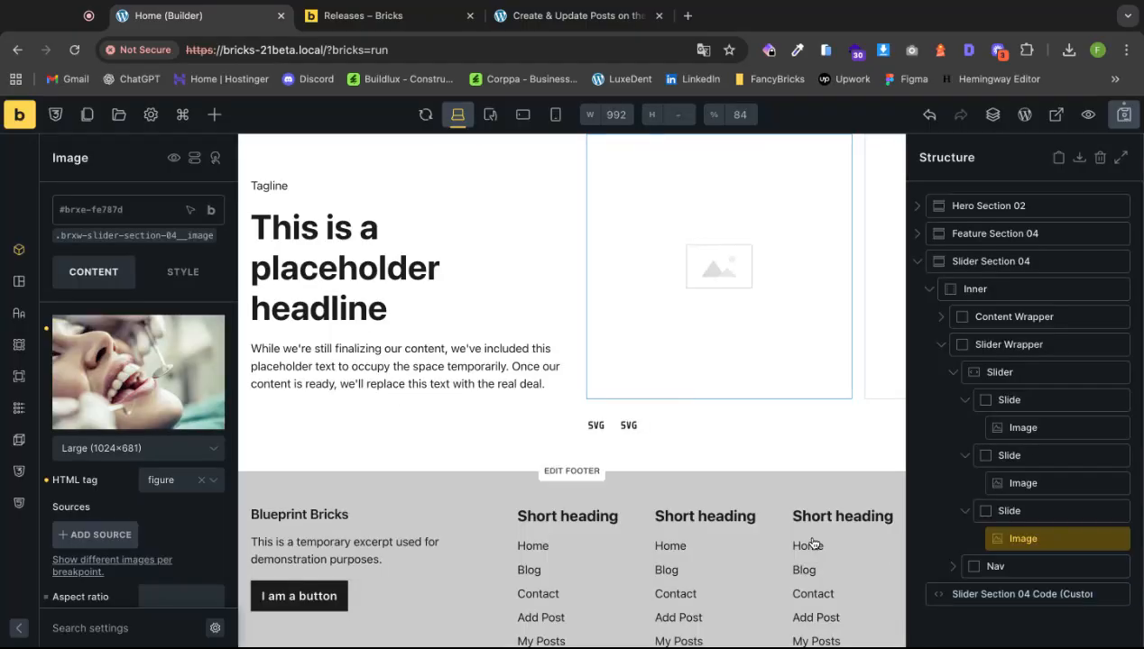
click(595, 433)
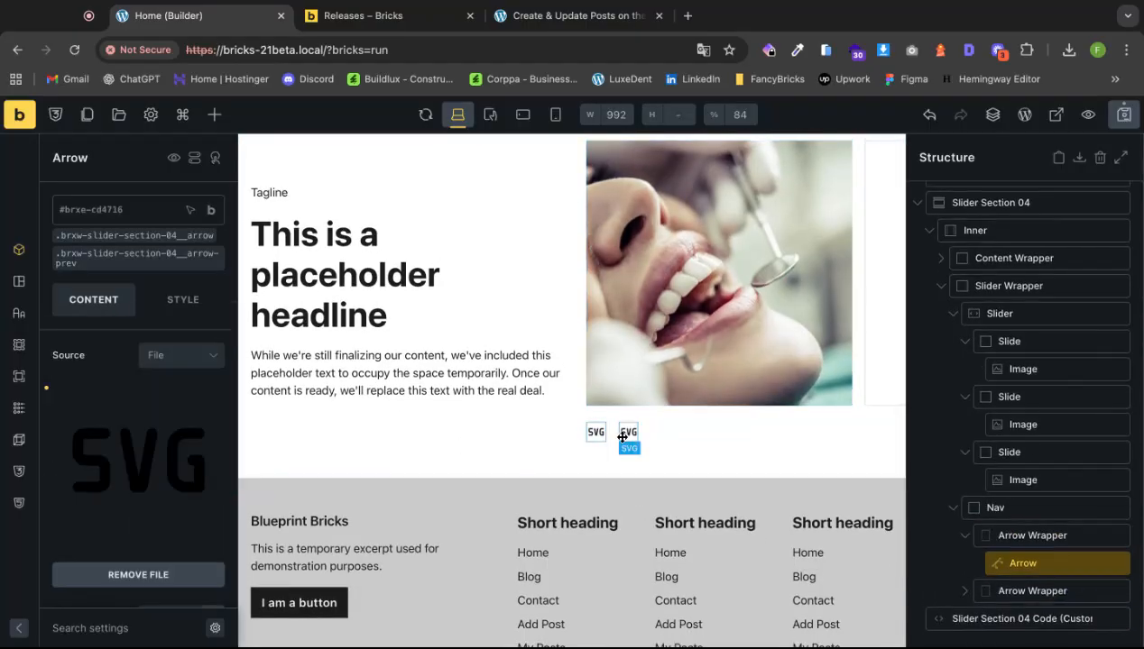
Remove the arrow's SVG file, then delete the slider's Nav element with both arrows.
click(126, 431)
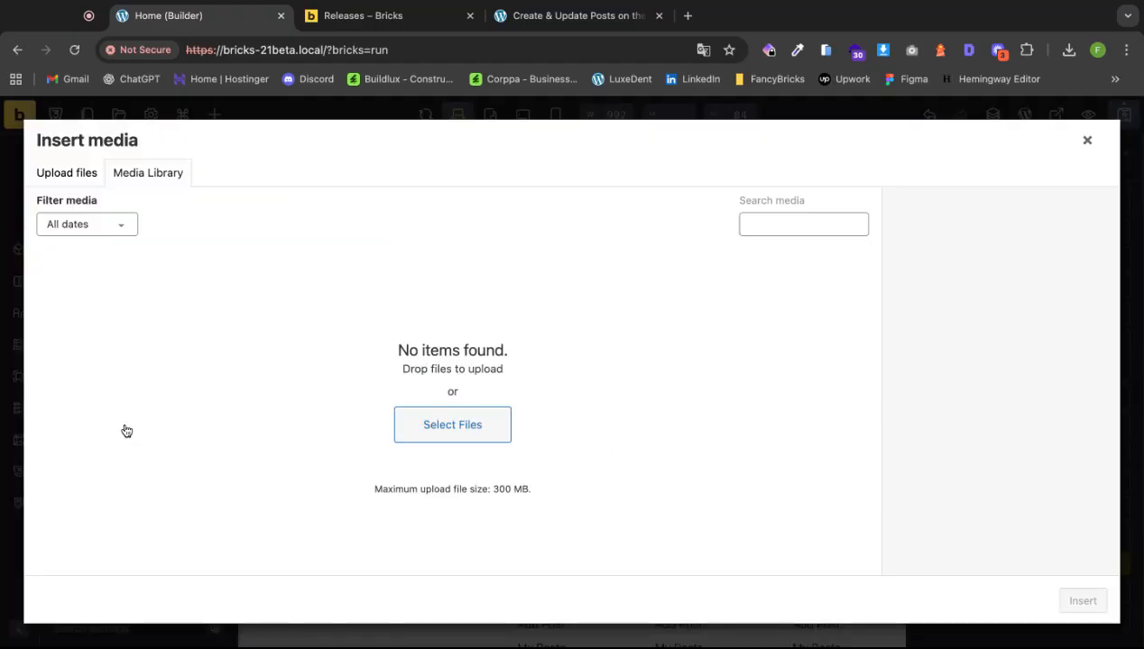
click(1087, 144)
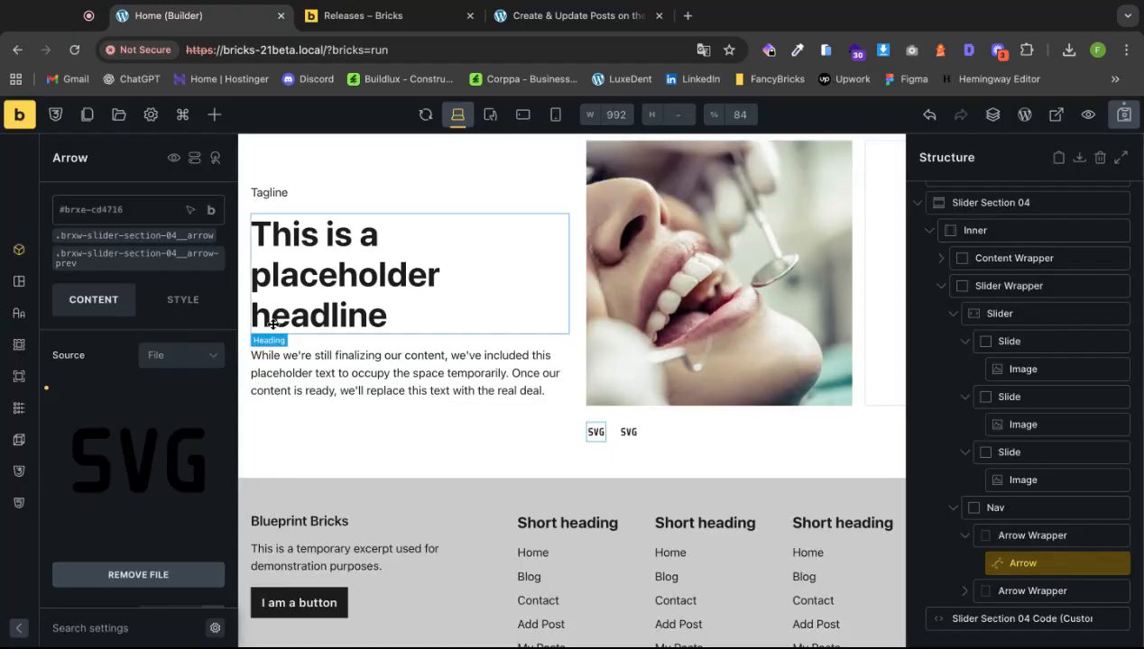
click(46, 392)
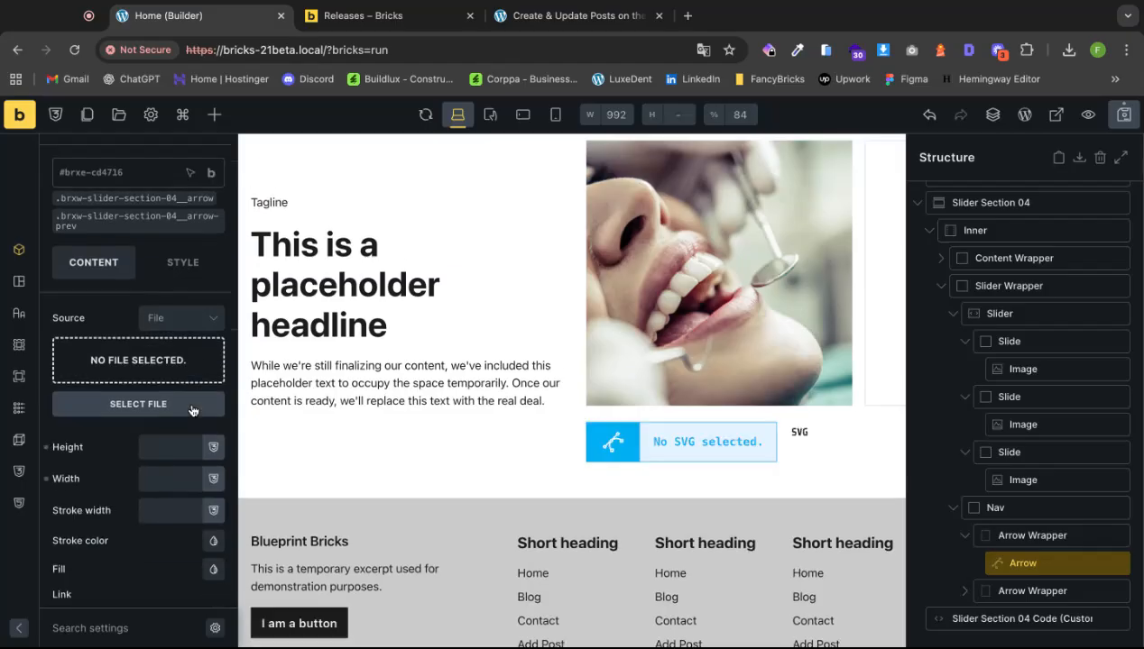
click(180, 372)
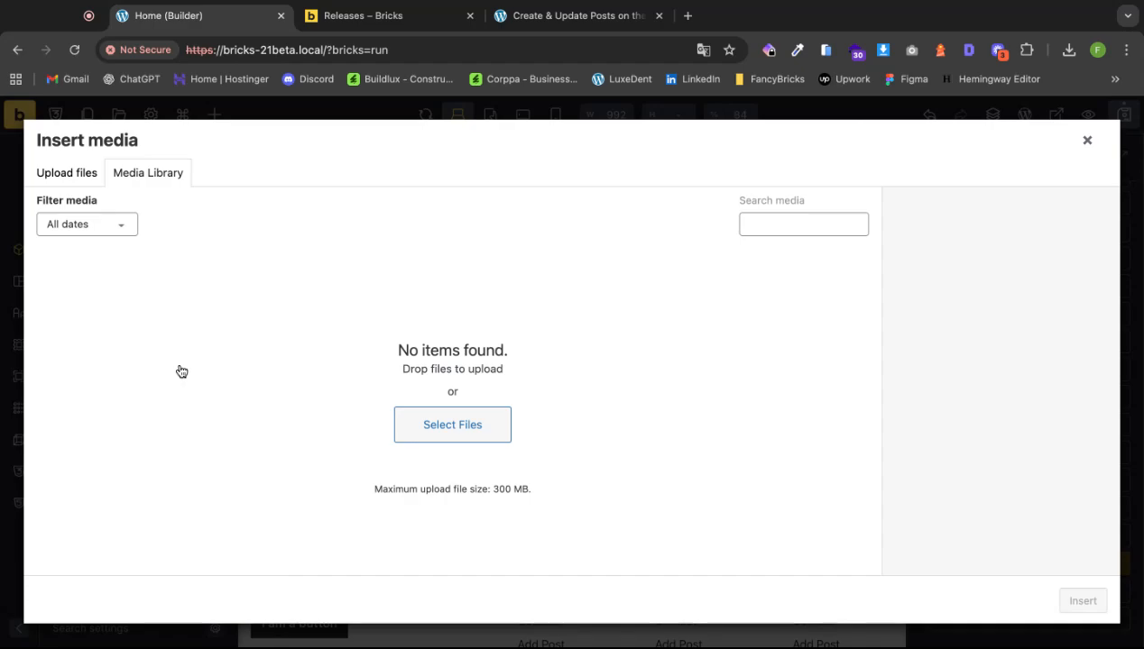
click(1087, 140)
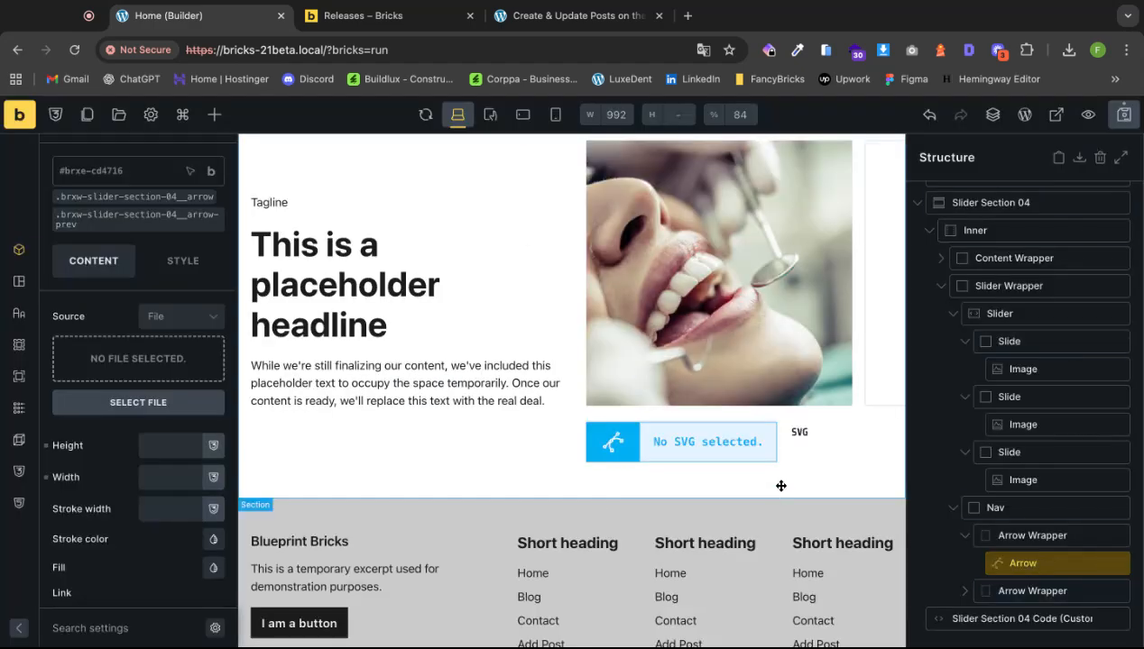
click(1030, 537)
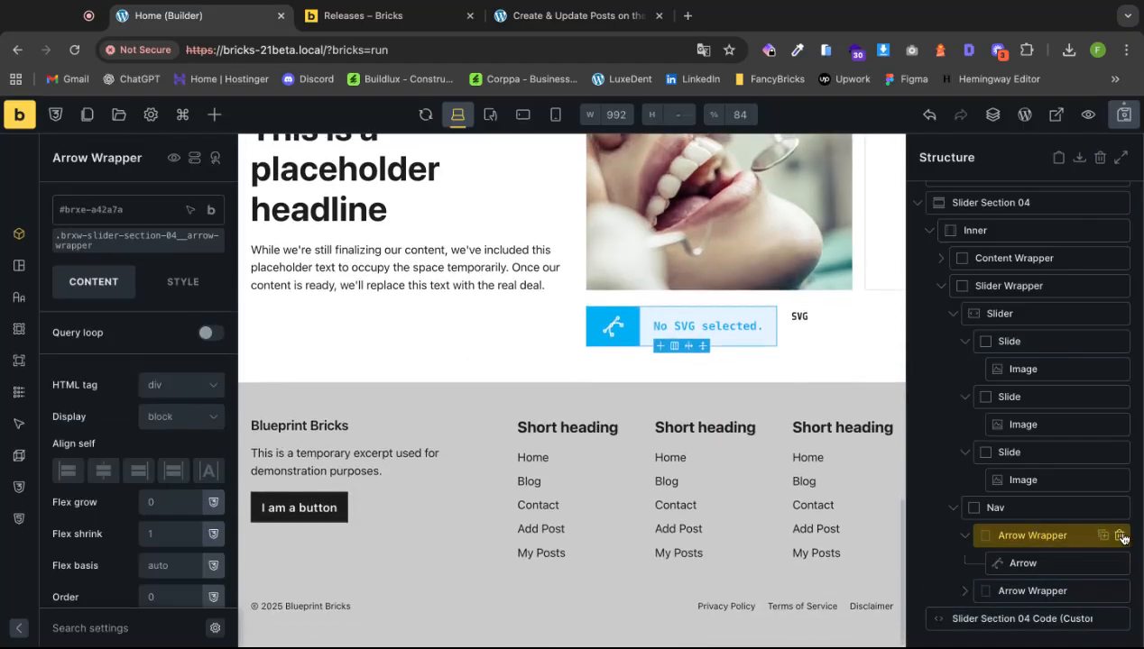
click(1093, 509)
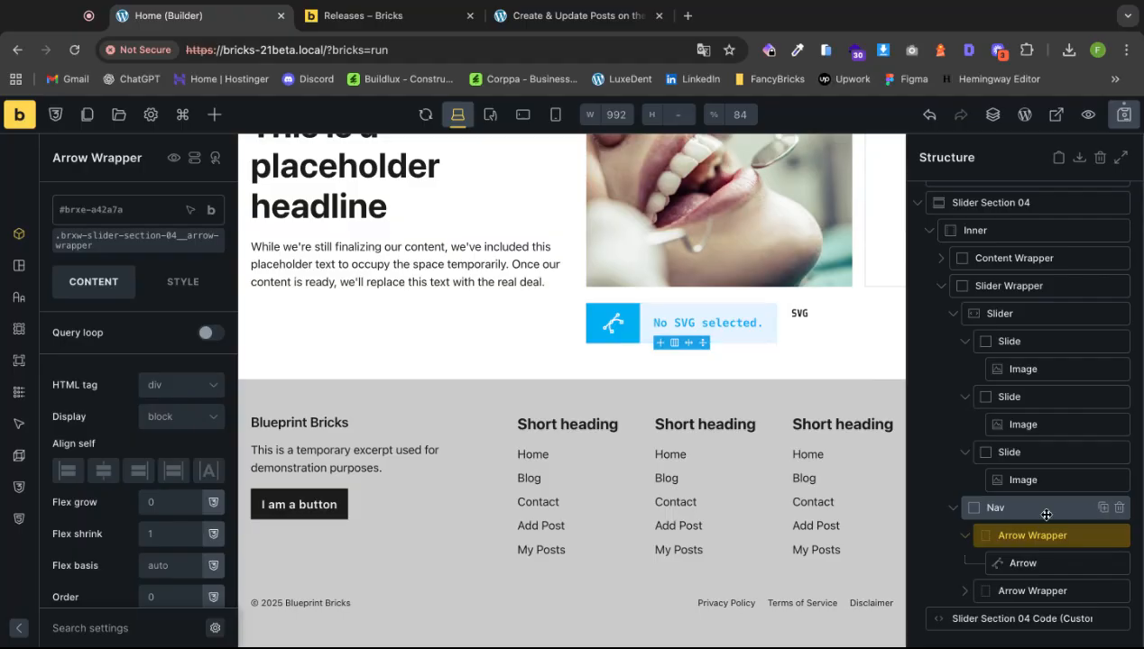
click(1118, 509)
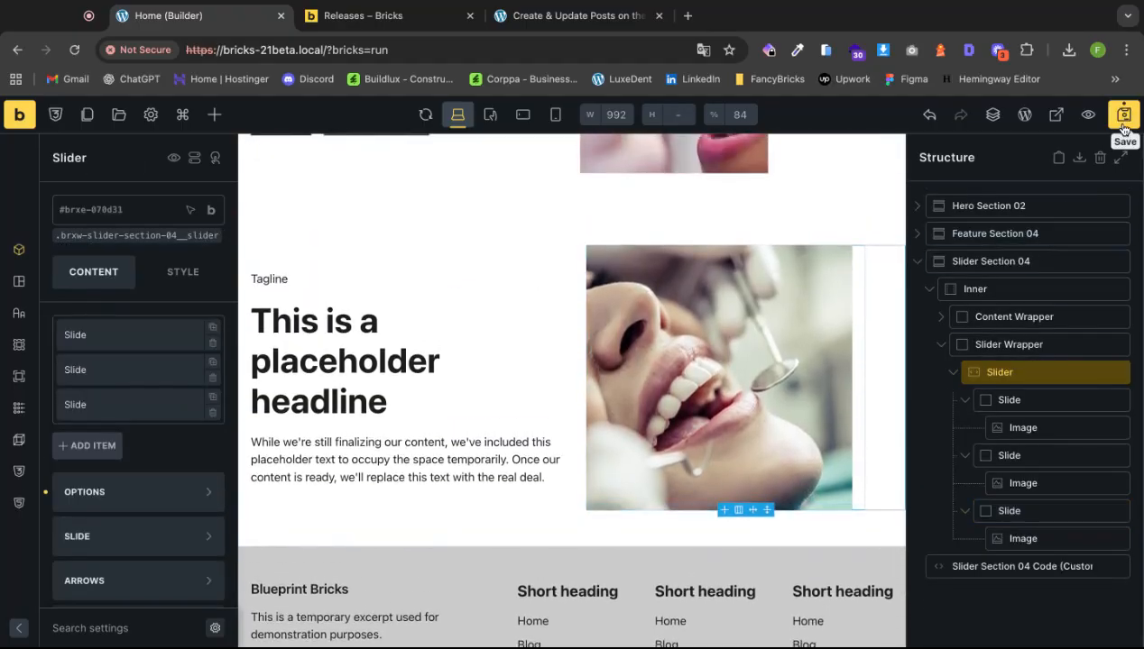
Select Slider Section 04 and target its .brxw-slider-section-04 class in Background settings.
scroll(740, 329, up, 2)
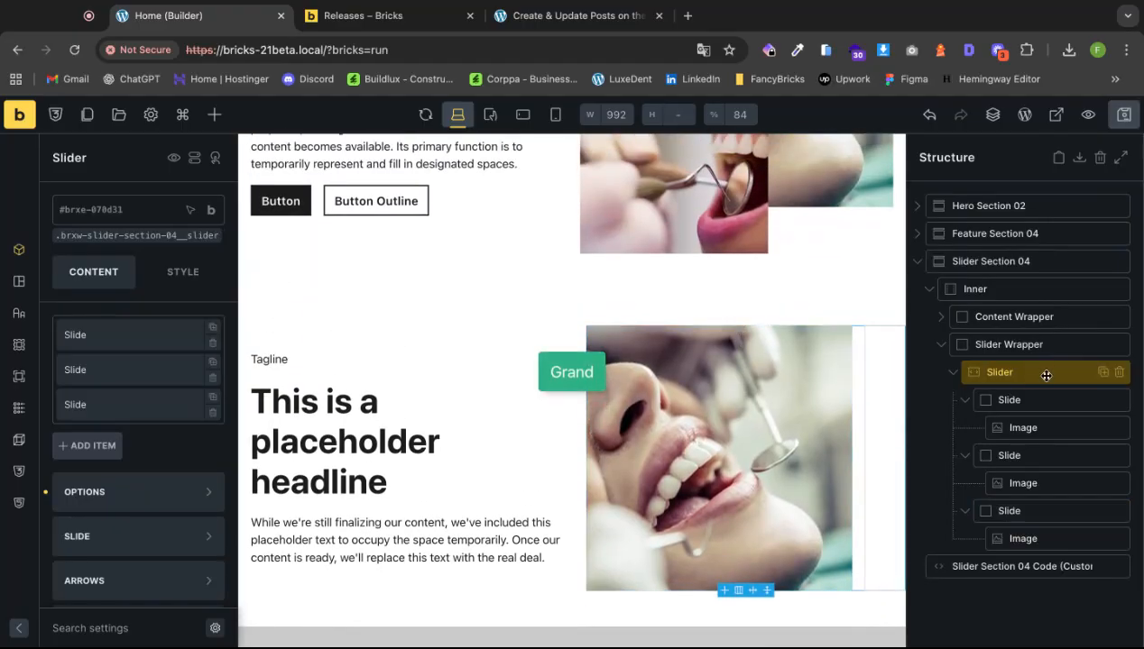
click(1002, 261)
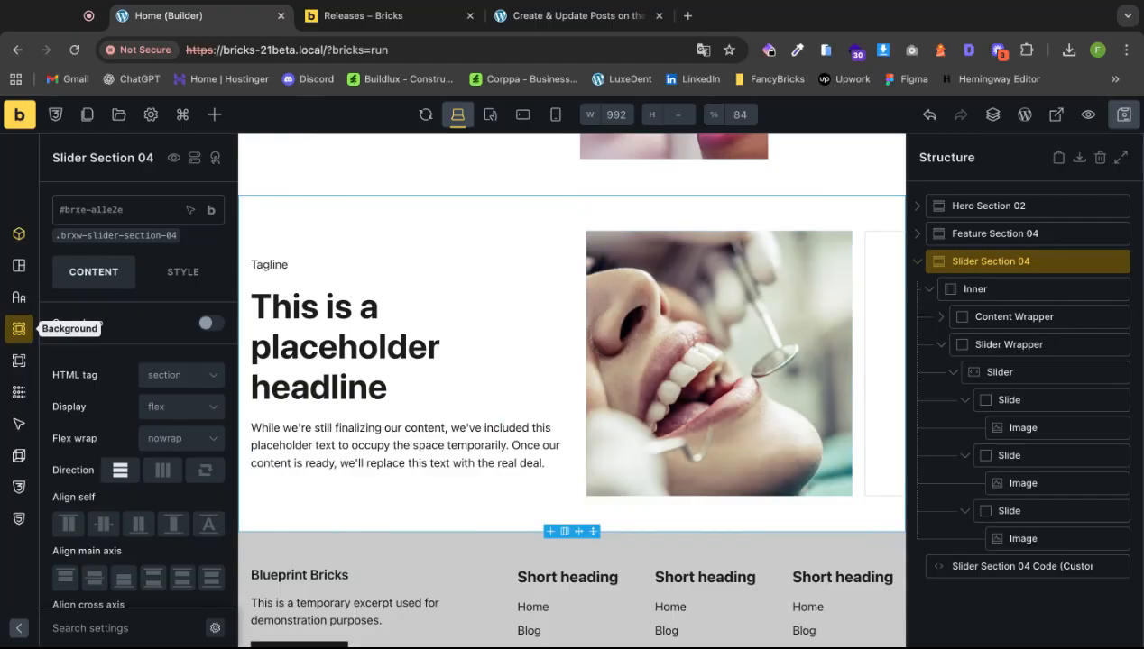
click(18, 328)
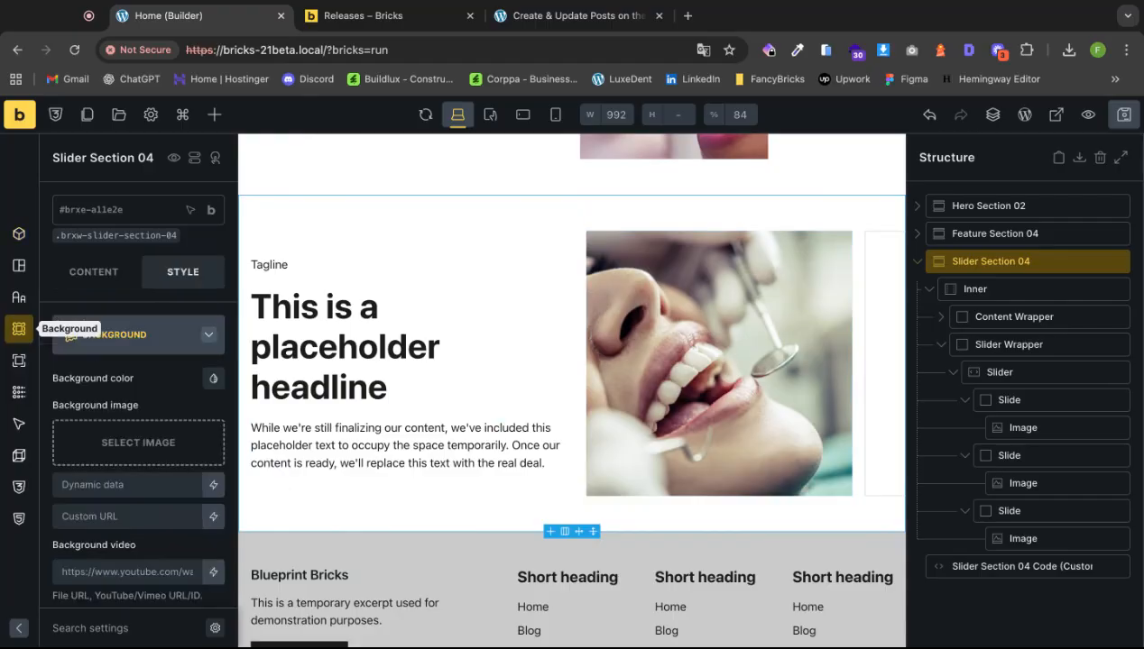
click(108, 236)
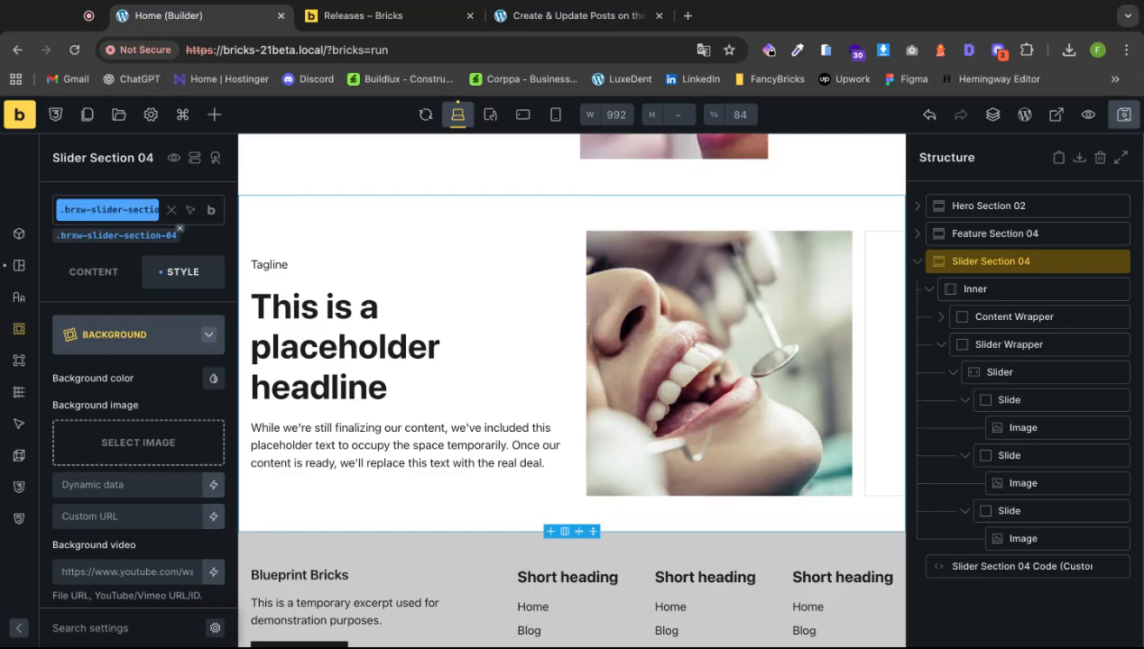
Switch Slider Section 04's background colour to RAW and apply a neutral colour variable.
click(175, 346)
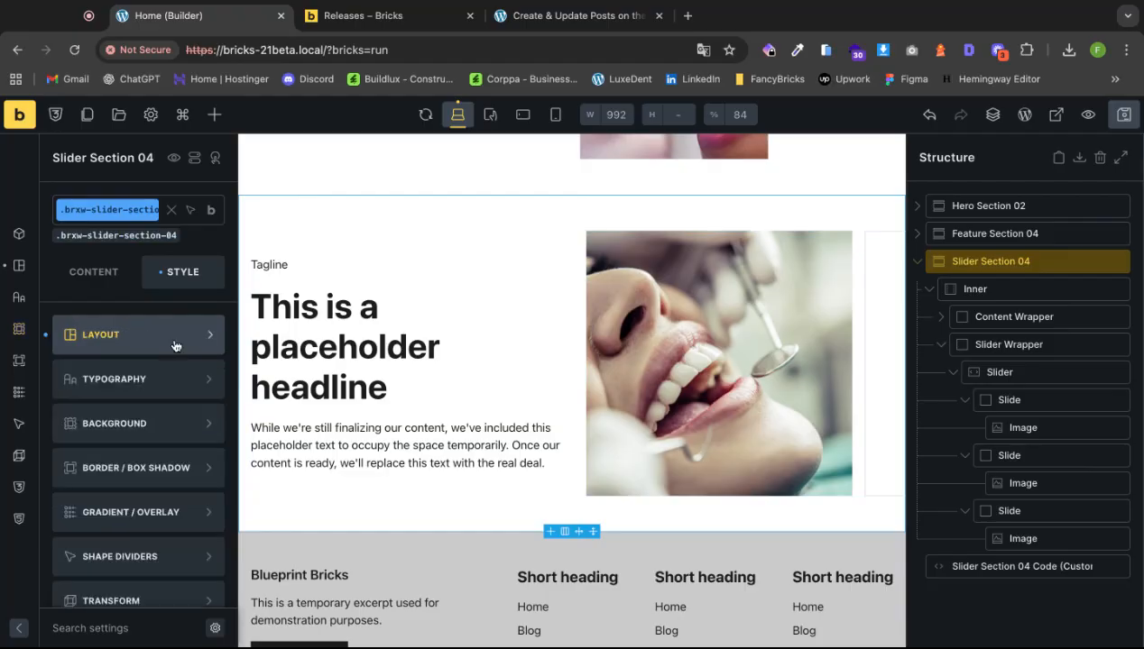
click(157, 430)
click(208, 383)
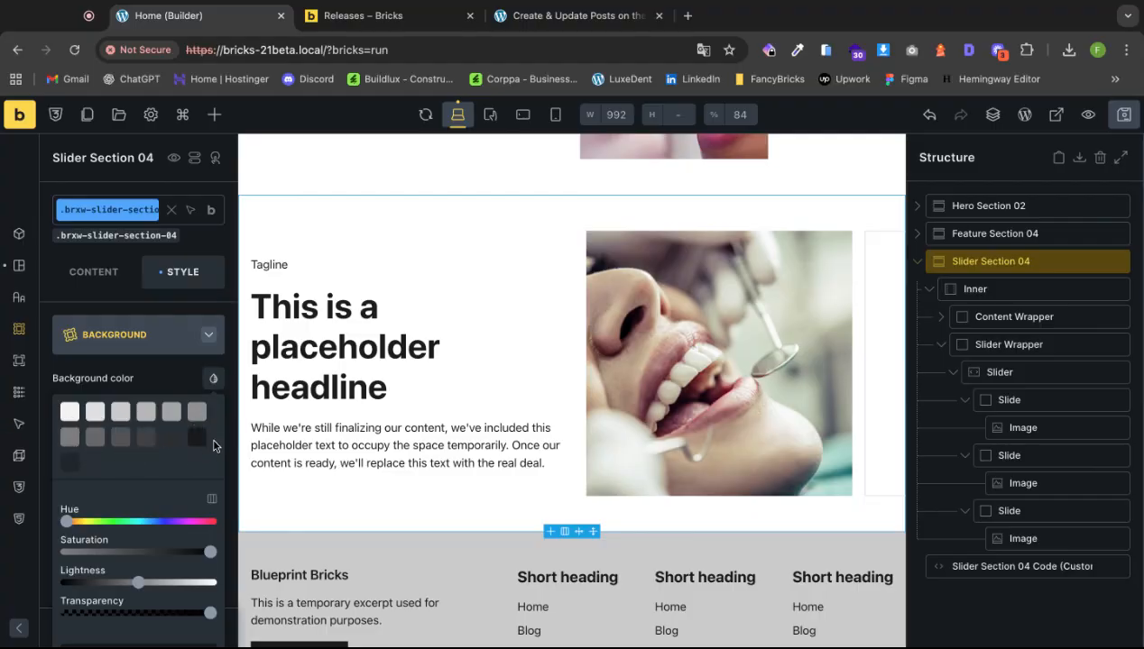
scroll(208, 445, down, 3)
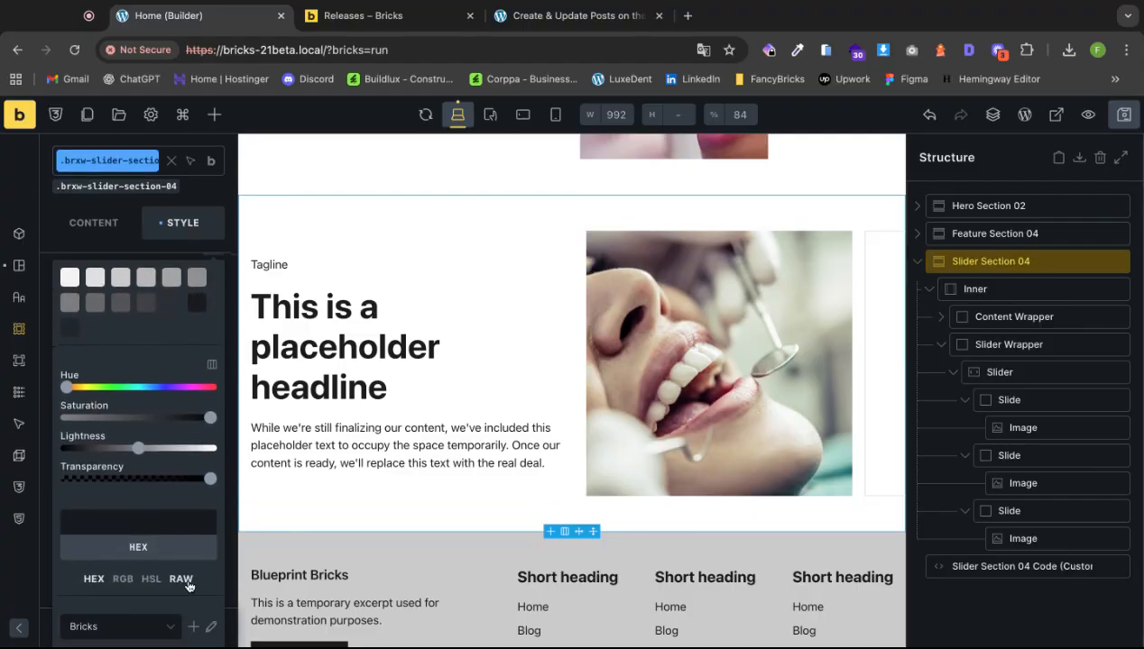
click(180, 581)
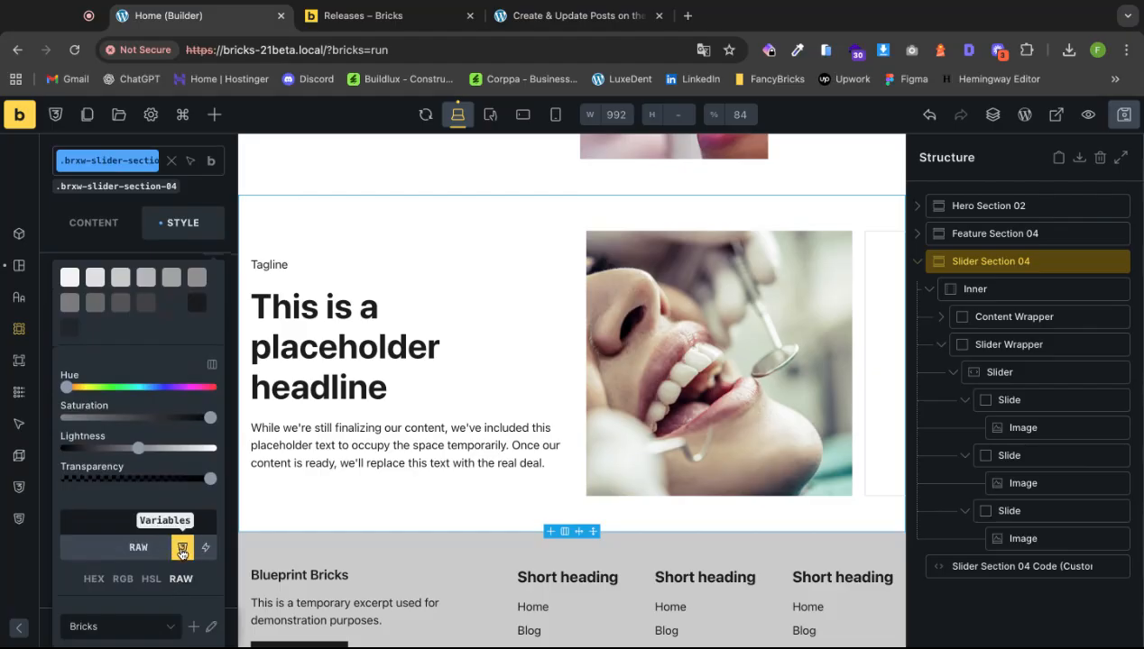
click(183, 548)
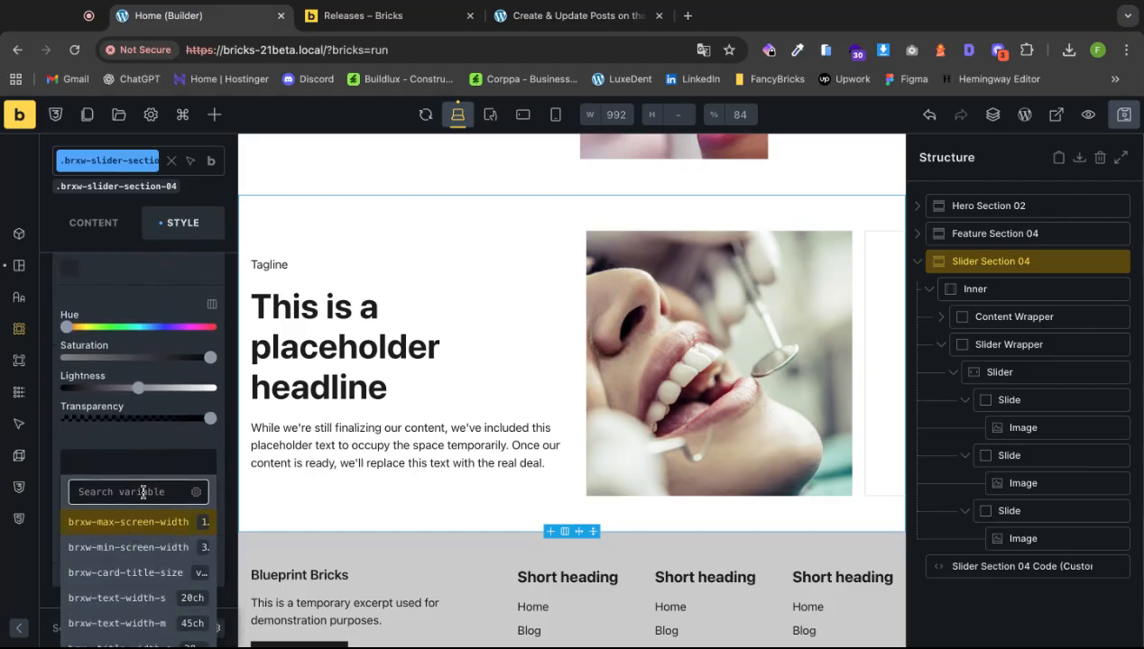
click(142, 491)
text(colo)
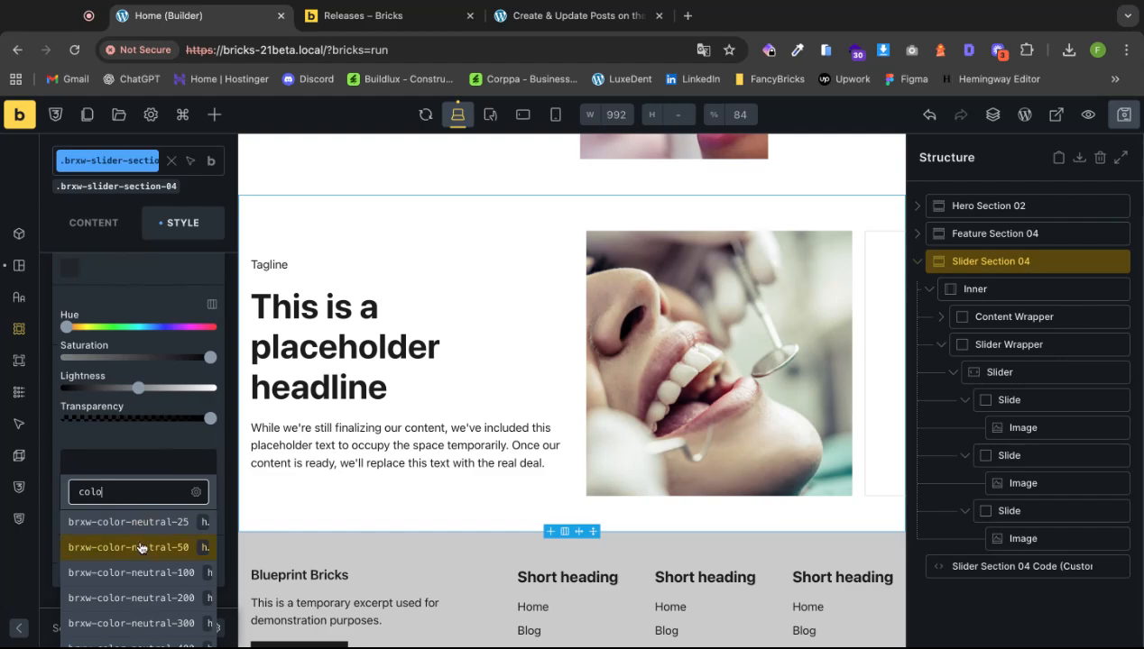
click(135, 523)
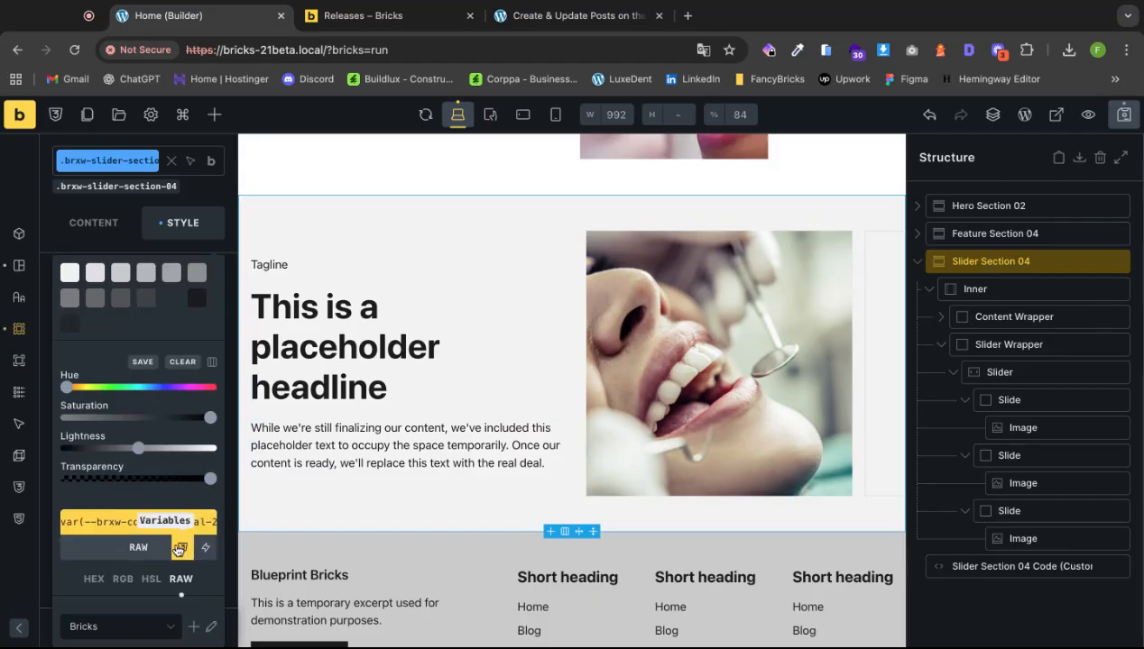
Change the background variable to brxw-color-neutral-50 for a darker grey.
click(182, 523)
click(167, 552)
text(c)
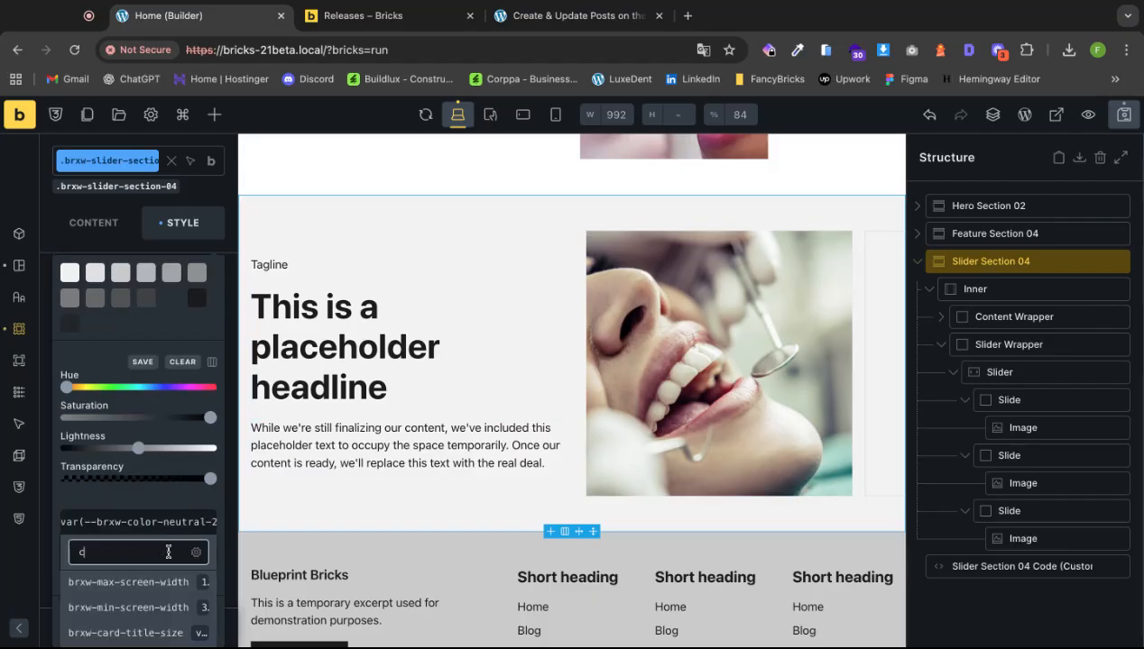
text(olor)
click(164, 606)
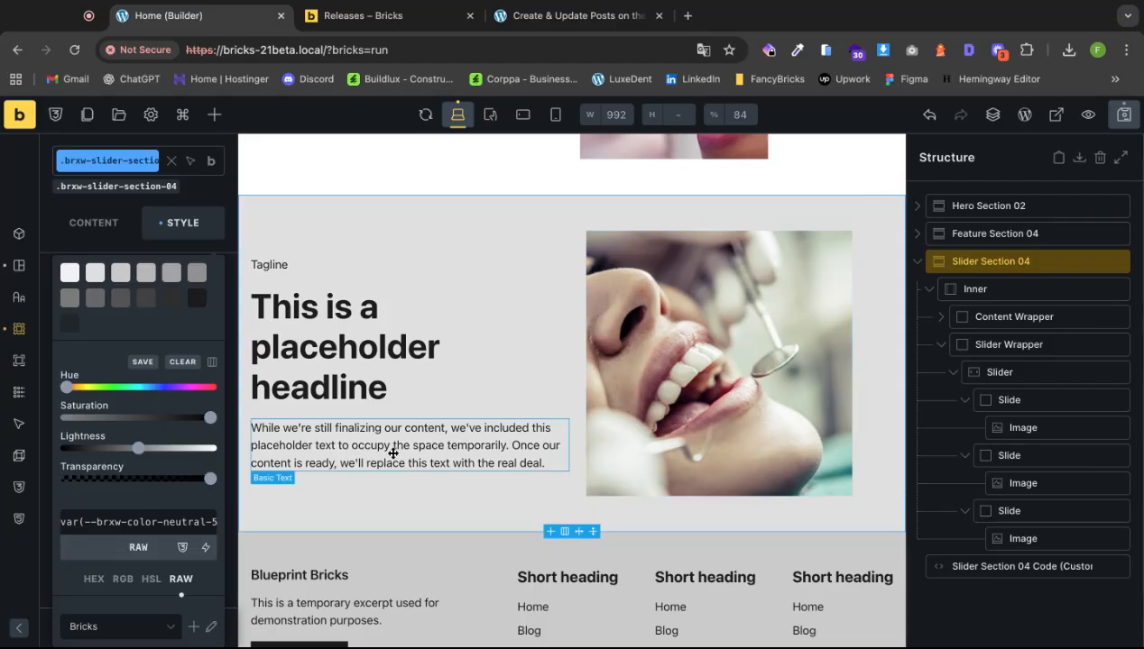
Inspect the slider section's heading and lede paragraph settings.
click(354, 367)
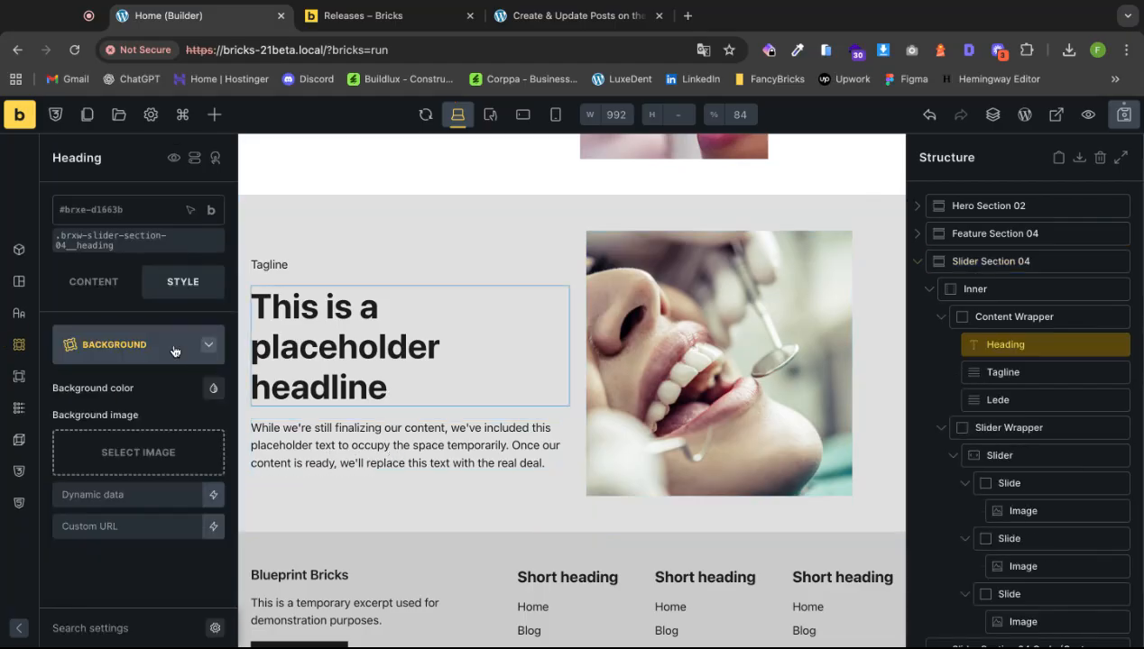
click(93, 281)
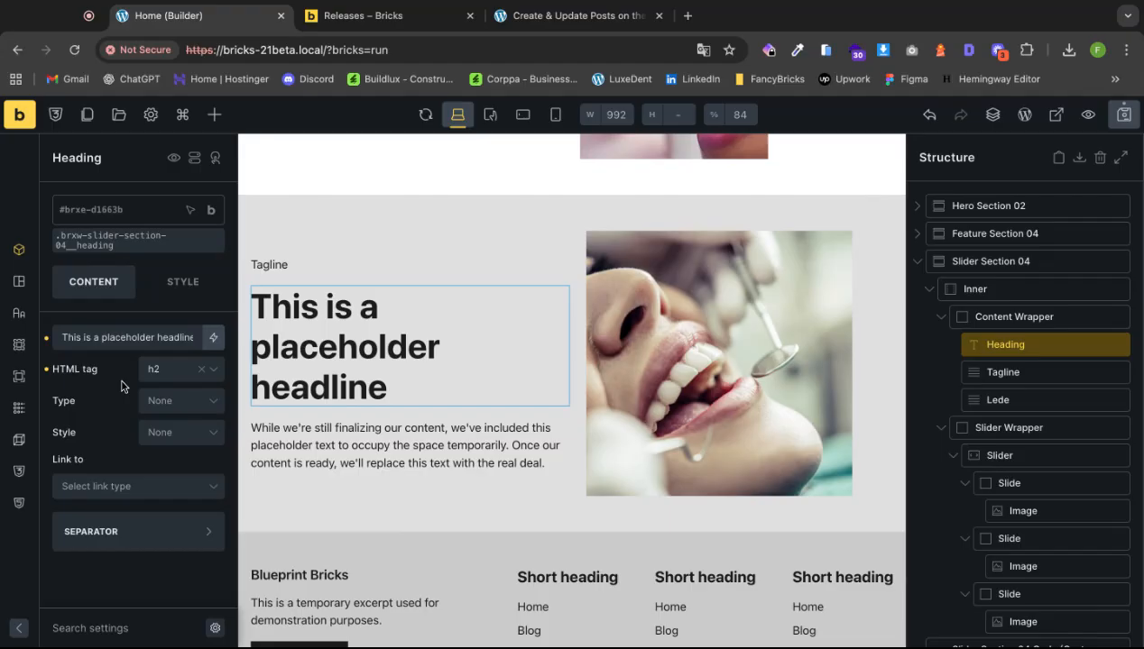
click(326, 432)
scroll(167, 466, down, 1)
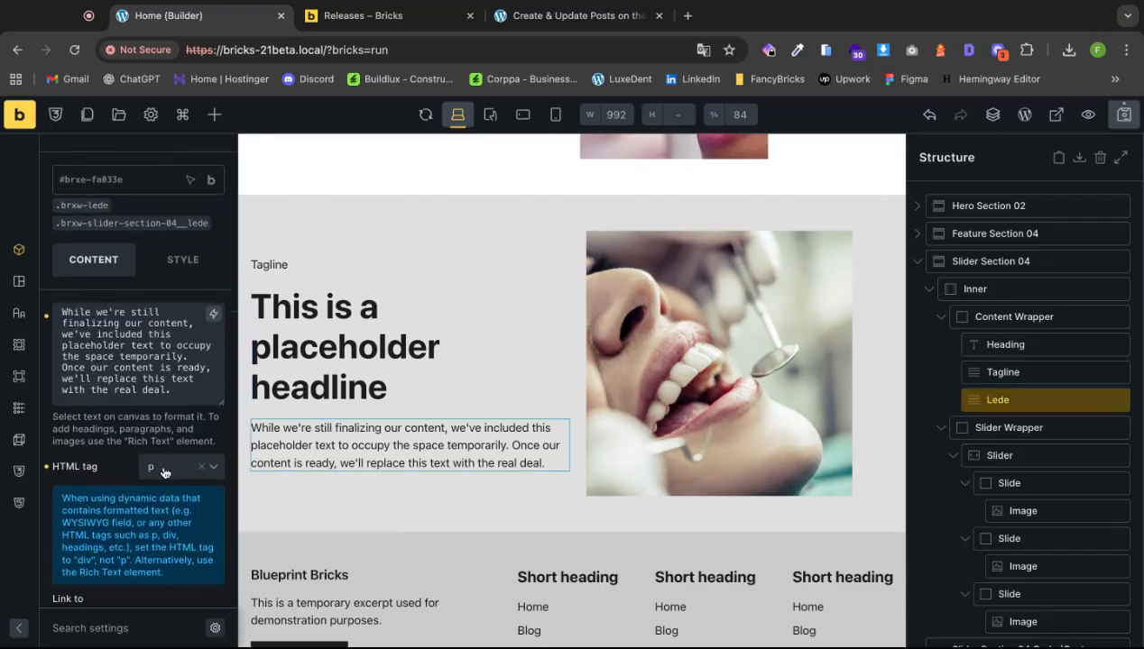
scroll(433, 461, up, 2)
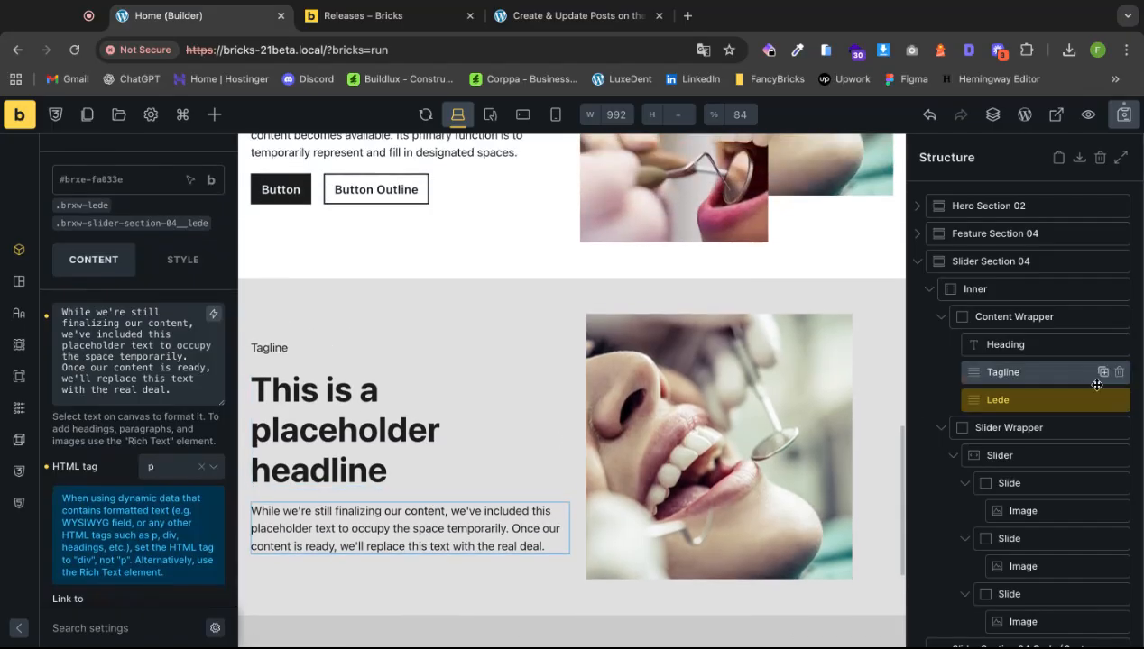
Nest the slider's code element inside Slider Section 04 and save the page.
click(916, 262)
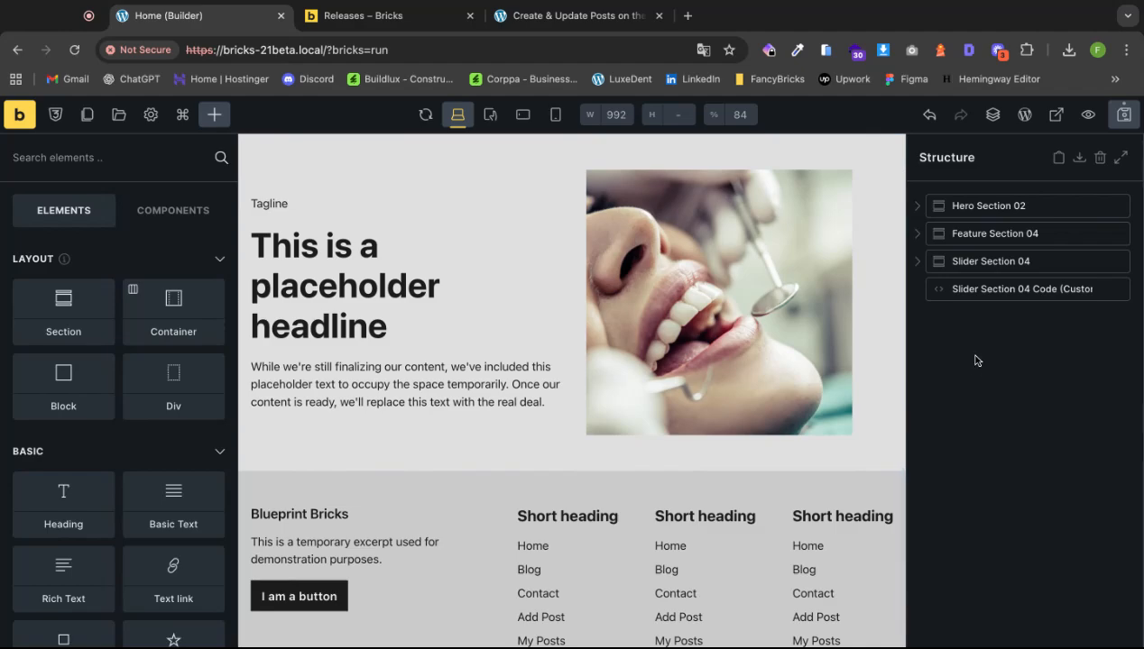
click(918, 263)
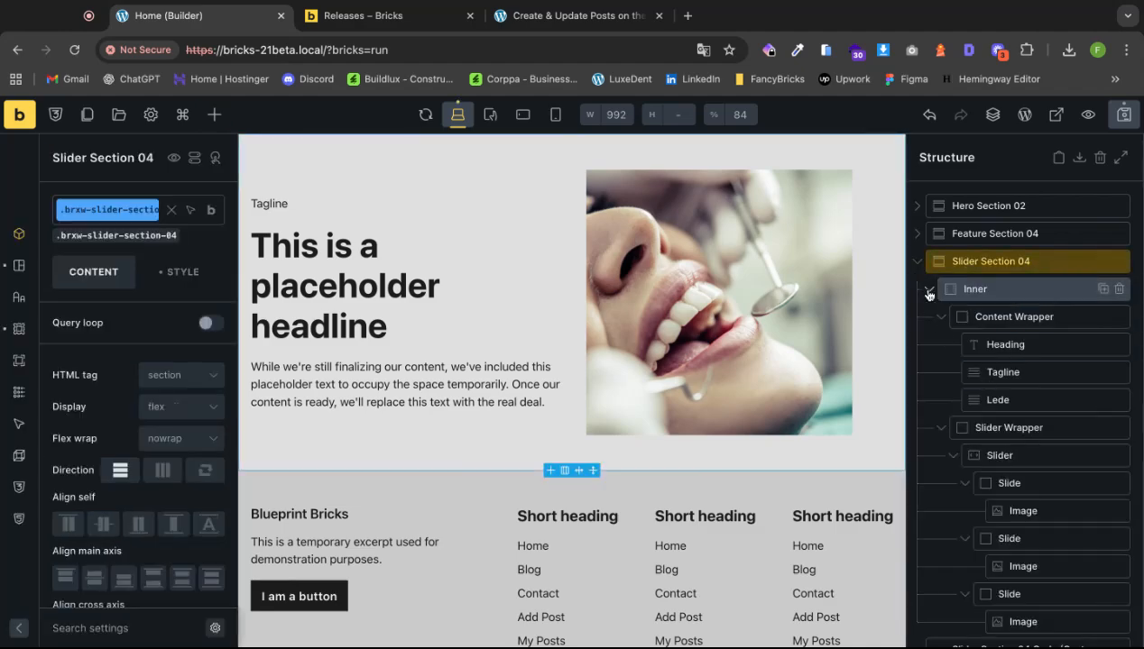
click(928, 289)
drag(965, 317, 969, 311)
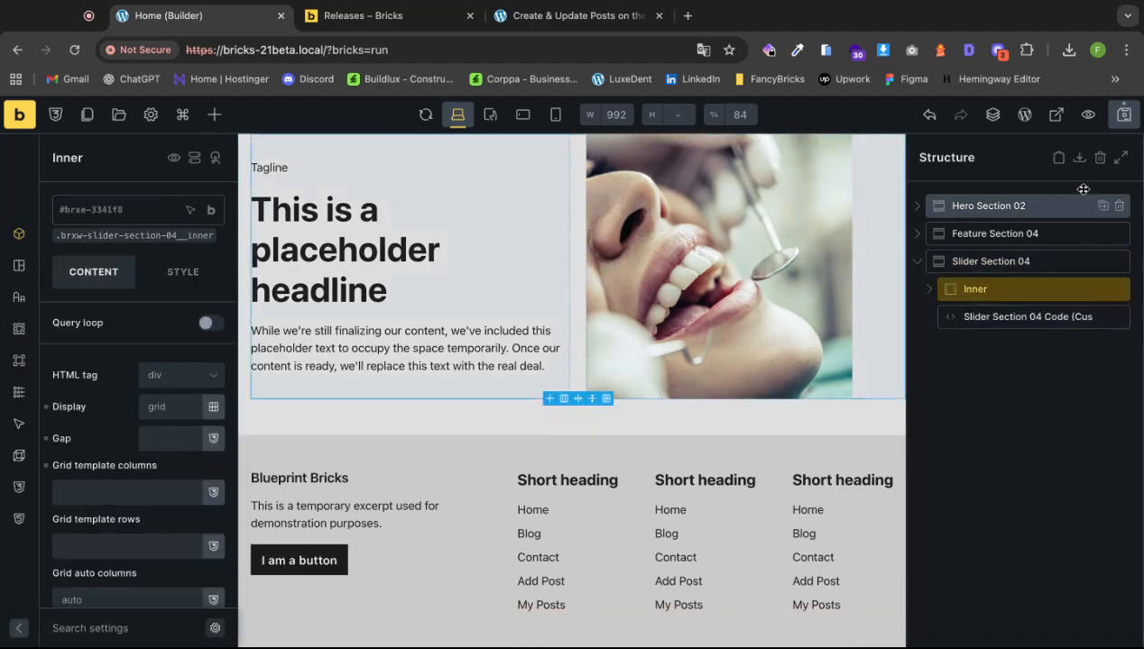
click(1123, 125)
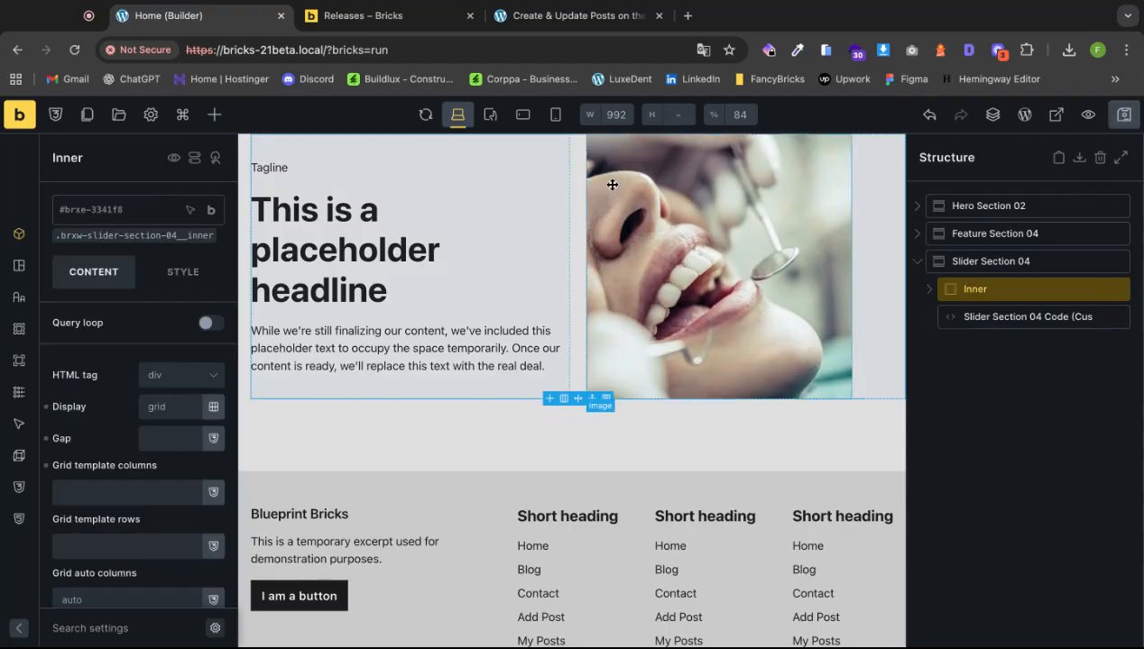
Search the templates for 'contac' and insert the Contact Section 02 wireframe.
click(118, 115)
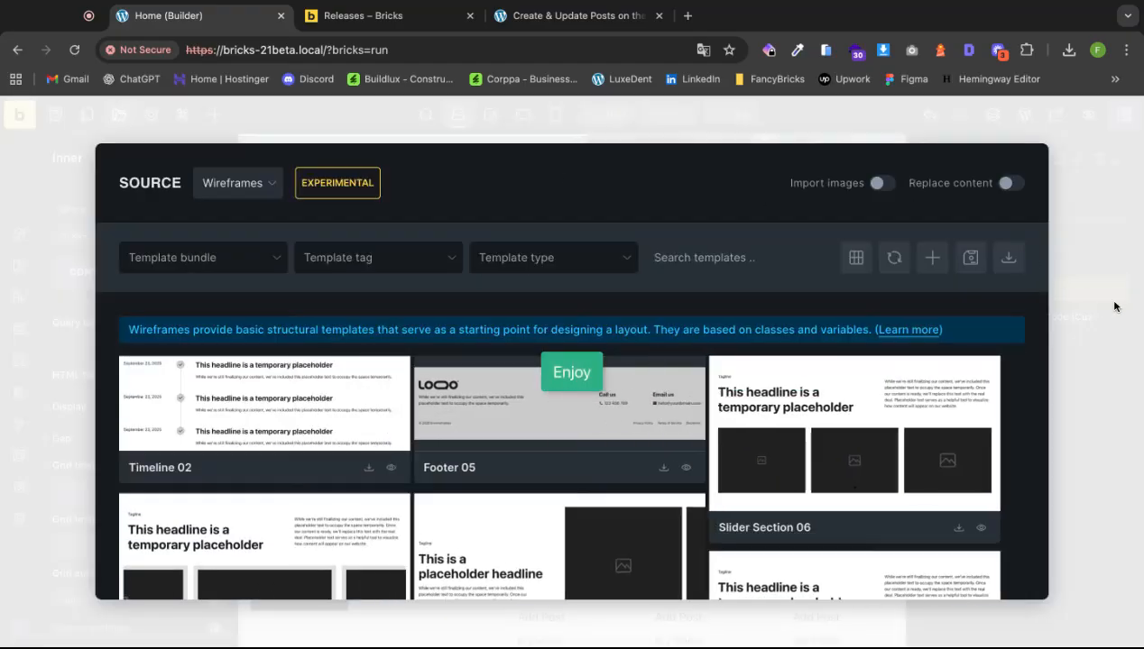
click(1098, 437)
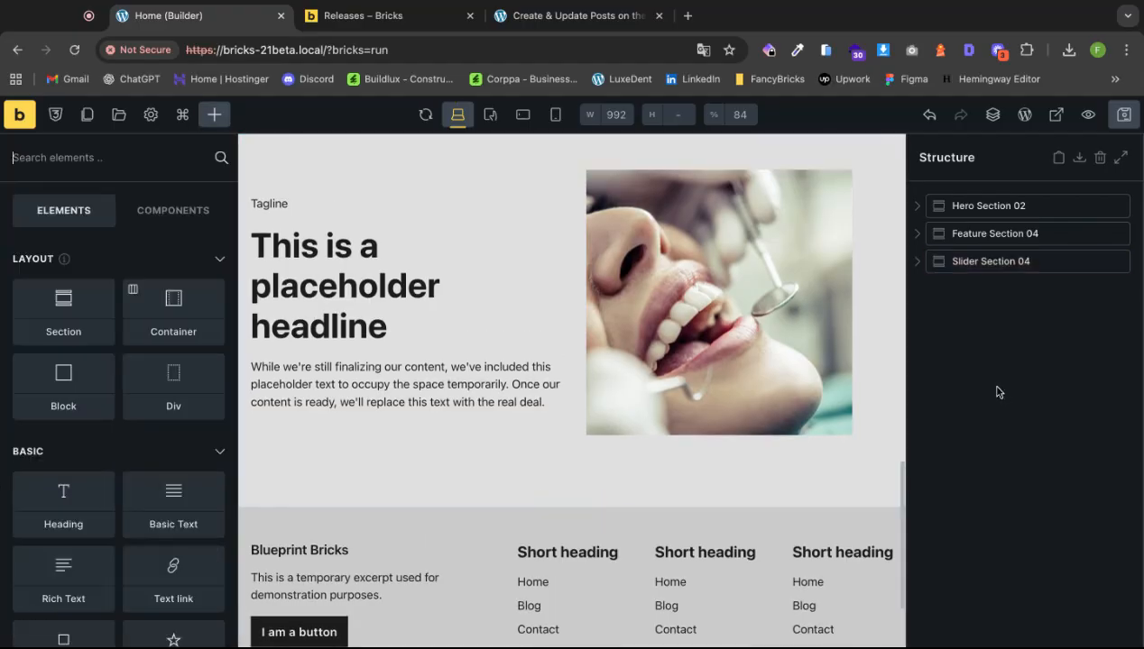
click(120, 116)
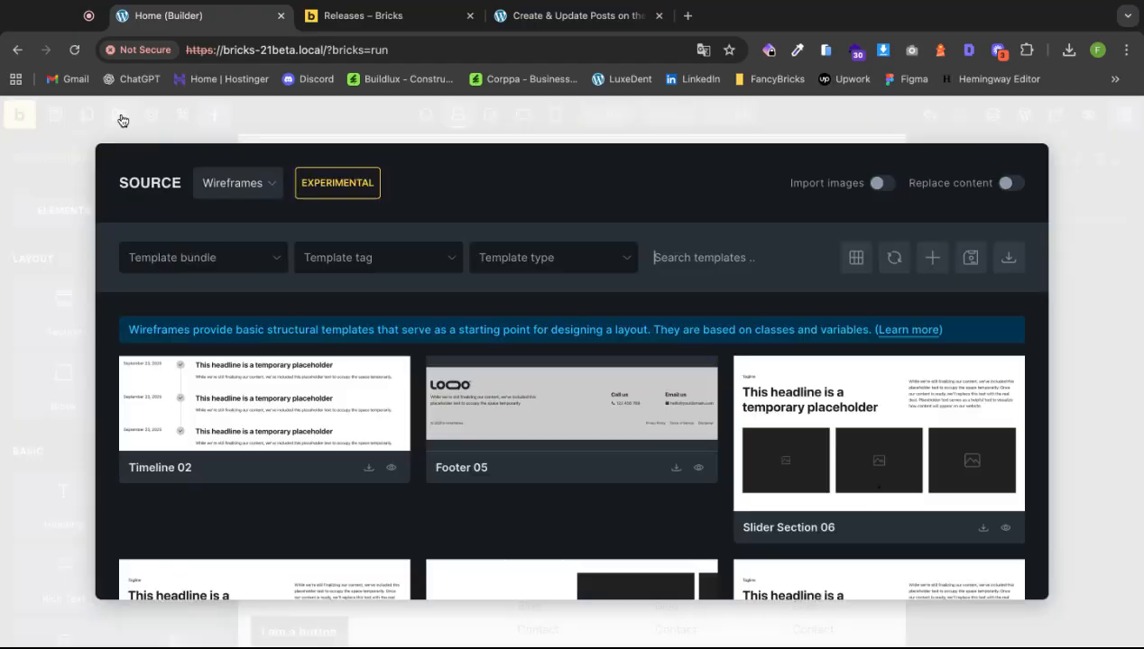
click(701, 259)
text(contac)
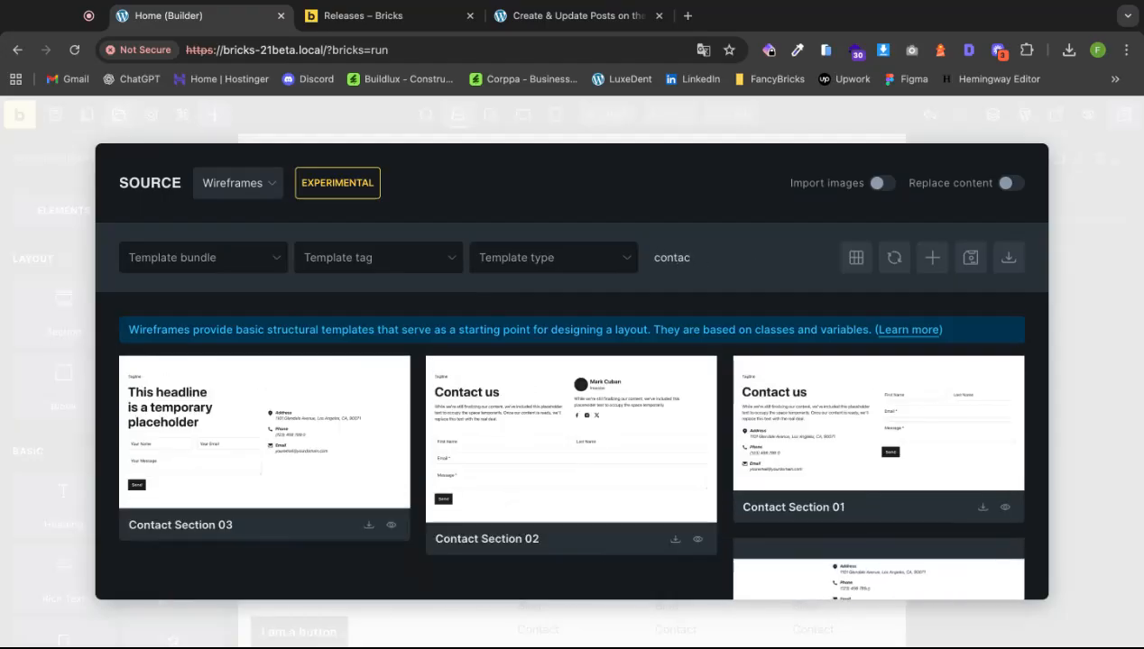
scroll(513, 431, down, 1)
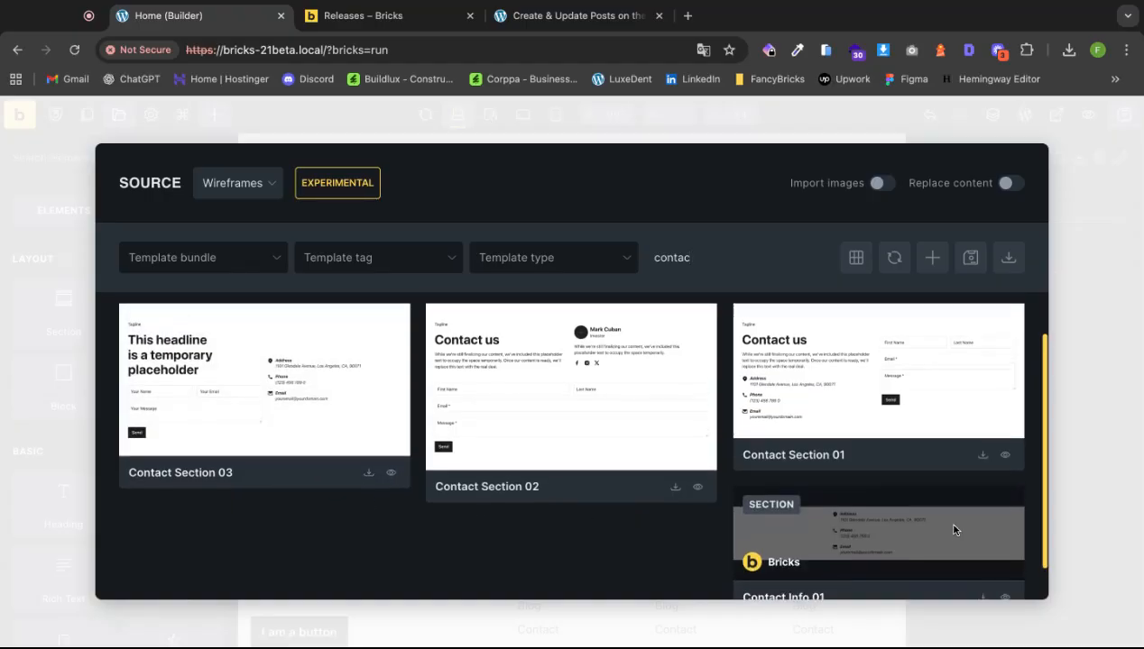
scroll(952, 531, down, 1)
scroll(953, 530, up, 2)
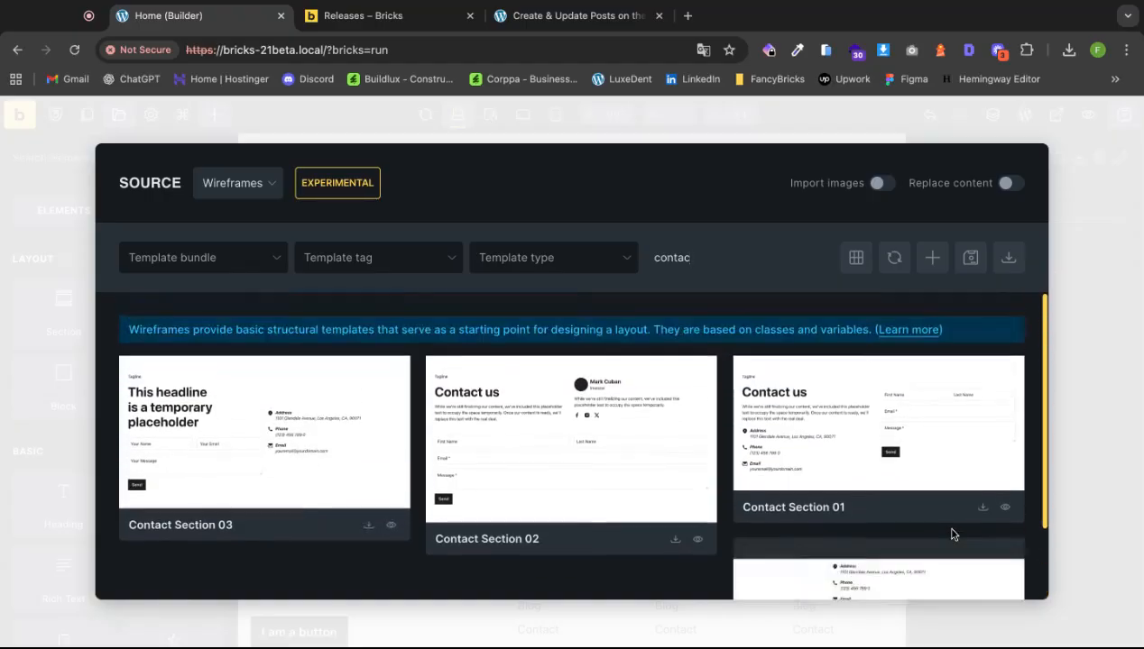
click(674, 538)
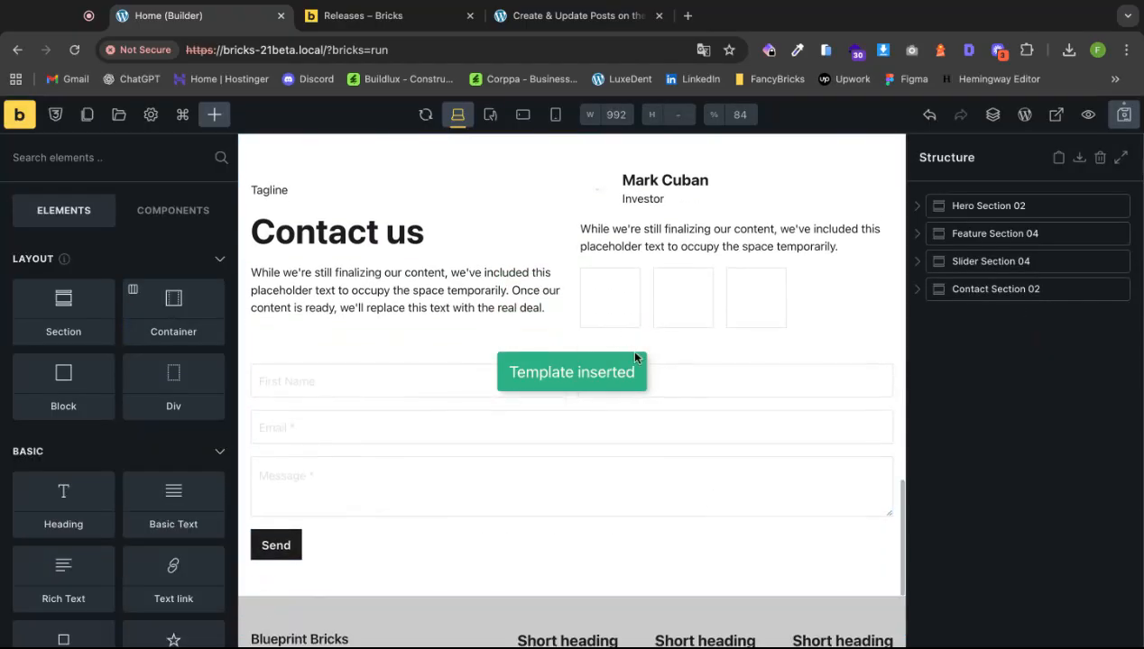
Give the profile card avatar the dental tool photo from the media library.
click(597, 190)
click(115, 376)
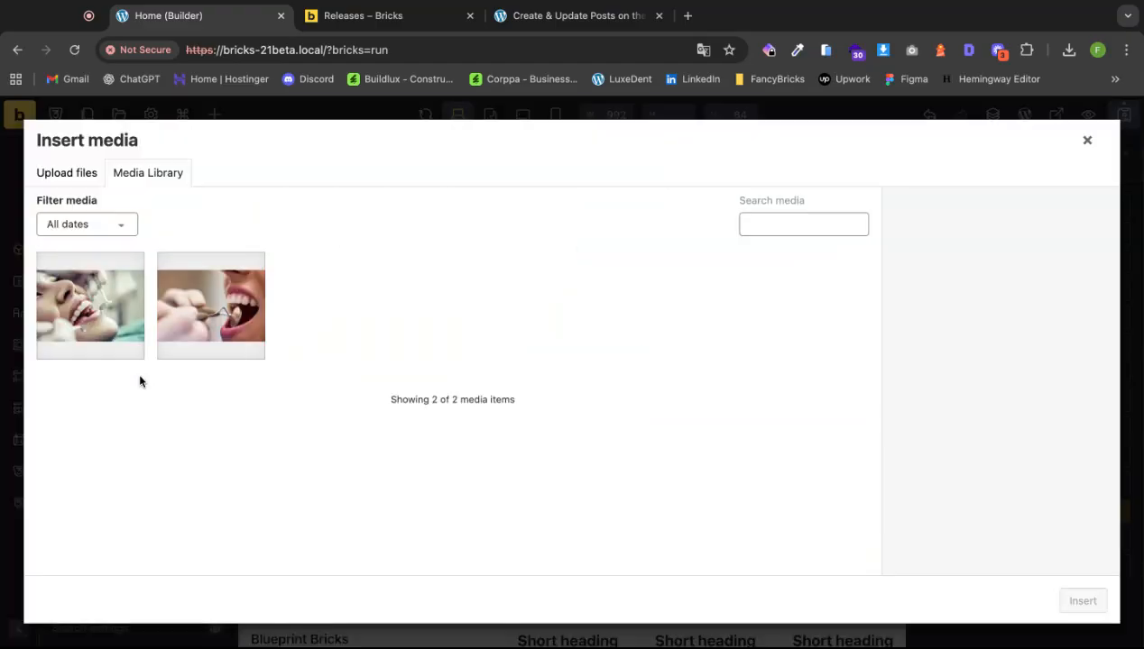
click(212, 325)
click(1081, 600)
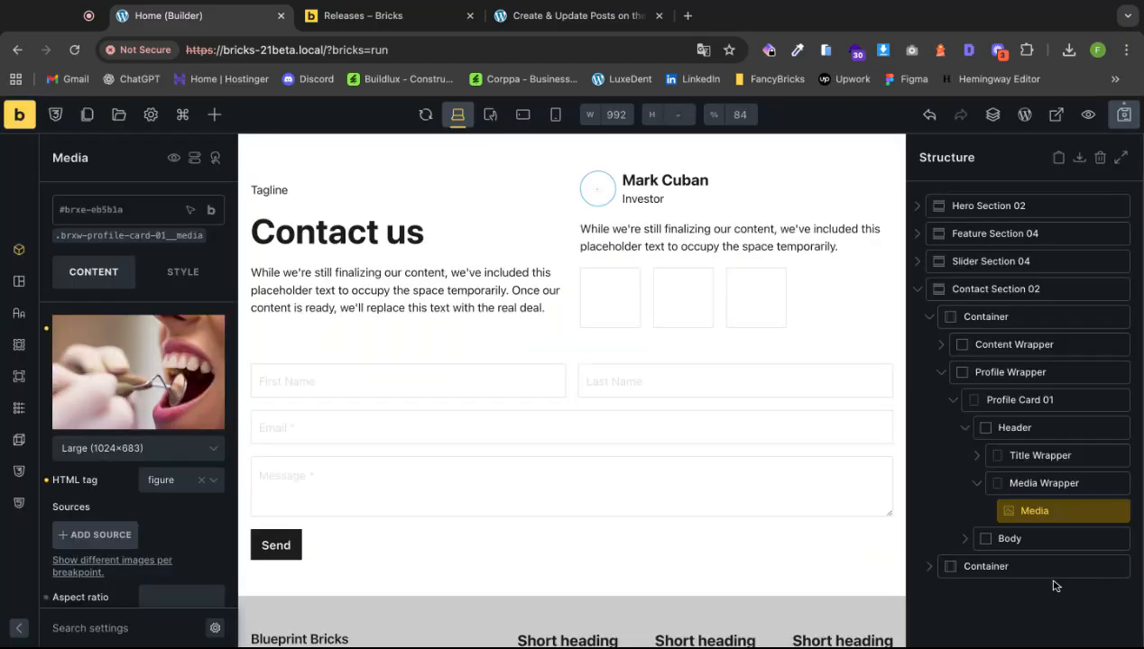
Select the first social icon in the profile card's social row.
click(610, 300)
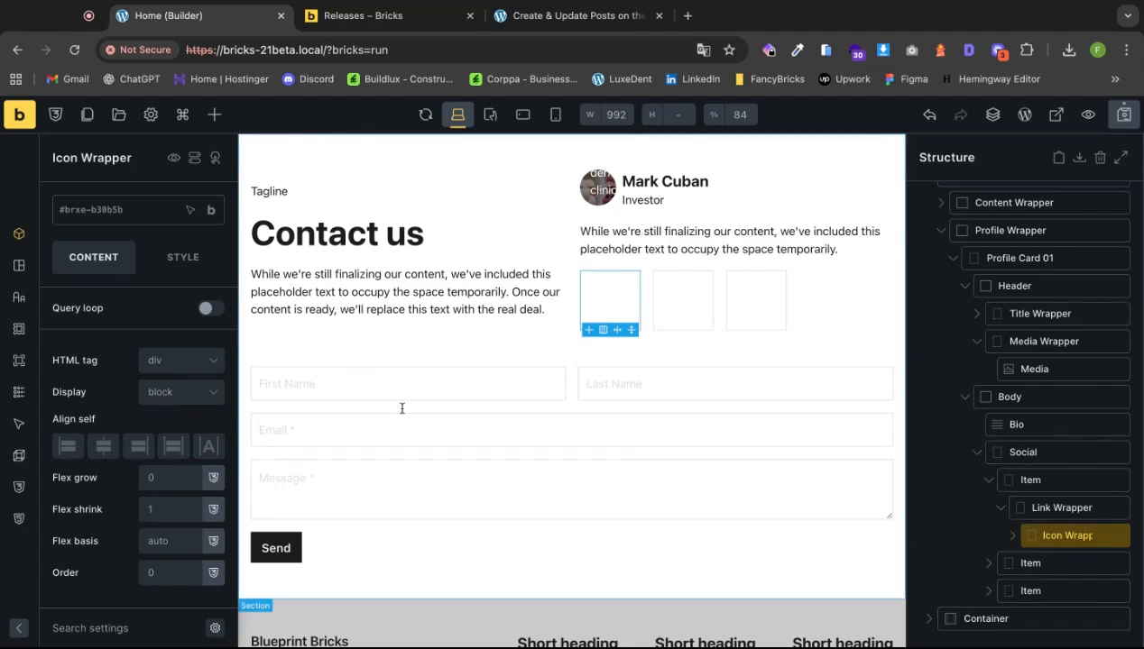
click(1012, 536)
click(1063, 562)
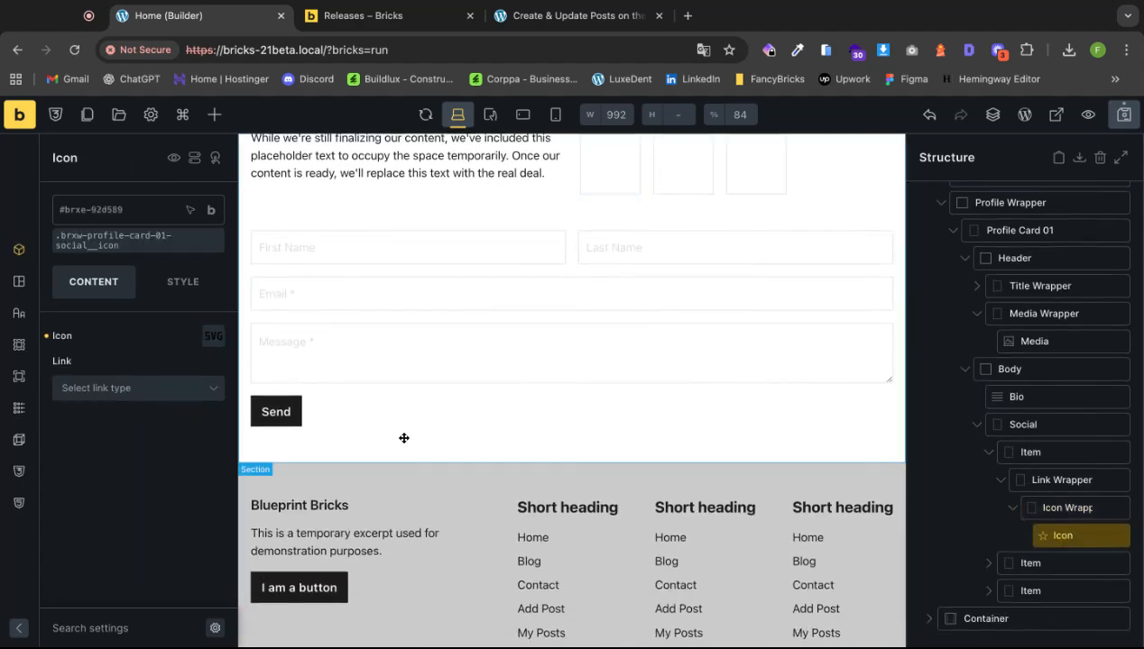
Set the first social icon to the Fontawesome - Brands Facebook icon.
click(213, 335)
click(143, 377)
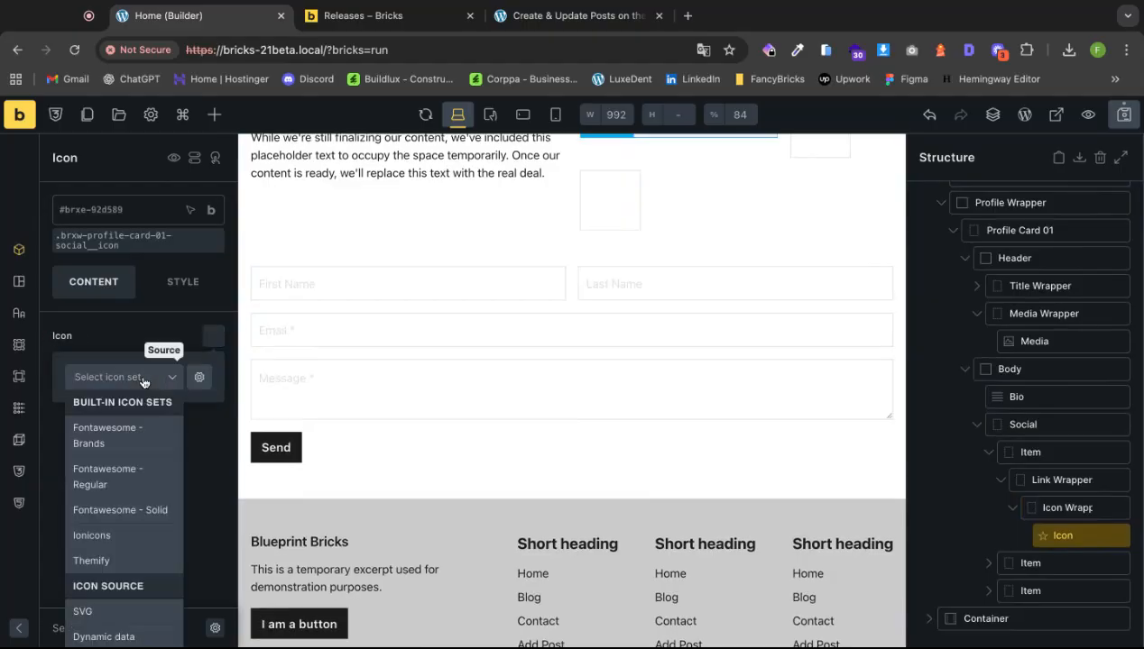
click(116, 440)
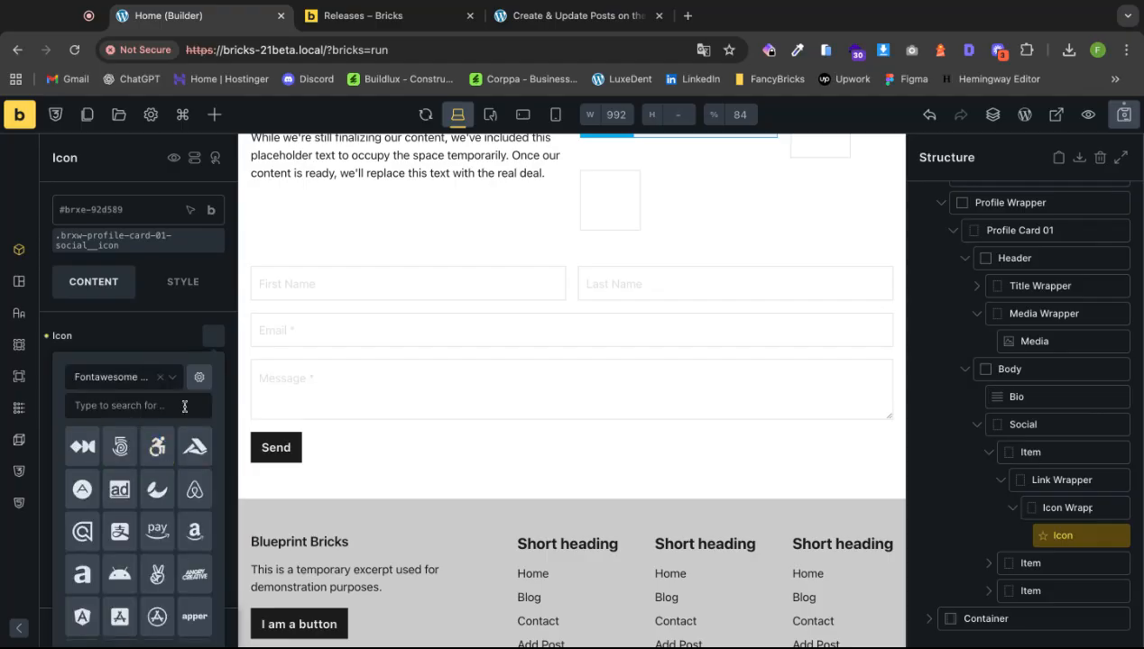
click(142, 407)
text(fac)
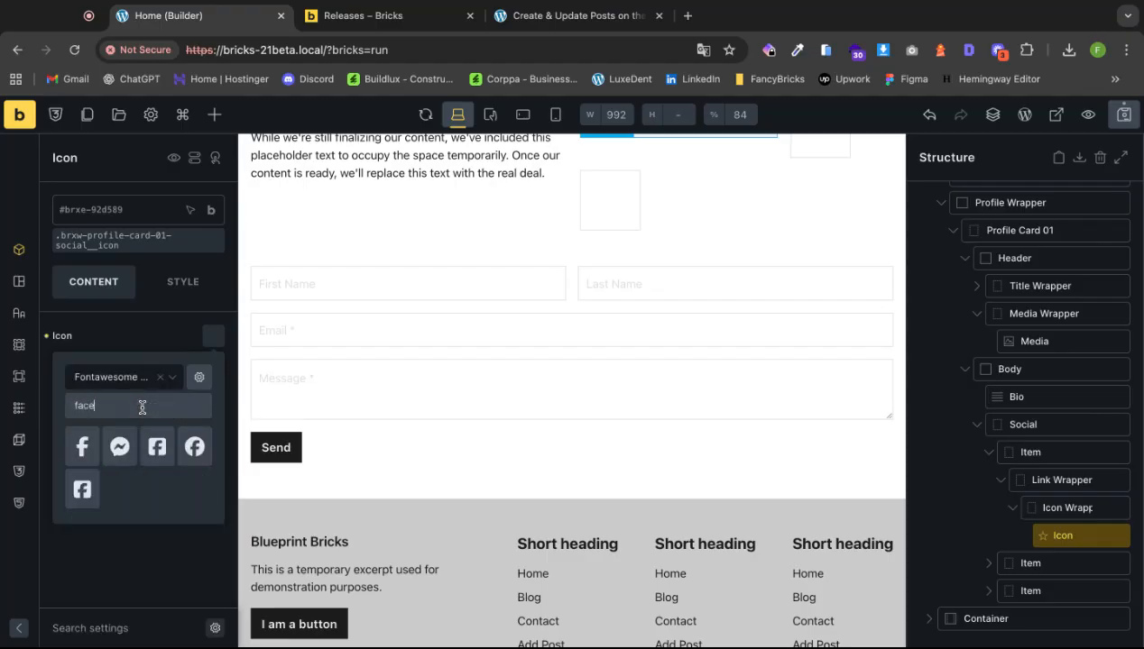
text(e)
click(82, 447)
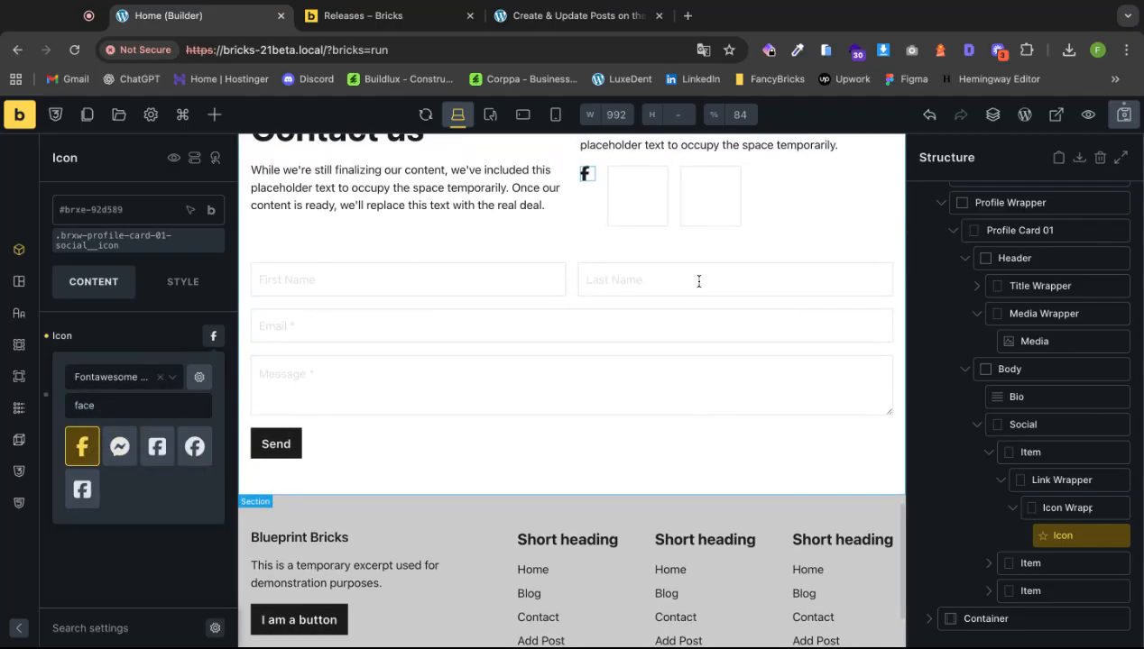
Set the second social icon to the Fontawesome - Brands Instagram icon.
click(632, 197)
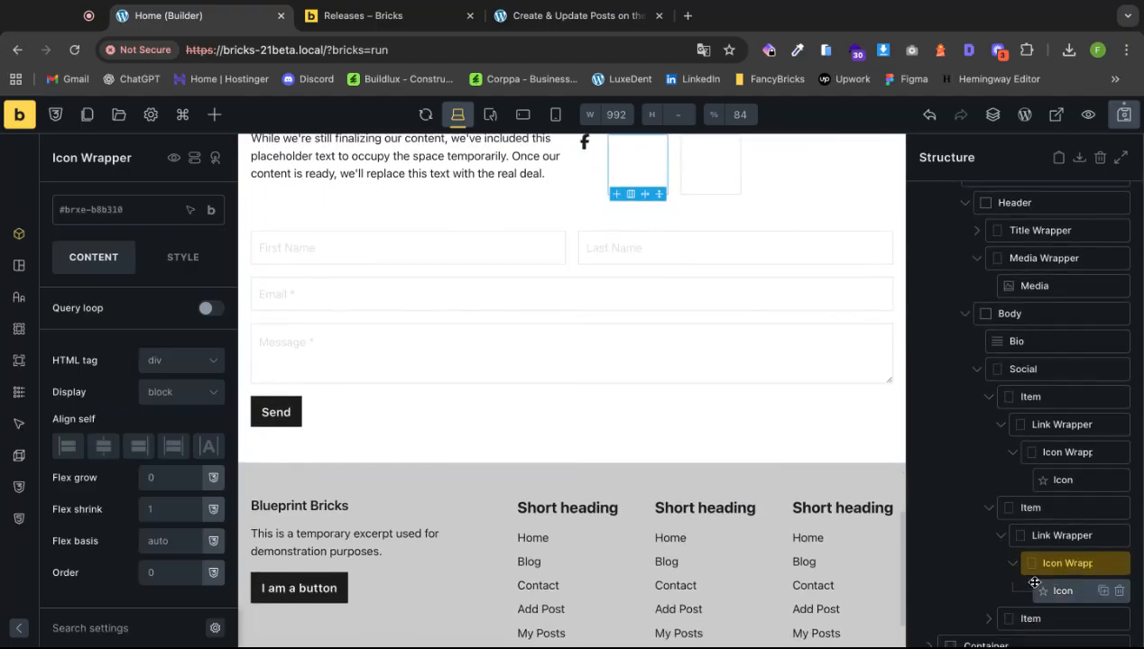
click(1034, 583)
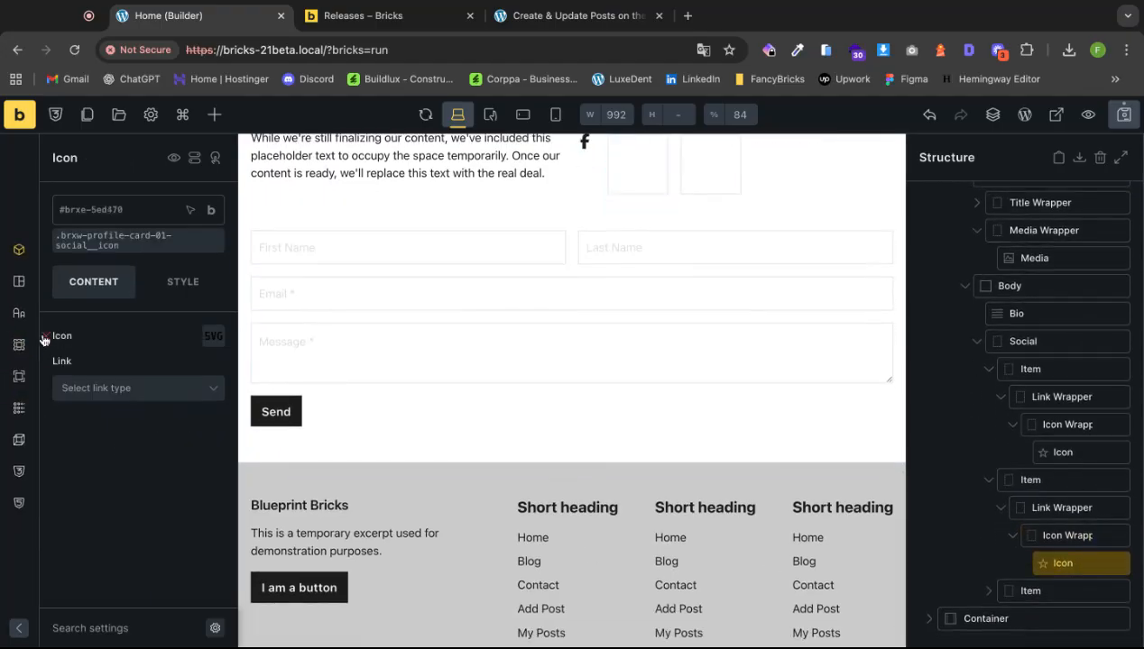
click(213, 336)
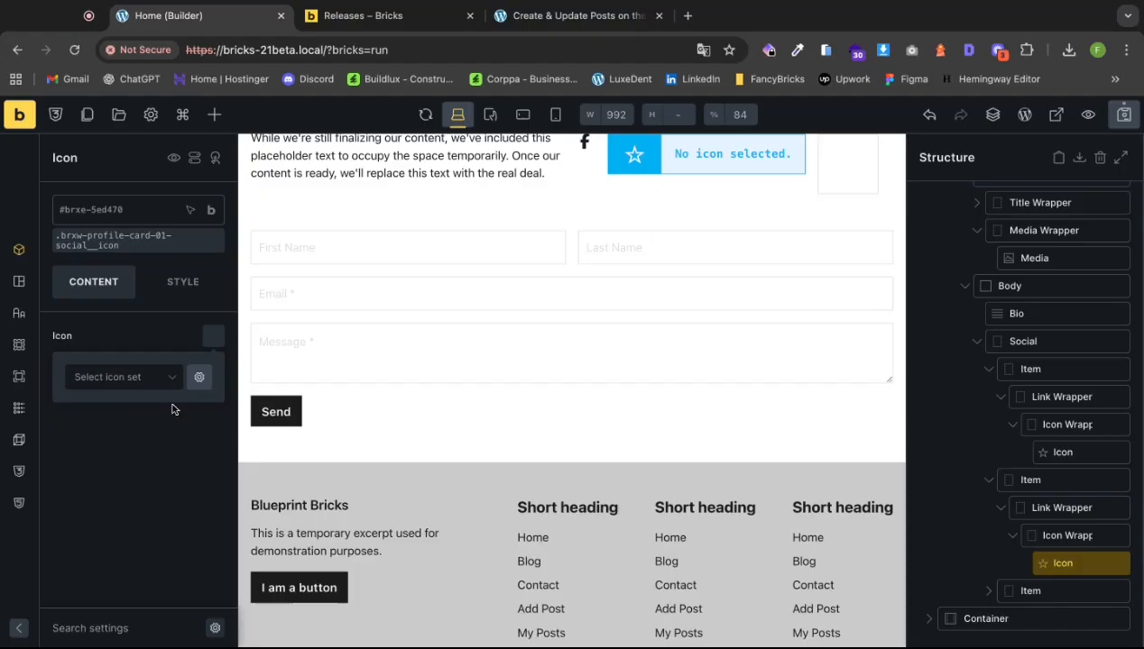
click(127, 379)
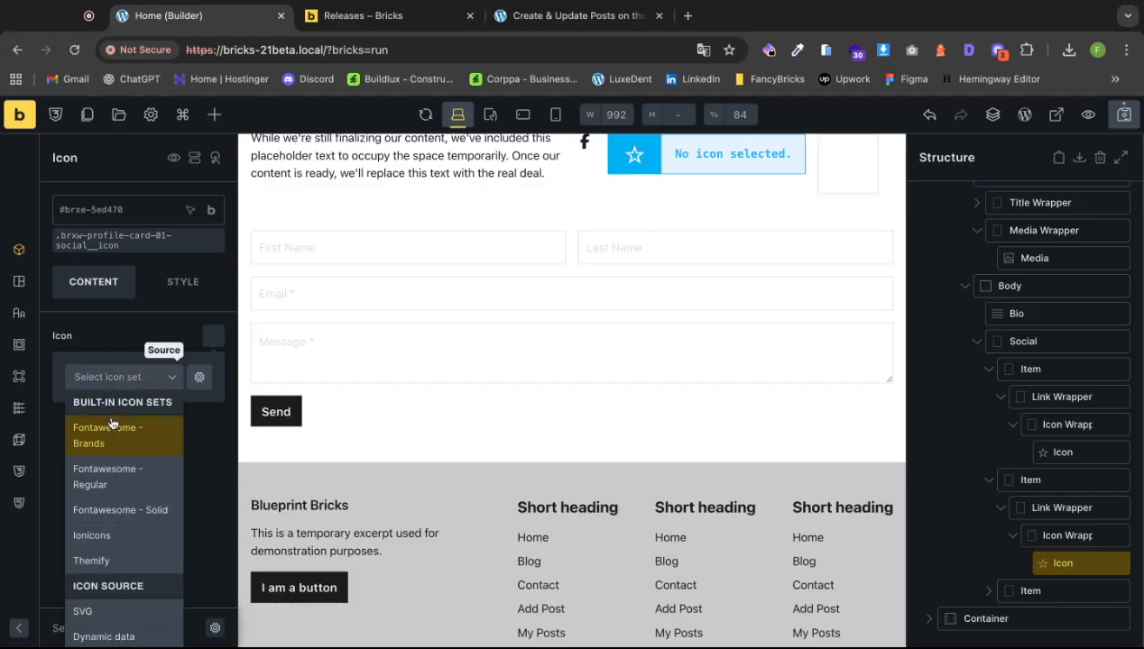
click(111, 424)
click(122, 404)
text(ins)
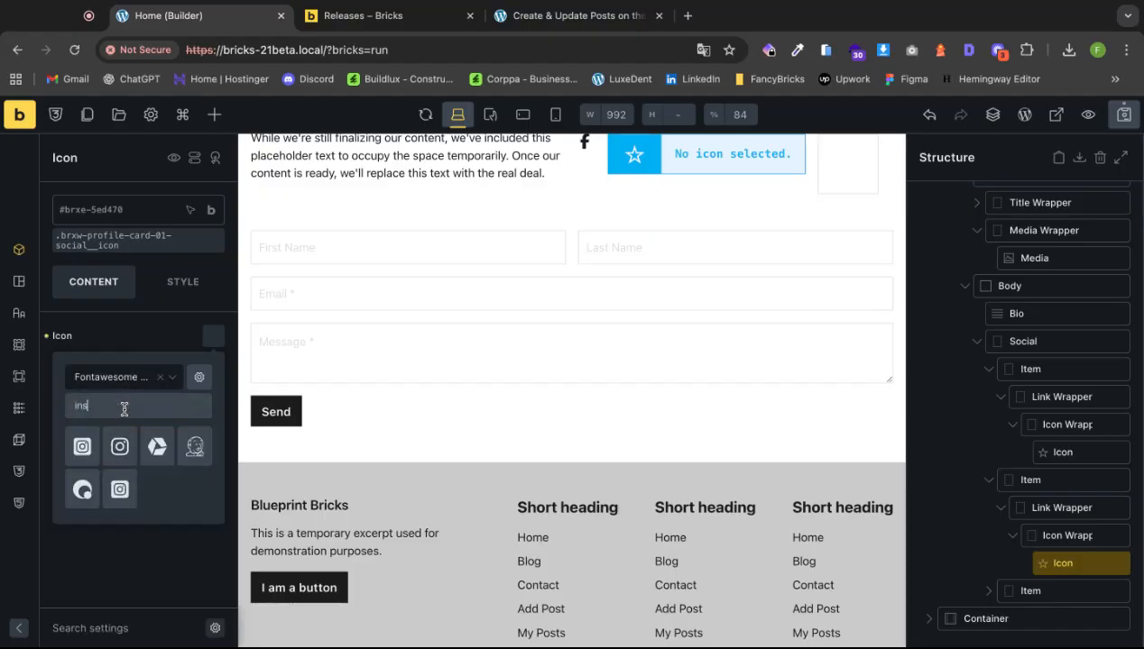
text(t)
click(82, 446)
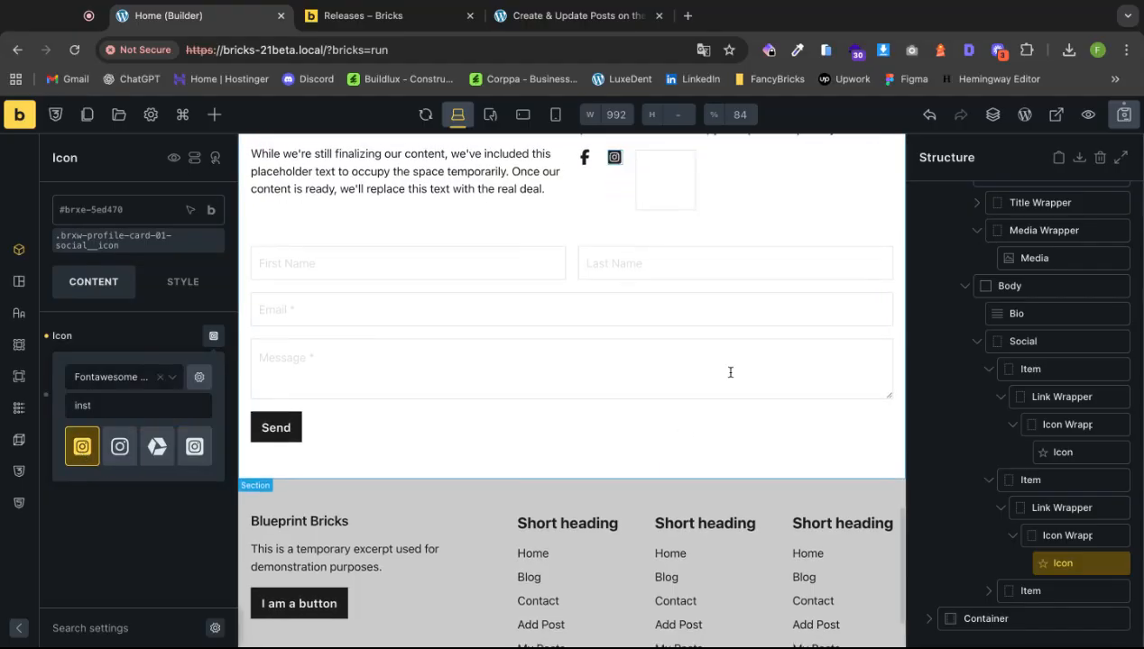
Replace the third icon's placeholder SVG with the Fontawesome - Brands LinkedIn icon.
click(671, 181)
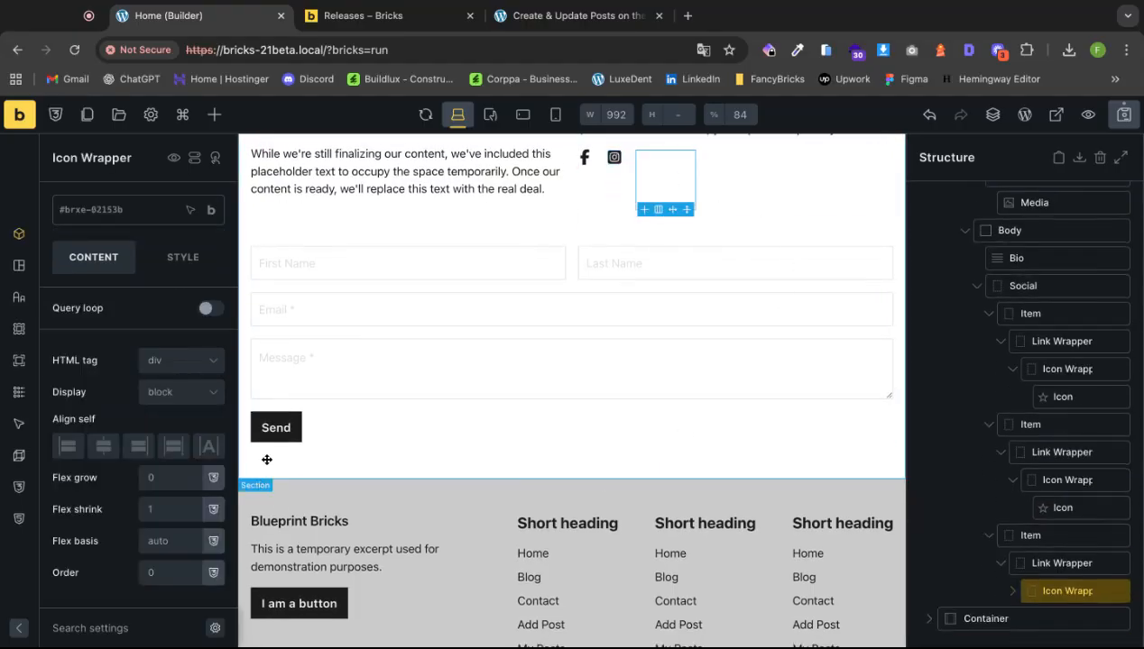
click(1012, 591)
click(1060, 618)
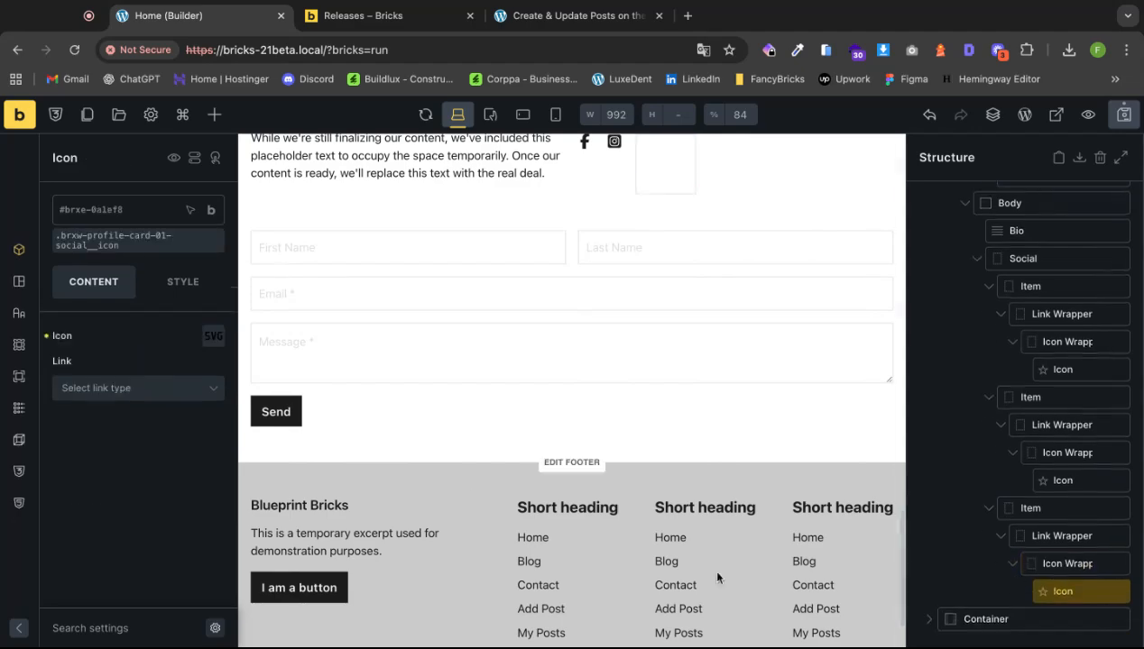
click(213, 336)
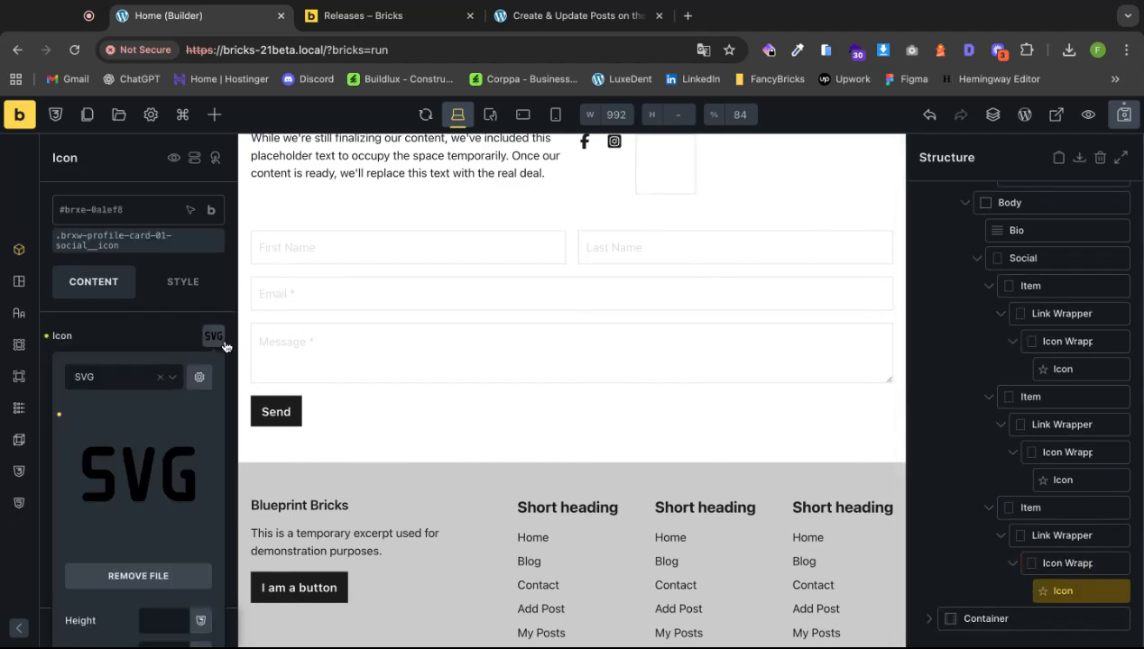
click(46, 337)
click(214, 337)
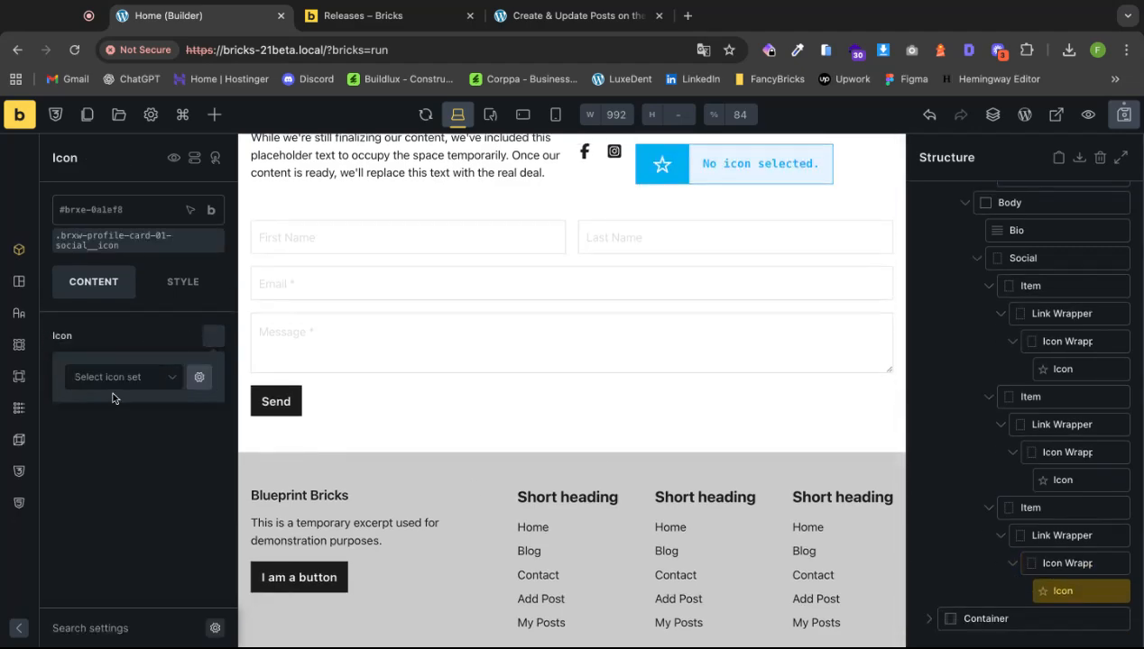
click(121, 382)
click(111, 434)
click(176, 408)
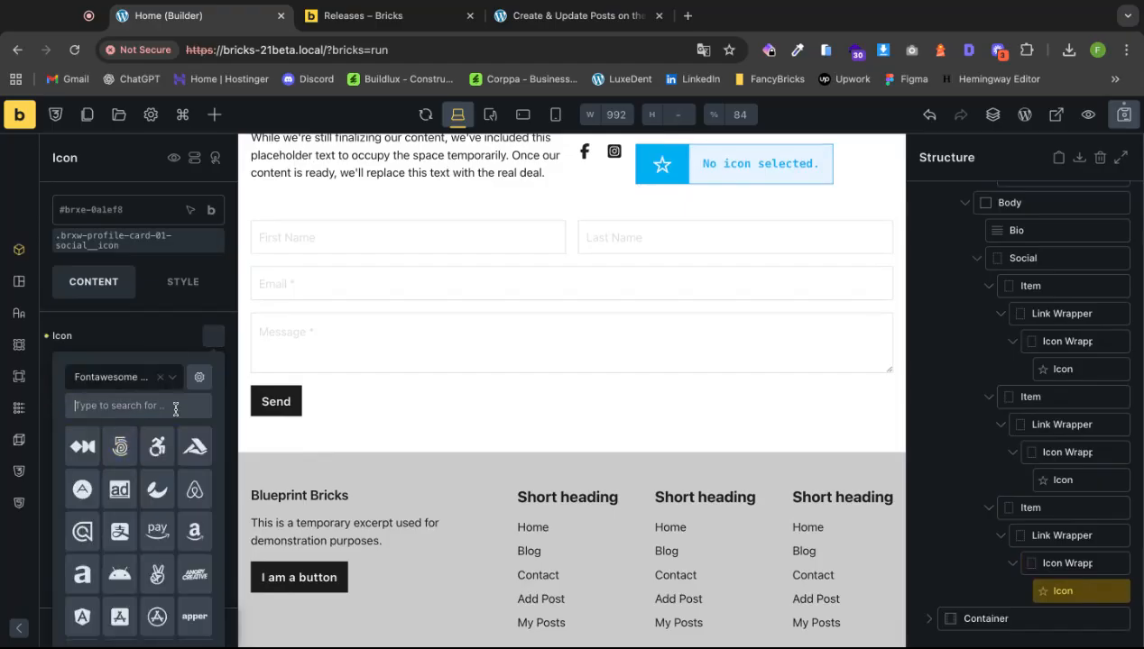
text(lin)
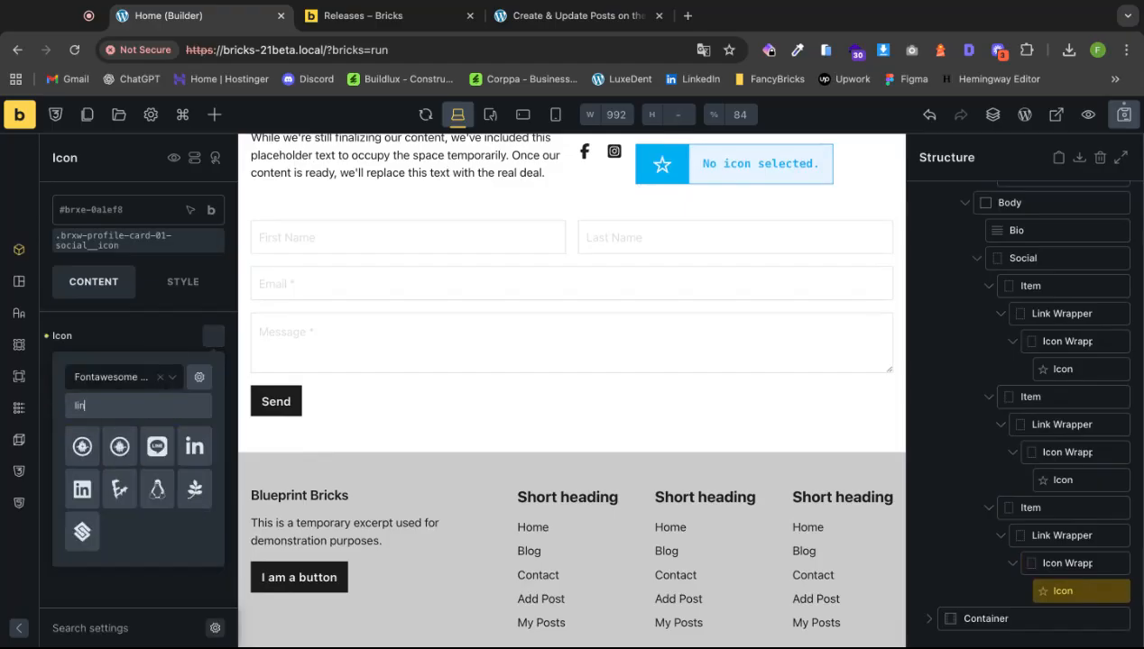
click(194, 446)
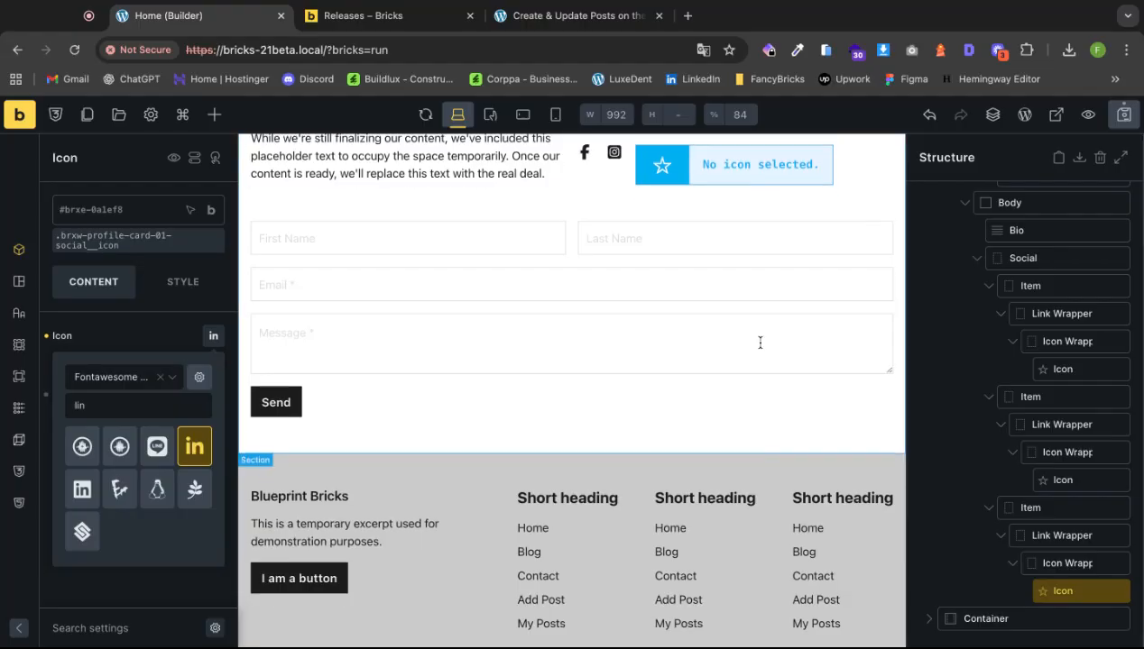
scroll(688, 357, up, 2)
click(500, 329)
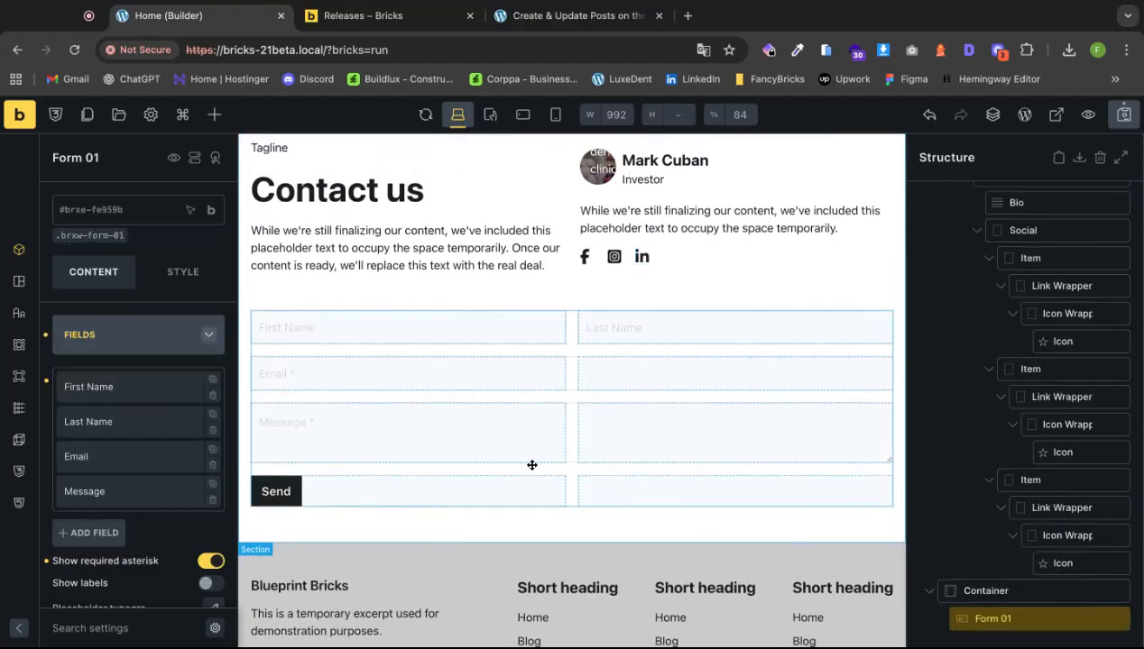
Target the avatar's .brxw-profile-card-01__media class and set its caption type to No caption.
scroll(537, 460, up, 1)
click(596, 192)
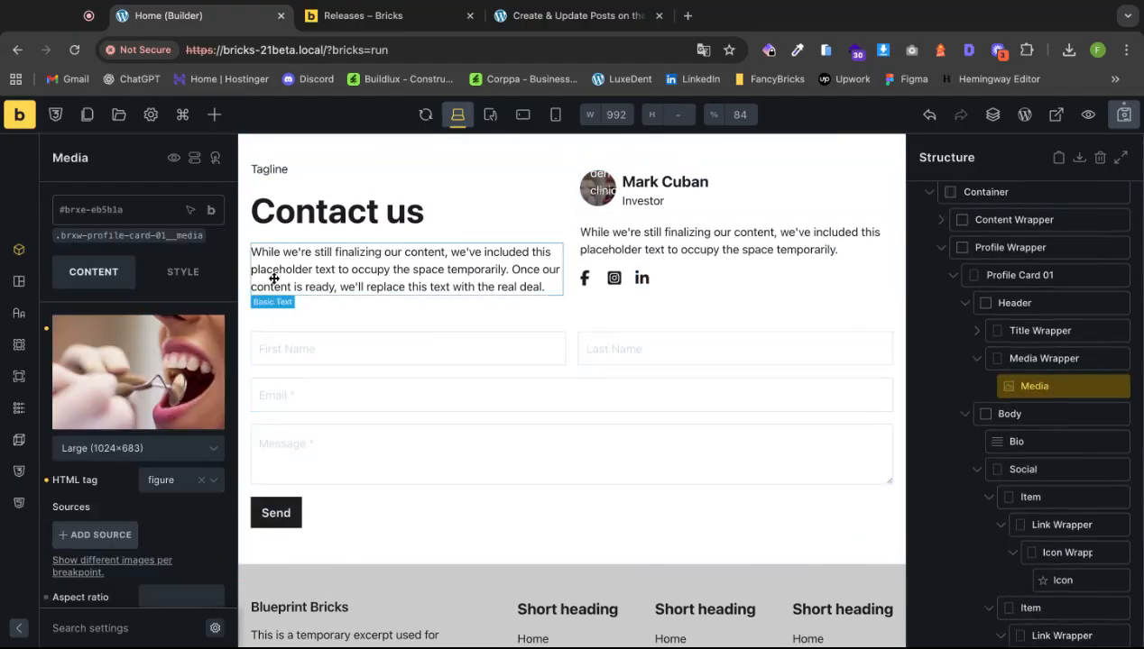
click(115, 241)
scroll(180, 388, down, 3)
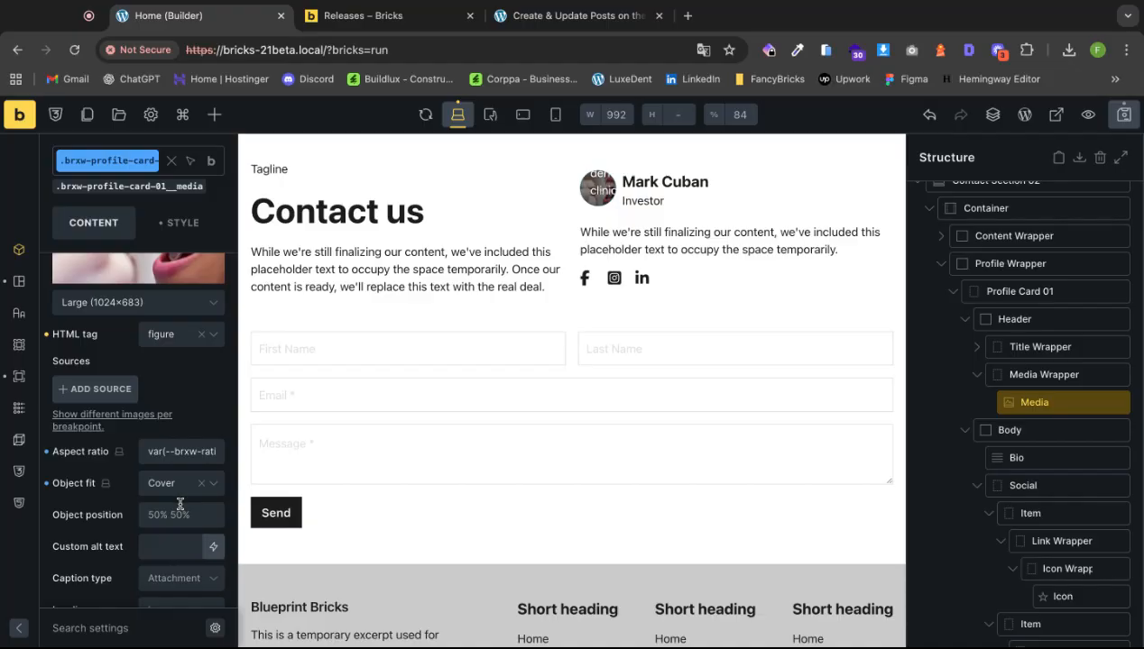
click(171, 582)
click(171, 604)
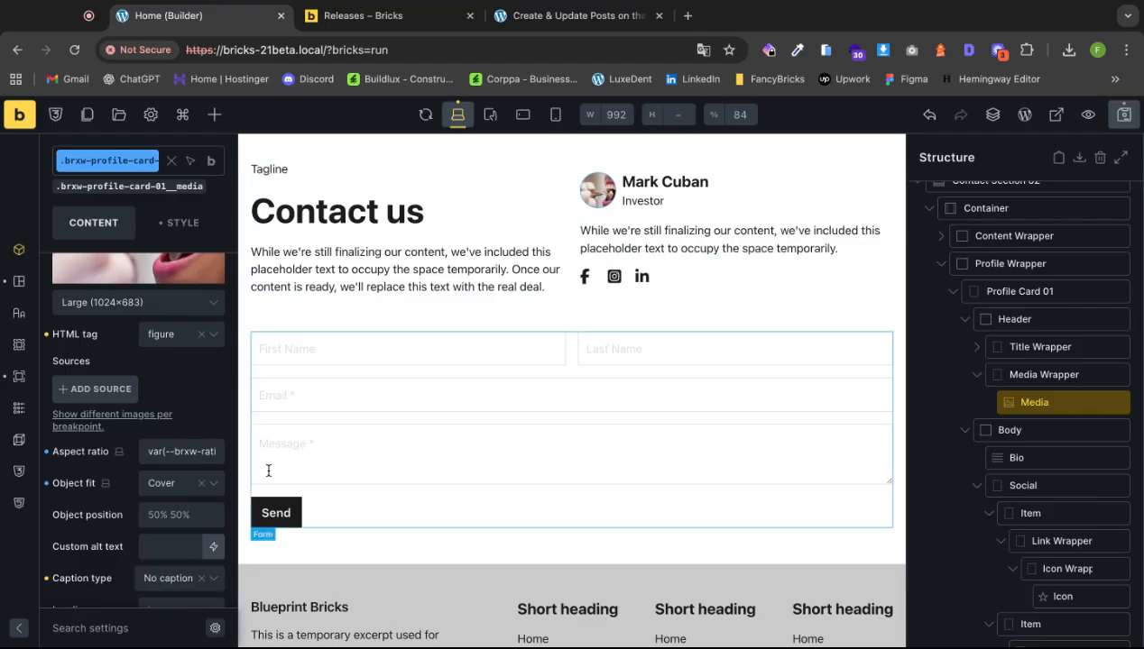
drag(234, 467, 302, 467)
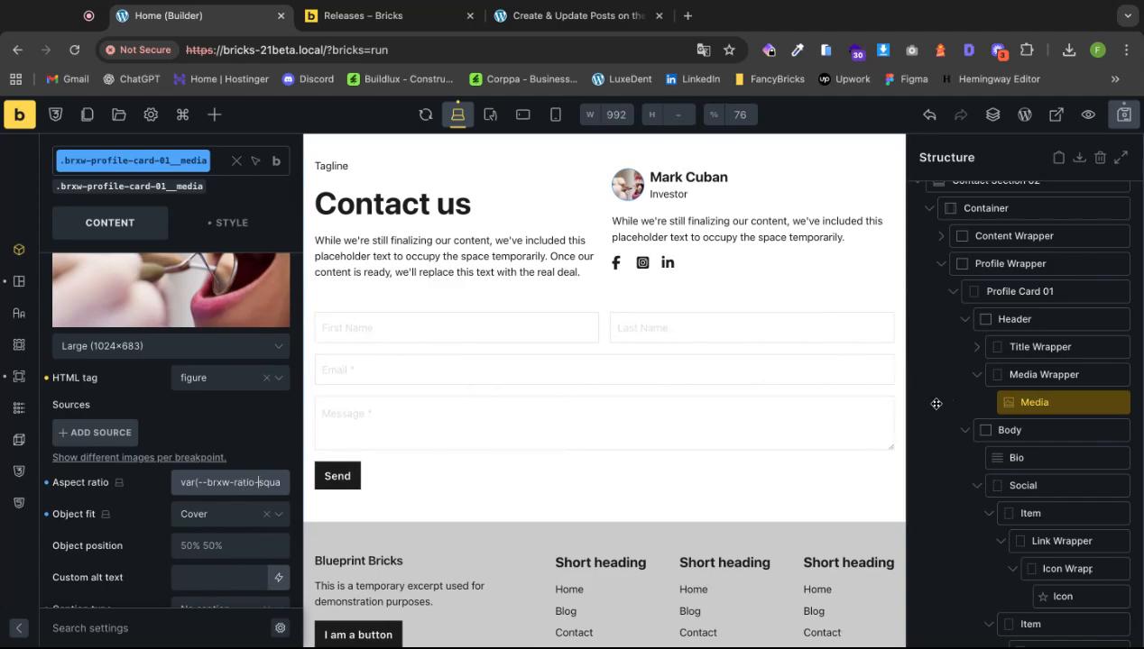
scroll(809, 409, up, 1)
scroll(809, 408, up, 10)
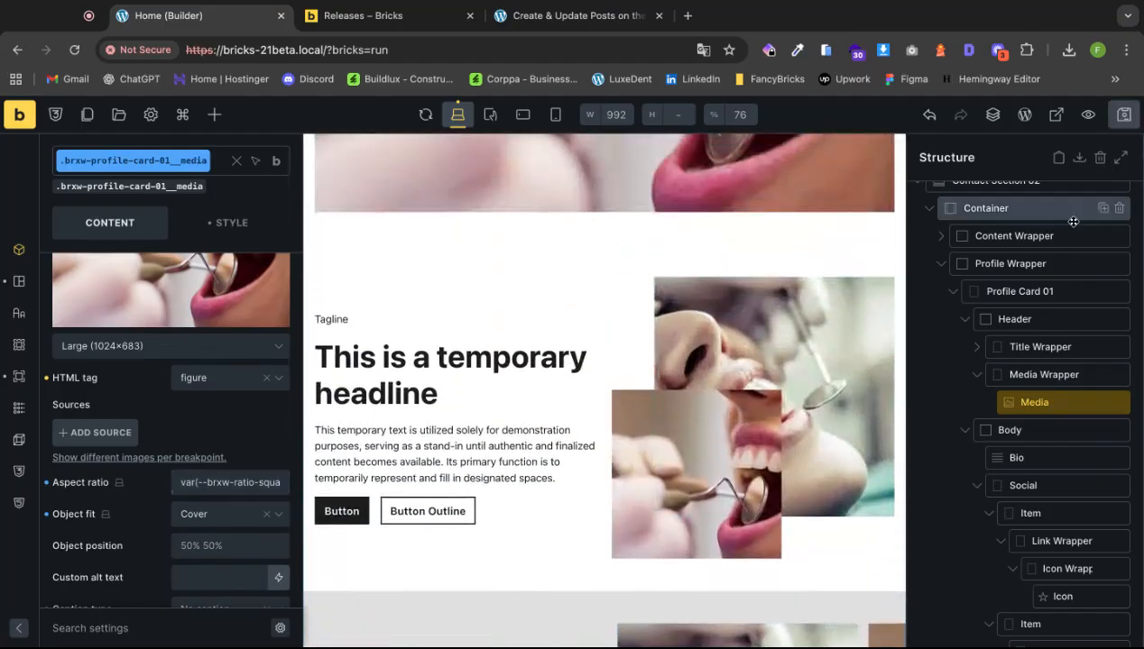
Exit to the preview, load the live home page and scroll to the Contact us section.
click(19, 115)
mouse_move(12, 109)
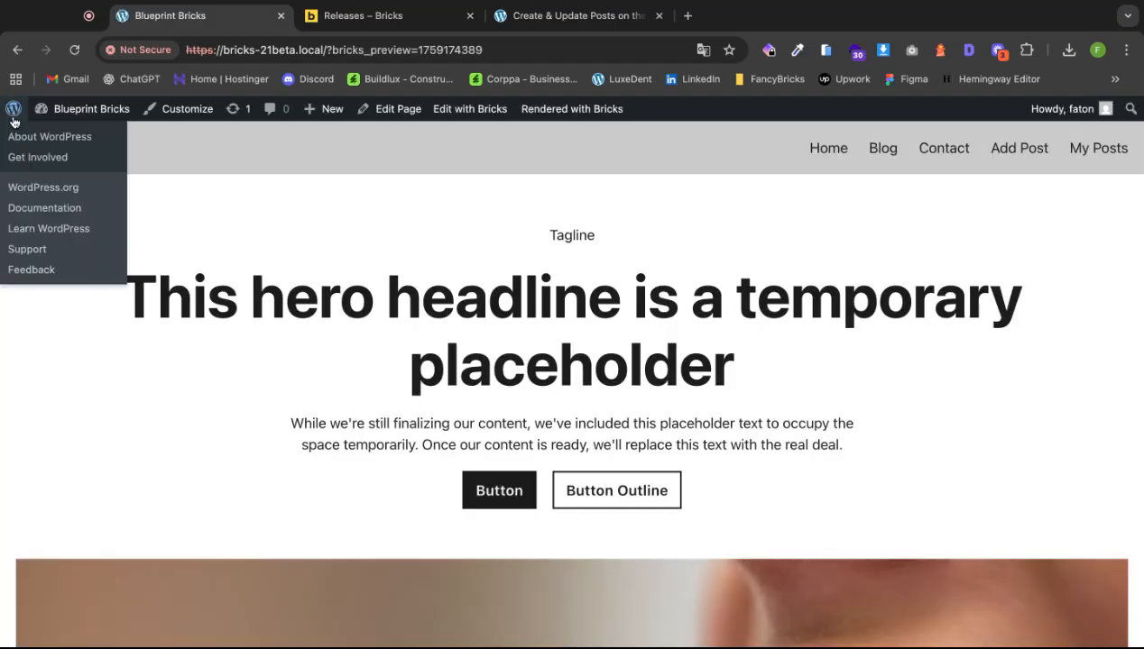
click(64, 148)
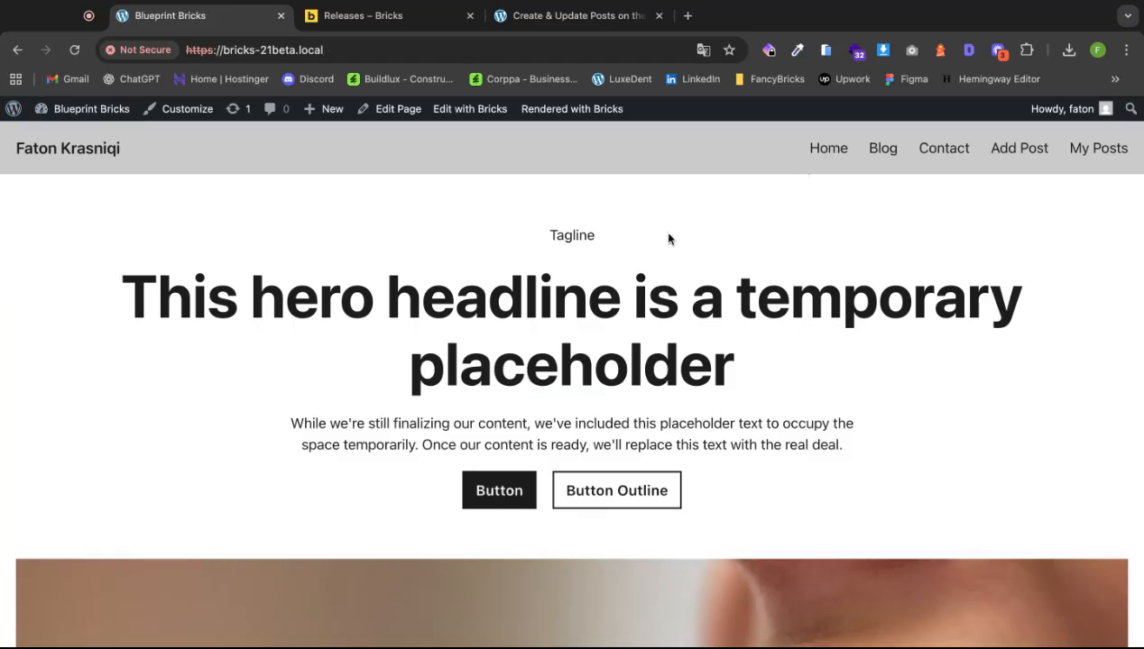
scroll(669, 239, down, 10)
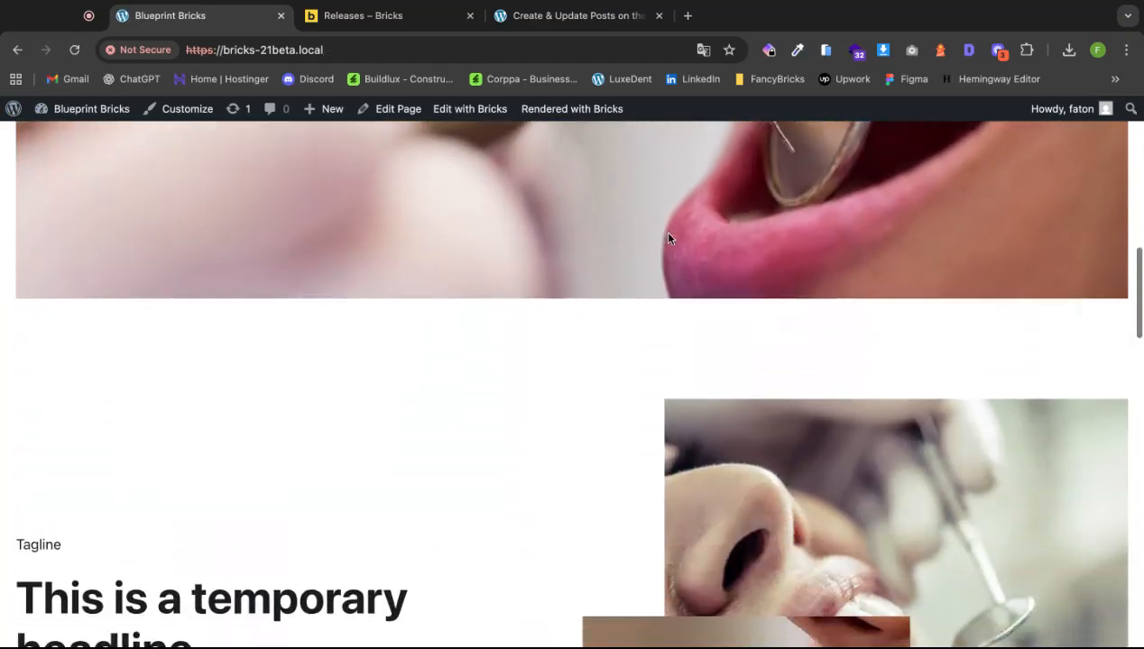
scroll(669, 239, down, 10)
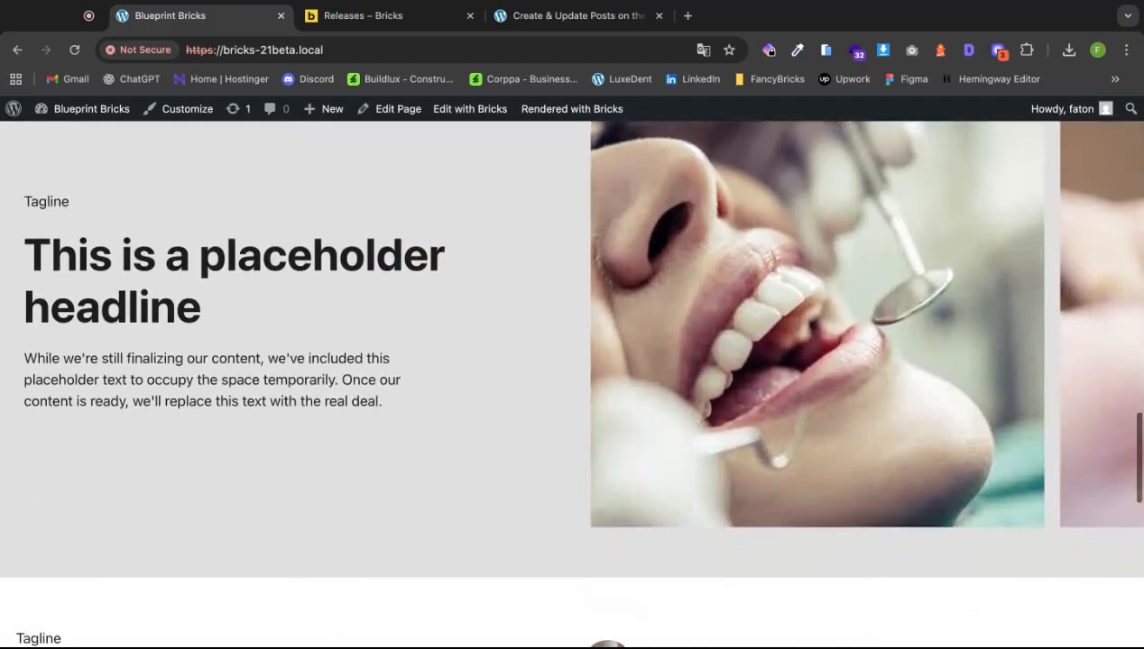
scroll(668, 239, down, 3)
scroll(670, 252, up, 1)
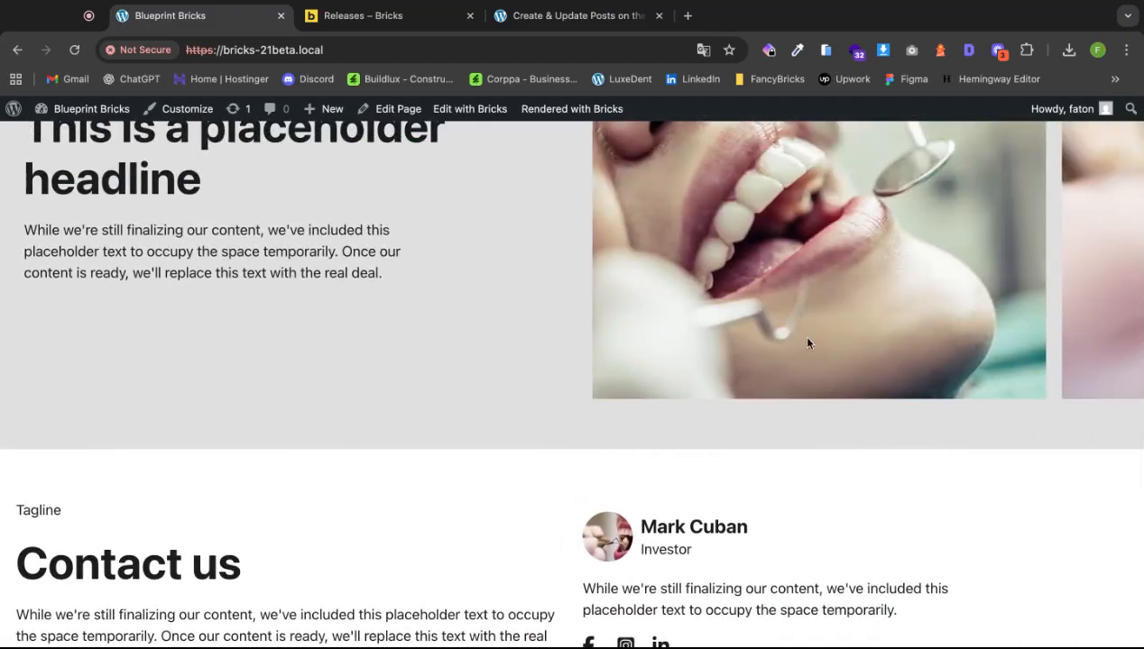
scroll(807, 341, up, 3)
scroll(807, 341, down, 4)
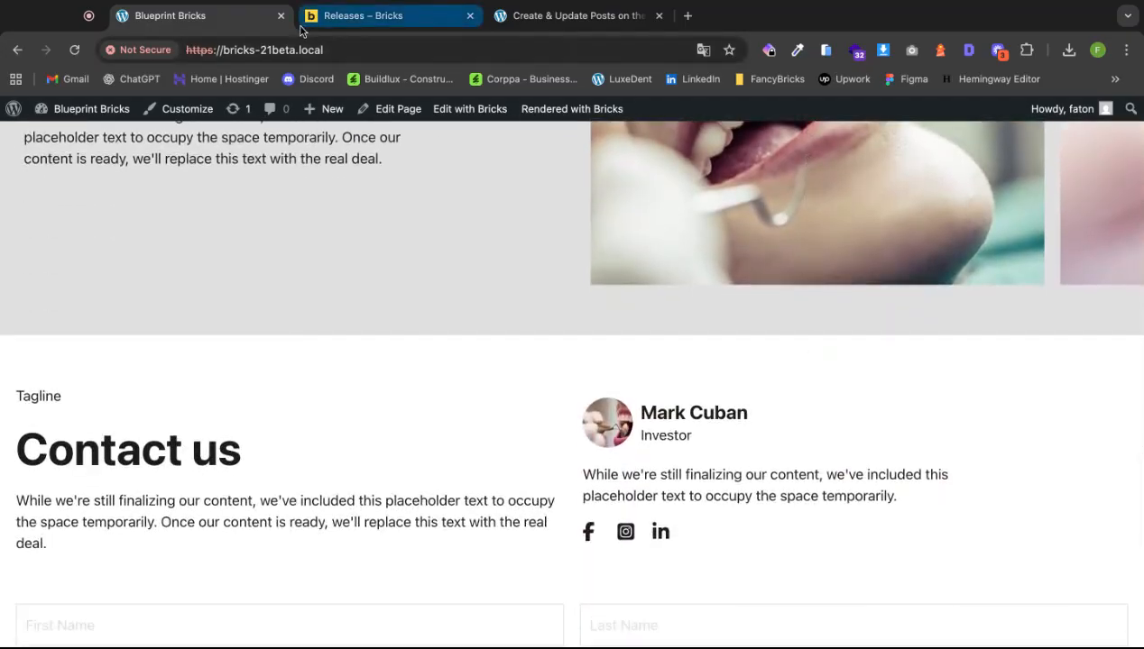
mouse_move(13, 112)
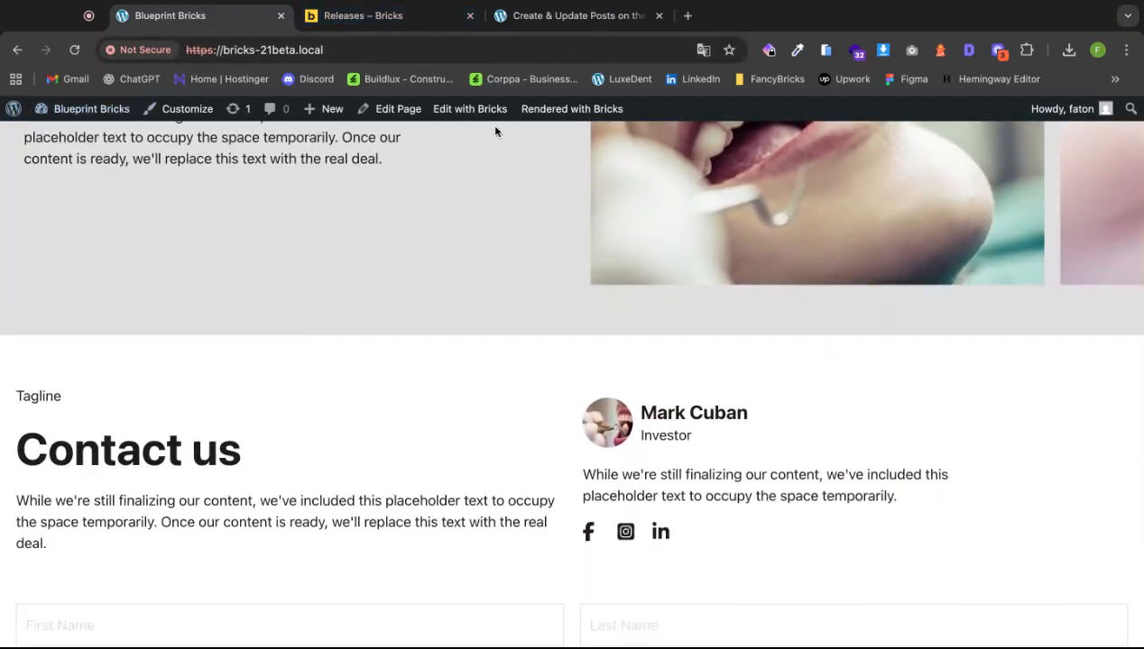
Reopen the home page in the builder and review the slider's custom JSON options.
click(463, 110)
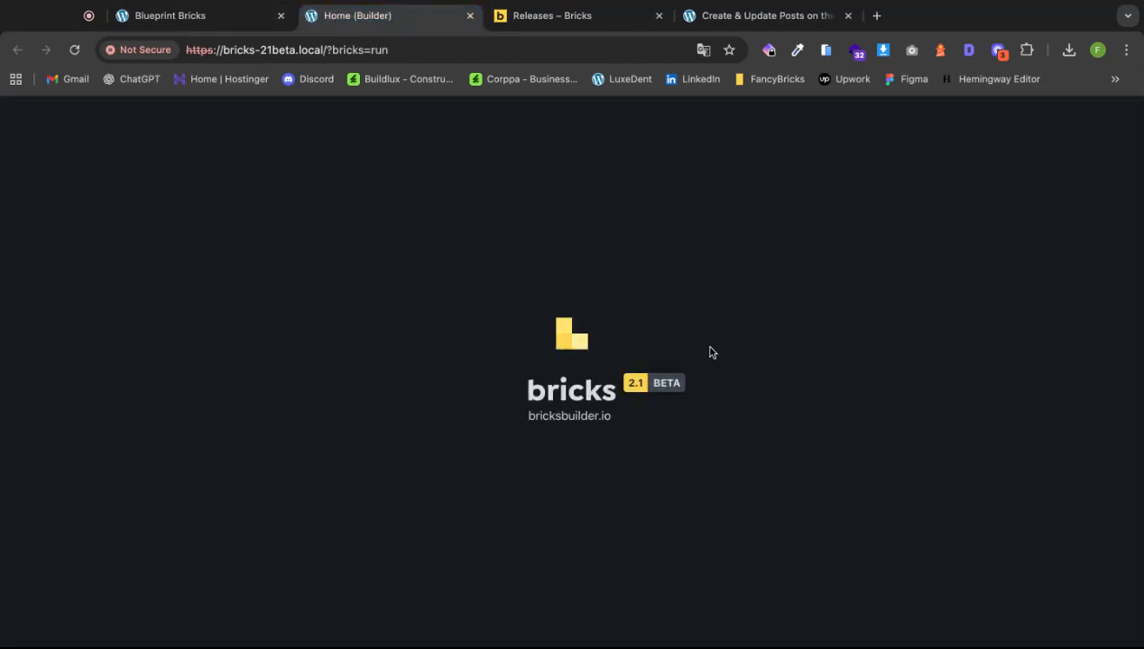
scroll(818, 404, down, 5)
scroll(818, 404, down, 5)
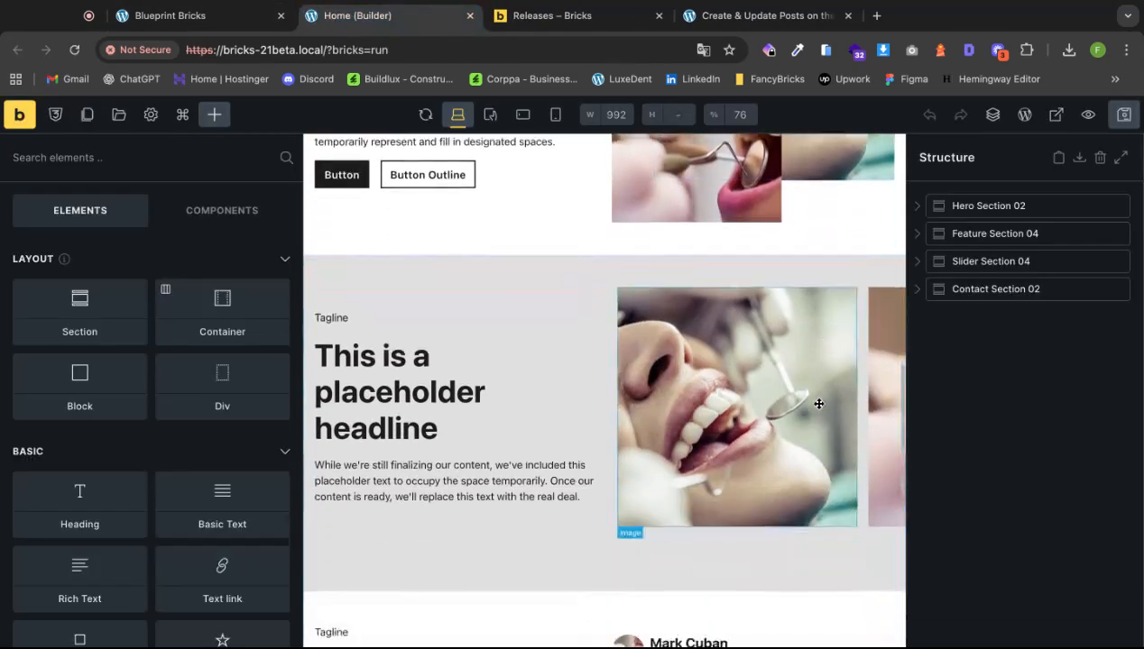
click(782, 389)
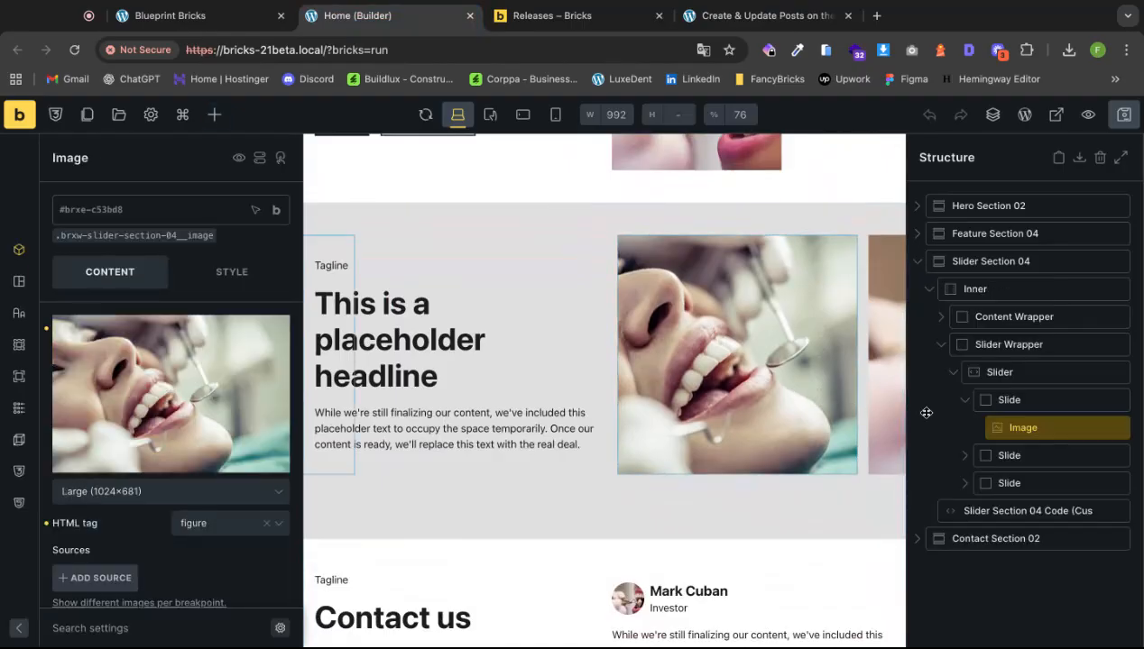
click(1027, 373)
scroll(163, 479, down, 1)
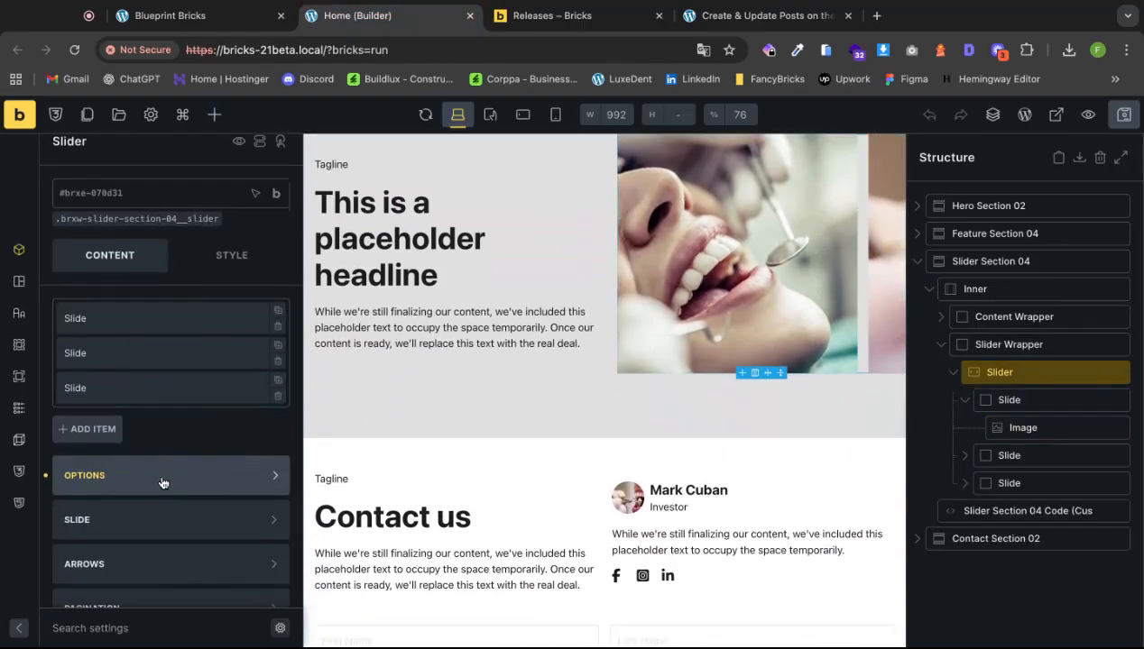
click(161, 477)
scroll(166, 477, down, 5)
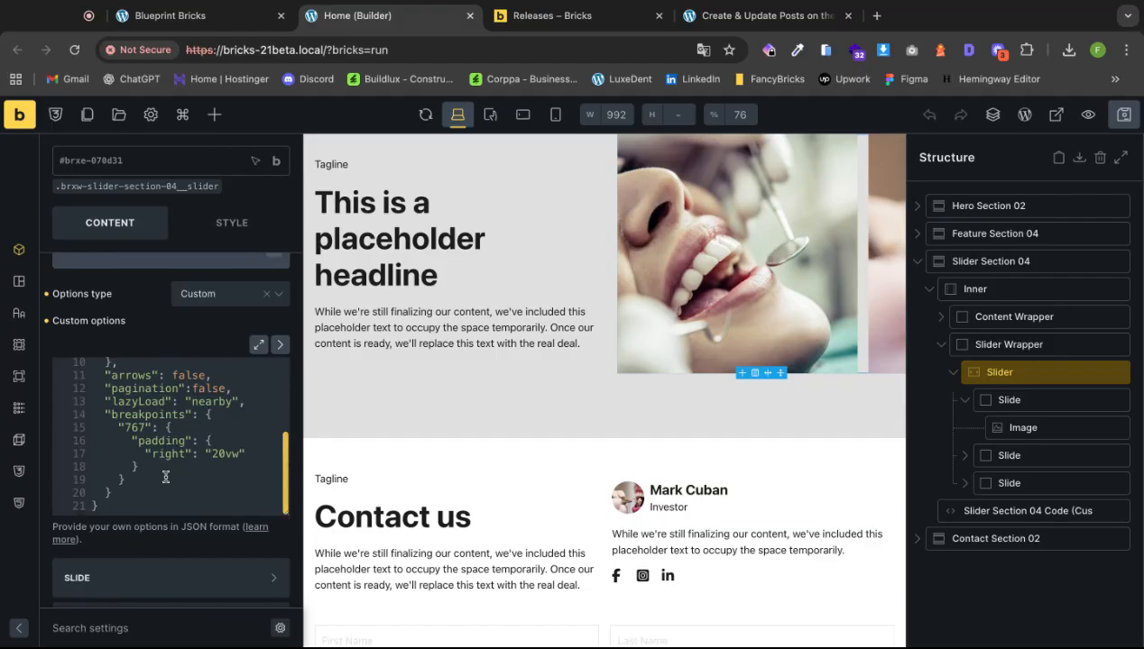
scroll(169, 473, up, 5)
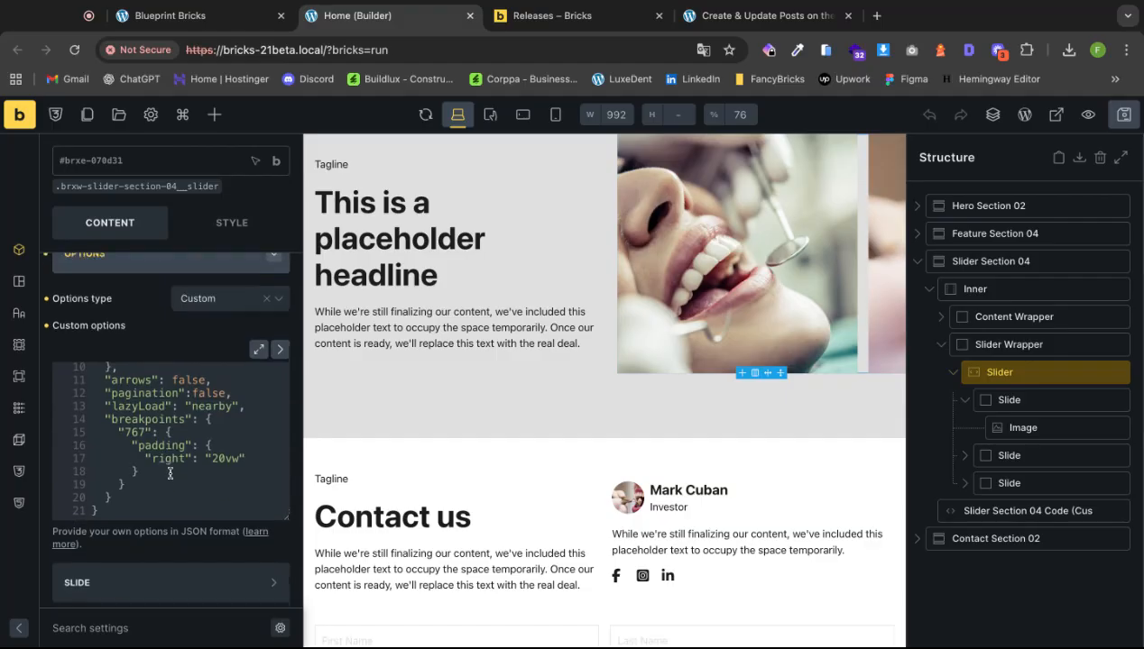
scroll(215, 483, up, 3)
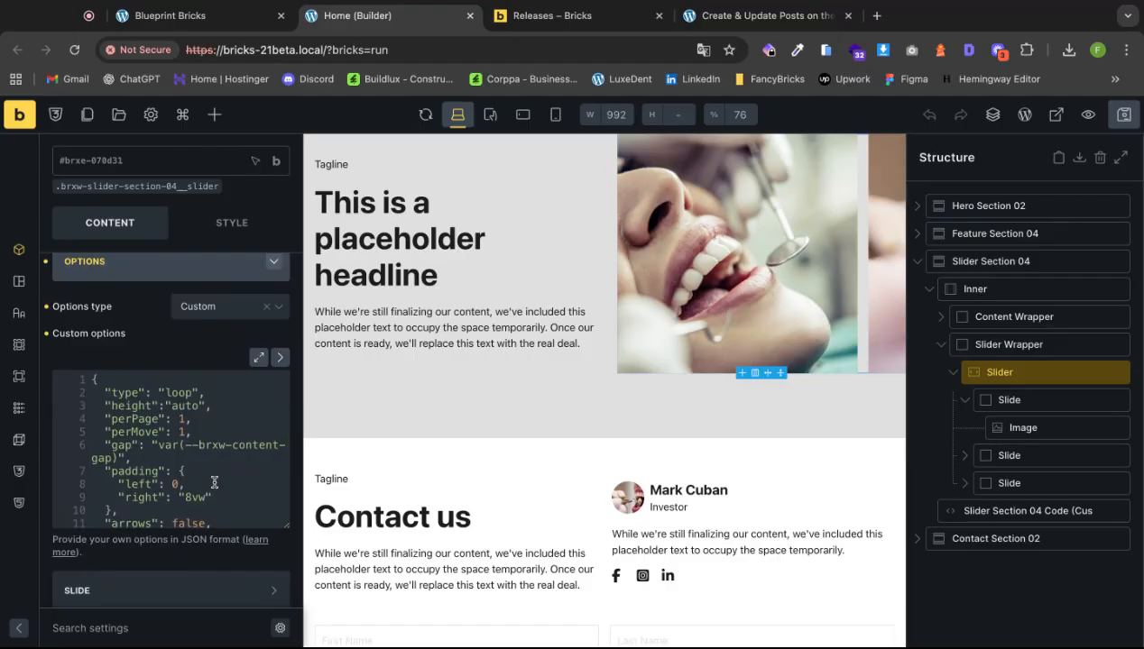
scroll(209, 469, up, 2)
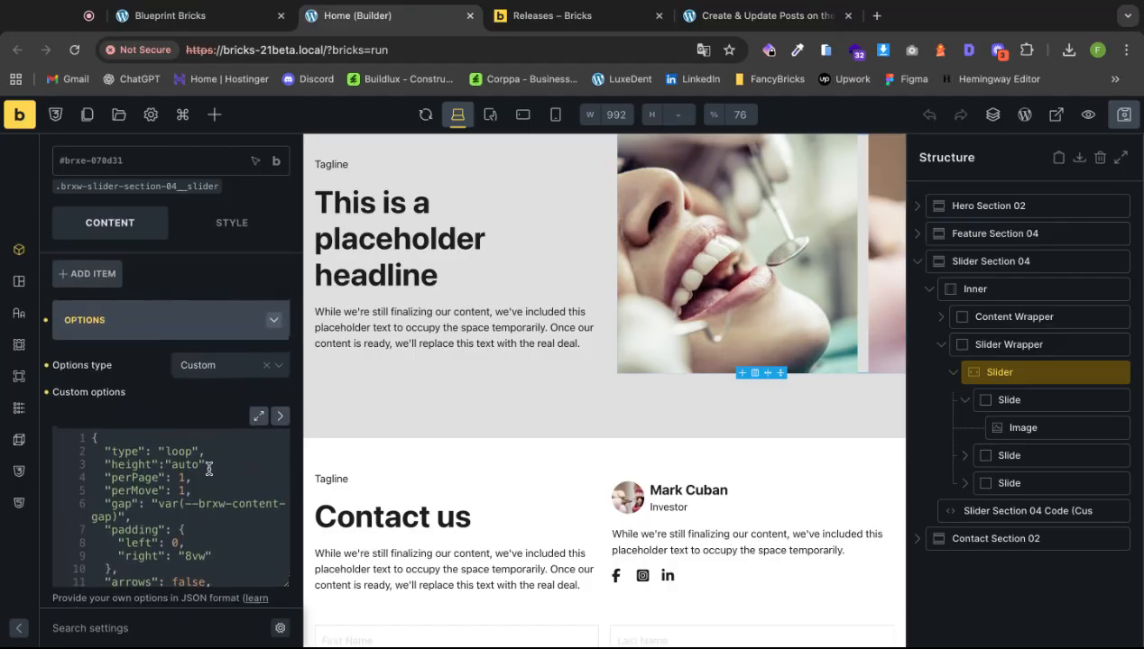
scroll(221, 476, down, 2)
scroll(207, 450, down, 5)
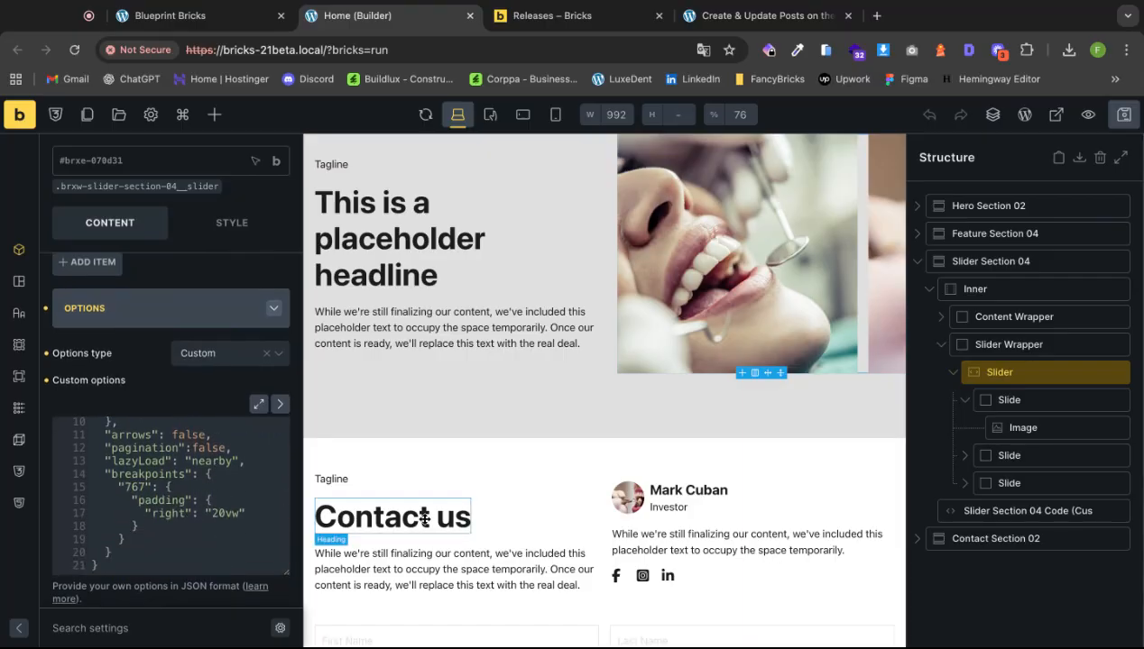
Deselect the slider and save the home page.
click(1022, 566)
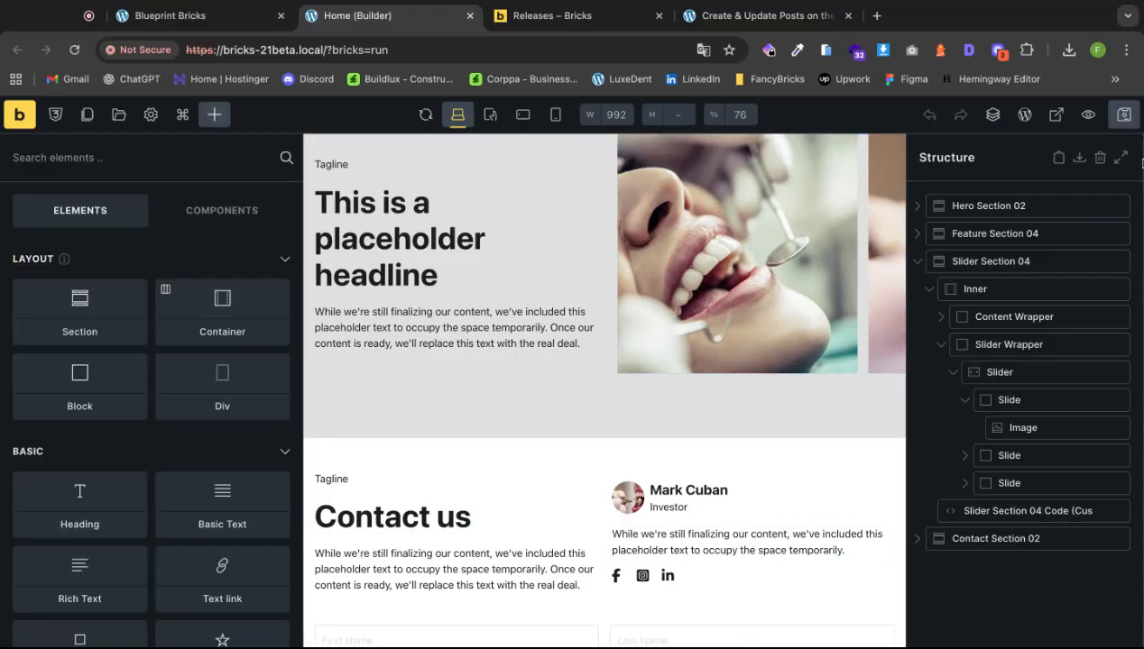
click(1124, 114)
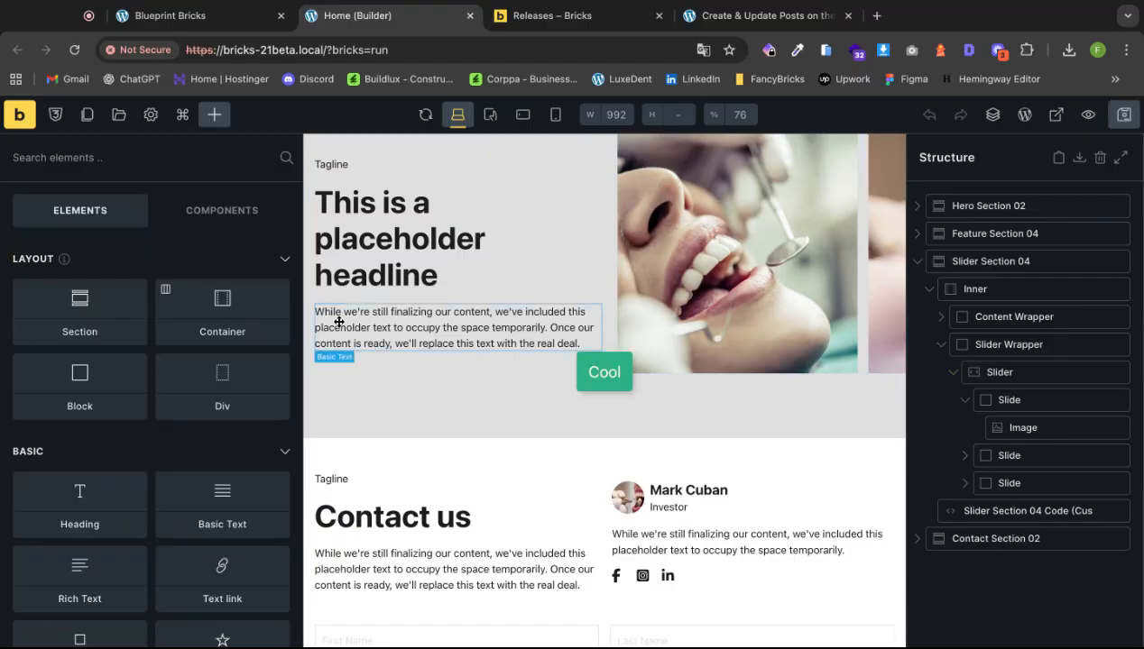
scroll(681, 173, up, 2)
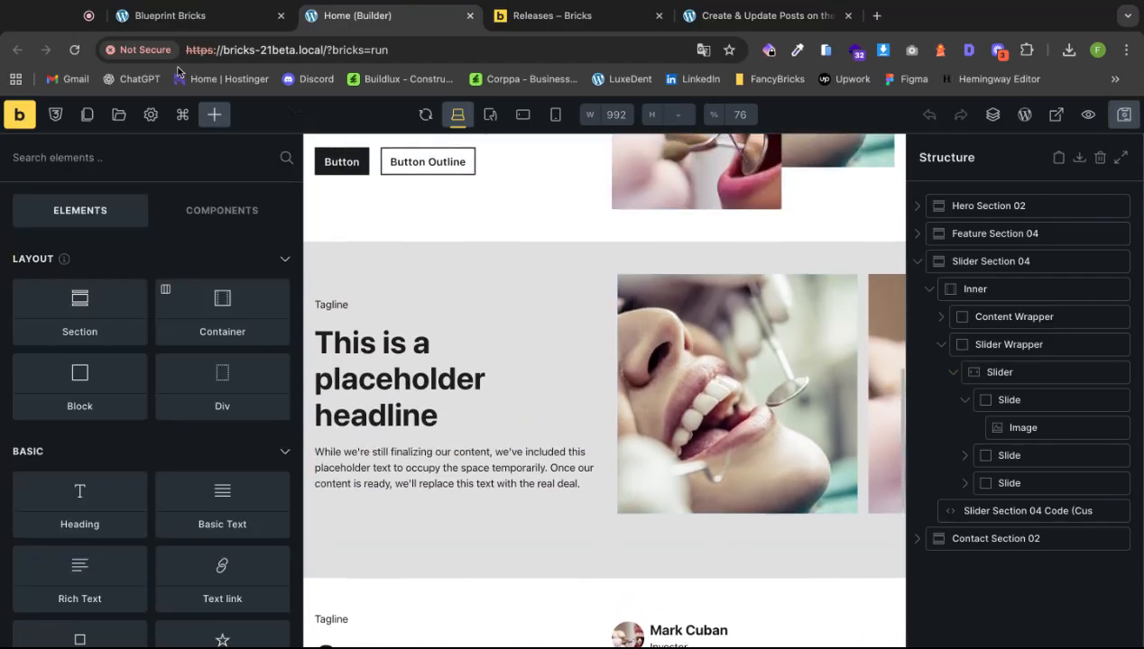
click(186, 16)
Scroll to the live Blueprint Bricks site's footer and open the Blog page.
scroll(524, 348, down, 5)
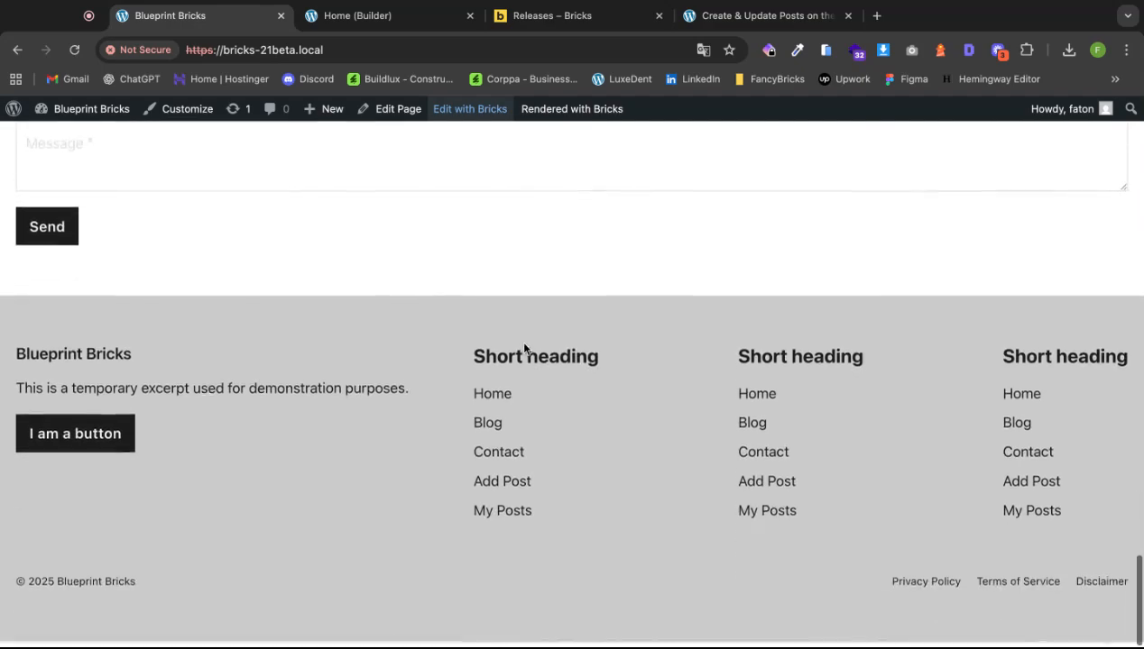
scroll(524, 349, up, 4)
scroll(524, 349, down, 5)
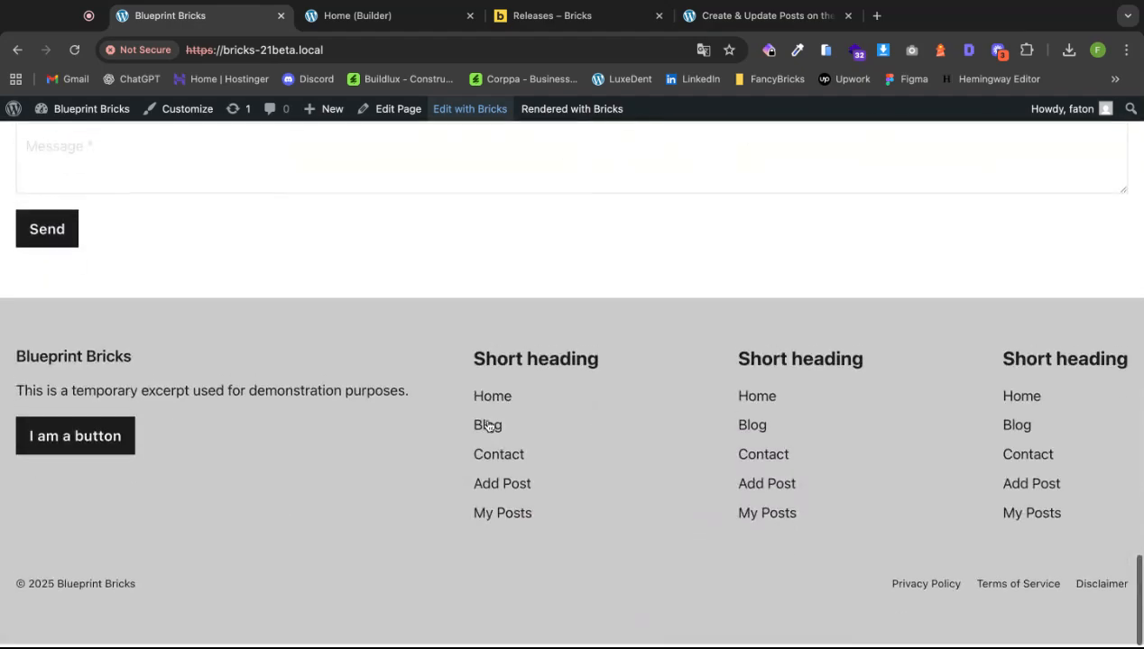
click(492, 399)
scroll(499, 403, down, 1)
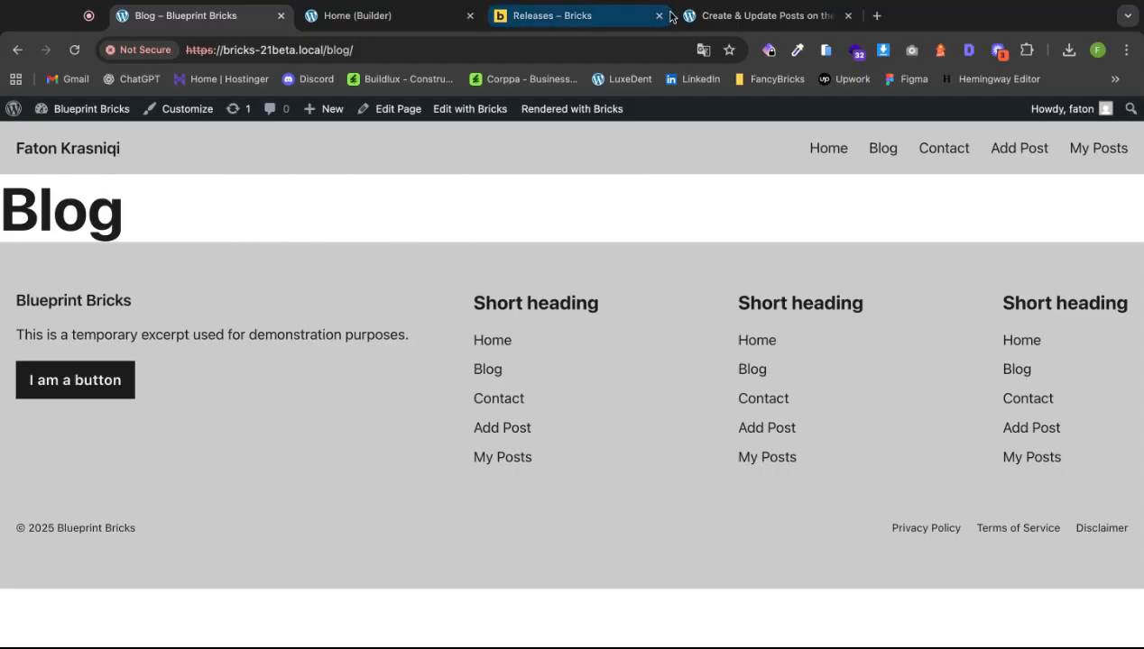
click(712, 15)
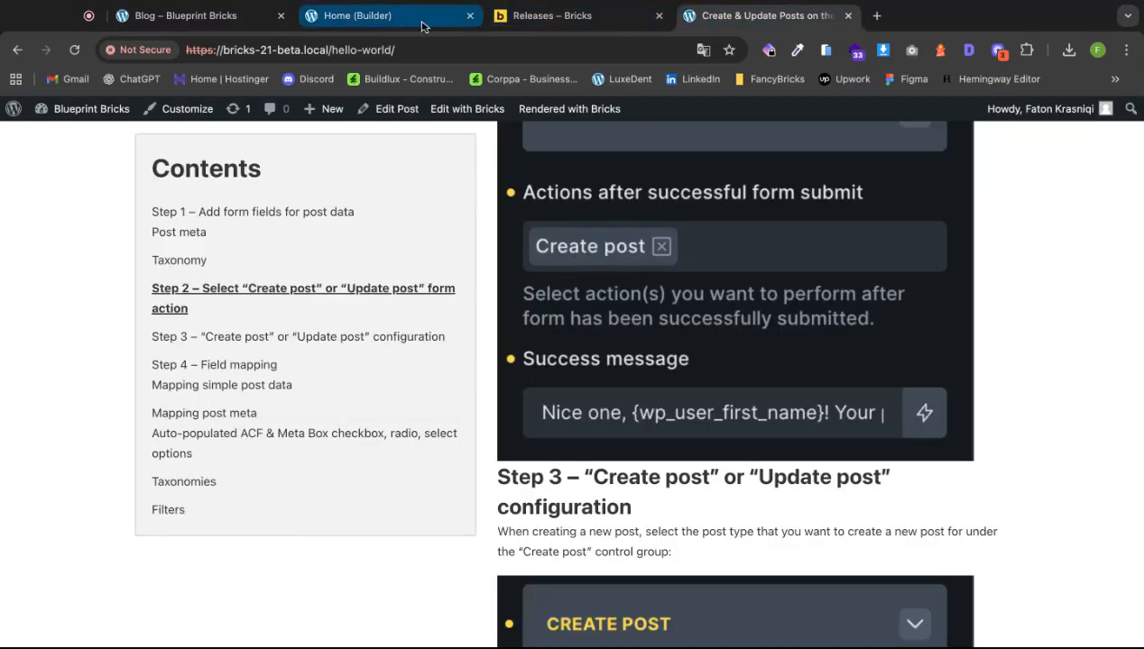
Visit the Blog, Add Post and My Posts pages from the site navigation.
scroll(756, 432, up, 10)
scroll(756, 433, up, 10)
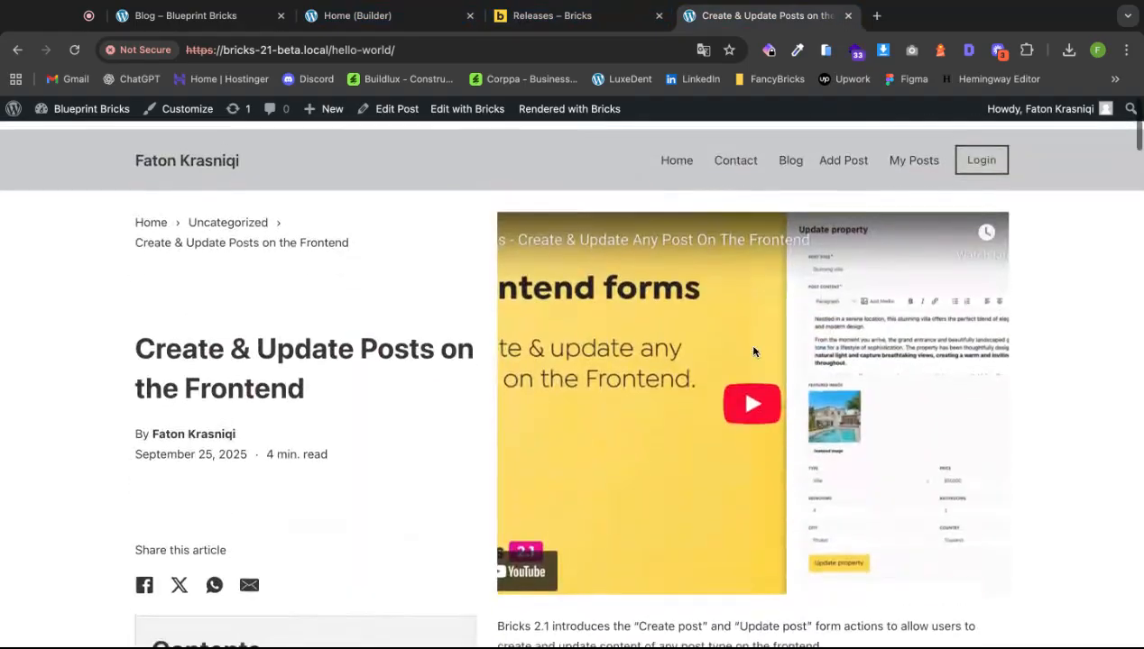
click(789, 153)
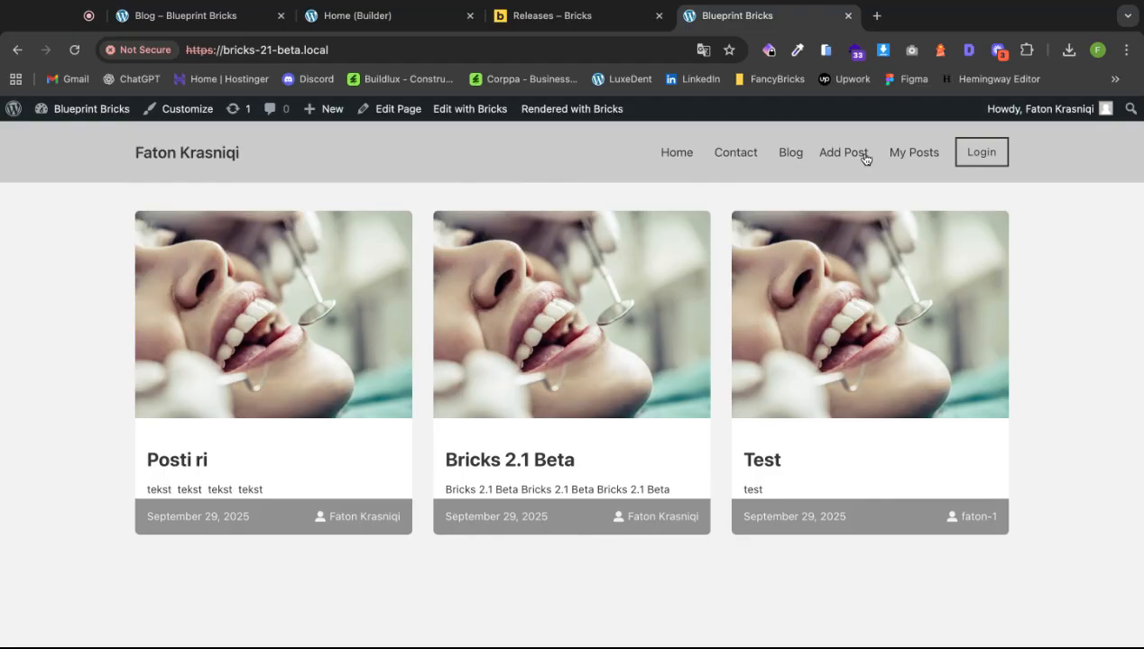
click(864, 158)
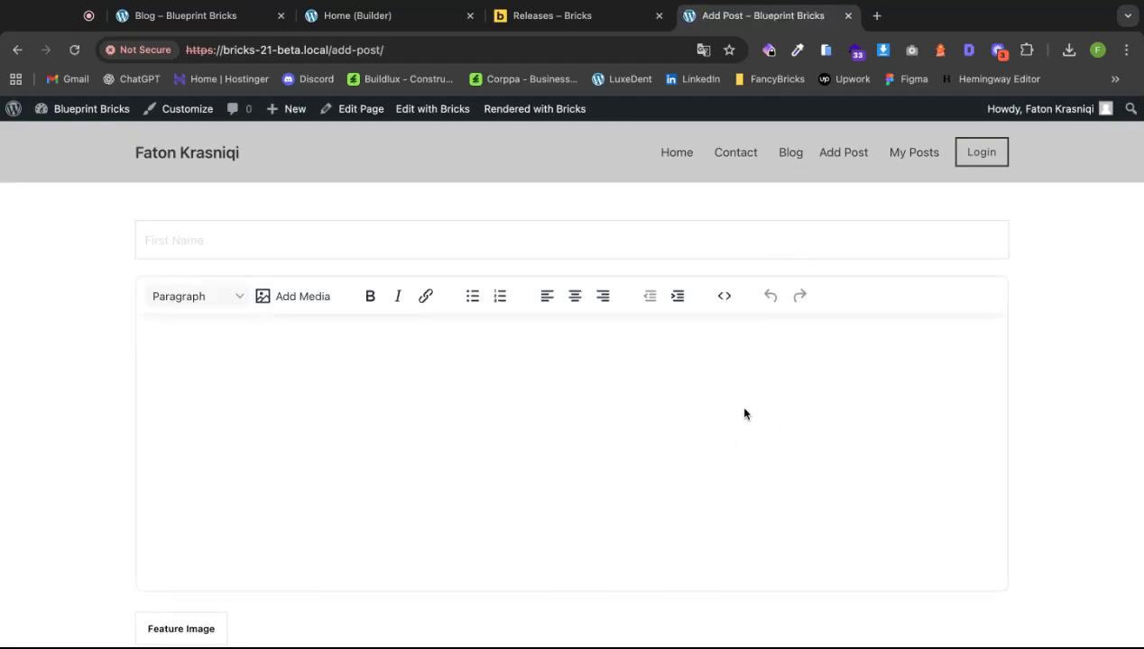
click(915, 154)
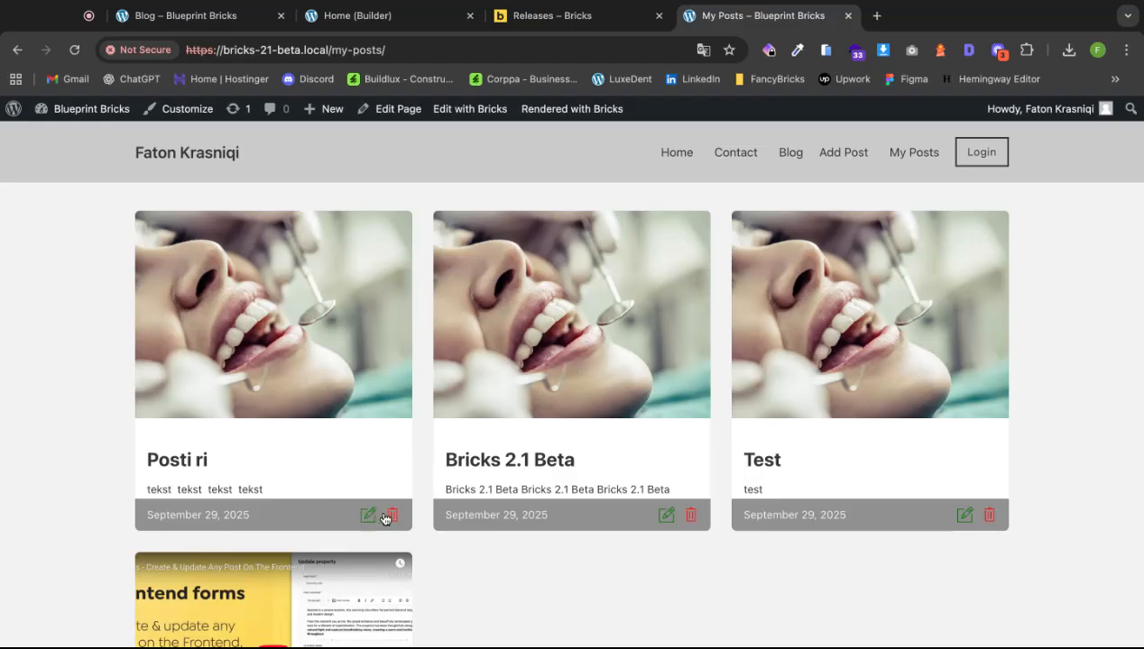
Edit the Posti ri post and save it with Update Post.
click(368, 515)
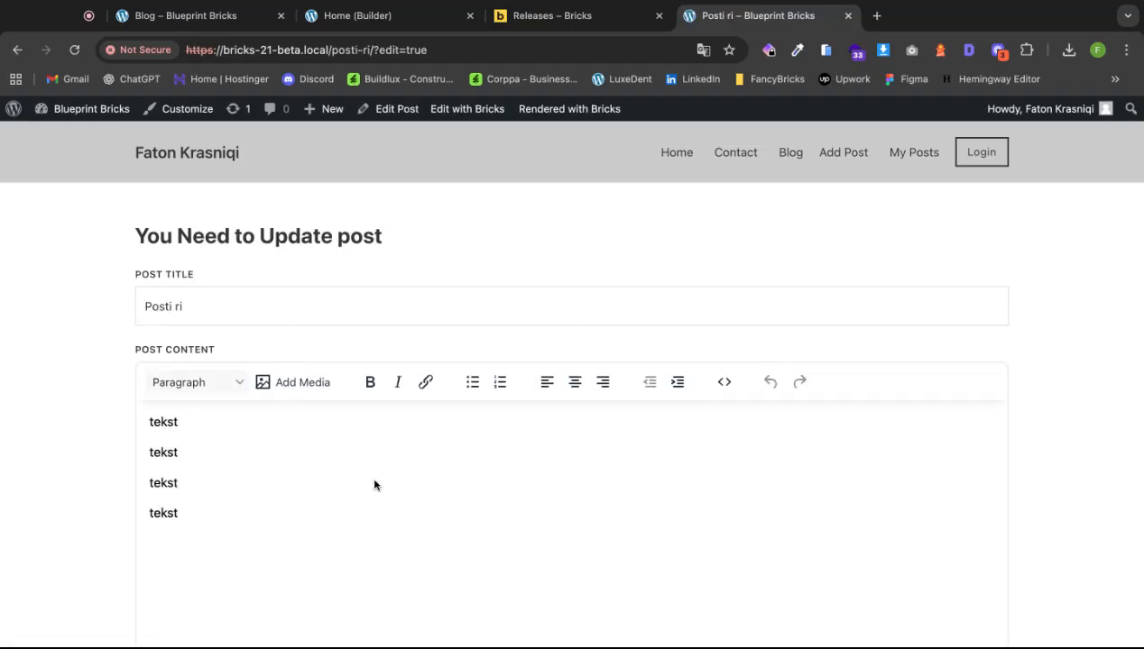
scroll(242, 485, down, 10)
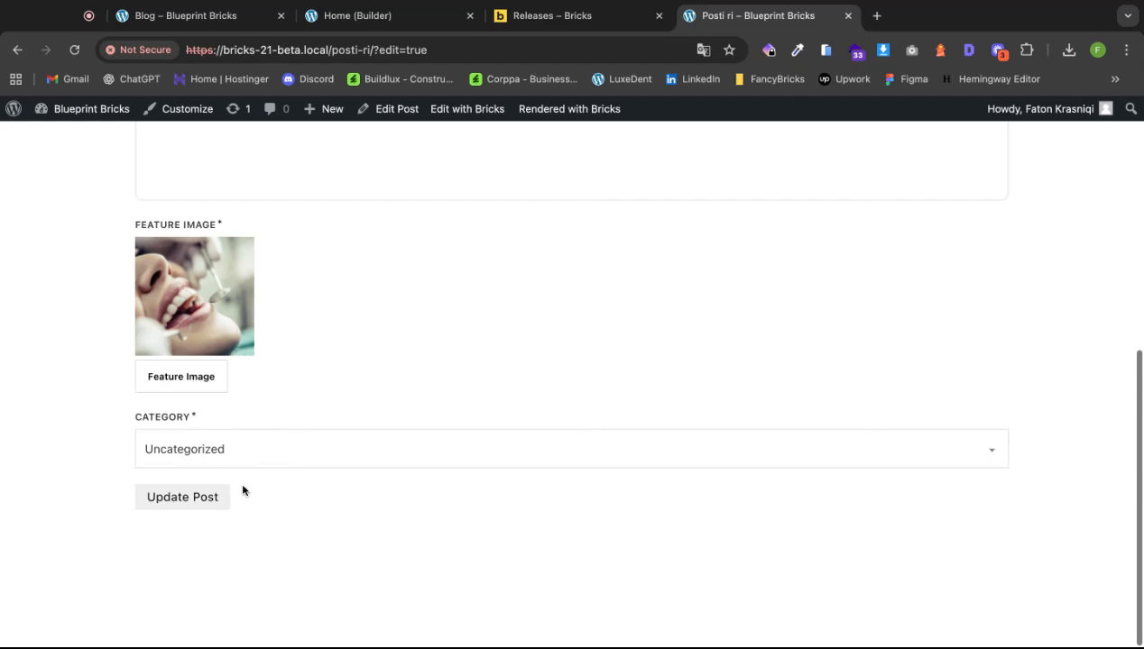
click(199, 508)
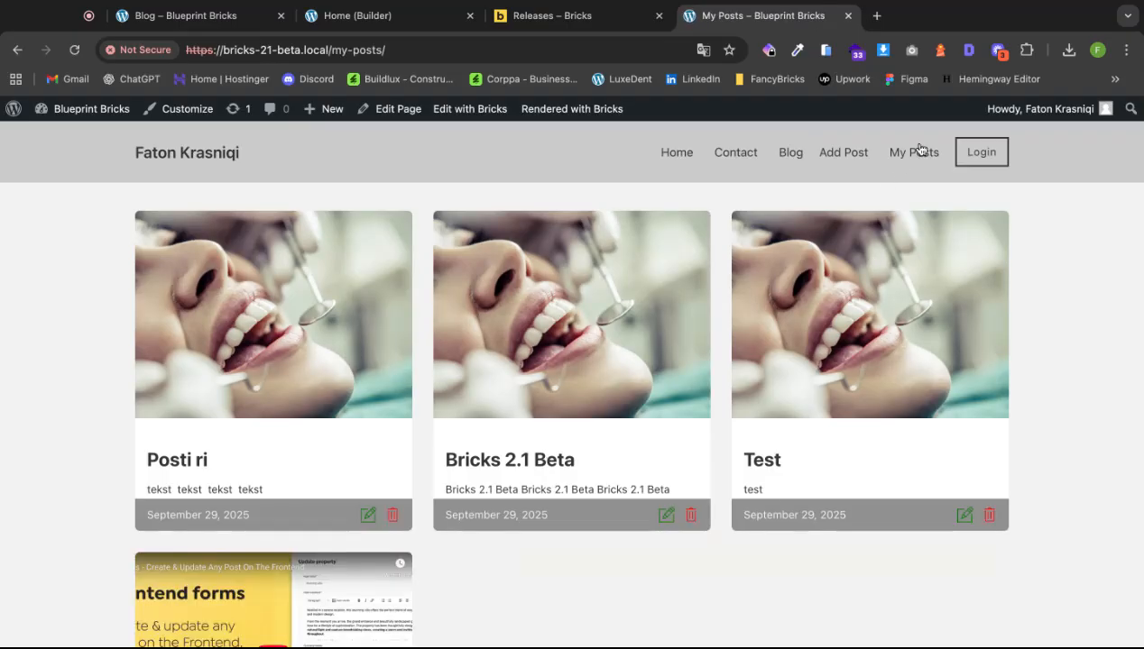
Delete the Test post and return to My Posts to confirm it is gone.
scroll(656, 426, down, 2)
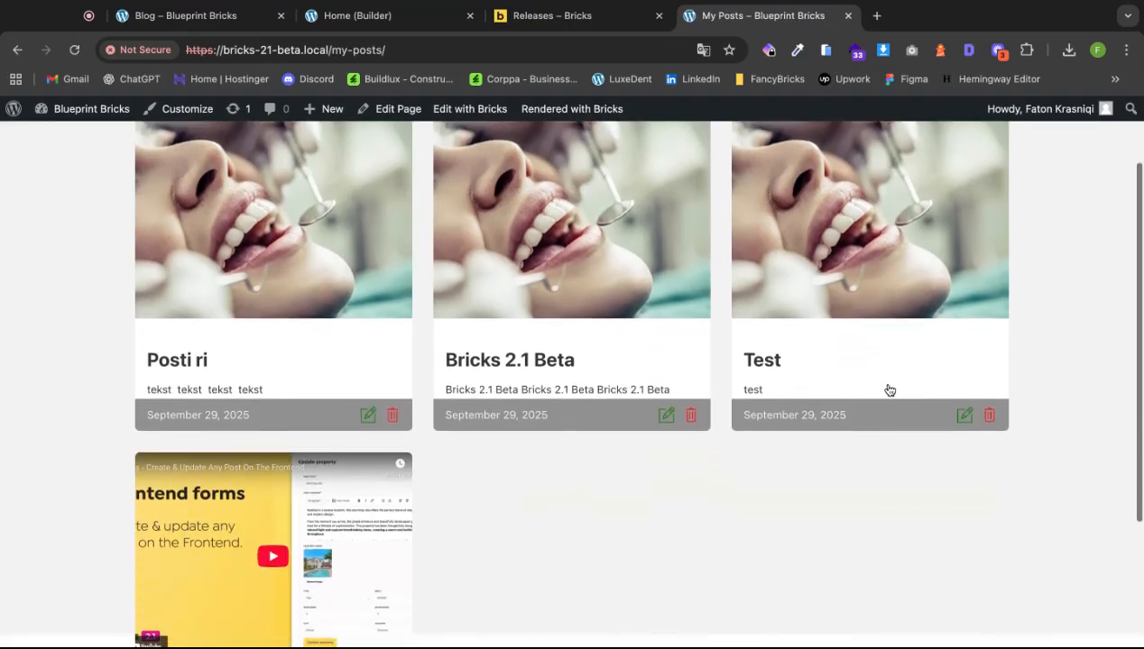
click(990, 416)
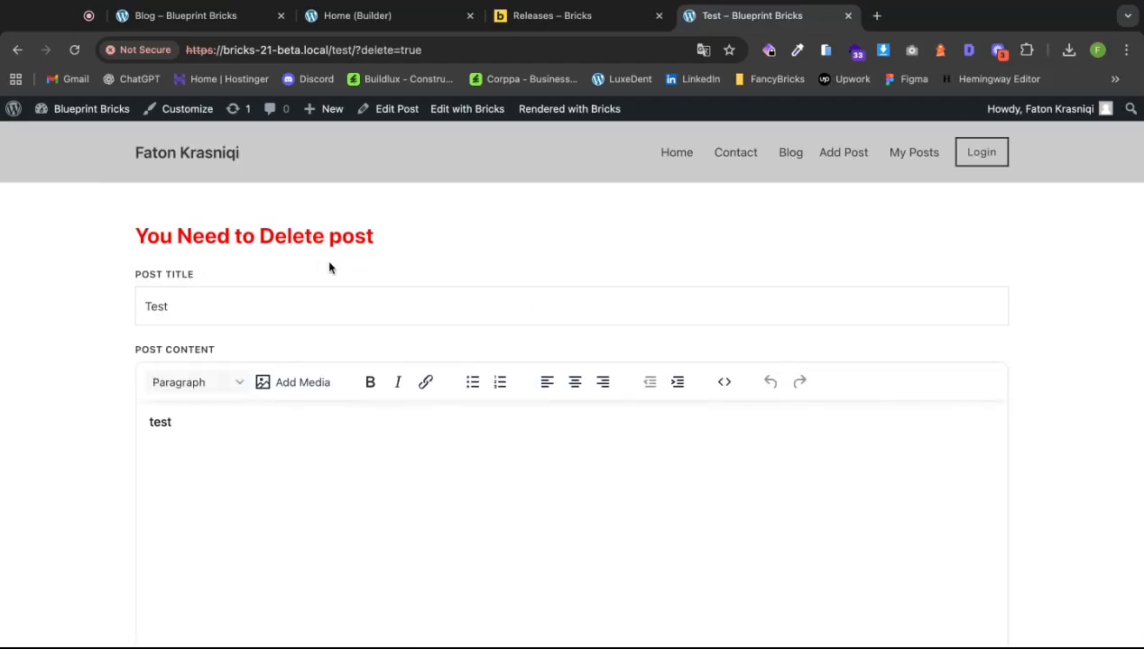
scroll(329, 263, down, 5)
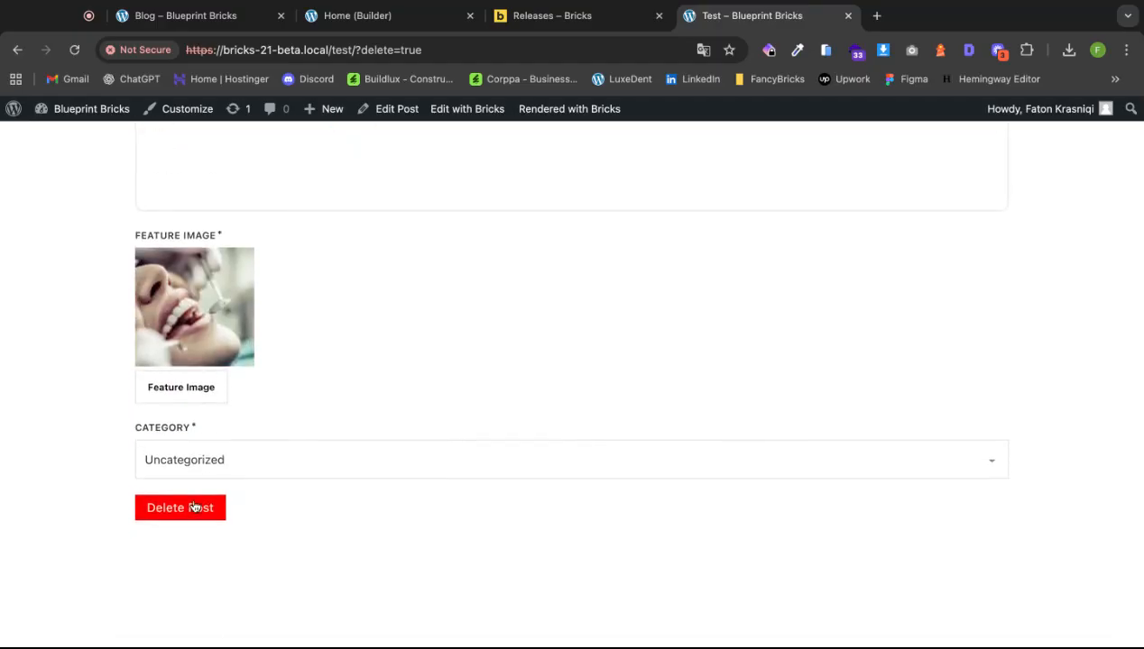
click(180, 509)
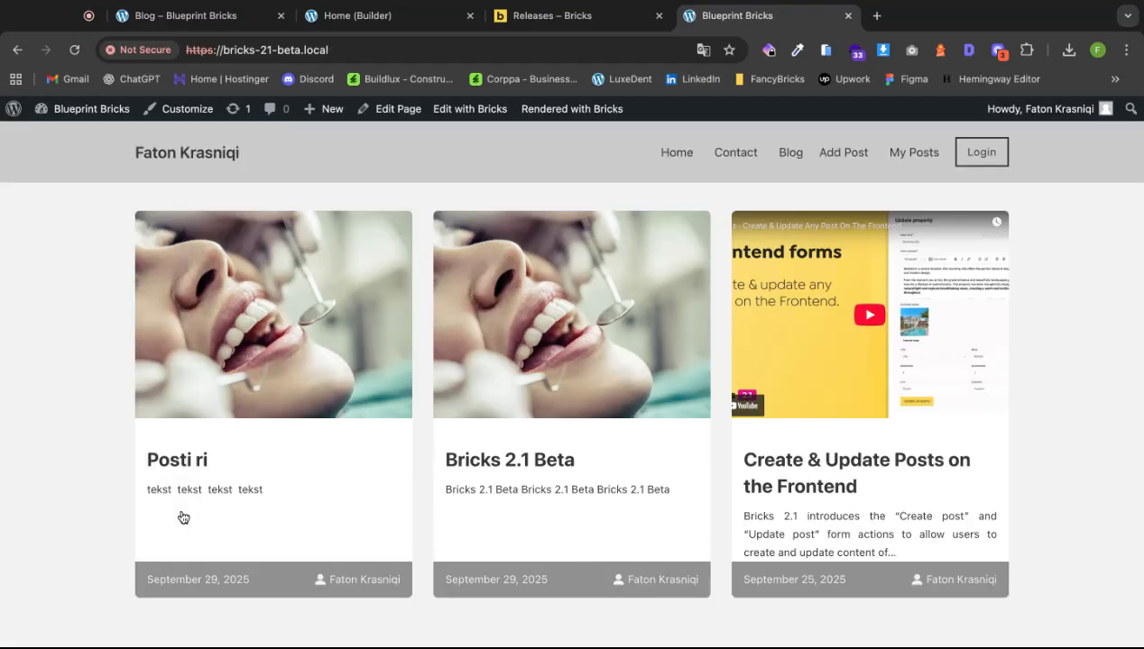
scroll(802, 446, down, 2)
scroll(800, 450, up, 2)
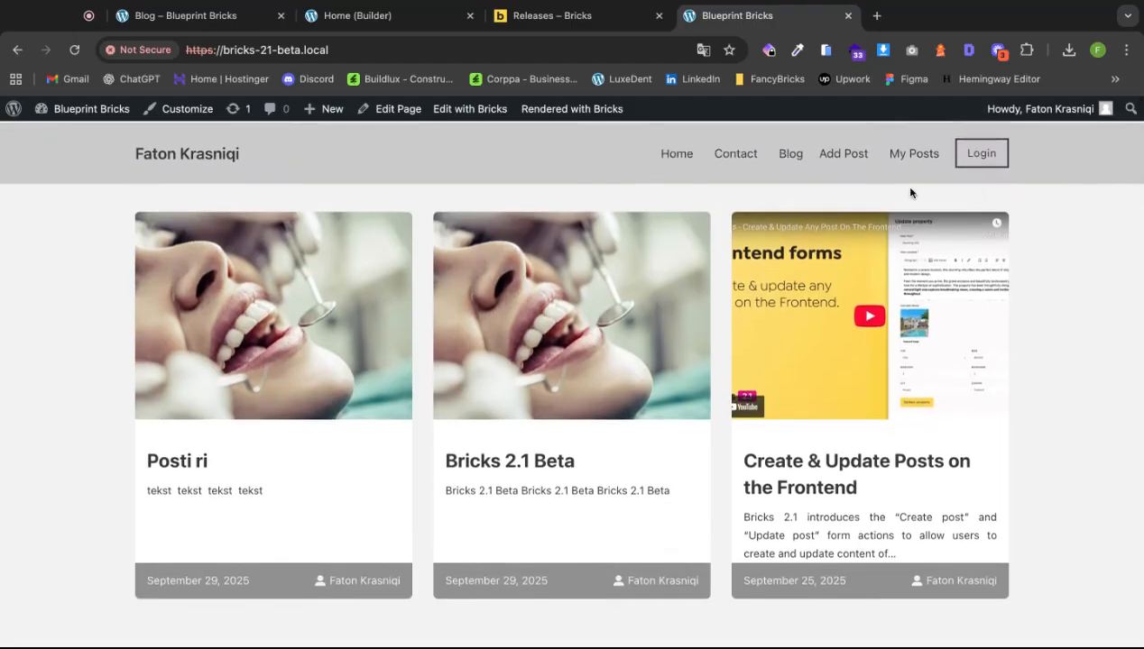
click(914, 151)
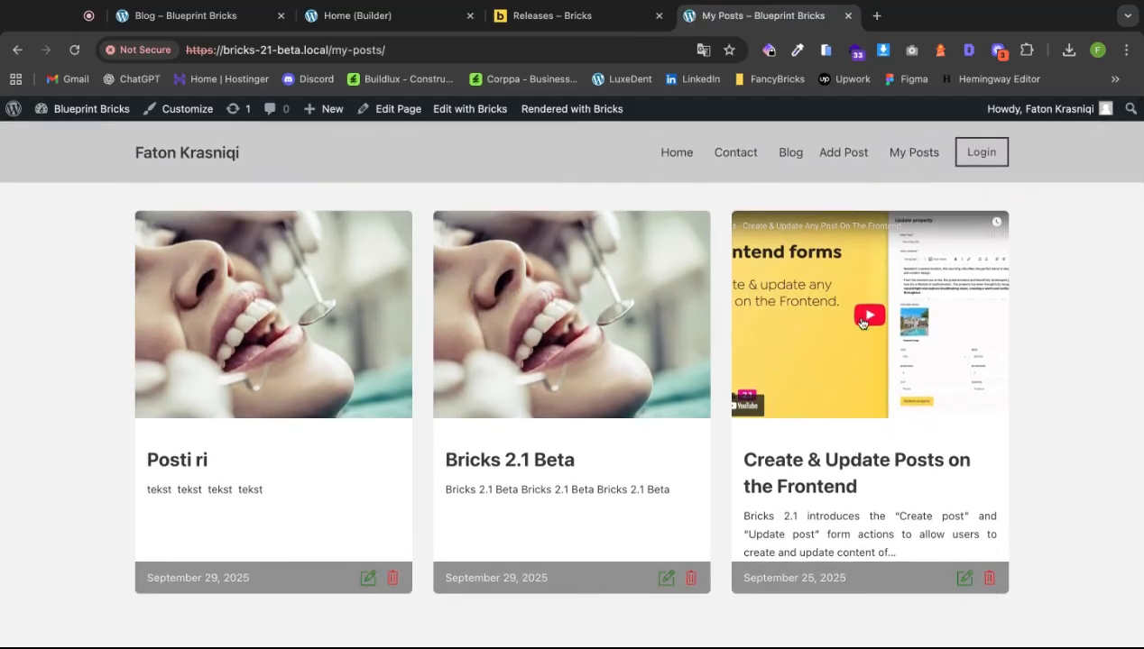
click(534, 13)
scroll(665, 325, down, 3)
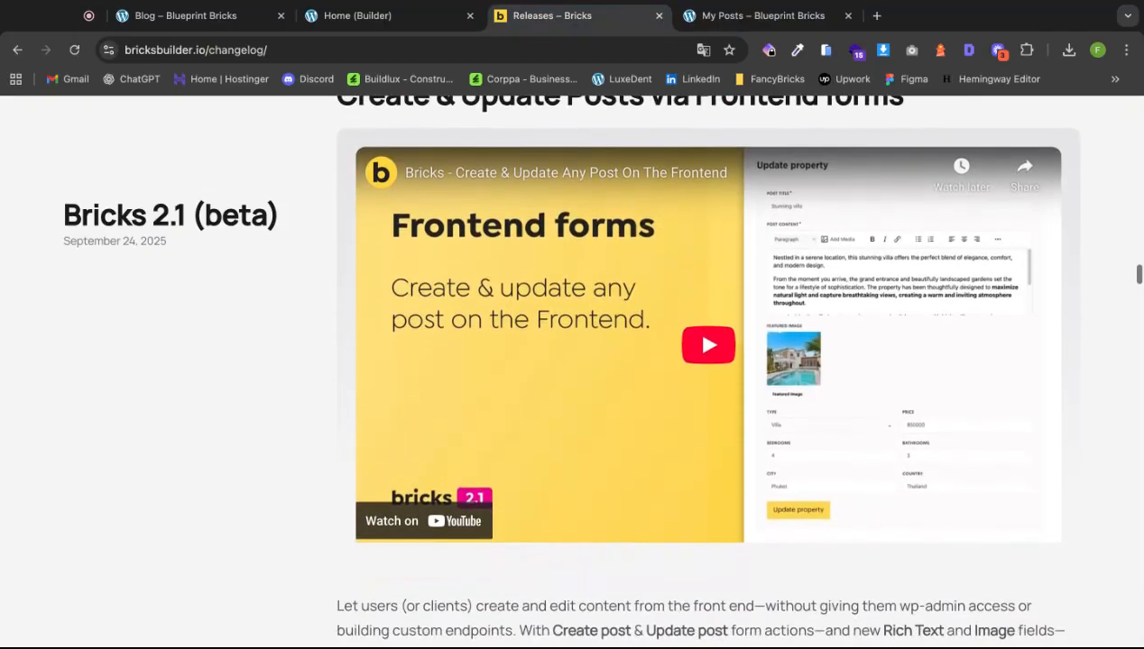
scroll(584, 303, down, 4)
scroll(587, 304, down, 7)
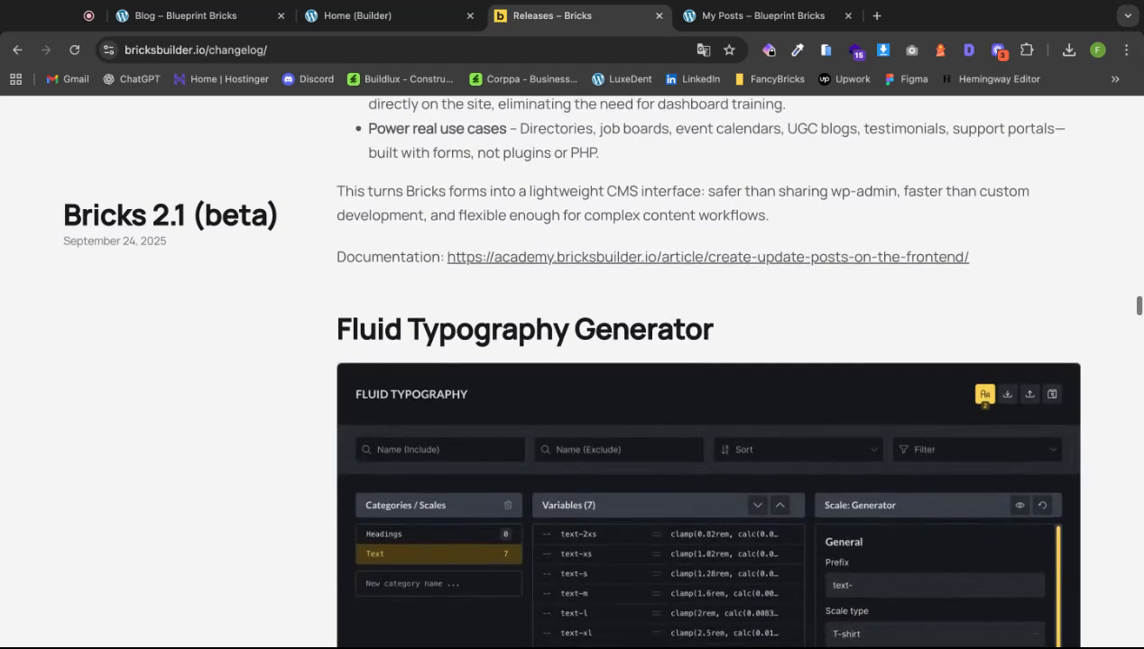
scroll(587, 360, up, 9)
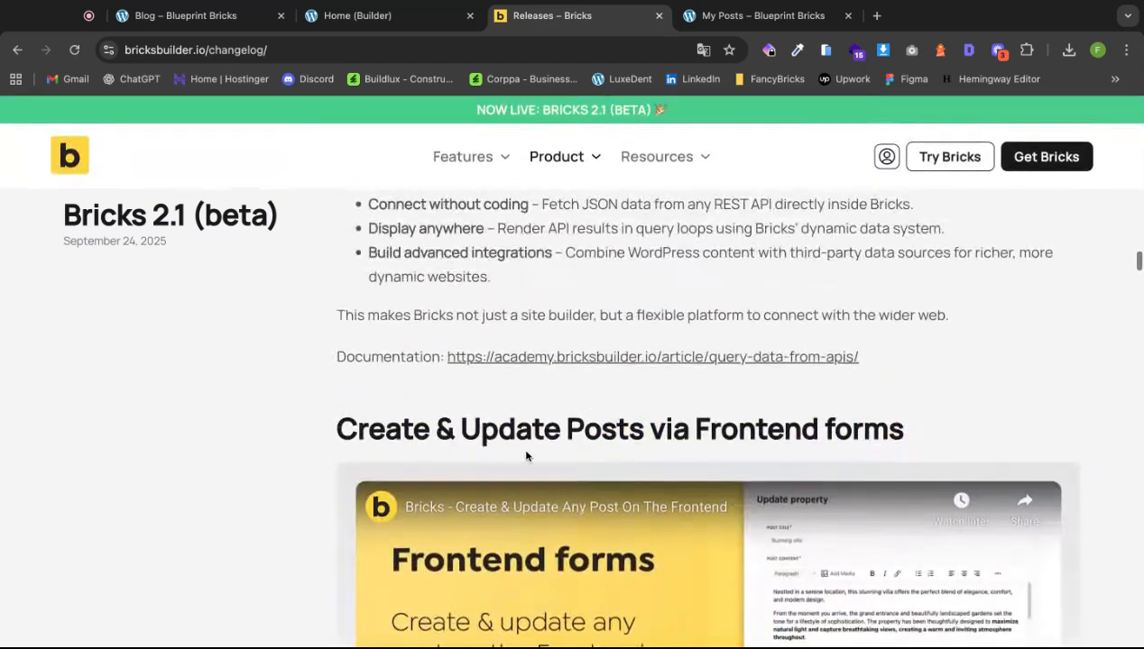